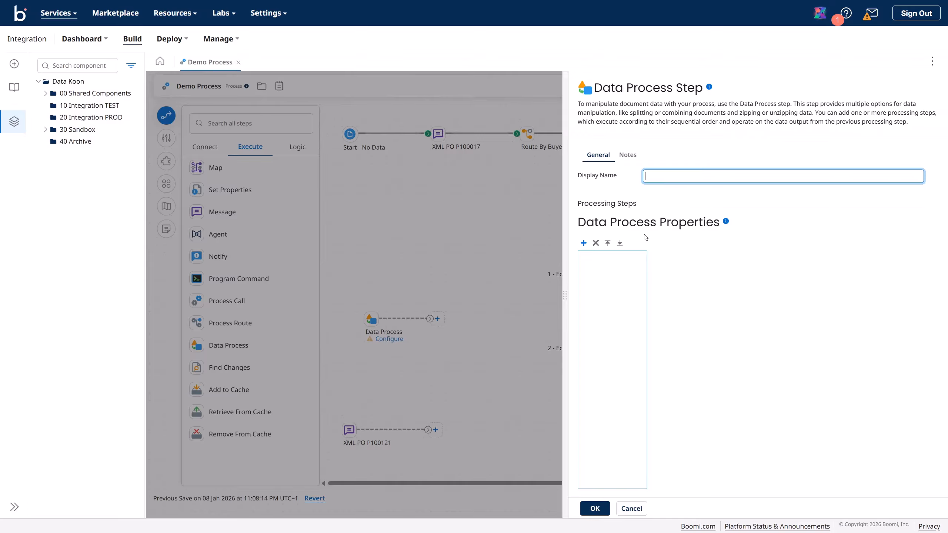
- Add three Search/Replace processing steps to the Data Process step and look over the available processing types
click(583, 243)
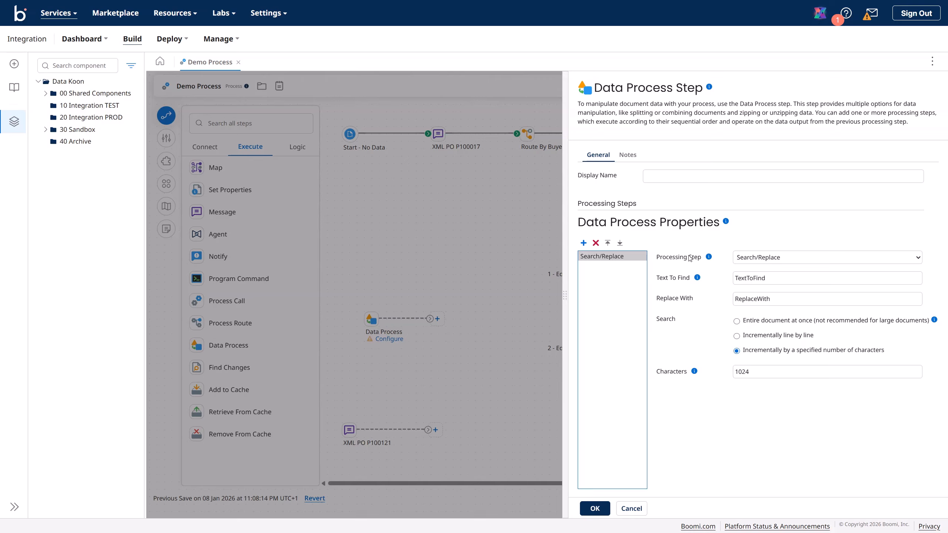
click(750, 261)
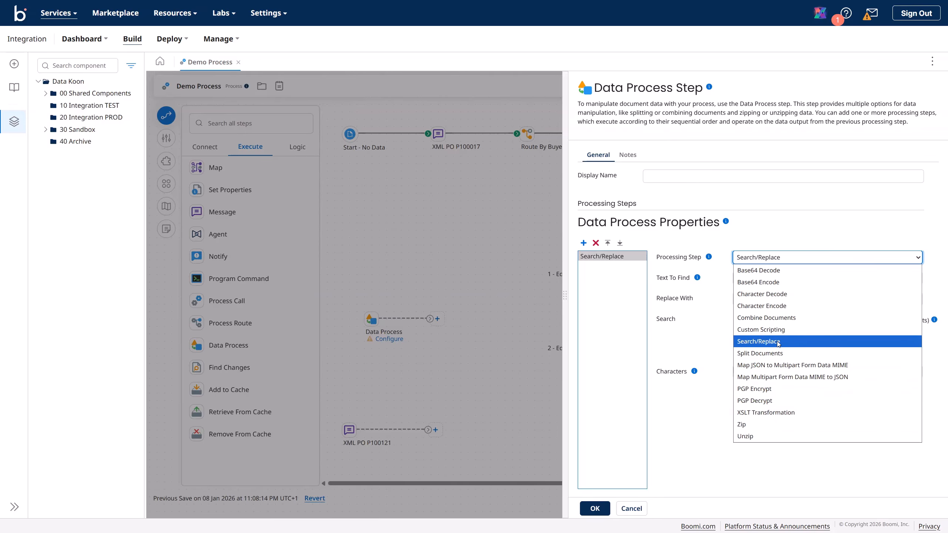
click(751, 243)
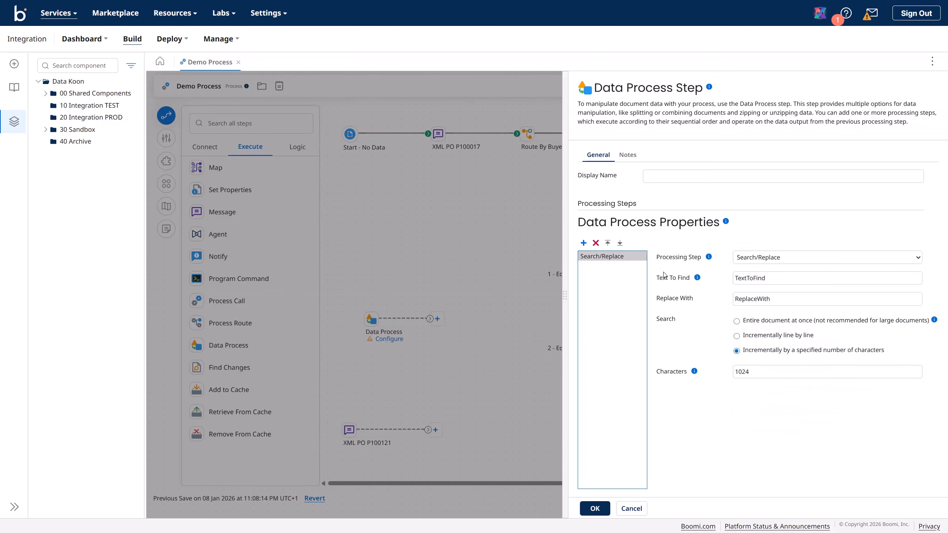
click(583, 242)
click(583, 242)
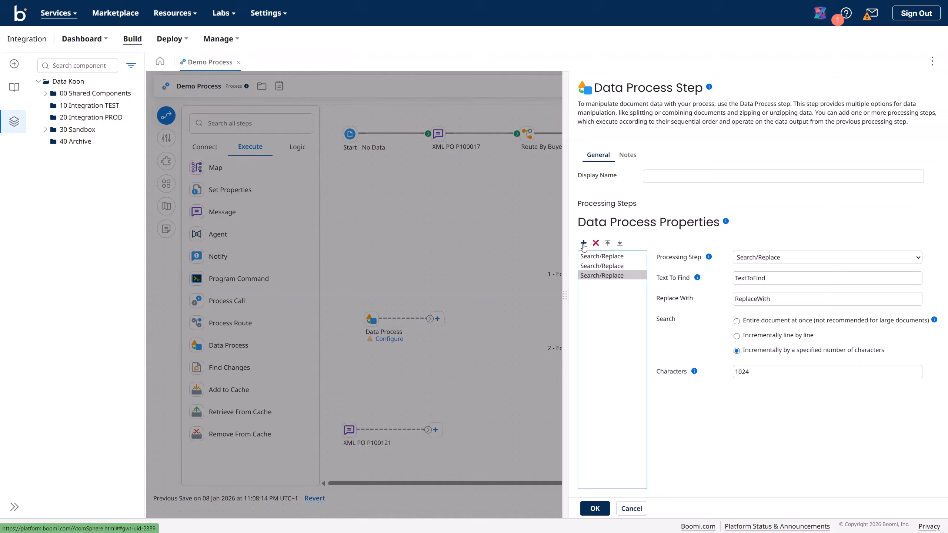
- Change the second processing step to Split Documents and the third to PGP Encrypt
click(602, 266)
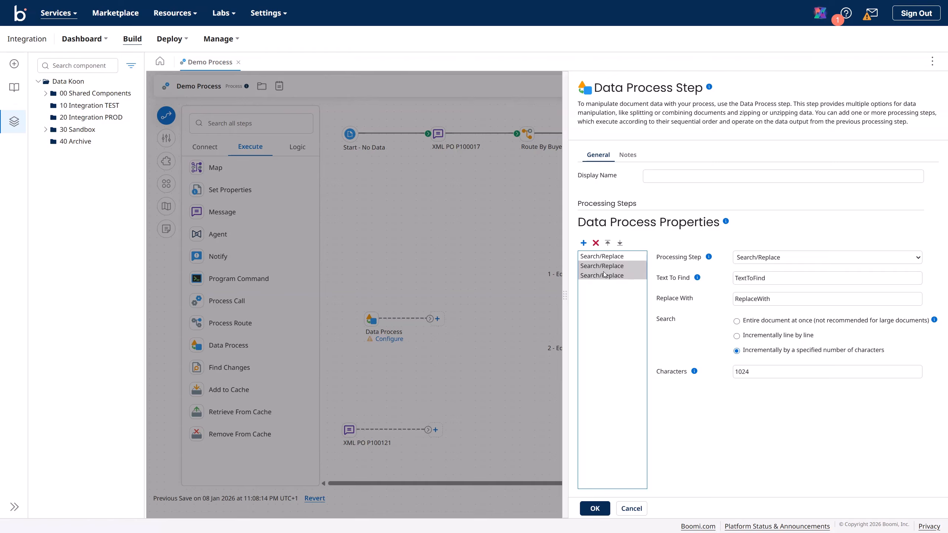
click(747, 256)
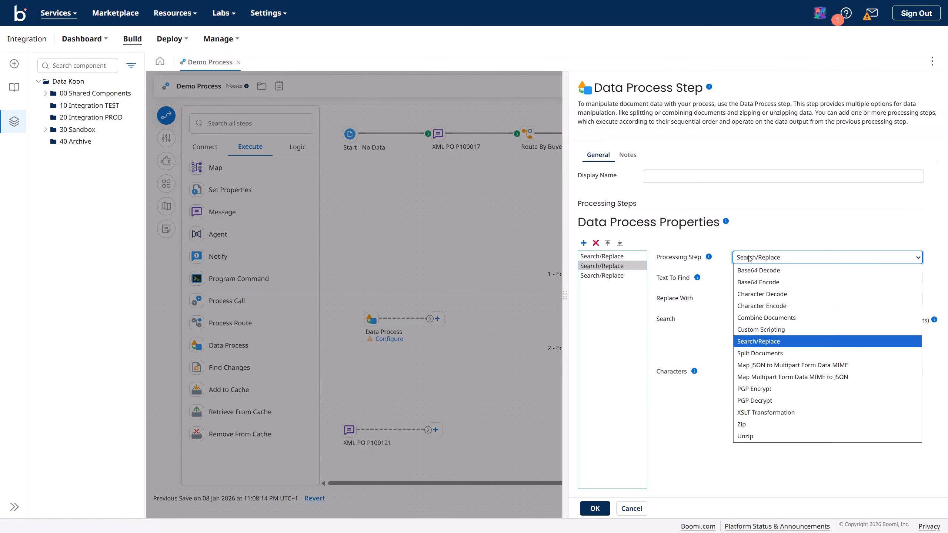
click(776, 353)
click(616, 276)
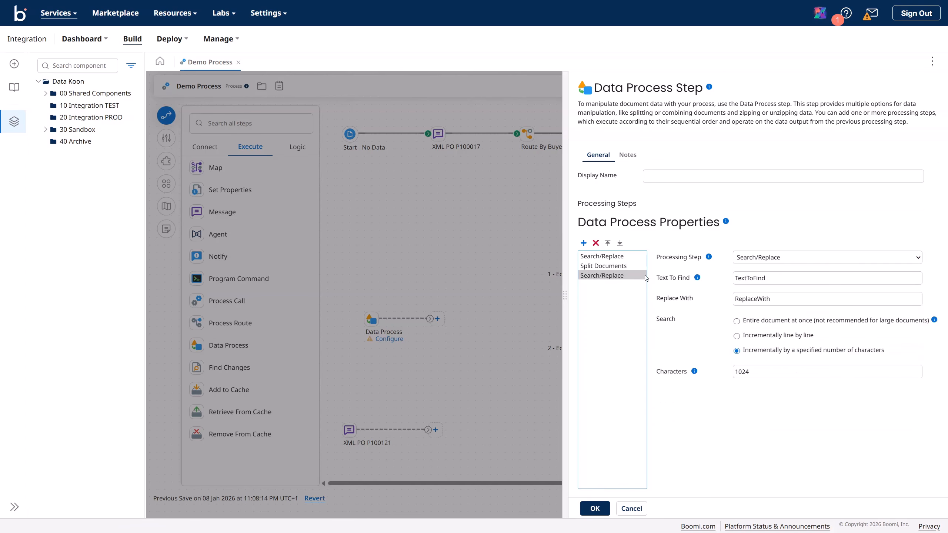
click(752, 263)
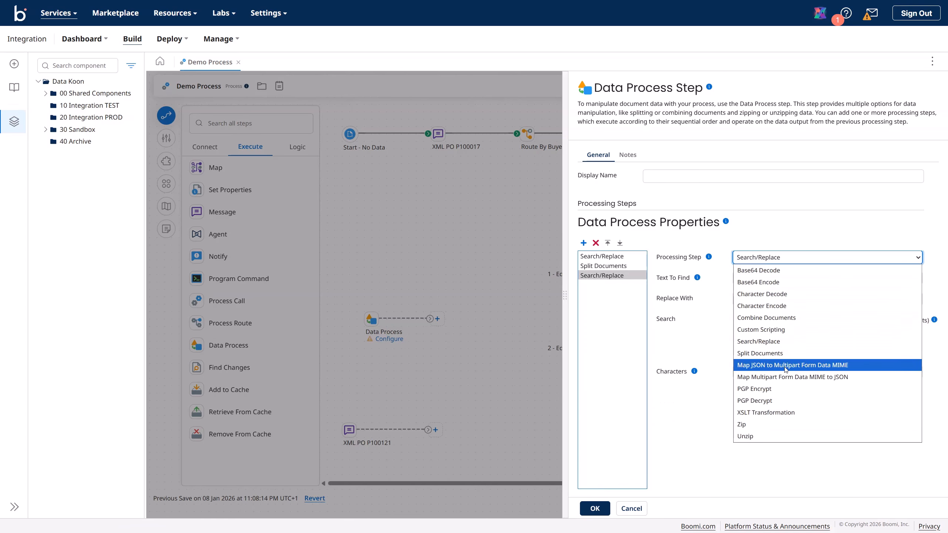
click(783, 392)
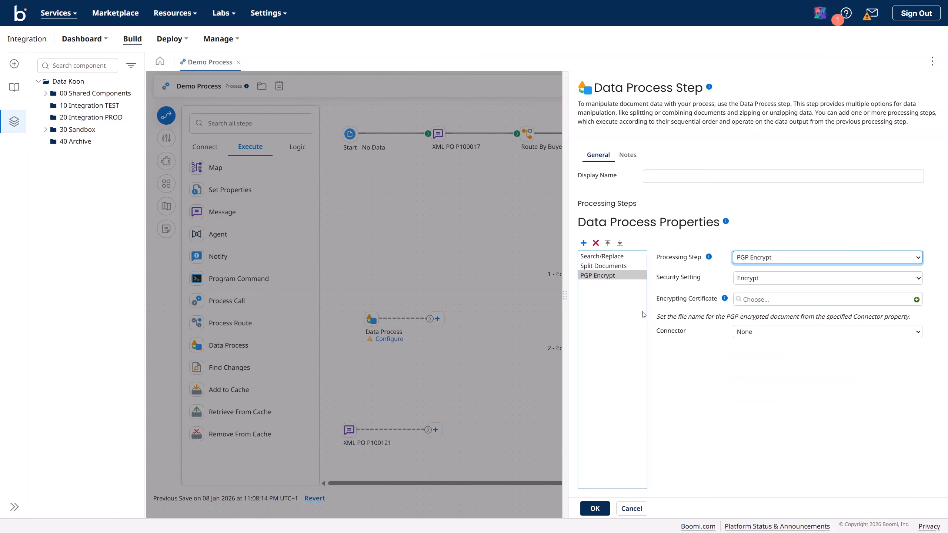
- Delete the PGP Encrypt, Split Documents and Search/Replace processing steps, and close the Data Process step's configuration
click(595, 243)
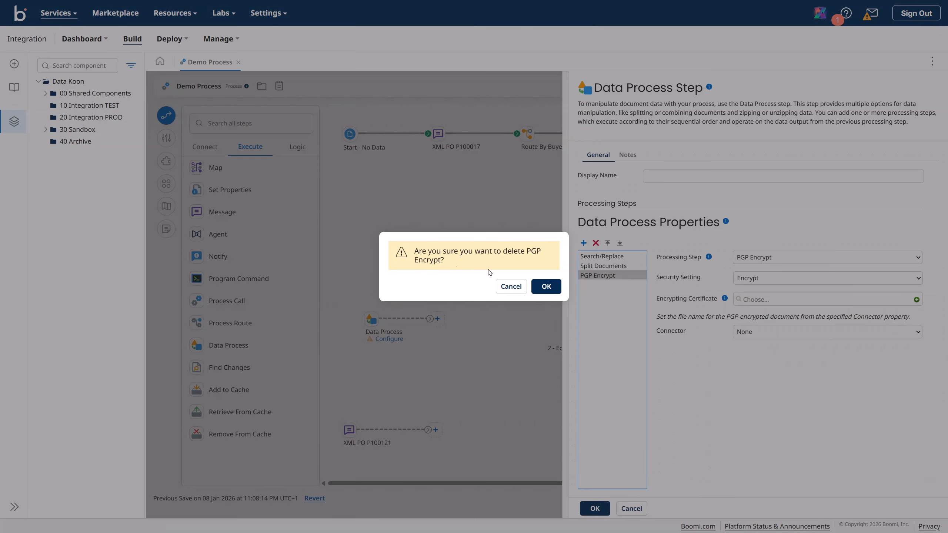
click(546, 287)
click(611, 268)
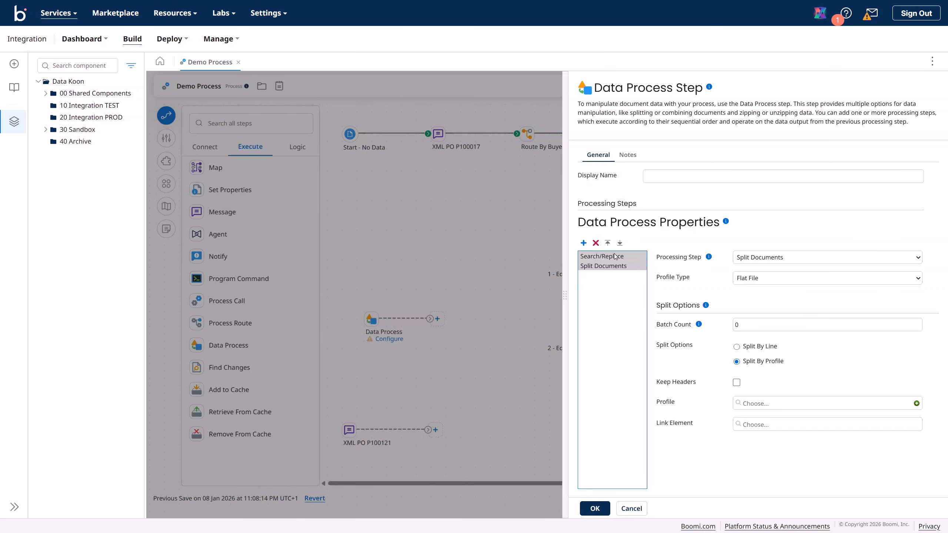
click(595, 242)
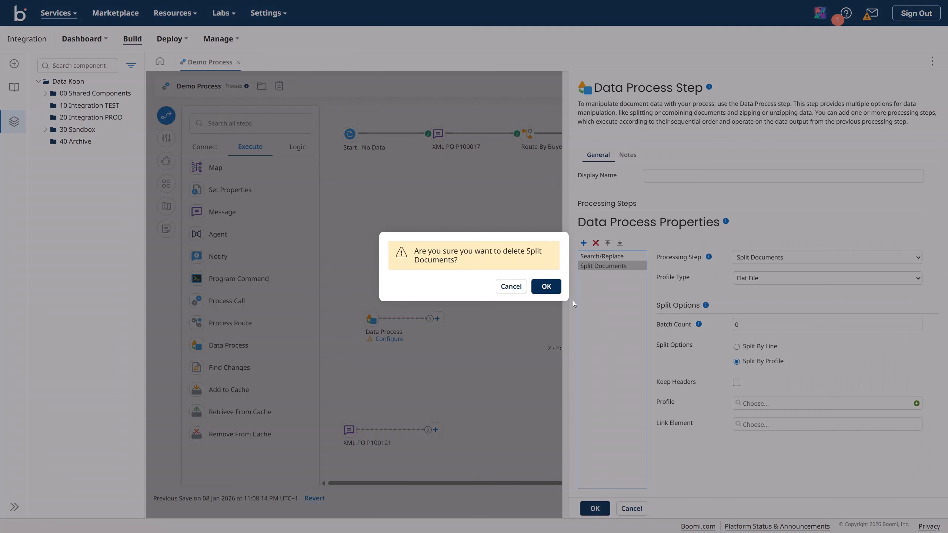
click(546, 287)
click(602, 256)
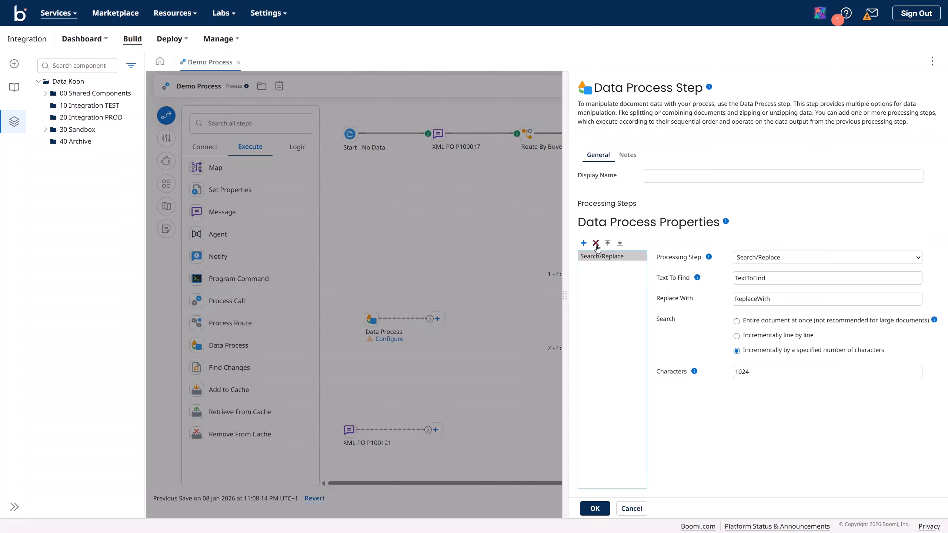
click(596, 242)
click(551, 288)
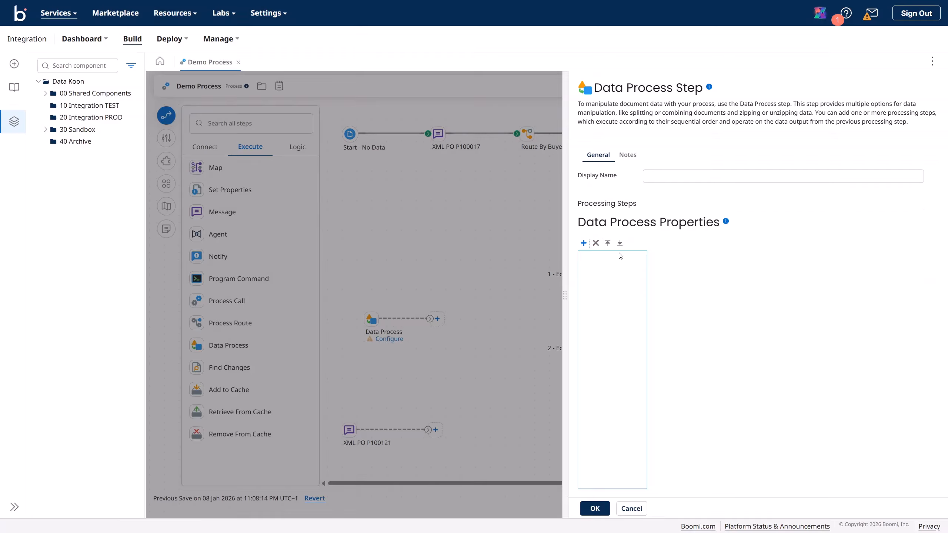
click(595, 508)
- Move the Data Process step below the Log Buyer ID routes and the XML PO P100121 message under XML PO P100017
mouse_move(405, 345)
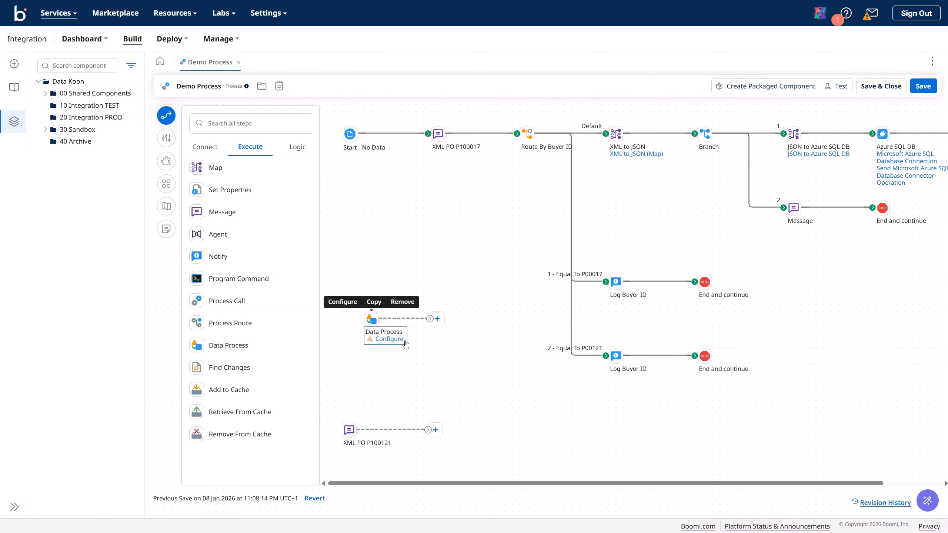
drag(376, 319, 501, 417)
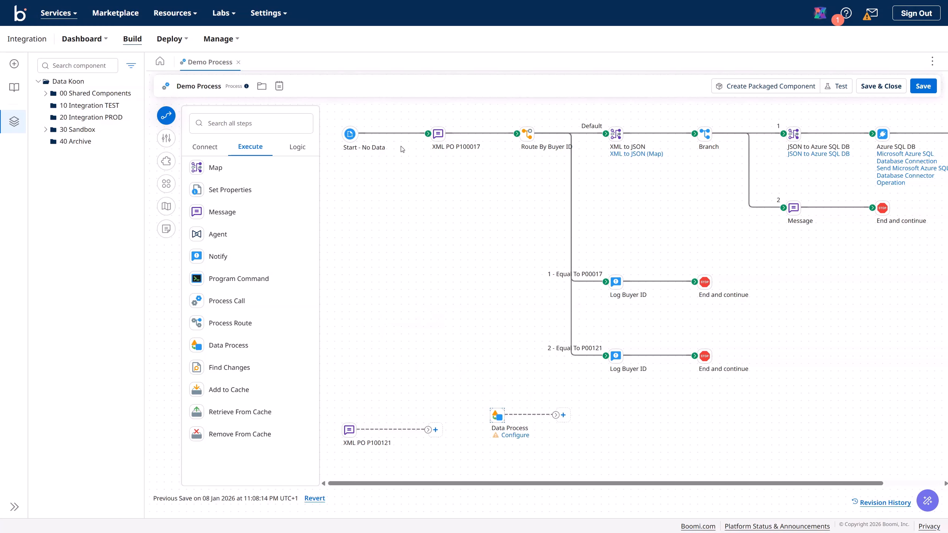
mouse_move(351, 429)
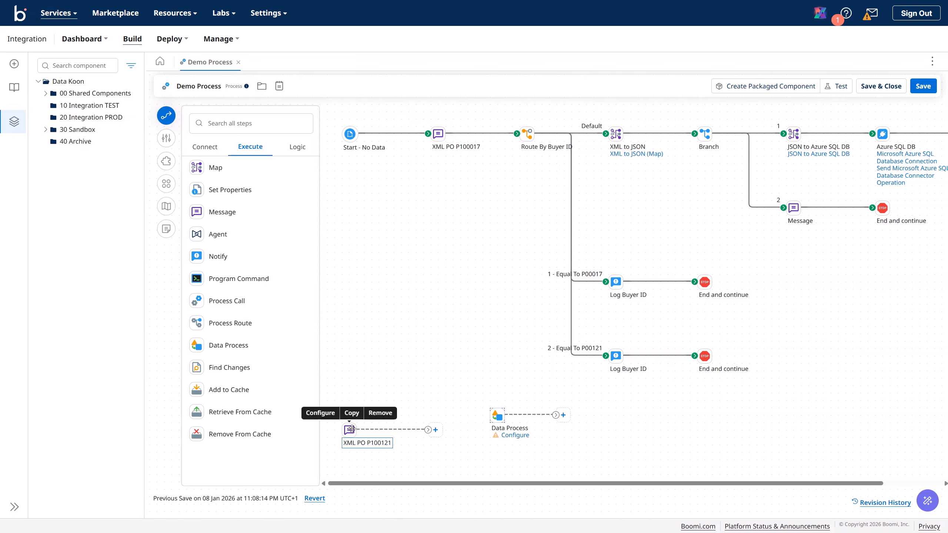
drag(350, 429, 430, 185)
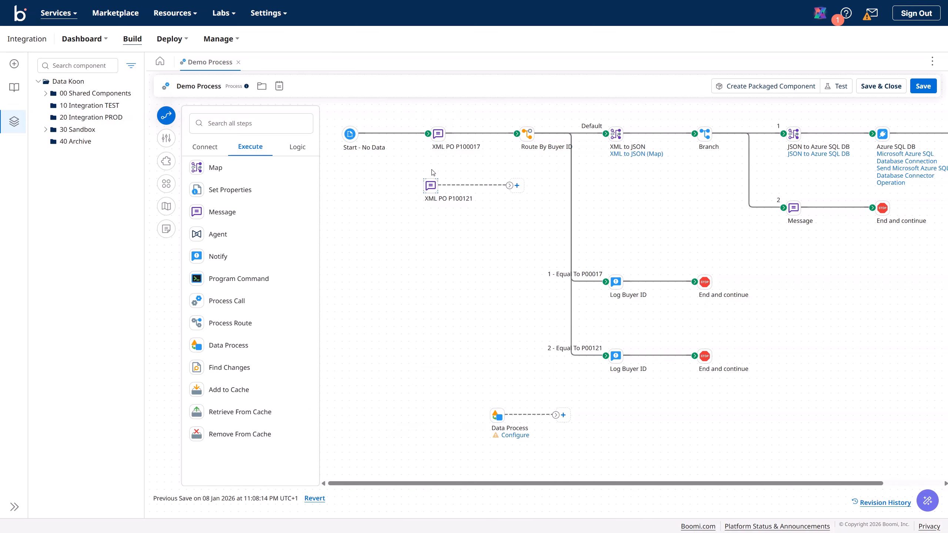
- Disconnect the XML PO P100017 message from both the Start step and the Route By Buyer ID step
drag(428, 133, 409, 132)
click(474, 133)
mouse_move(442, 135)
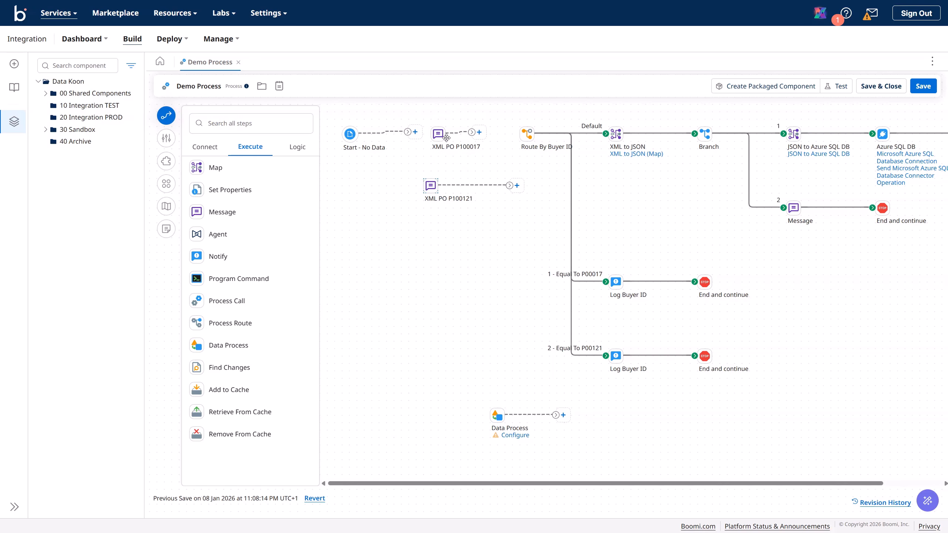
- Park the XML PO P100121 and XML PO P100017 messages one above the other beside the Data Process step
mouse_move(431, 187)
drag(431, 187, 357, 408)
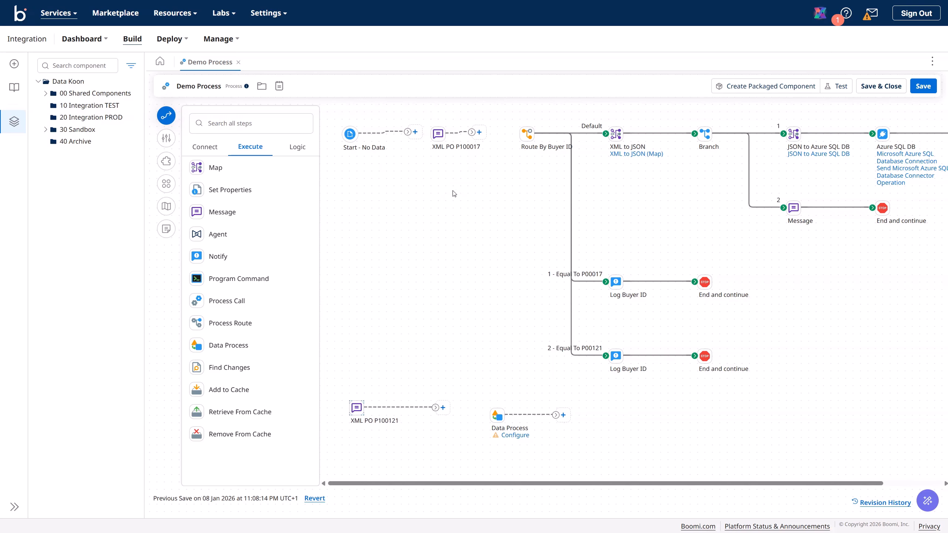
mouse_move(451, 151)
drag(440, 138, 358, 379)
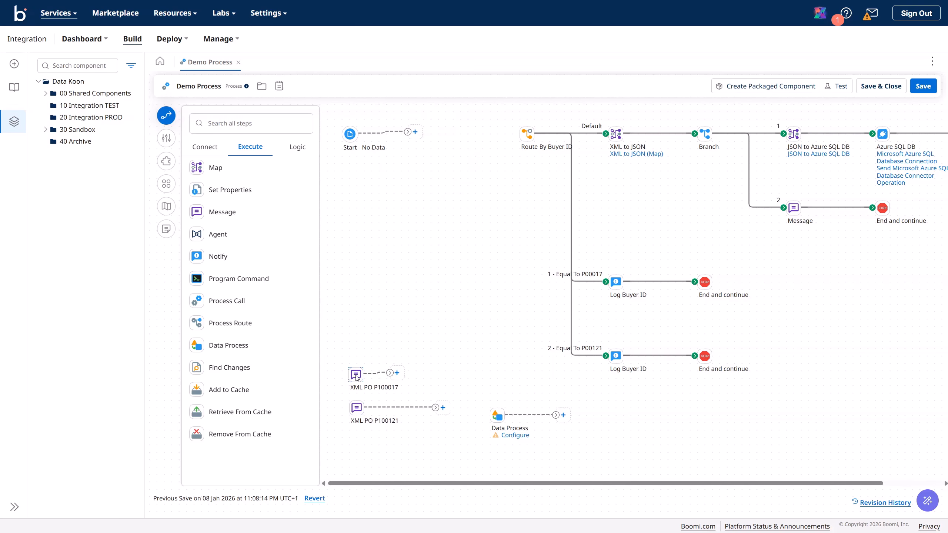
mouse_move(359, 364)
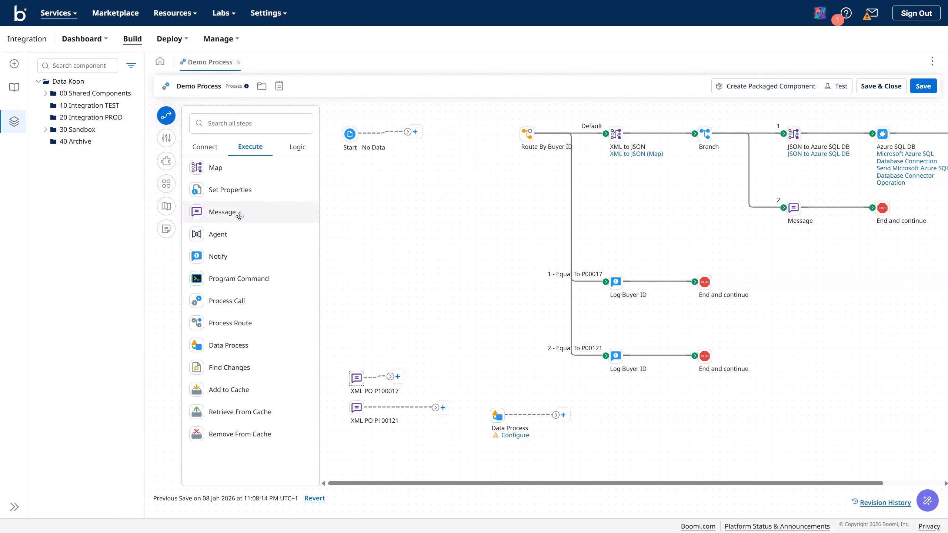
- Add a Message step named Sales Data below the Start step, paste the sales CSV data as its message, and check it
drag(226, 213, 393, 230)
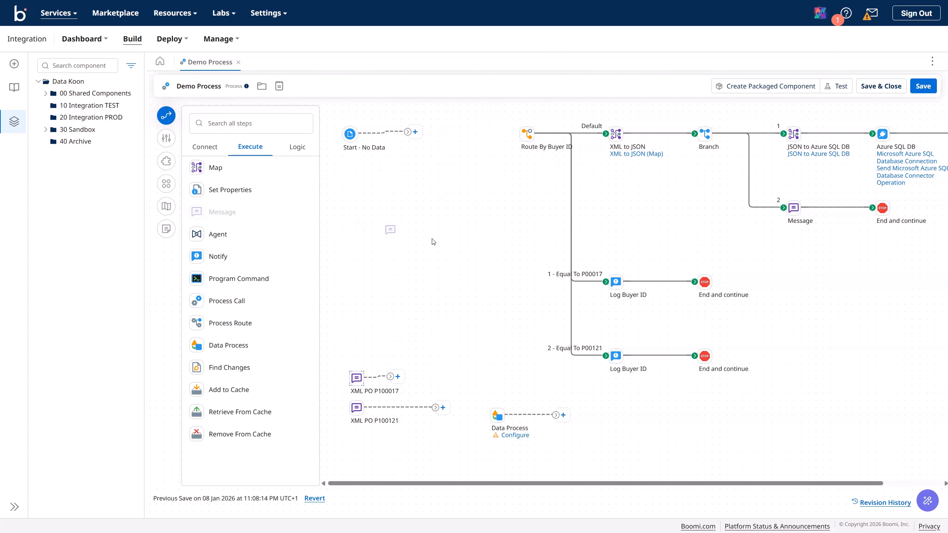
click(764, 179)
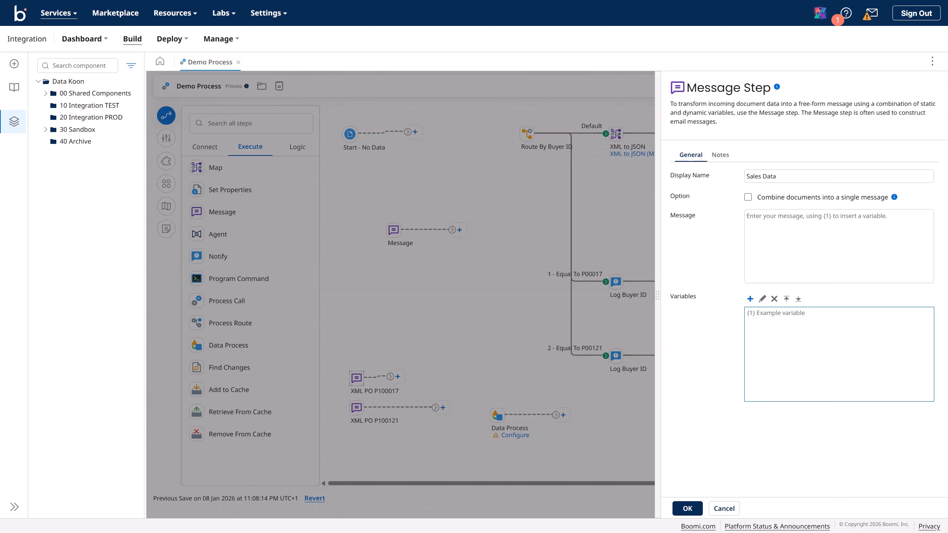
click(918, 216)
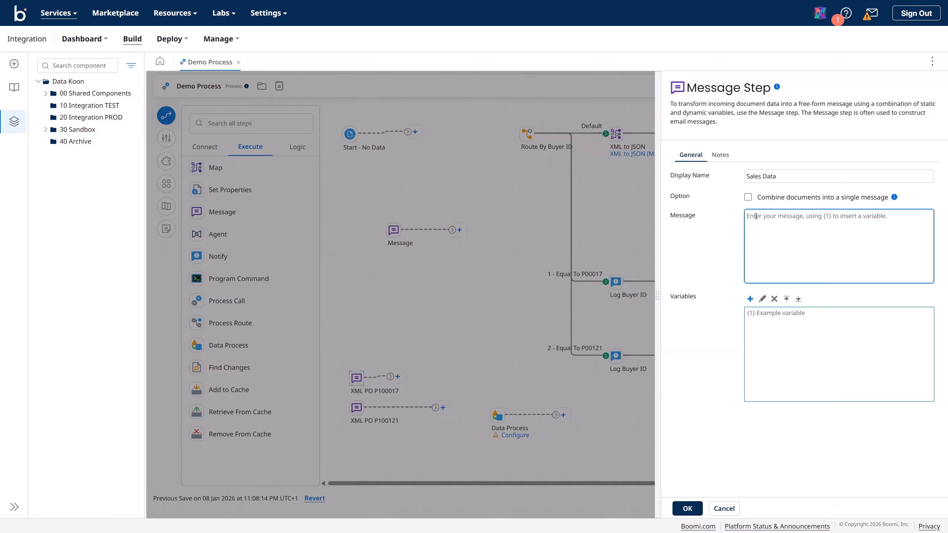
key(ctrl+v)
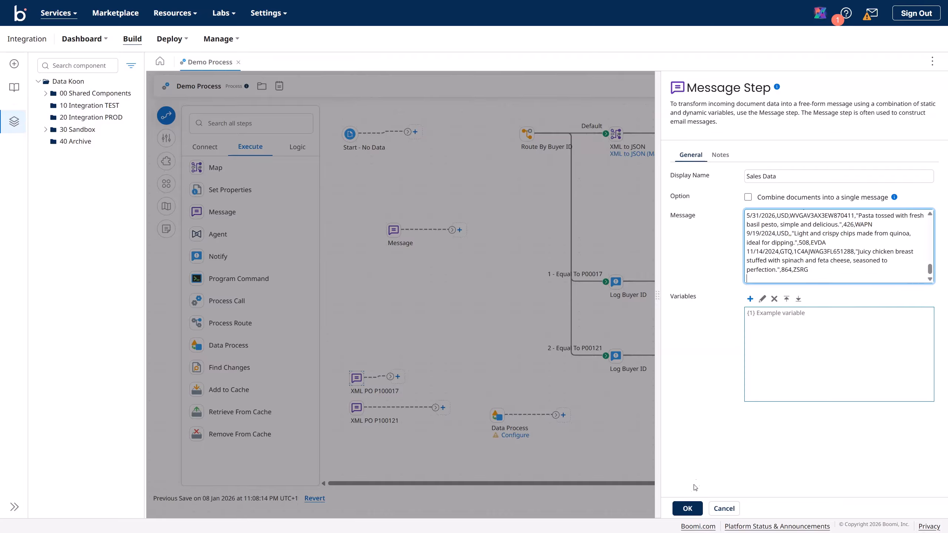
click(687, 508)
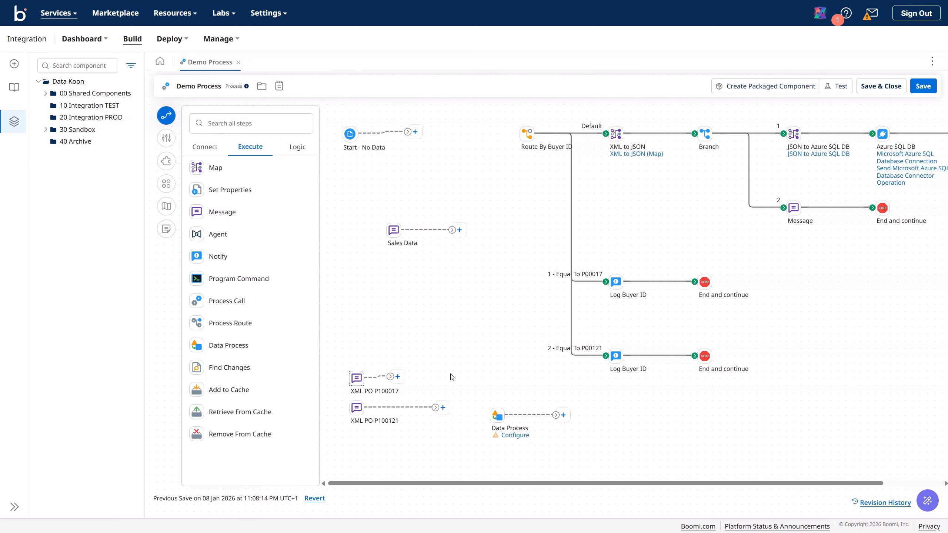
click(393, 232)
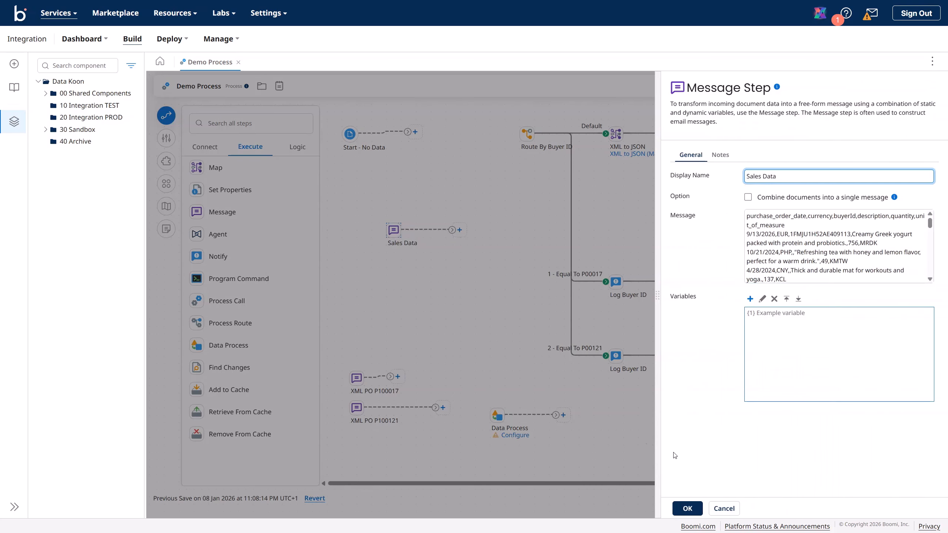
click(723, 509)
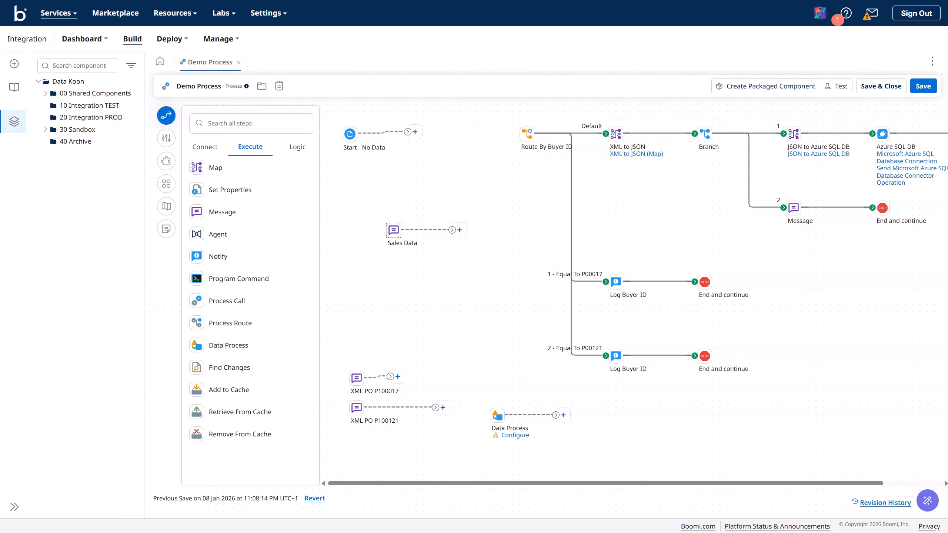
- Switch to sales_data.csv in Excel, widen the currency column, and examine the purchase order dates and currency values
drag(947, 84, 627, 86)
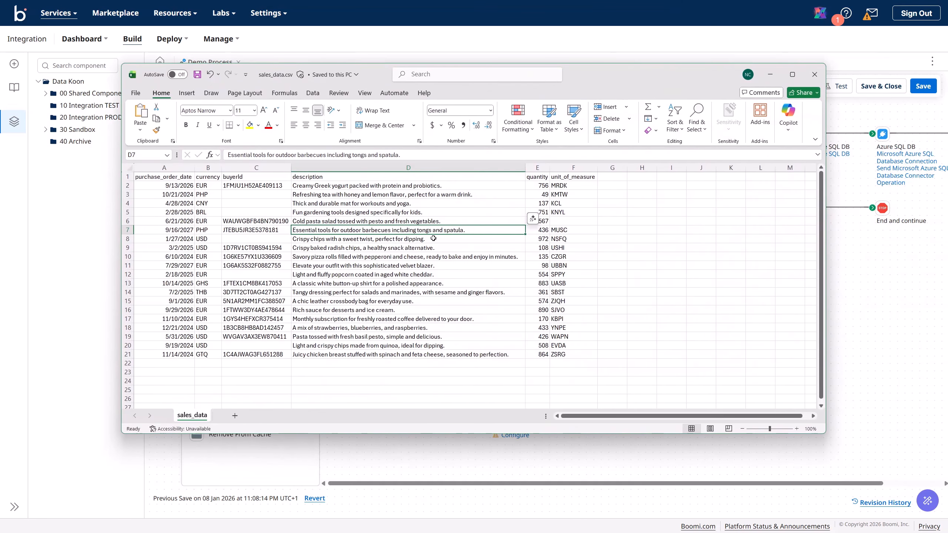
click(378, 214)
click(166, 177)
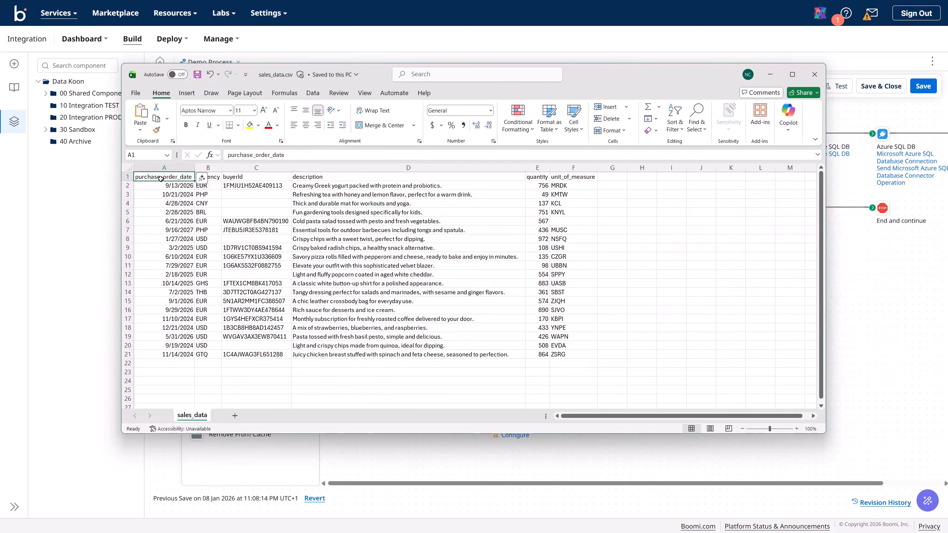
click(179, 169)
click(209, 204)
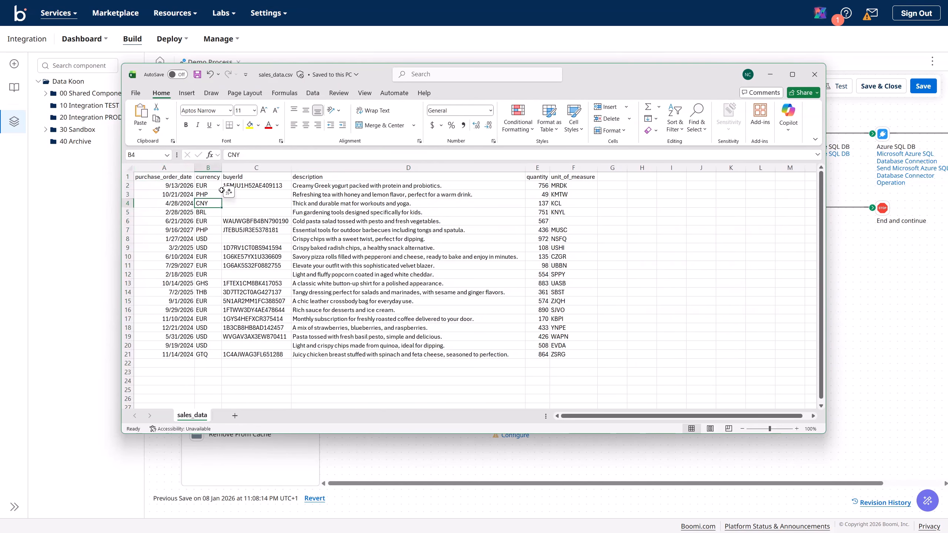
drag(222, 168, 244, 168)
click(219, 168)
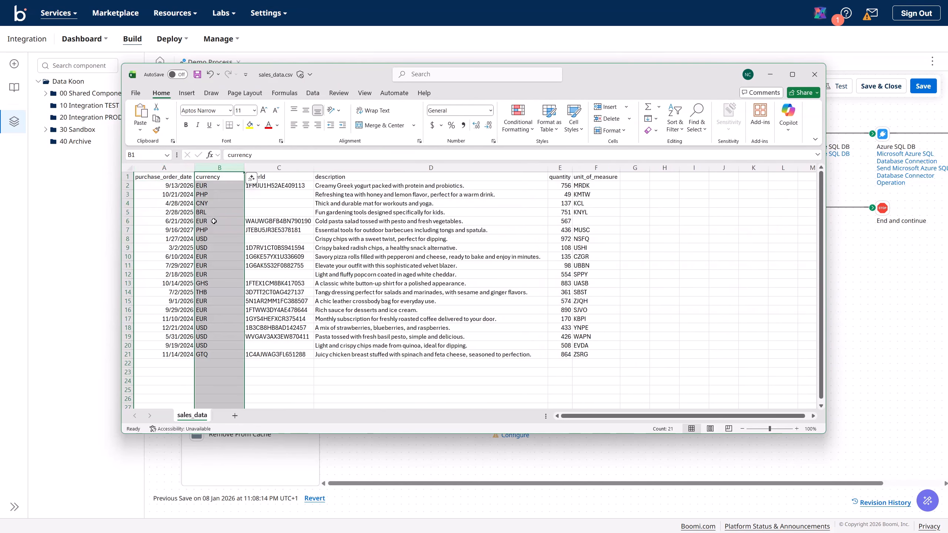
click(216, 212)
click(206, 187)
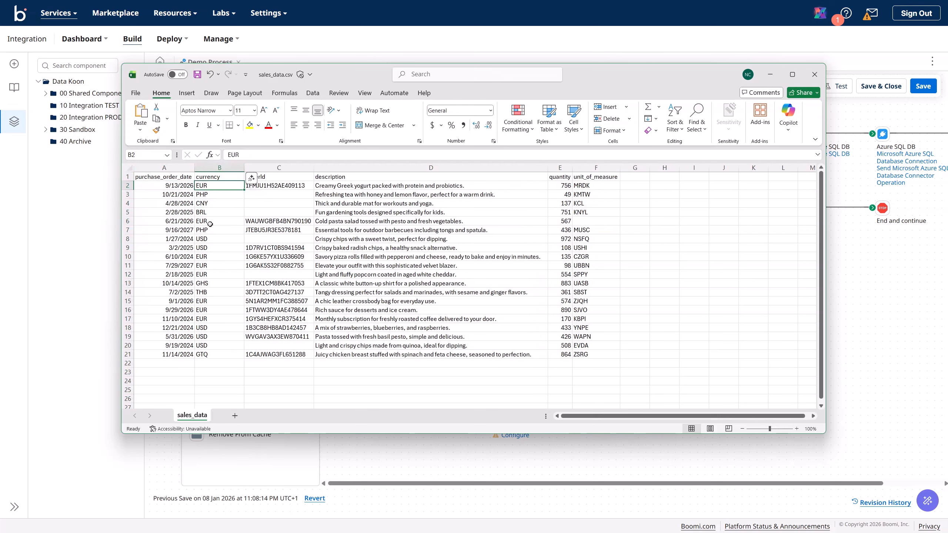
click(209, 239)
click(208, 248)
click(210, 221)
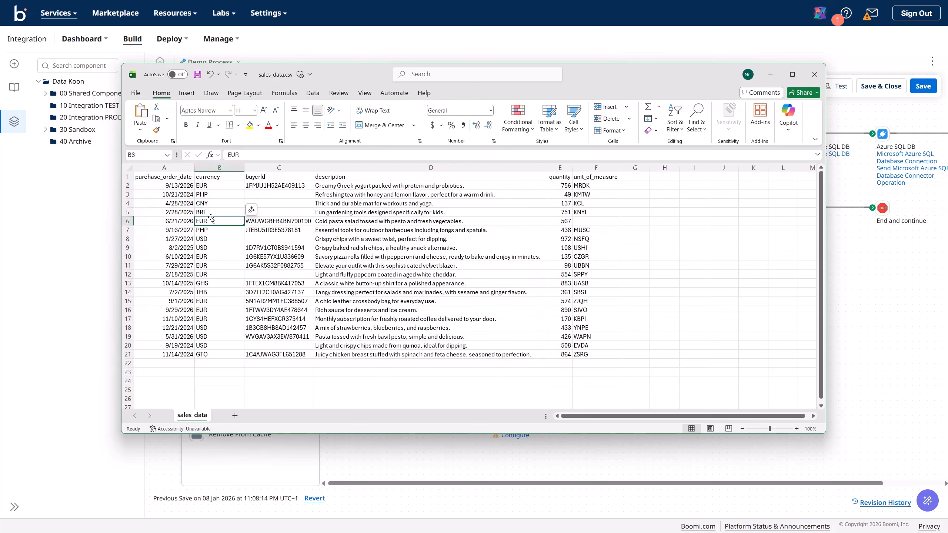
- Examine the buyerId column in sales_data.csv, checking which rows have no buyer ID
click(207, 214)
click(281, 222)
key(ctrl+space)
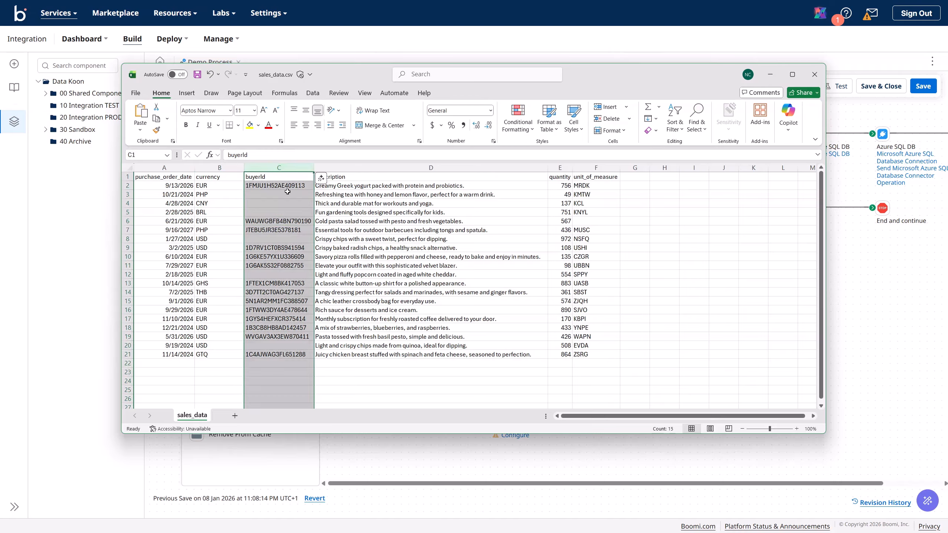
click(272, 195)
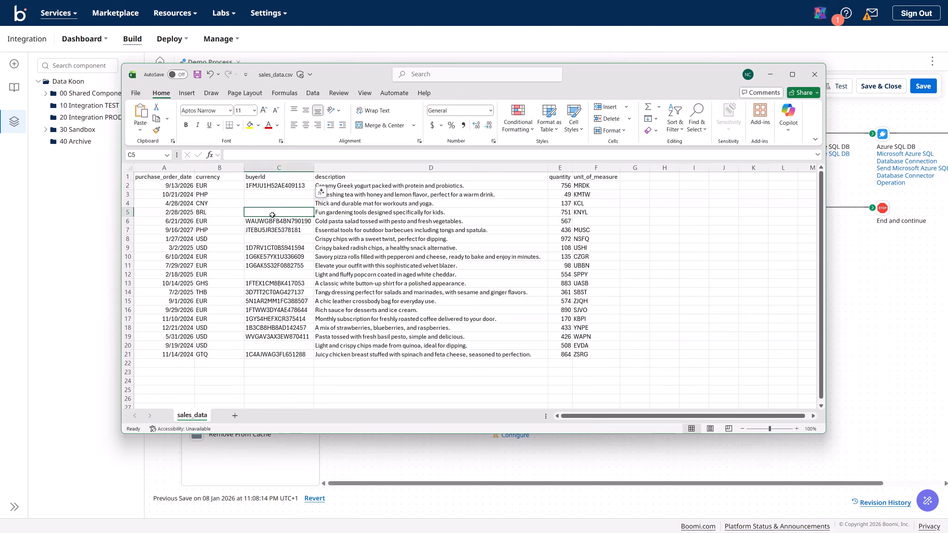
click(271, 238)
click(264, 275)
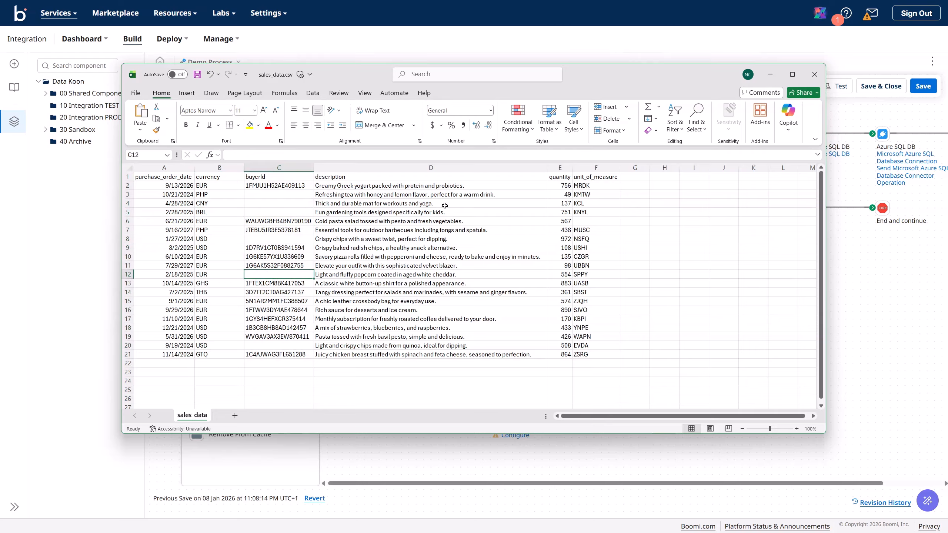
- Narrow the description column in sales_data.csv and examine the quantity values
click(390, 203)
drag(547, 168, 502, 168)
click(483, 168)
click(479, 224)
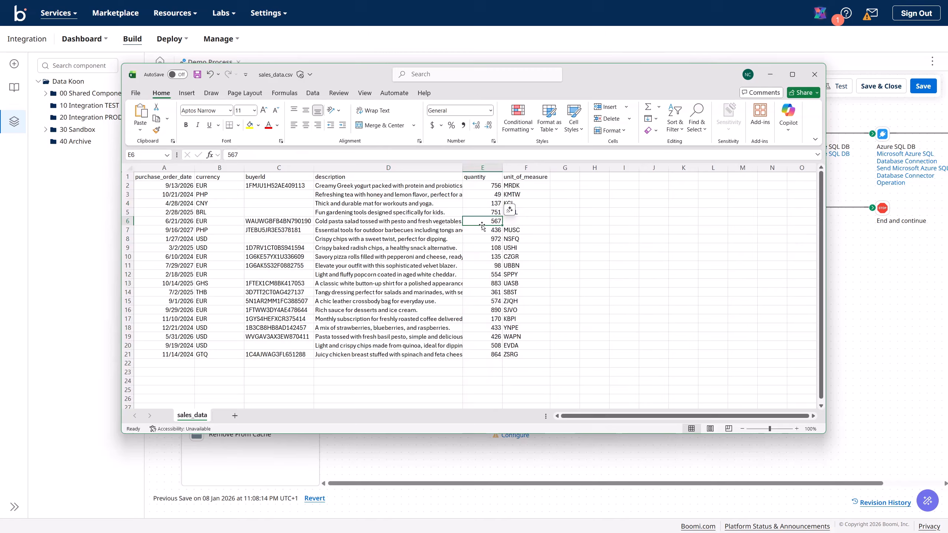
click(491, 187)
click(490, 196)
click(489, 205)
click(486, 214)
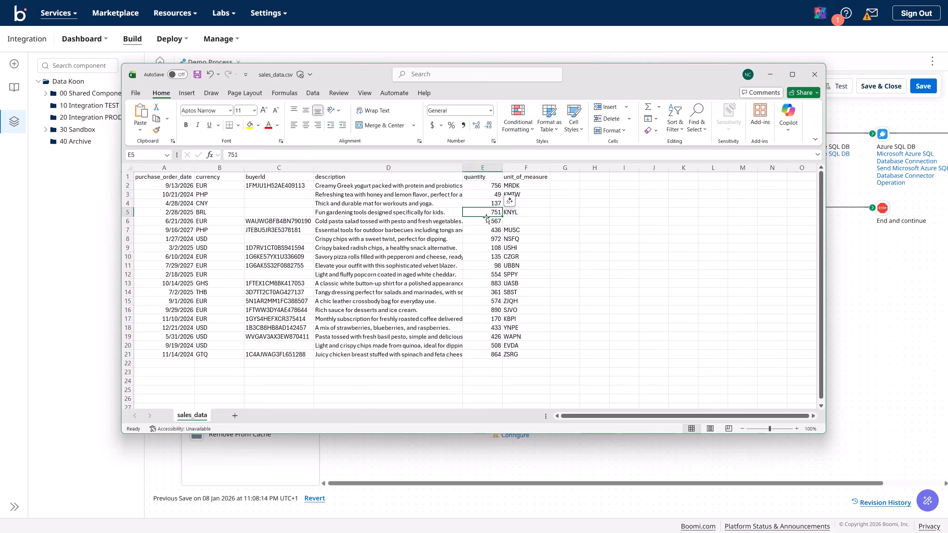
click(486, 228)
- Examine the unit_of_measure column, including the blank cell F6, and move the spreadsheet aside to uncover the Boomi process
click(542, 194)
click(531, 178)
click(526, 167)
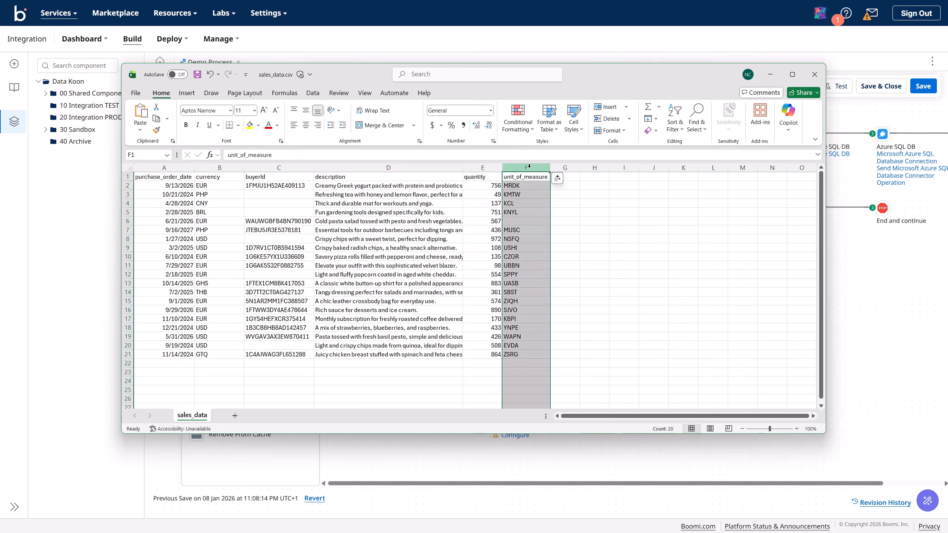
click(530, 239)
click(518, 222)
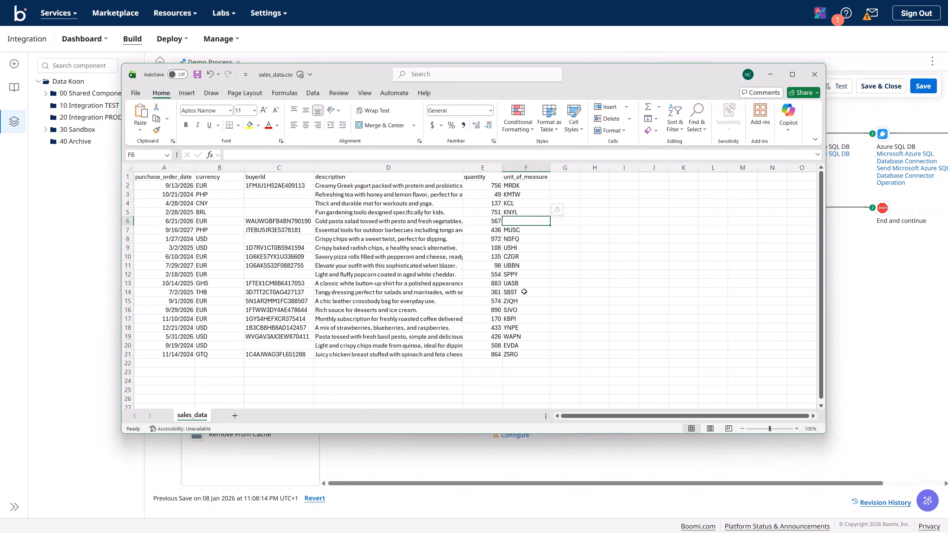
click(514, 230)
click(523, 221)
drag(602, 79, 947, 125)
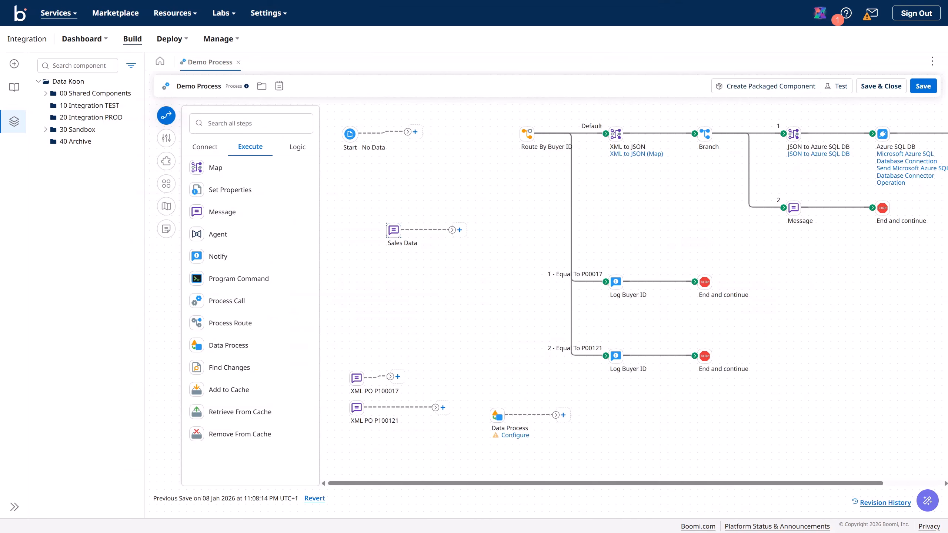
- Move the Sales Data message up beside the Start step and connect Start to it
drag(395, 232, 418, 184)
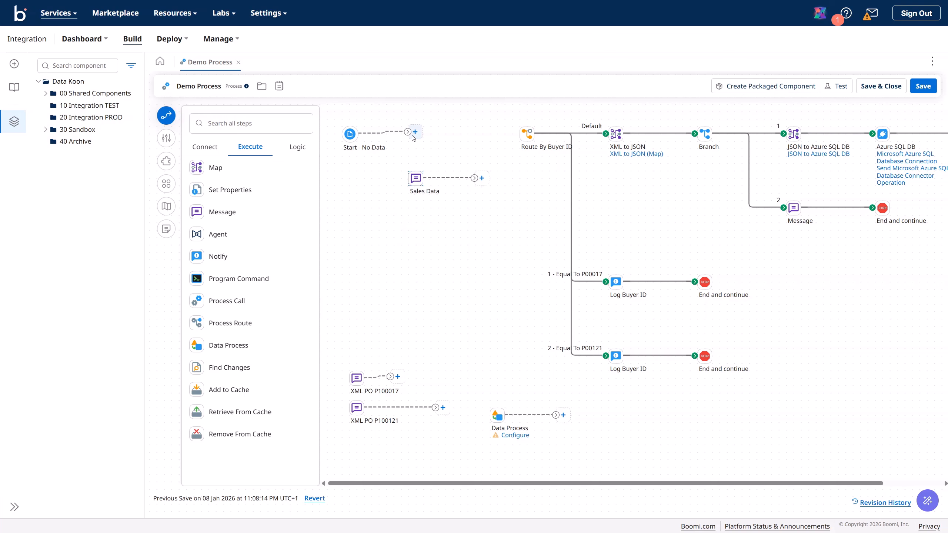
mouse_move(408, 132)
mouse_down()
mouse_move(417, 180)
mouse_move(415, 140)
mouse_up()
drag(414, 138, 412, 138)
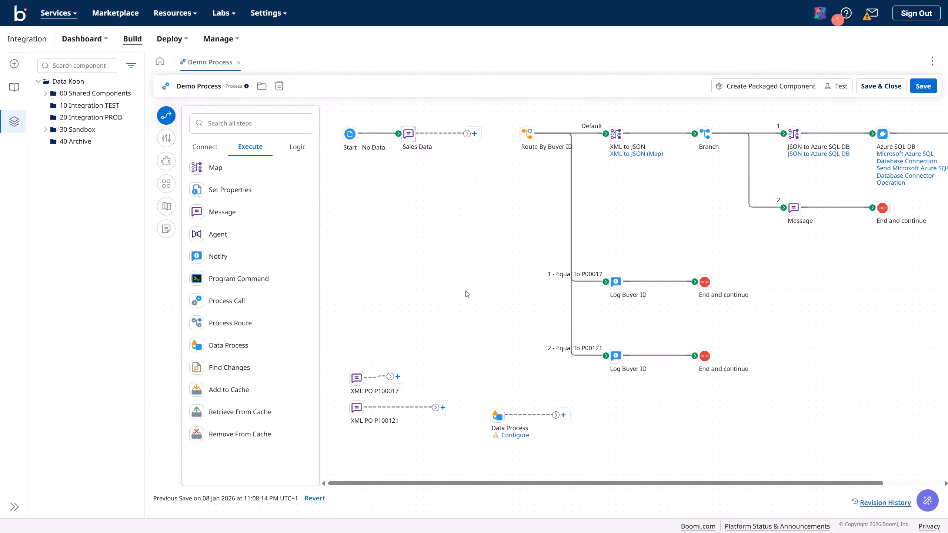
- Move the Data Process step below the Sales Data message and add a Search/Replace processing step to its configuration
drag(497, 414, 430, 192)
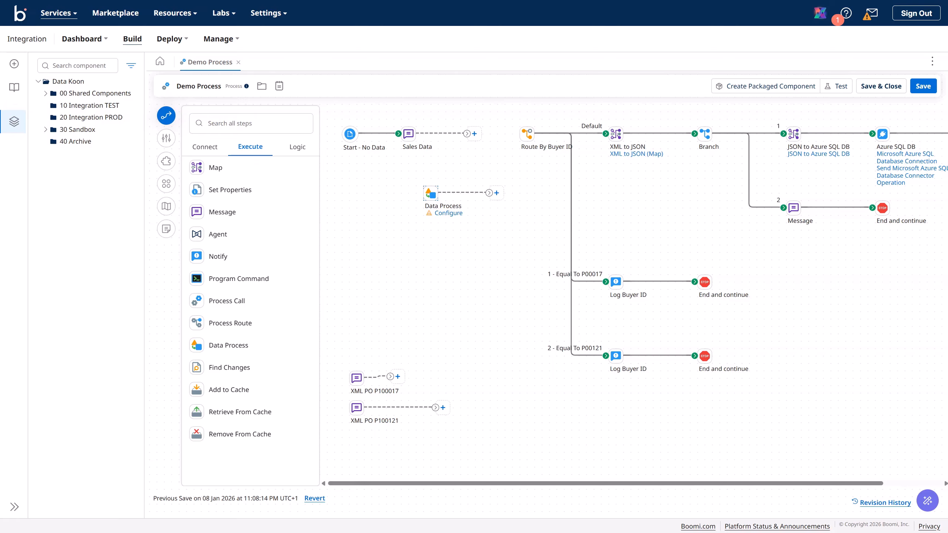
click(432, 199)
click(441, 214)
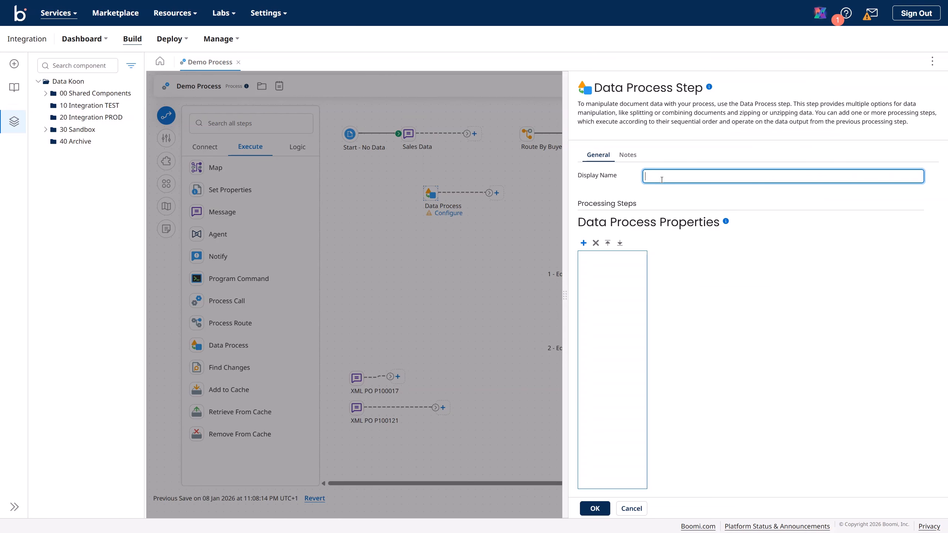
click(583, 243)
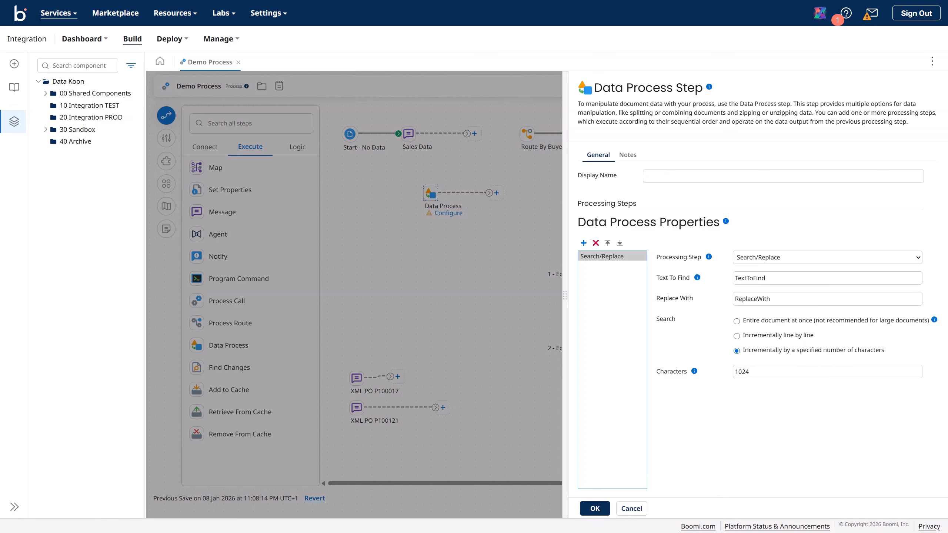
- Bring sales_data.csv back into view, highlight the PHP currency cells B3 and B7 in yellow, and move the spreadsheet aside again
drag(947, 127, 571, 108)
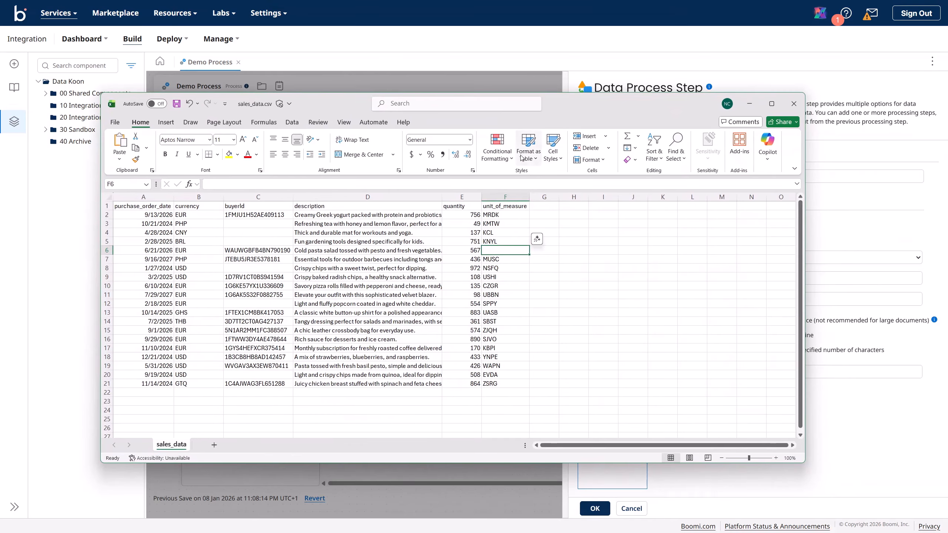
click(183, 224)
click(229, 155)
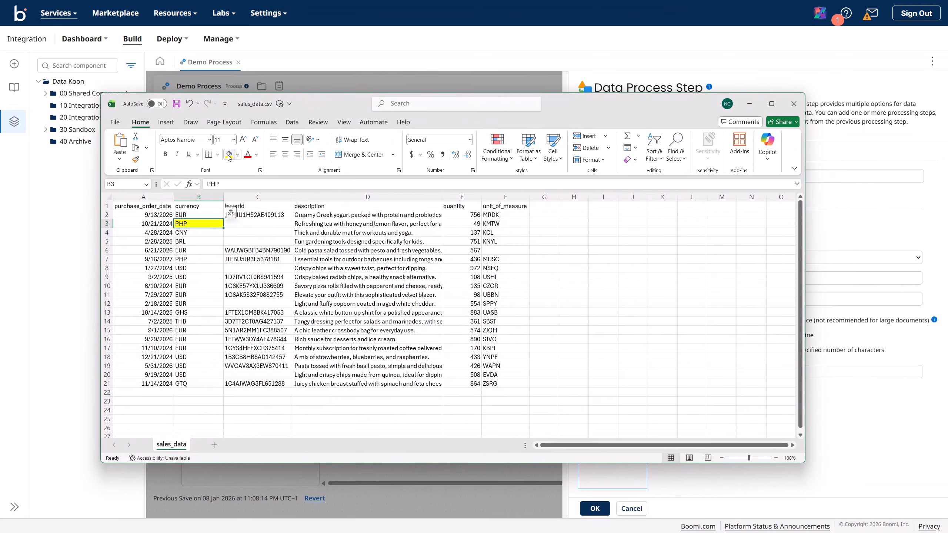
click(196, 259)
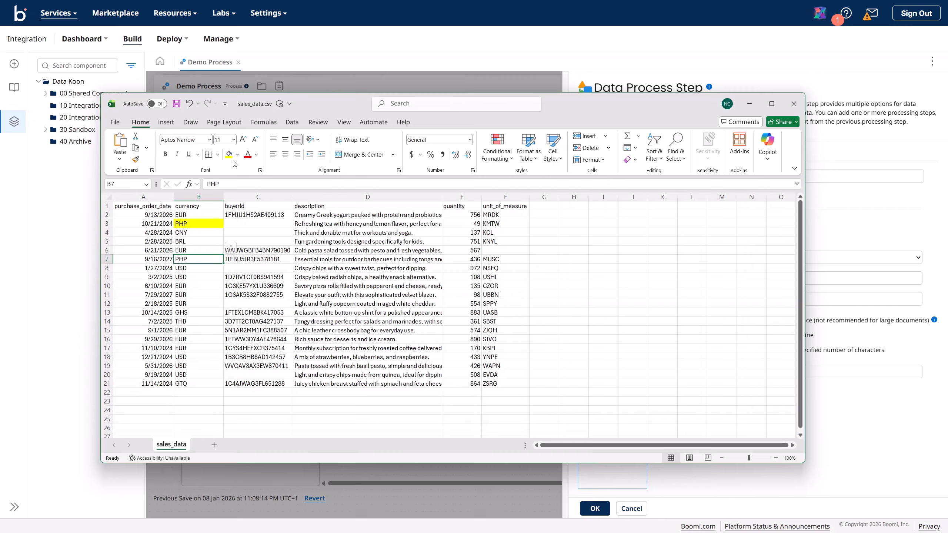
click(228, 154)
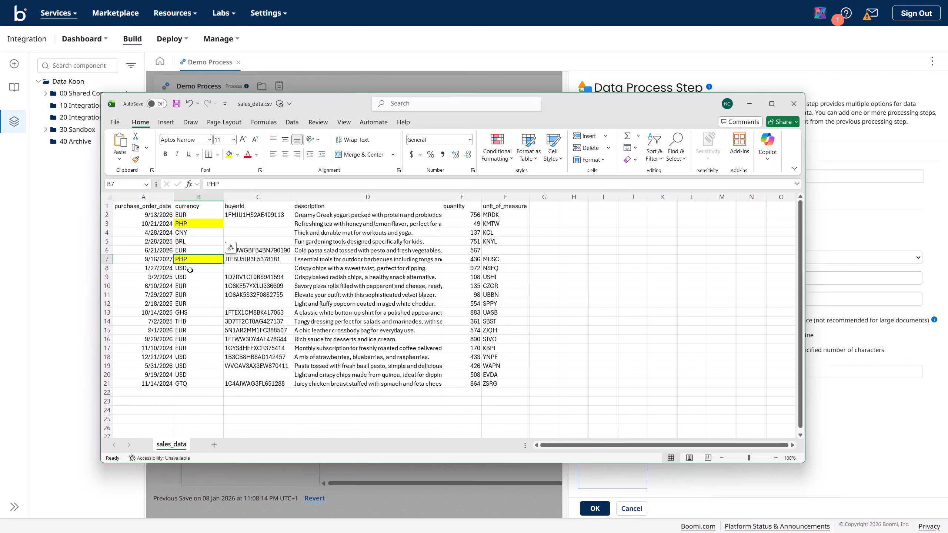
click(188, 225)
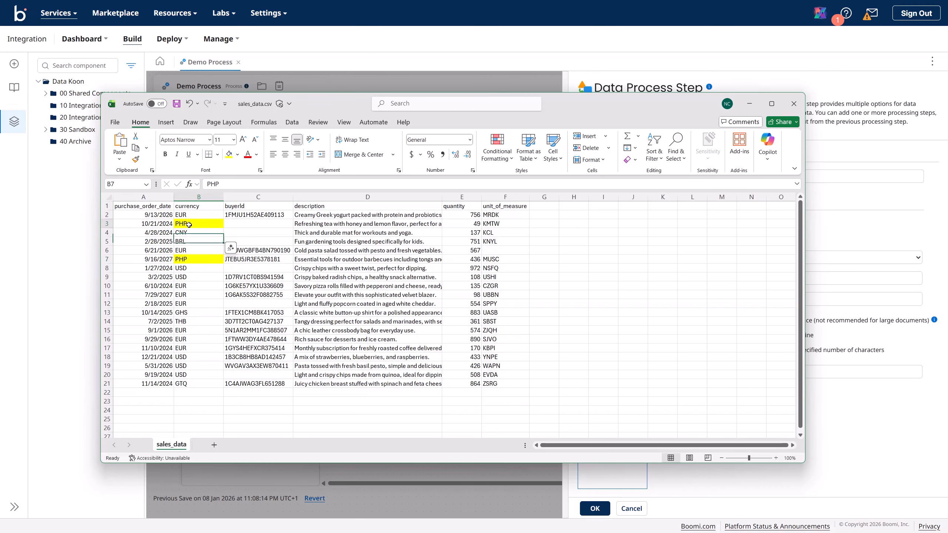
click(186, 260)
click(189, 226)
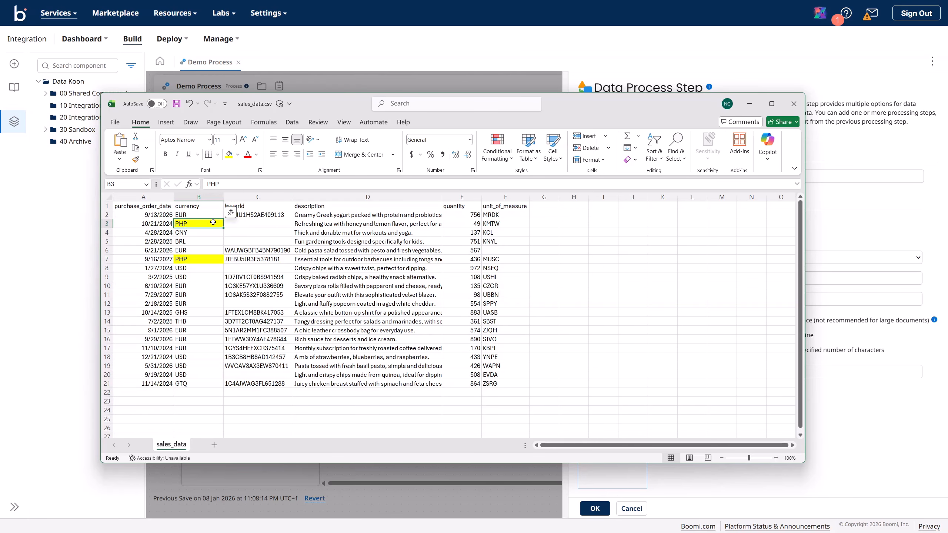
drag(317, 106, 947, 110)
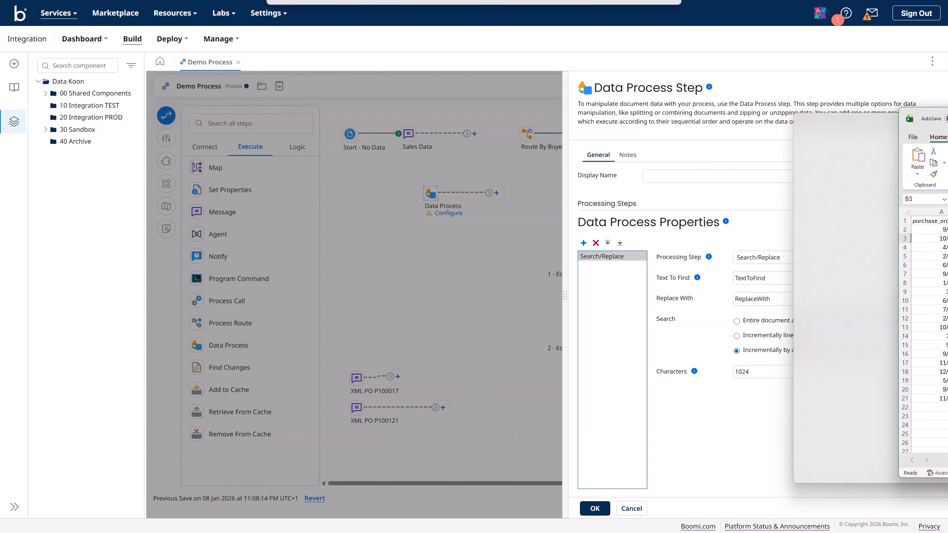
- Set Search/Replace to find PHP and replace it with EUR, searching the entire document at once, and accept the configuration
click(769, 278)
drag(772, 278, 710, 281)
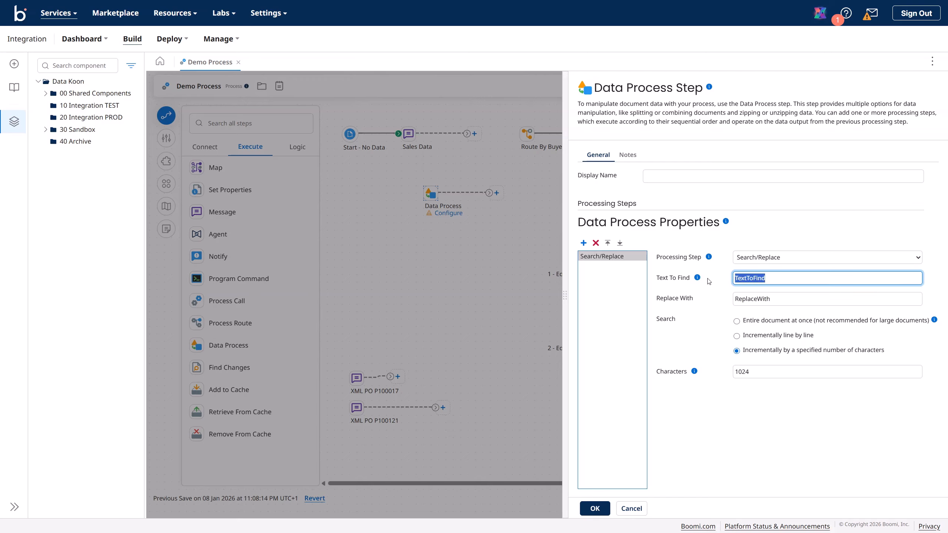
text(PHP)
click(778, 300)
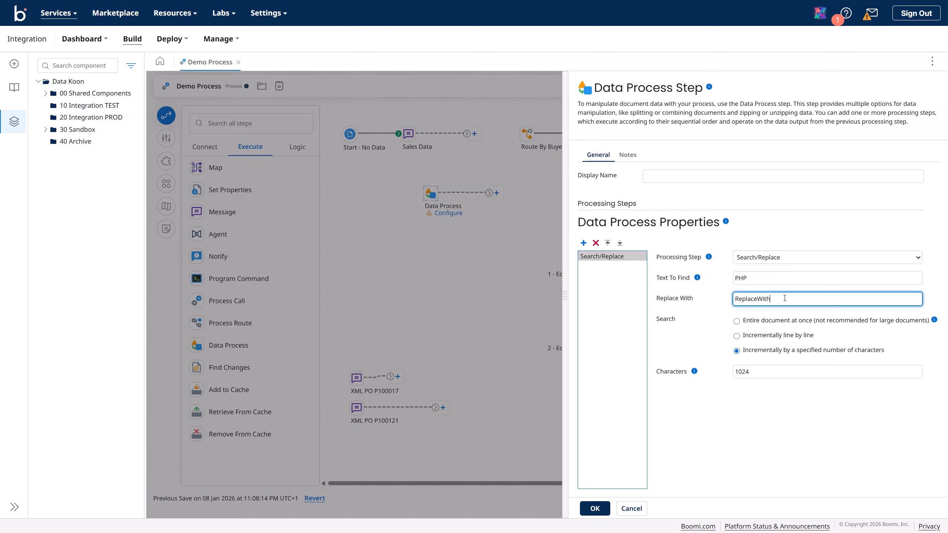
drag(780, 298, 653, 292)
text(EUR)
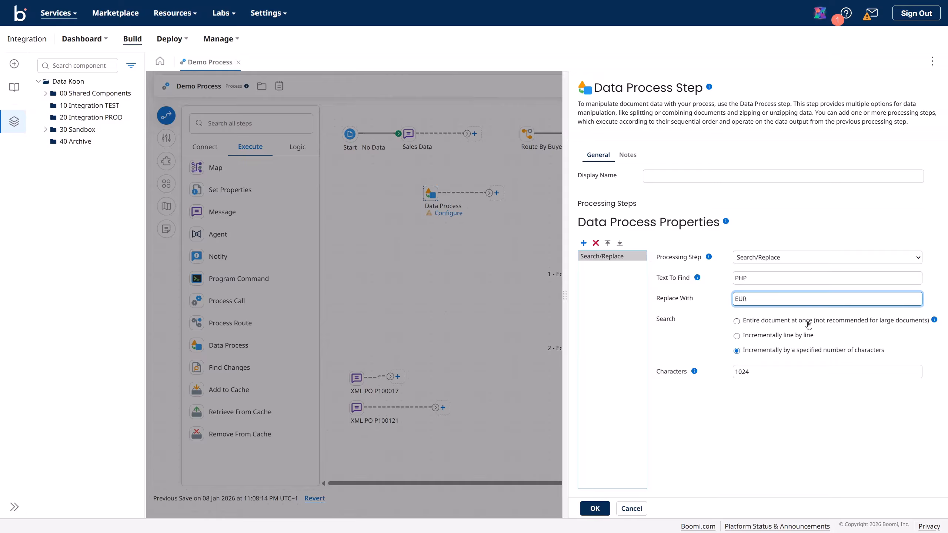
click(736, 321)
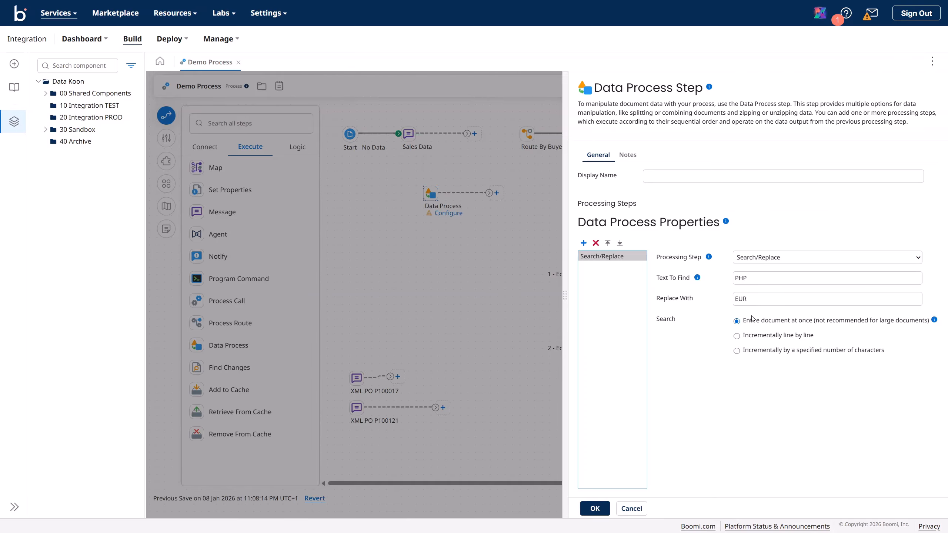
click(595, 508)
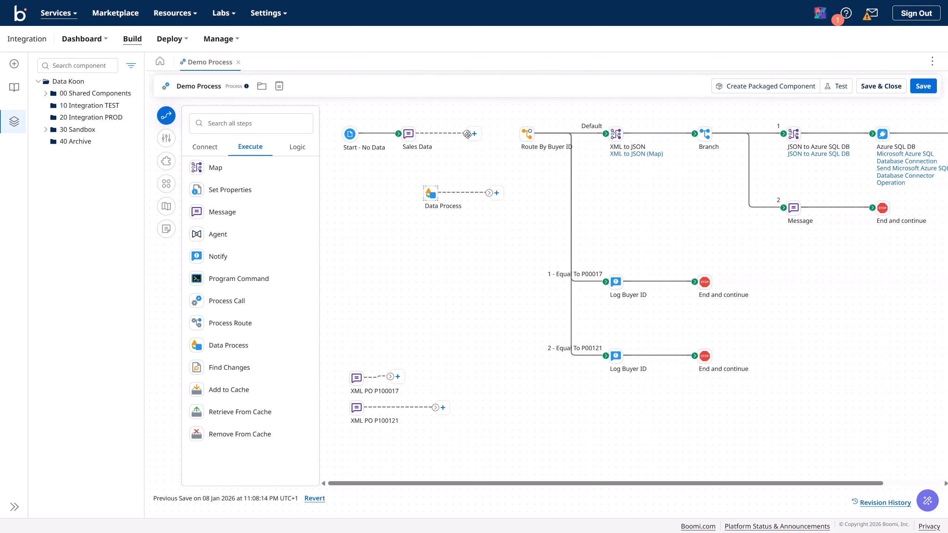
- Connect the Sales Data message to the Data Process step, and attach a Stop step with default options after it
drag(473, 134, 475, 210)
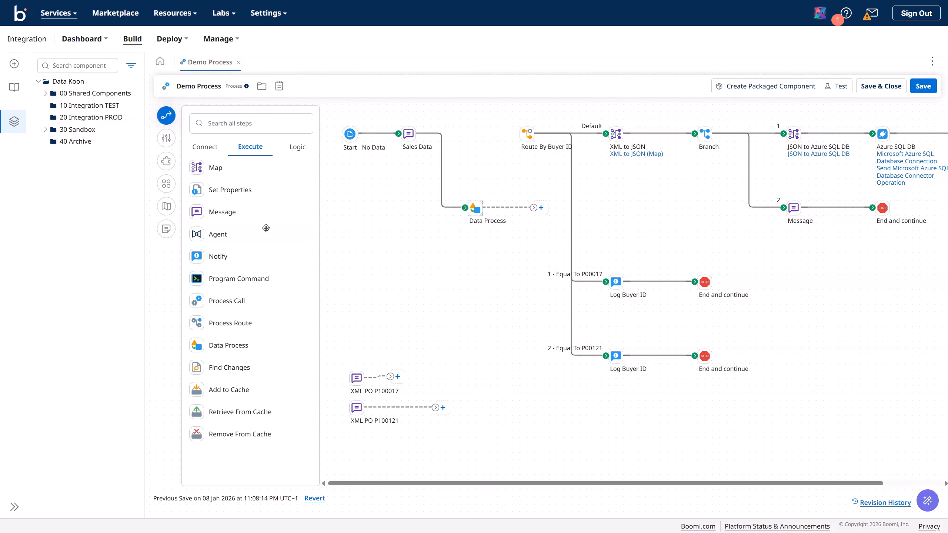
click(297, 151)
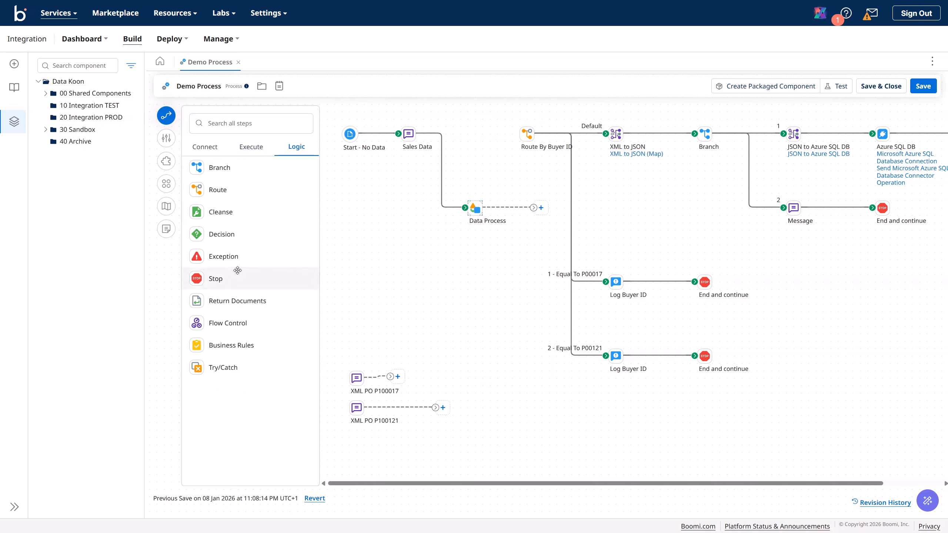
drag(224, 279, 519, 259)
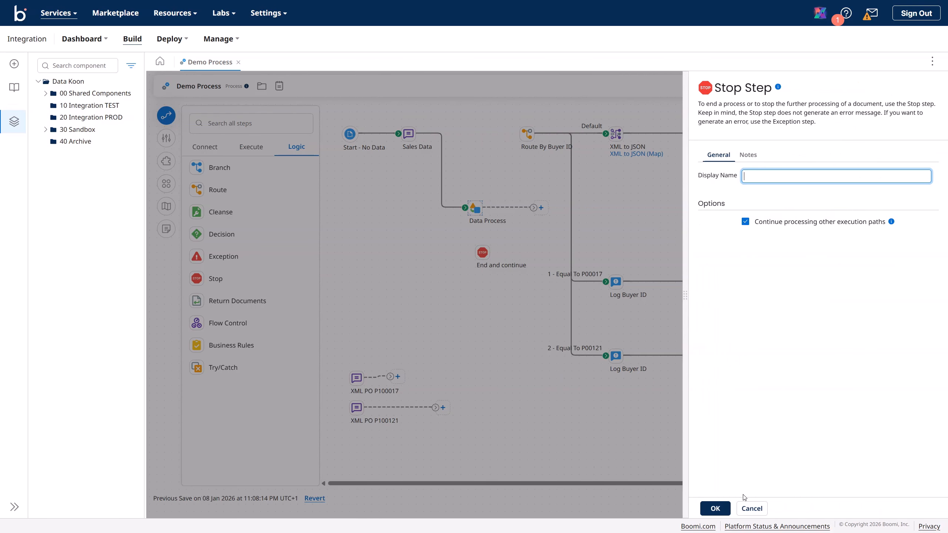
click(714, 508)
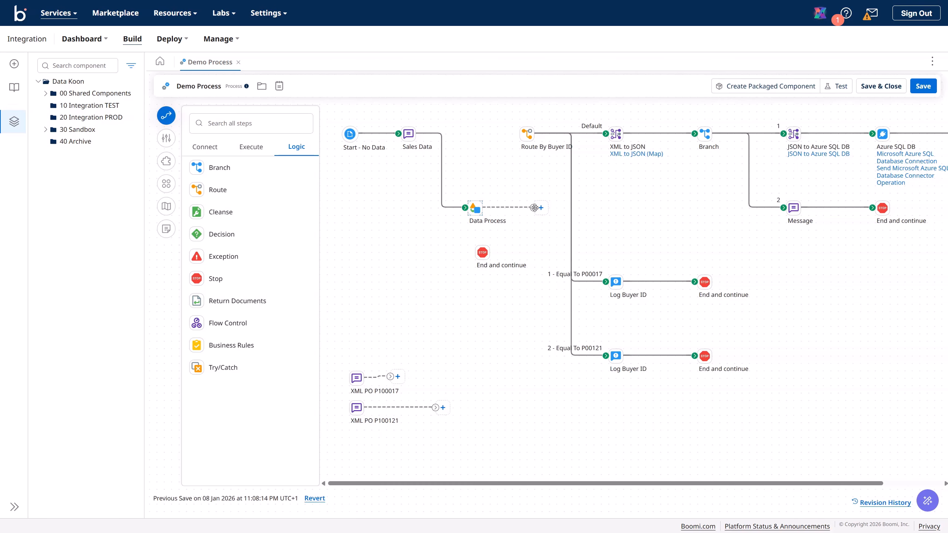
drag(540, 213, 523, 196)
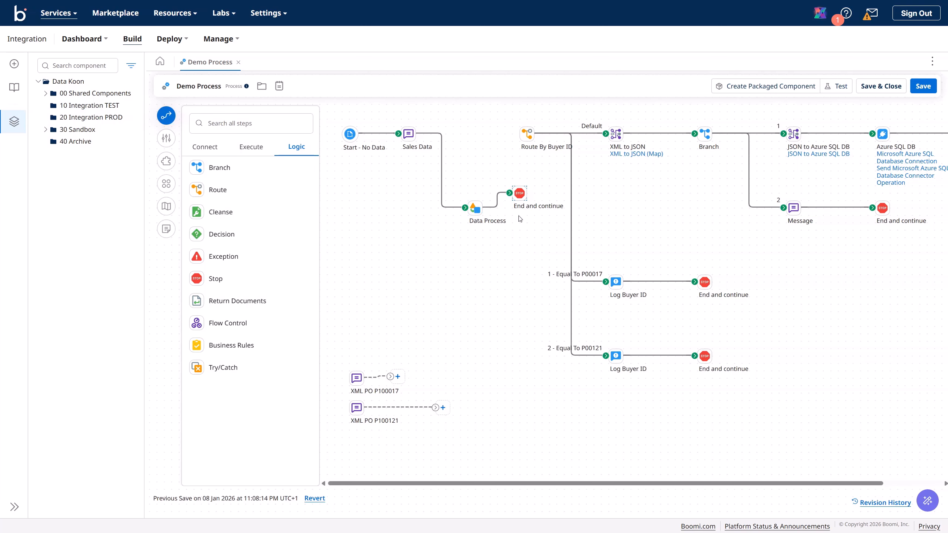
- Detach the Stop step and park it below Data Process, and add a new Stop step directly after Data Process
click(494, 206)
drag(519, 194, 439, 269)
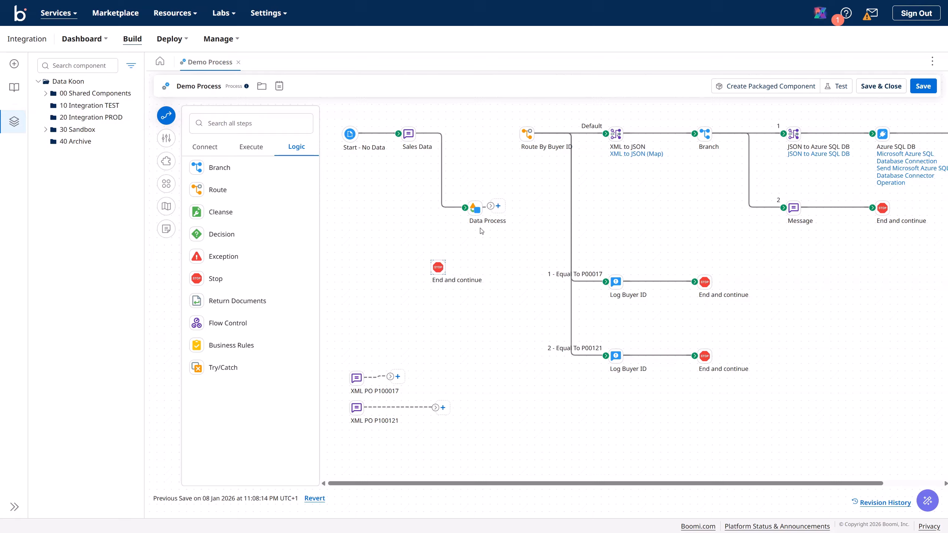
click(498, 206)
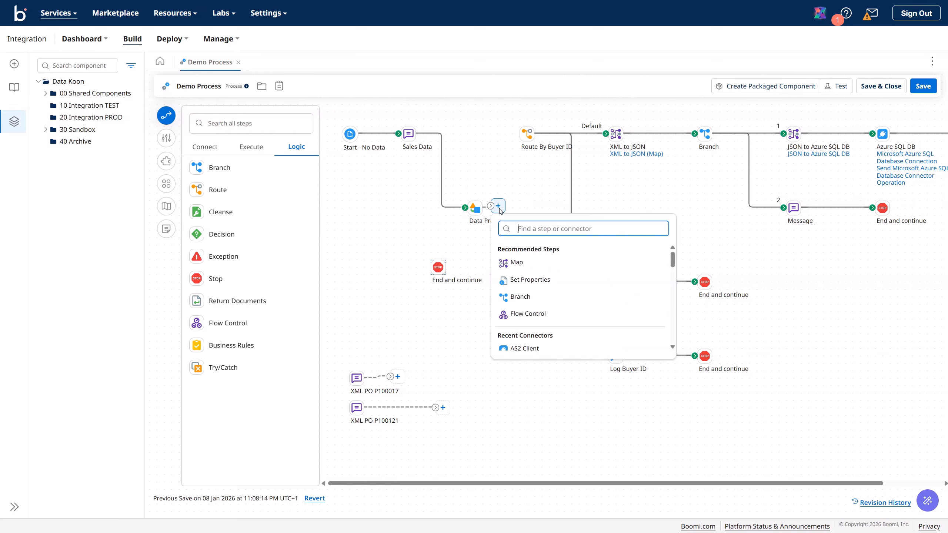
text(Stop)
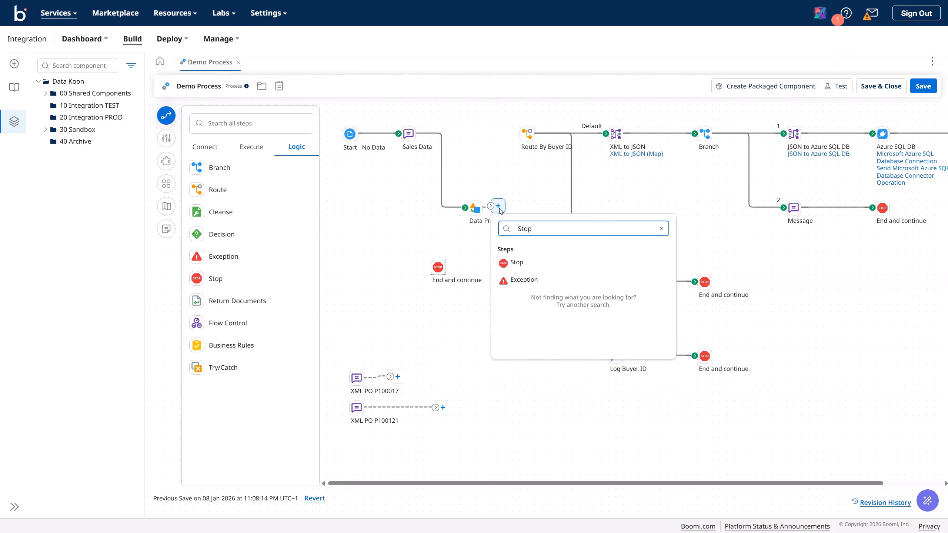
click(514, 262)
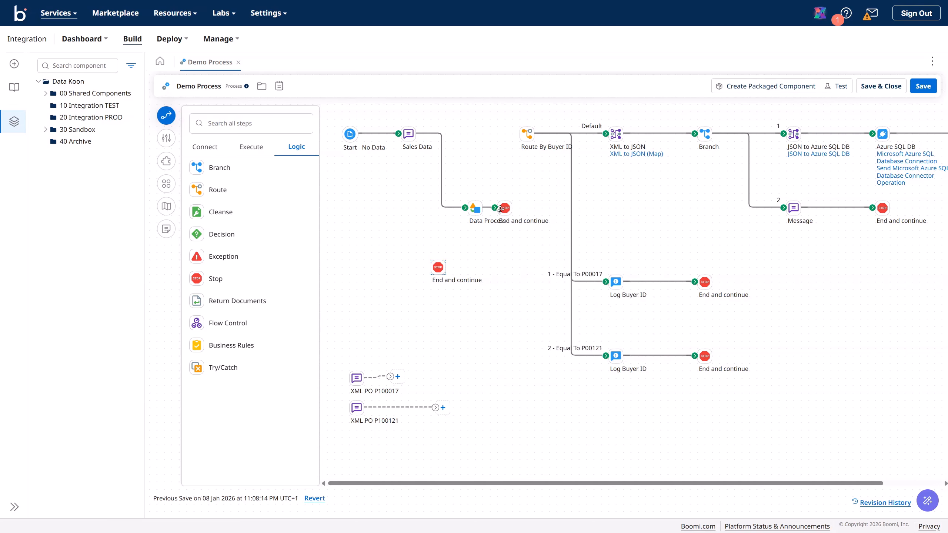
drag(502, 208, 517, 208)
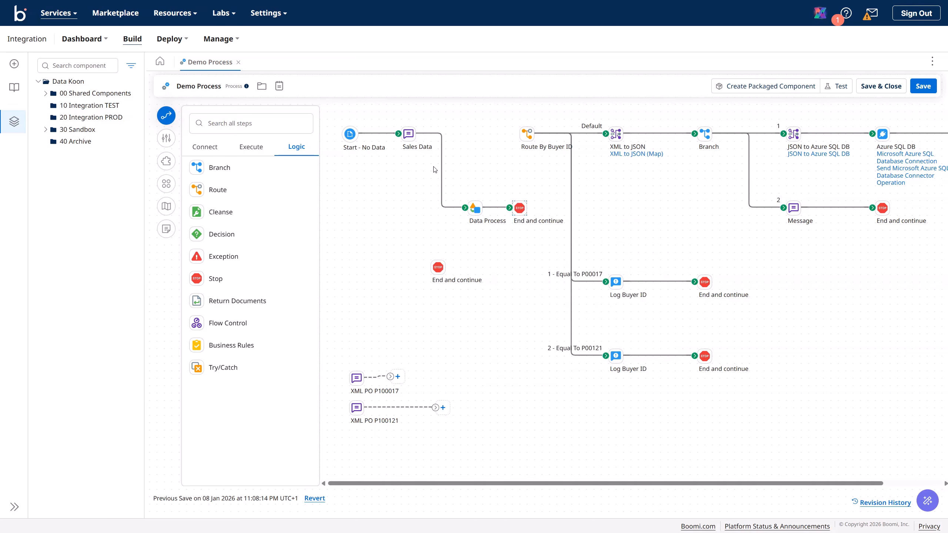
- Line up Sales Data, Data Process and the connected Stop step in one row below Start, and shift the detached Stop step aside
drag(409, 133, 438, 173)
drag(479, 211, 487, 174)
mouse_move(519, 210)
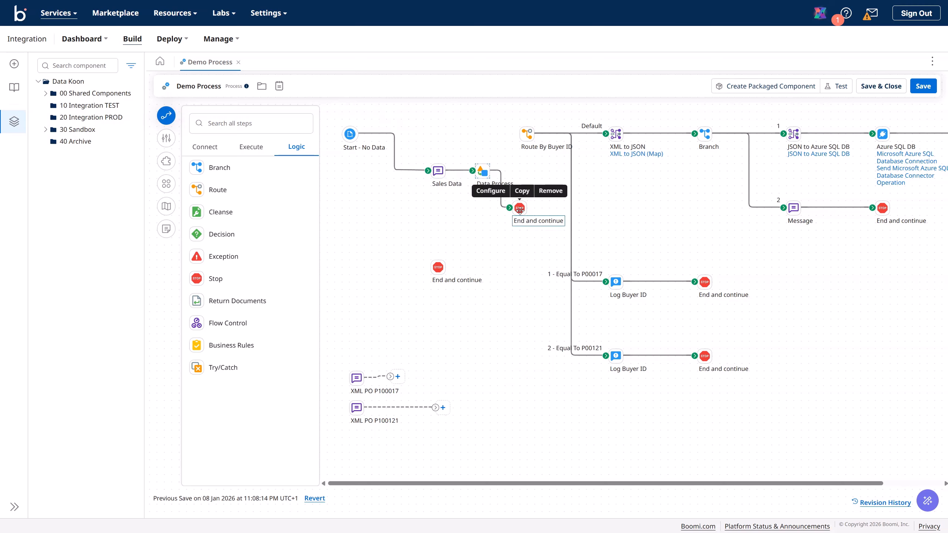
drag(519, 211, 494, 222)
drag(442, 174, 420, 196)
drag(482, 171, 516, 188)
click(449, 278)
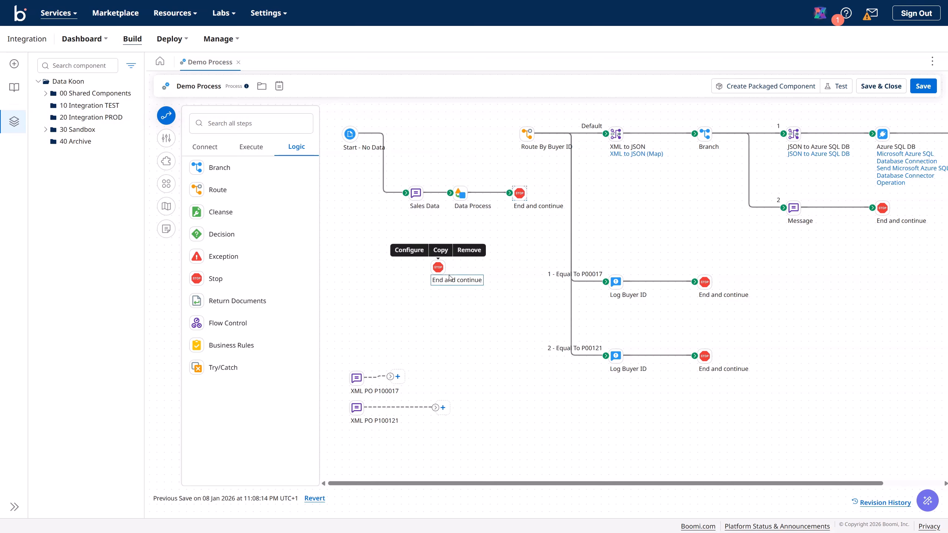
drag(449, 279, 398, 286)
click(897, 160)
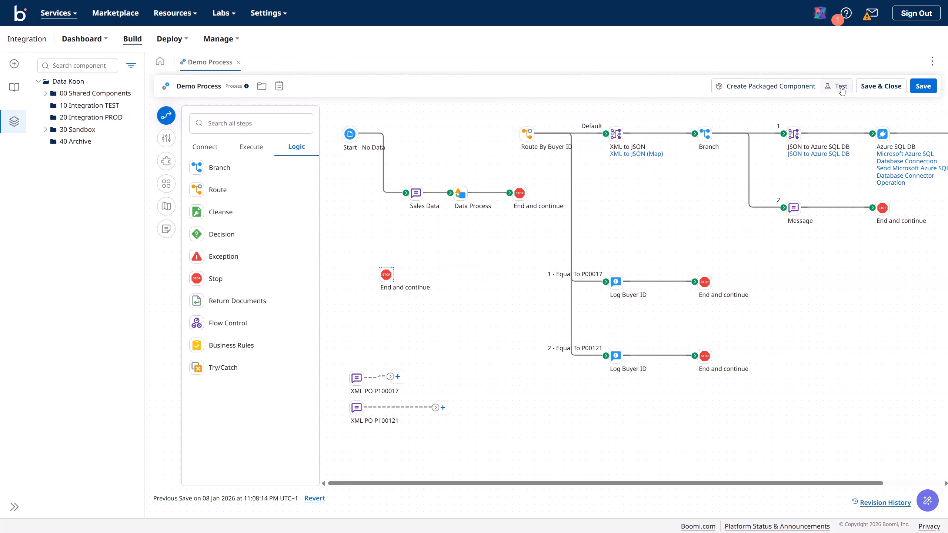
- Save the Demo Process and run a test on the Data Koon TEST runtime
click(923, 88)
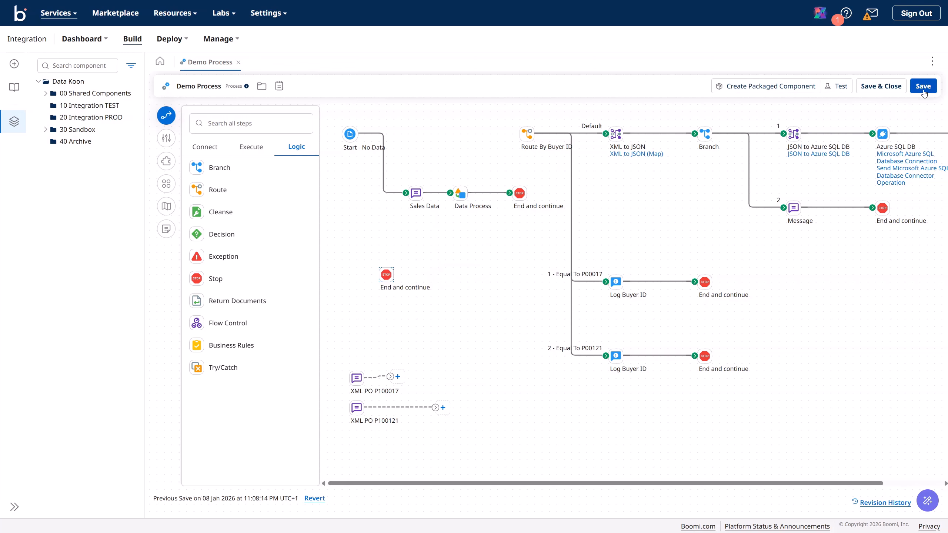
click(837, 91)
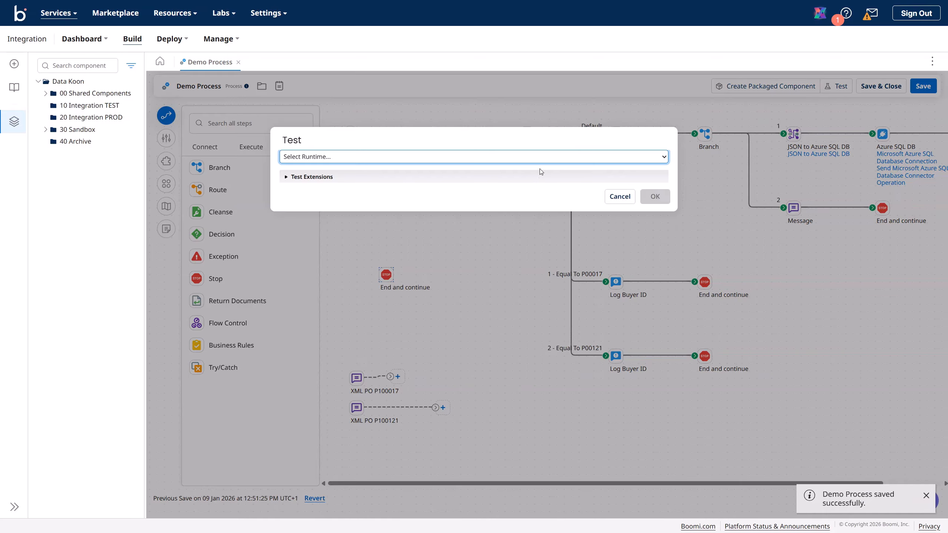
click(533, 159)
click(505, 212)
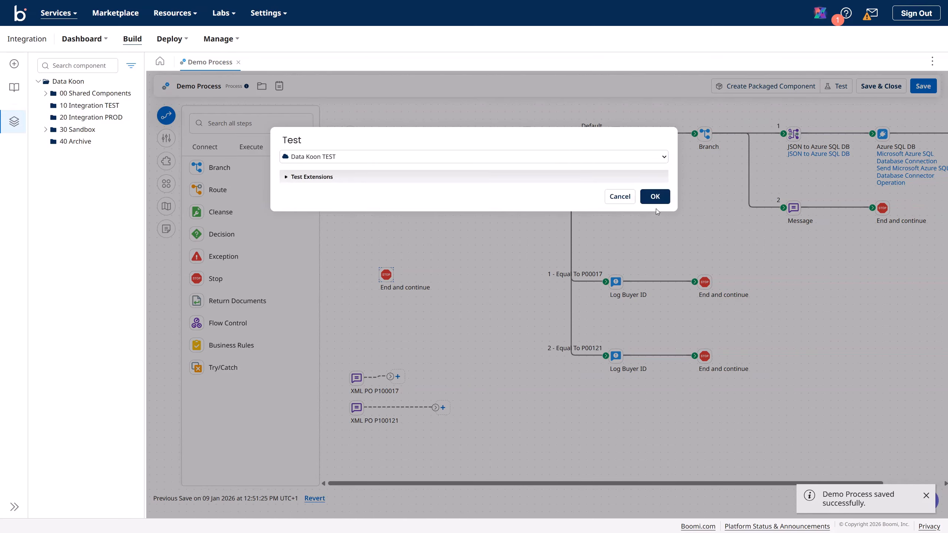
click(655, 198)
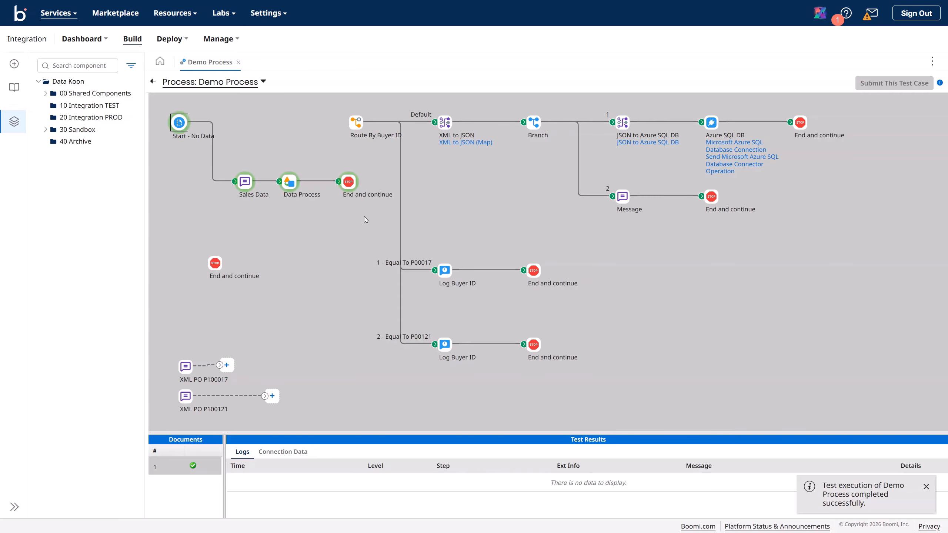
- View the source document that reached the connected Stop step and check the currency values in its first records
click(347, 183)
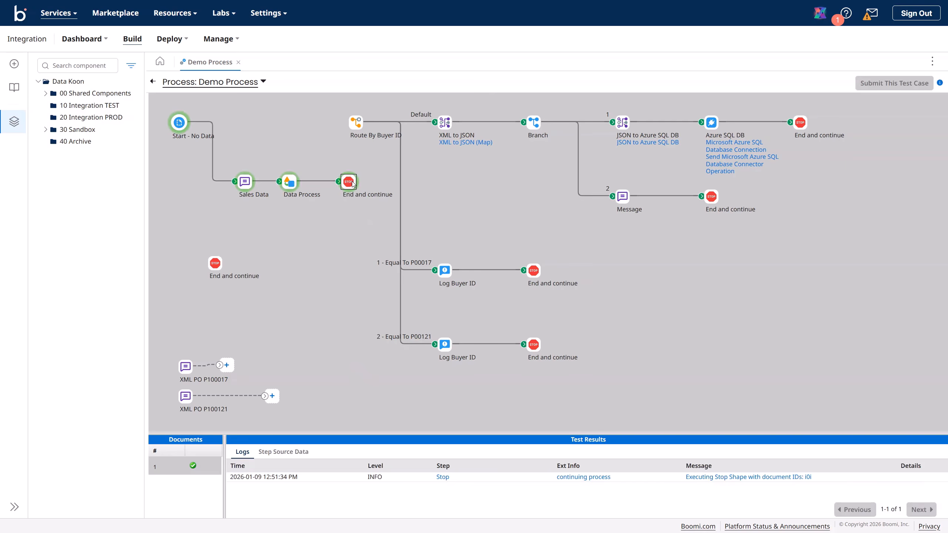
click(286, 452)
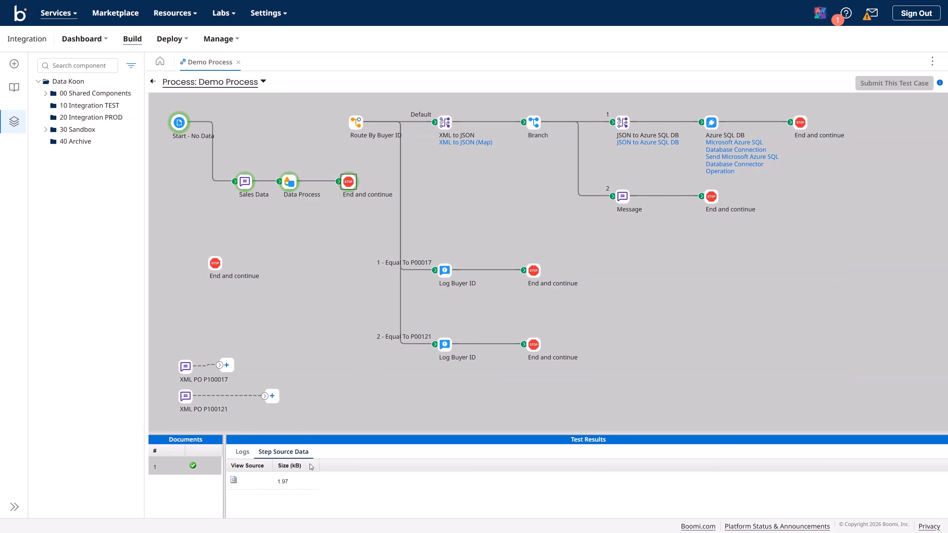
click(233, 481)
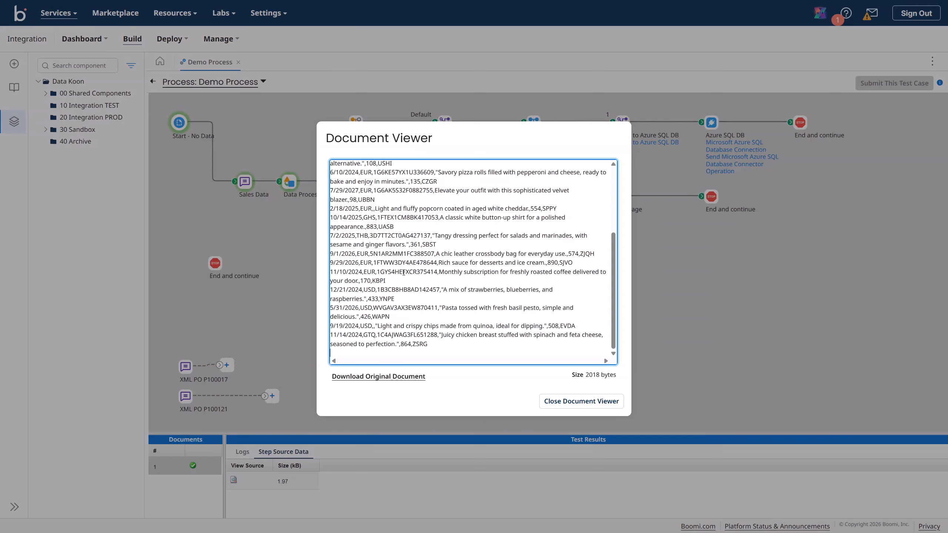
scroll(392, 202, up, 3)
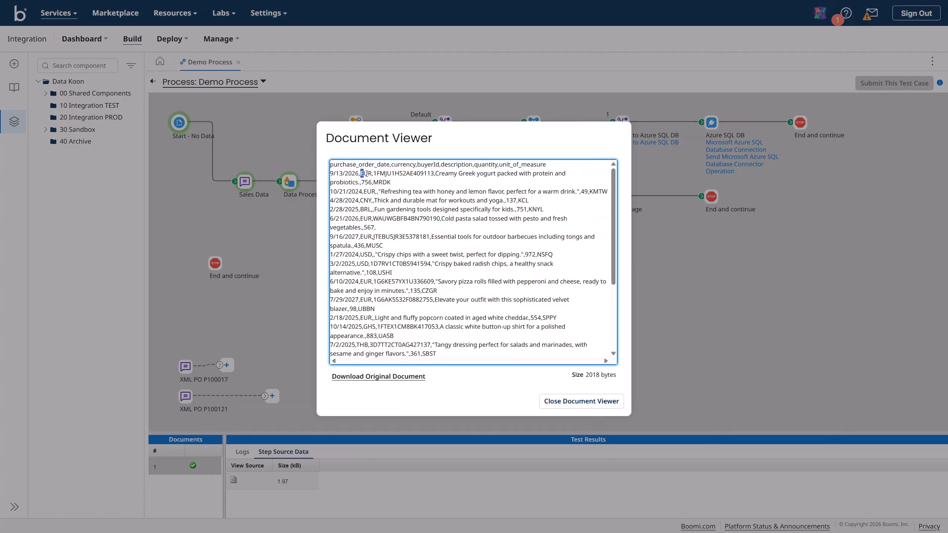
drag(366, 173, 372, 173)
drag(364, 192, 375, 192)
click(386, 224)
- Search the test output document for PHP, and close the search and the document viewer
key(ctrl+f)
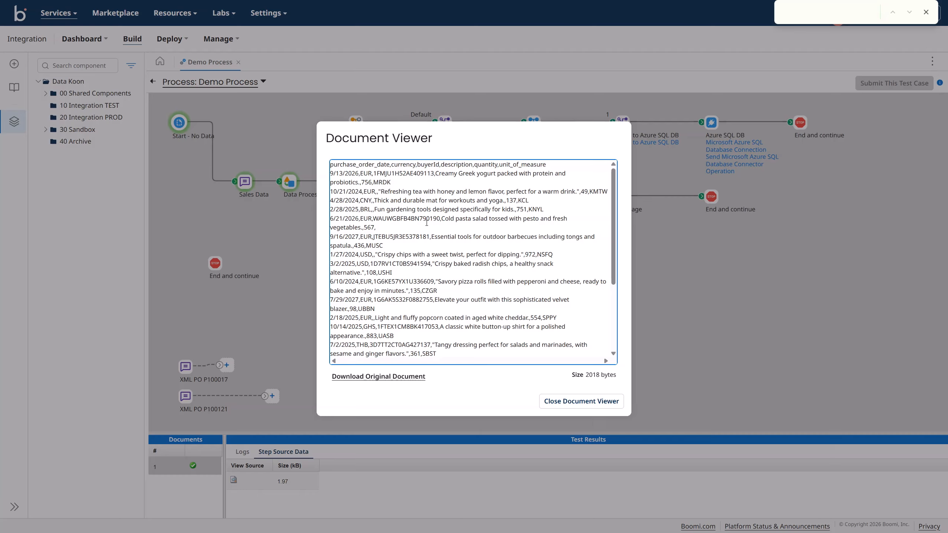
text(p)
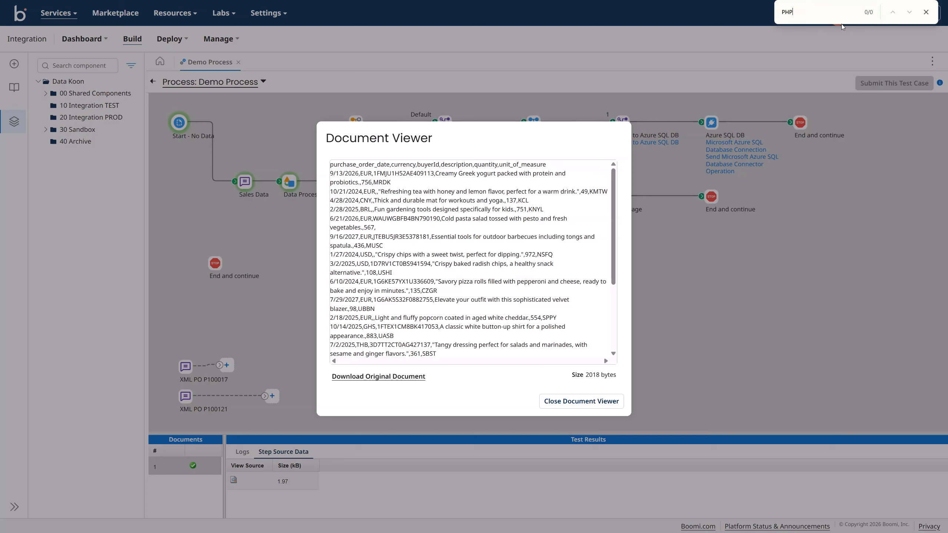
click(926, 12)
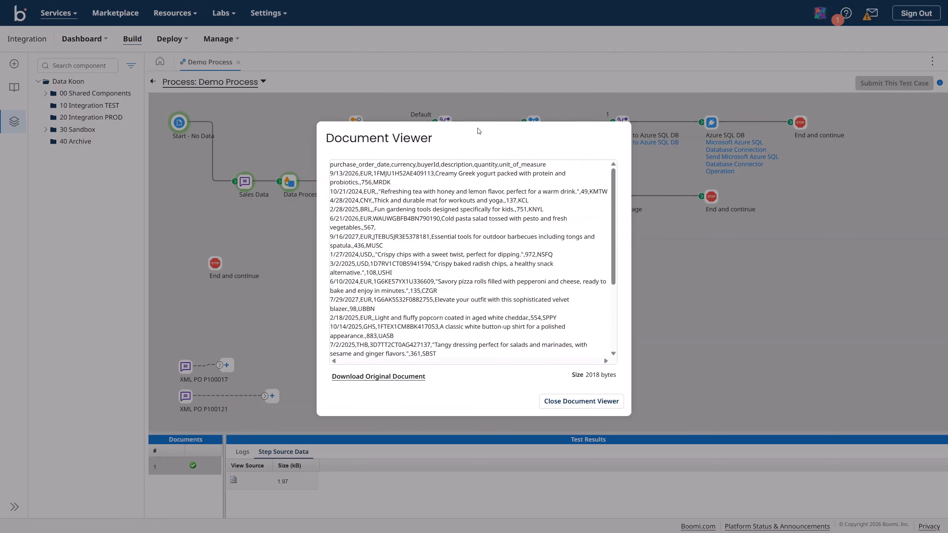
drag(495, 133, 326, 138)
click(492, 232)
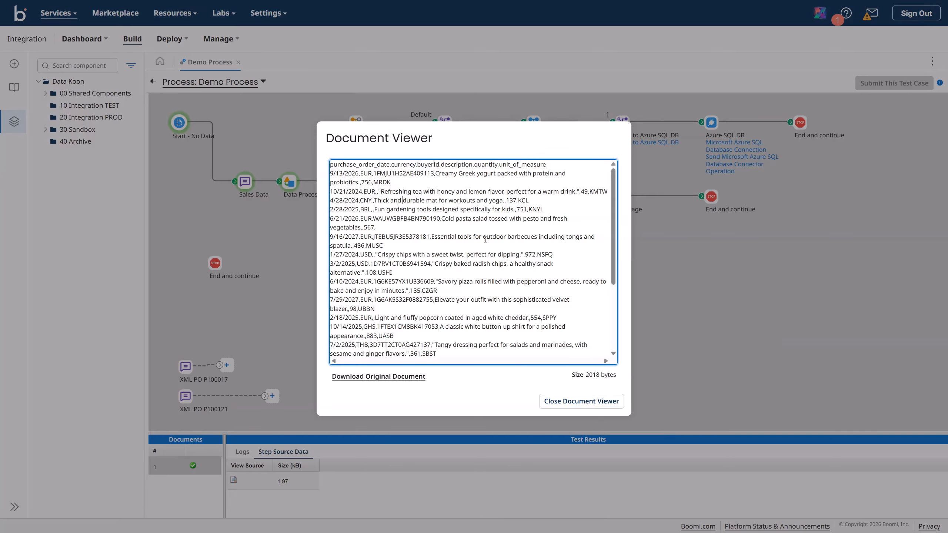
click(563, 401)
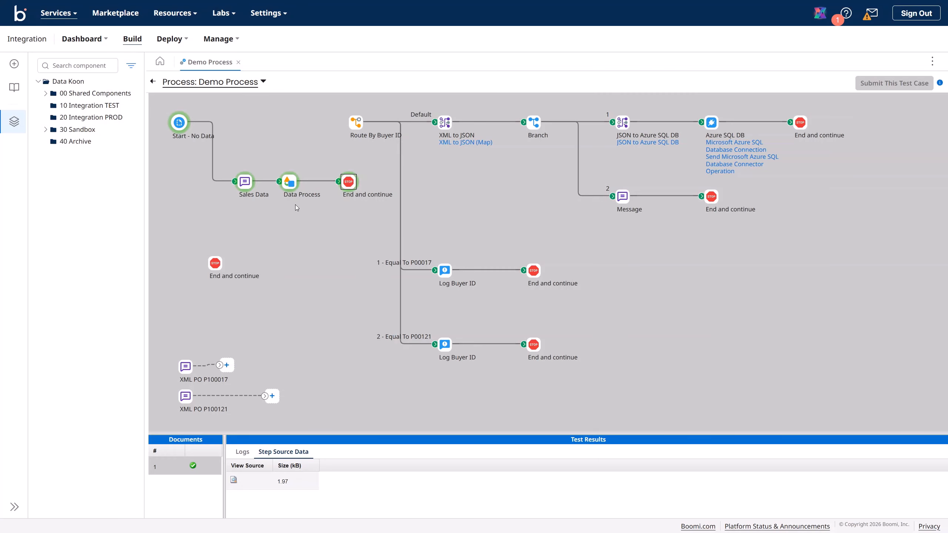
- Return from the test results to editing, reopen the Data Process configuration and add a second processing step after Search/Replace
click(152, 81)
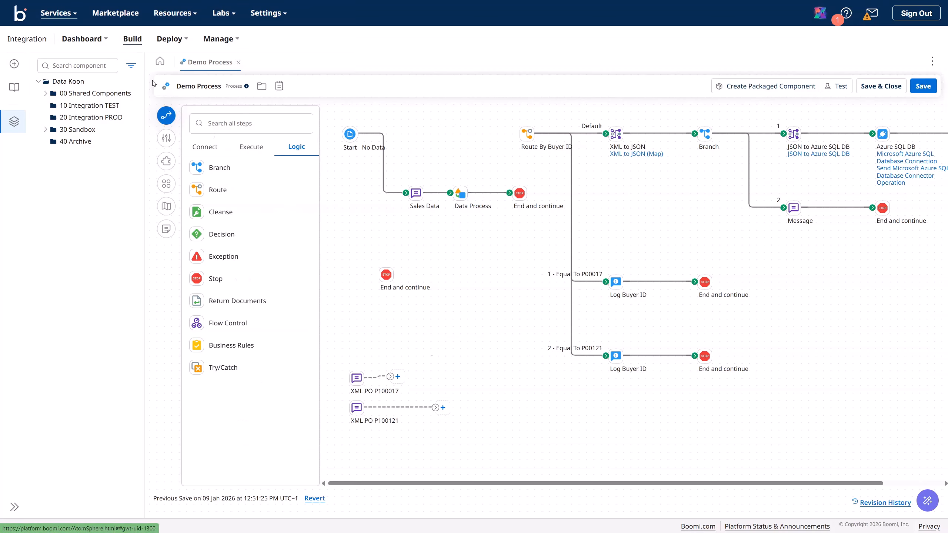
click(459, 193)
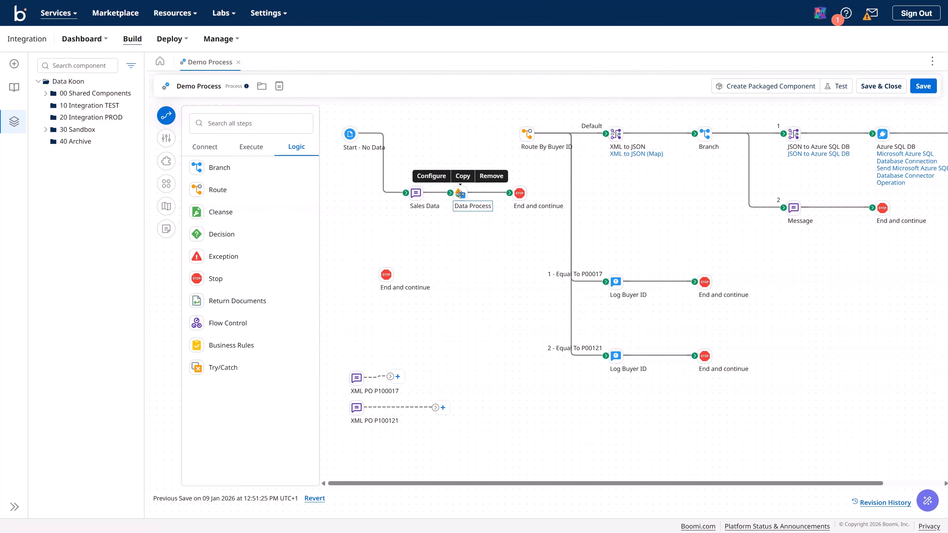
double_click(460, 193)
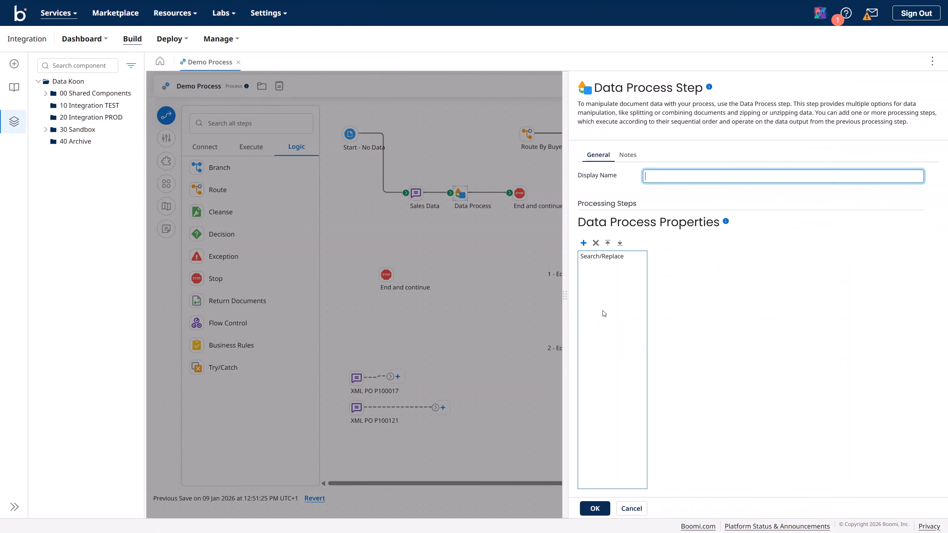
click(599, 258)
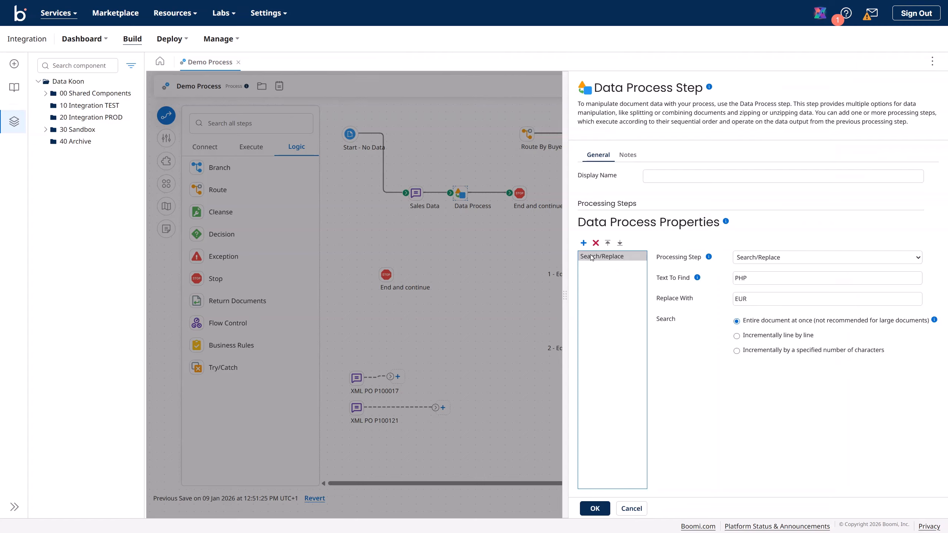
click(583, 242)
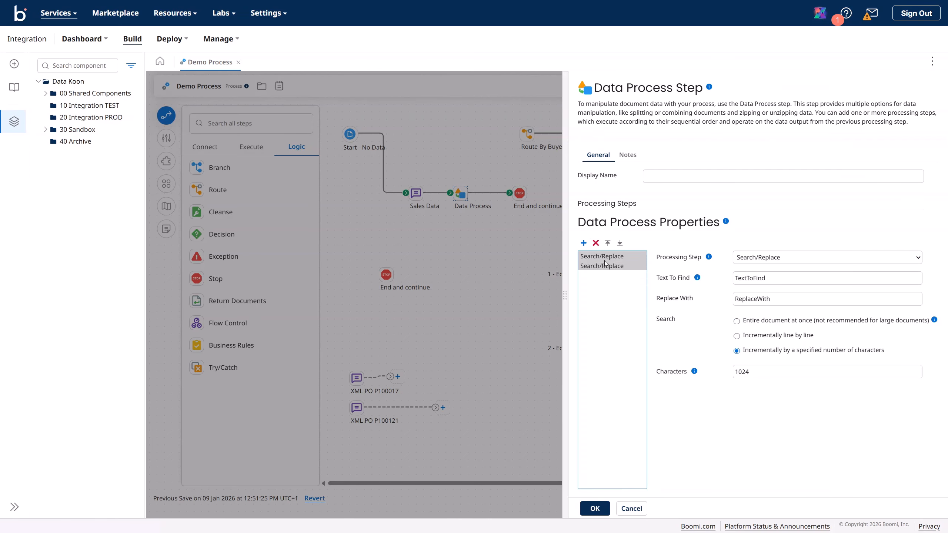
click(770, 283)
click(799, 258)
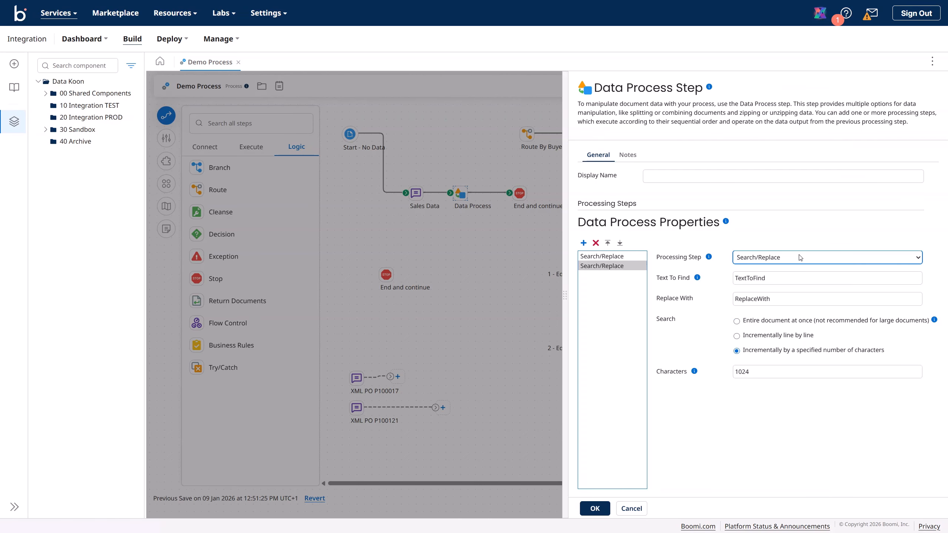
click(799, 256)
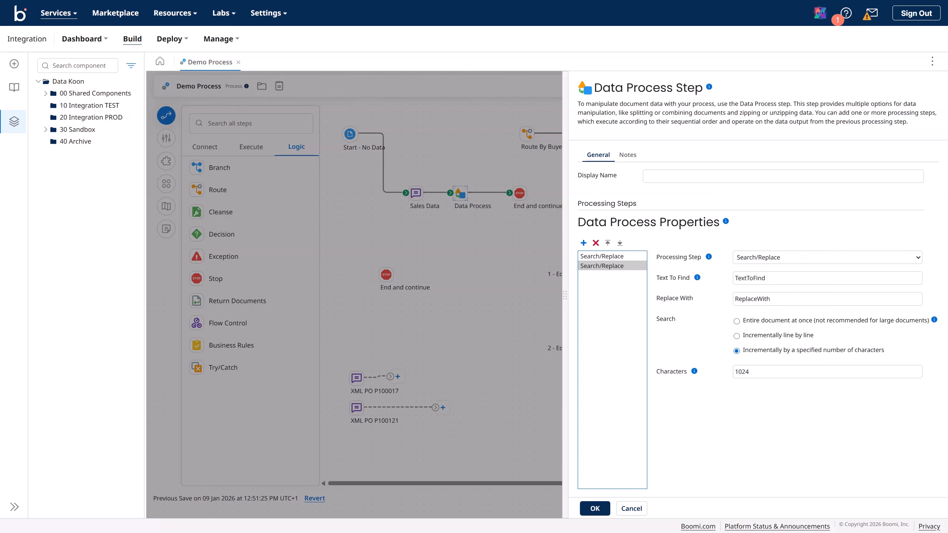
- Bring sales_data.csv into view, go through its records row by row from row 2 to row 8, and move the spreadsheet aside
drag(947, 133, 585, 114)
click(201, 237)
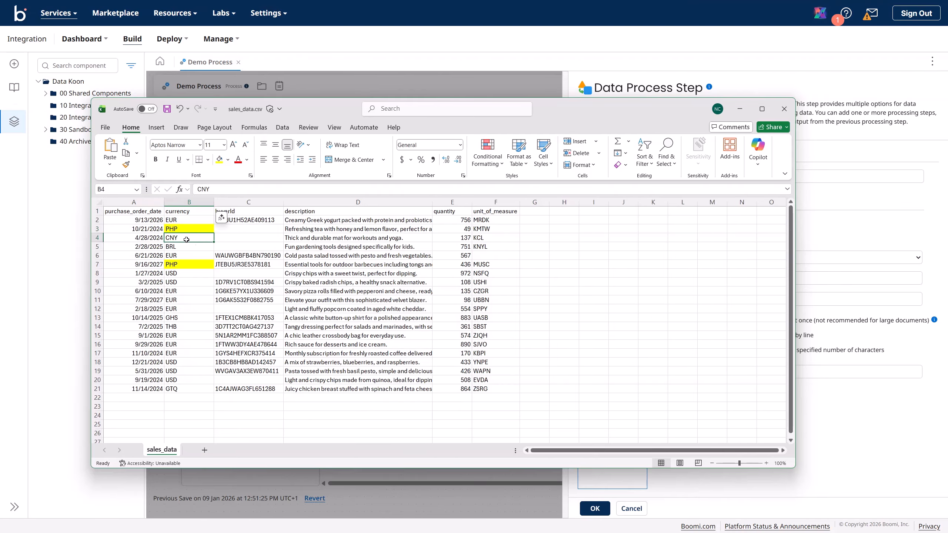
click(97, 228)
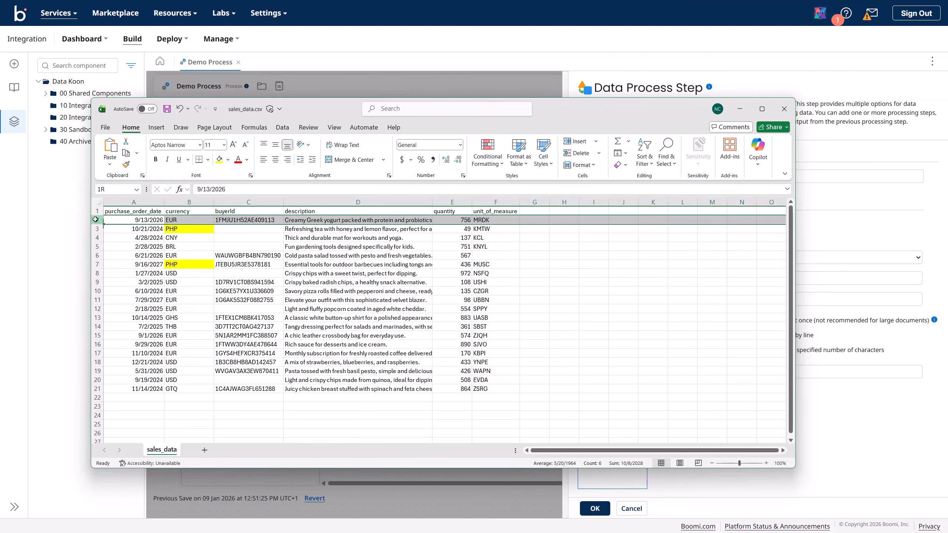
click(97, 238)
click(99, 247)
click(98, 256)
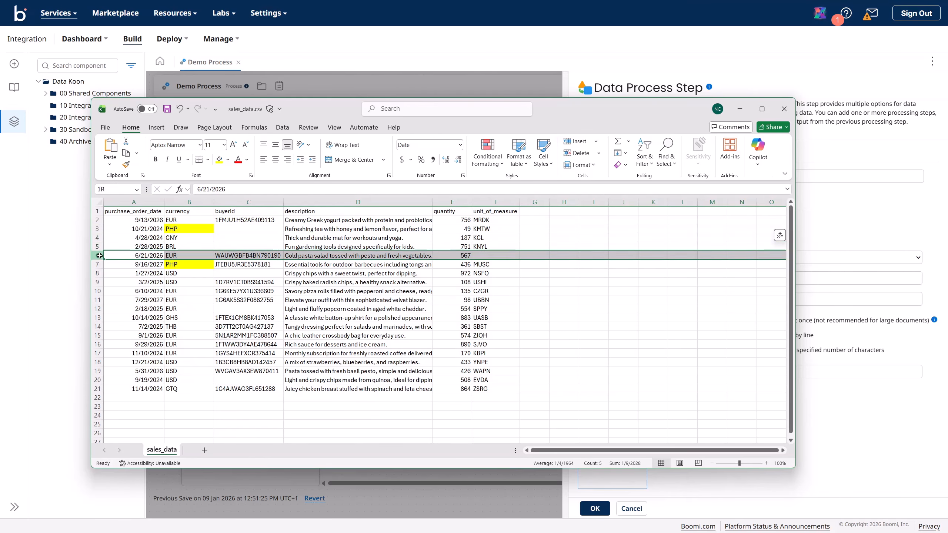
click(97, 265)
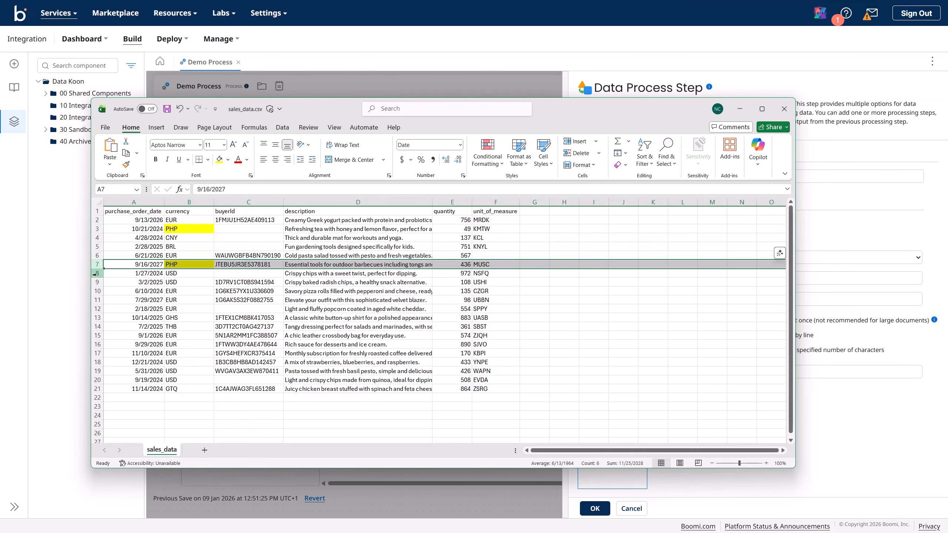
click(96, 273)
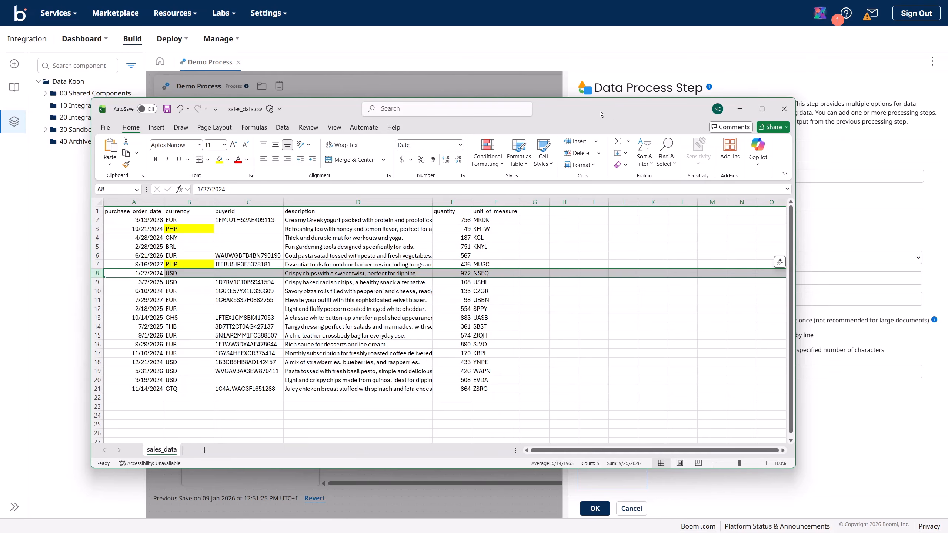
drag(599, 112, 947, 135)
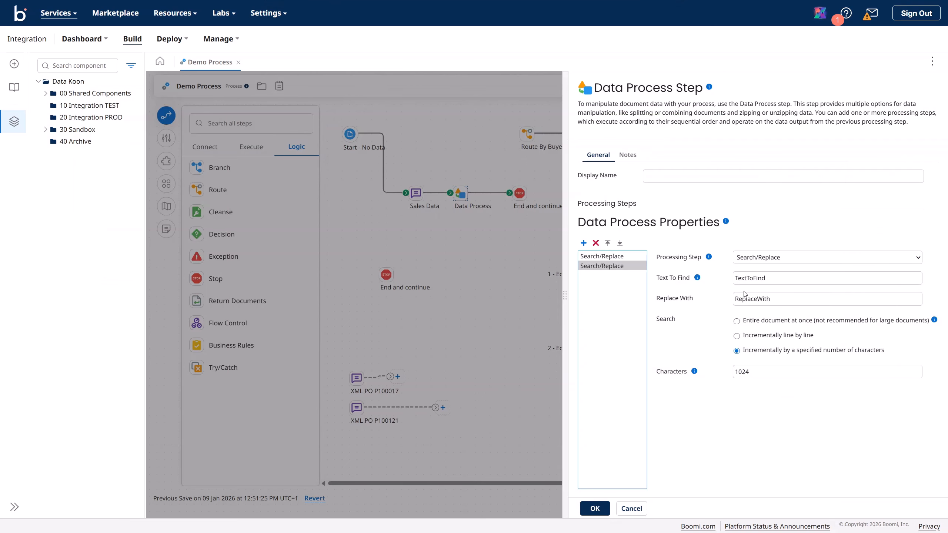
- Change the second processing step to Split Documents with the Flat File profile type and the Split By Line option
click(762, 258)
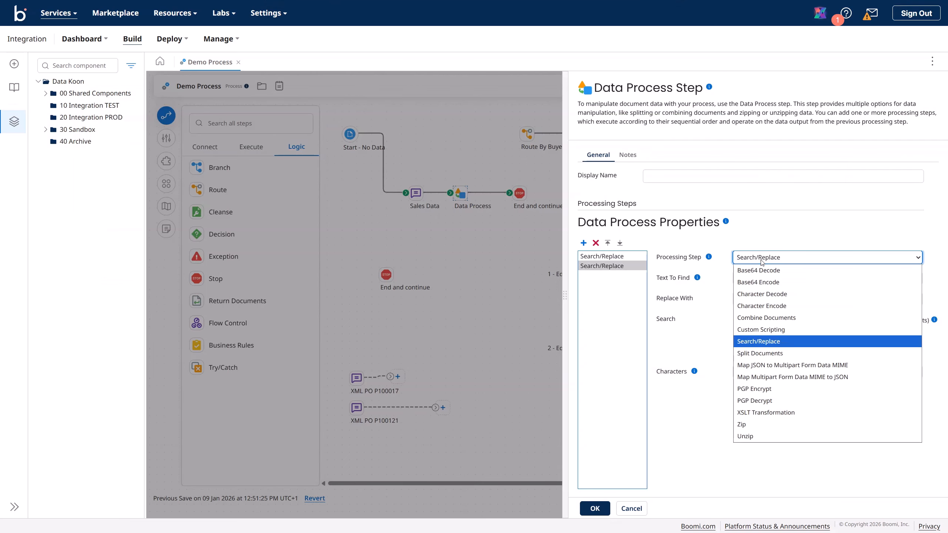
click(766, 353)
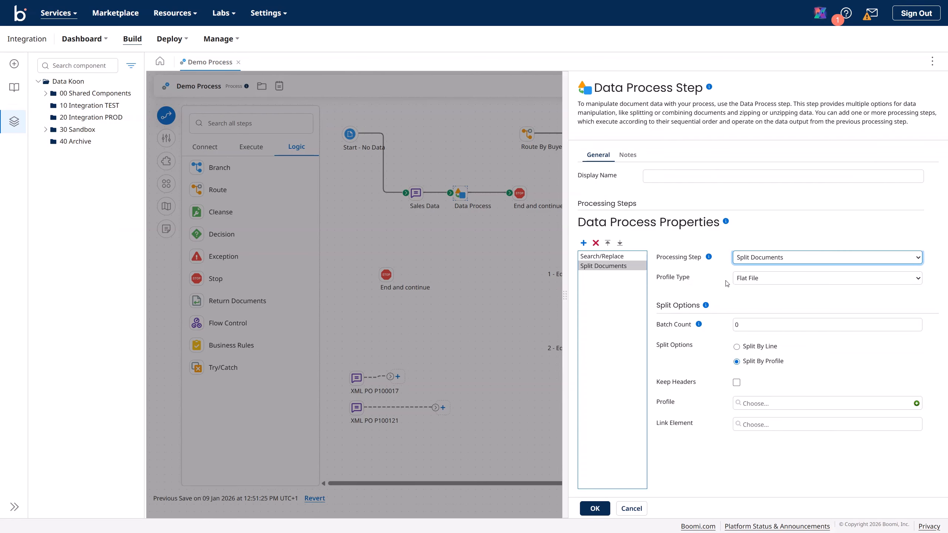
click(760, 286)
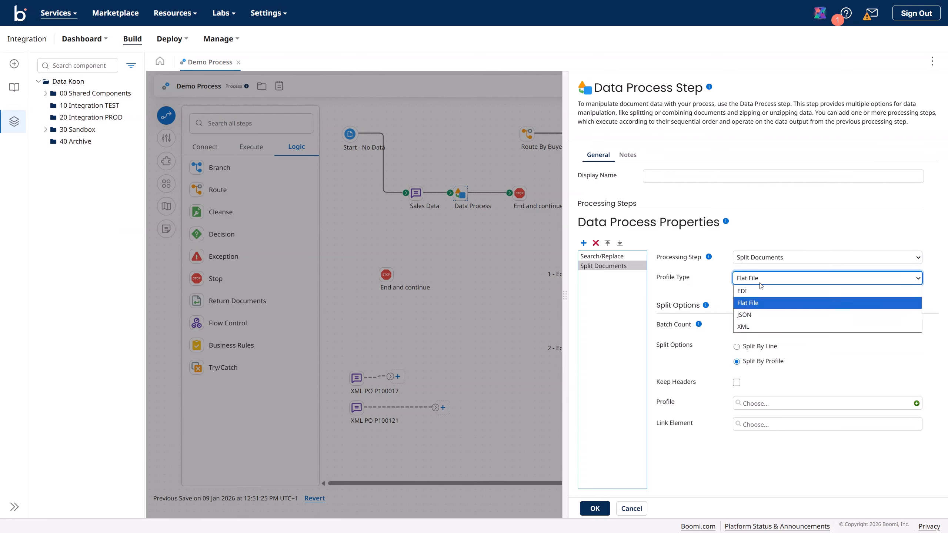
click(759, 302)
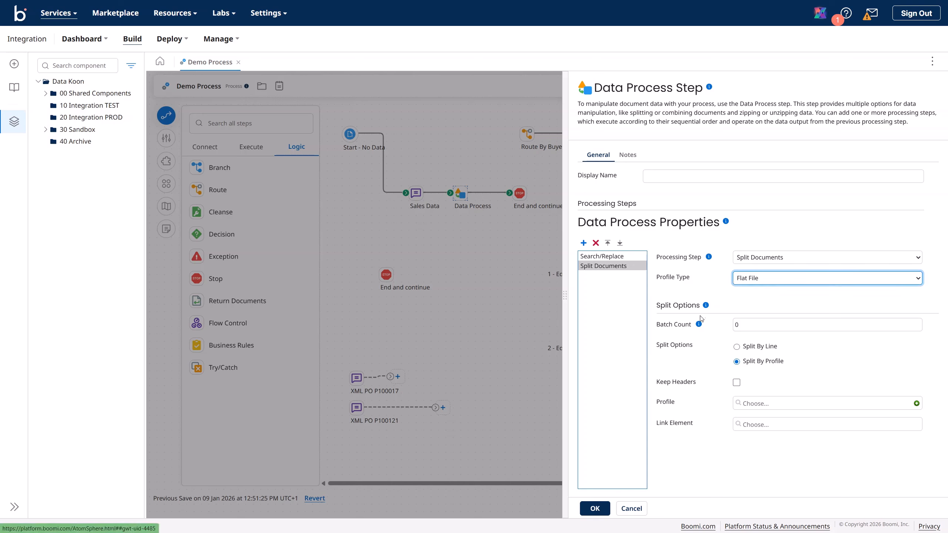
click(739, 326)
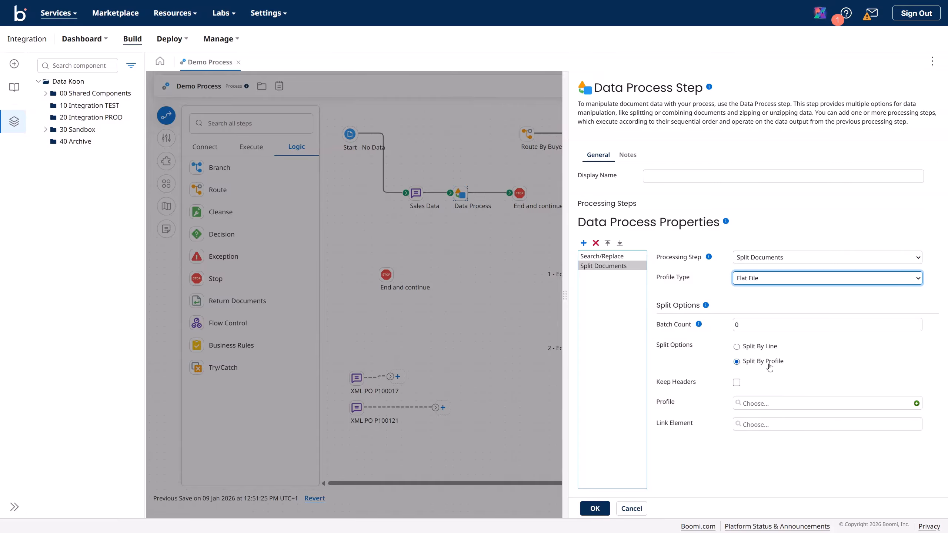
click(736, 348)
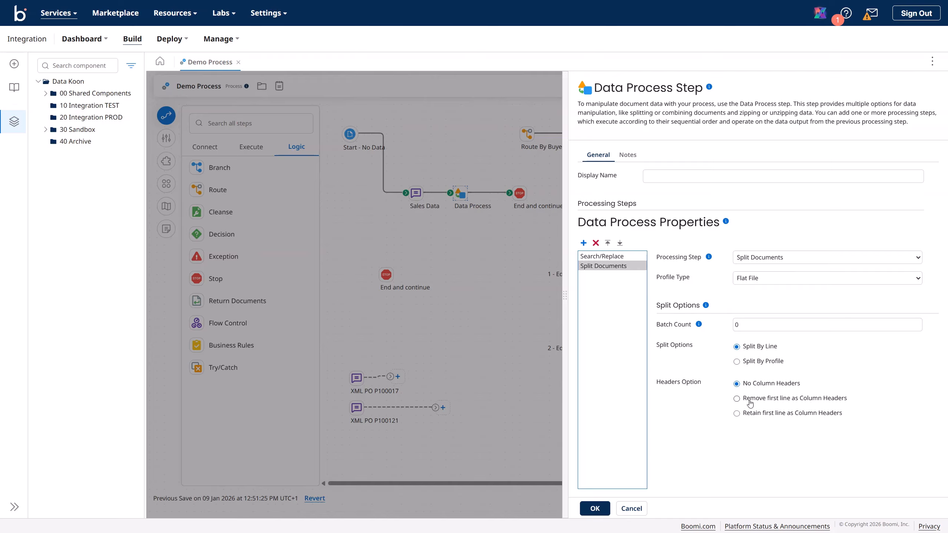
- Set the Split Documents headers option to Retain first line as Column Headers, apply it, and recheck the setting in the Data Process step
click(737, 399)
click(737, 413)
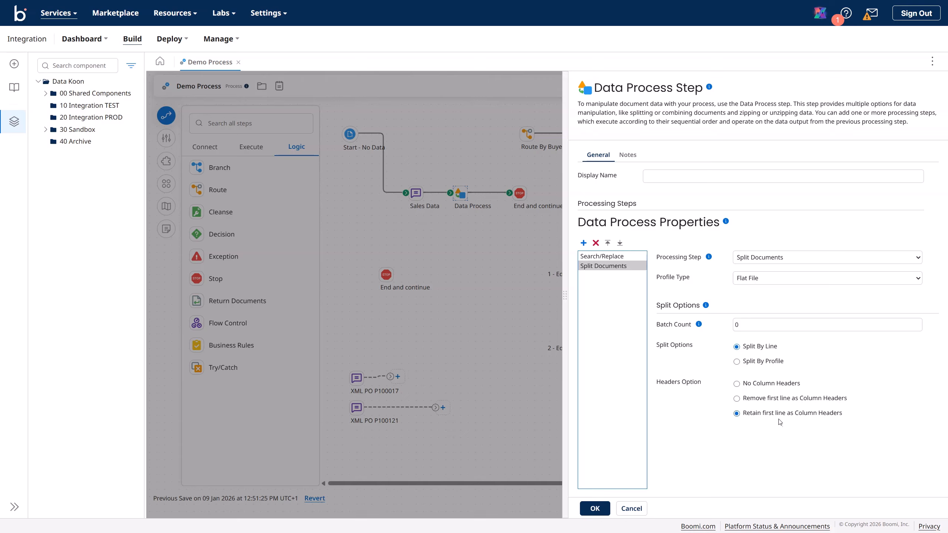
click(595, 508)
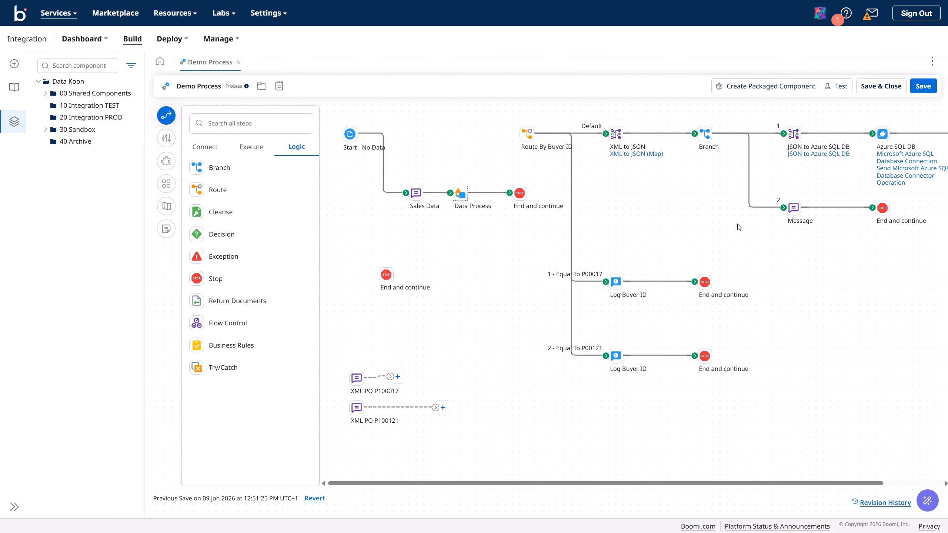
click(474, 203)
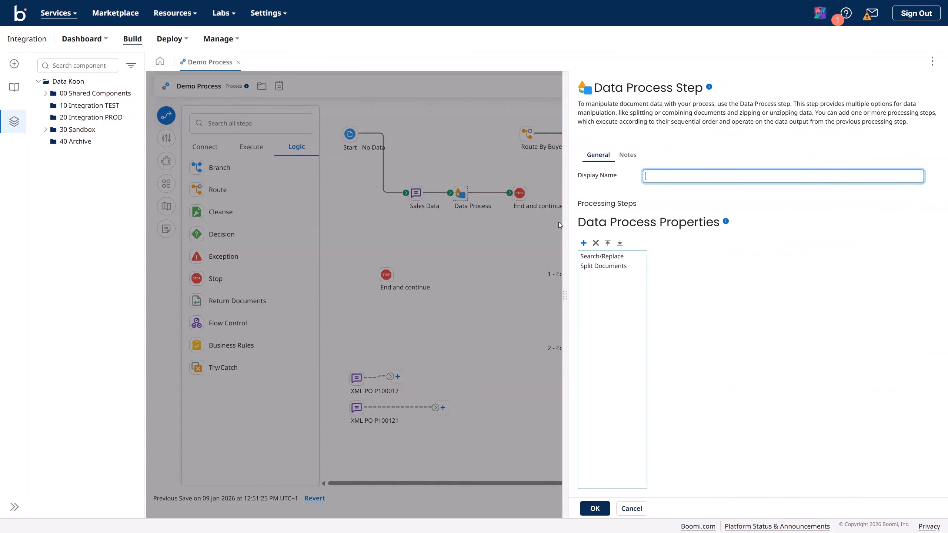
click(612, 266)
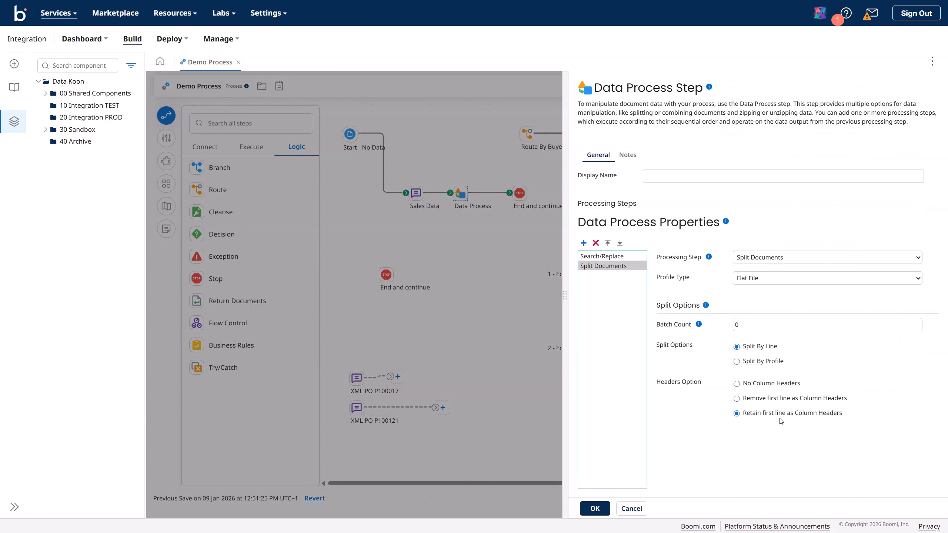
click(601, 507)
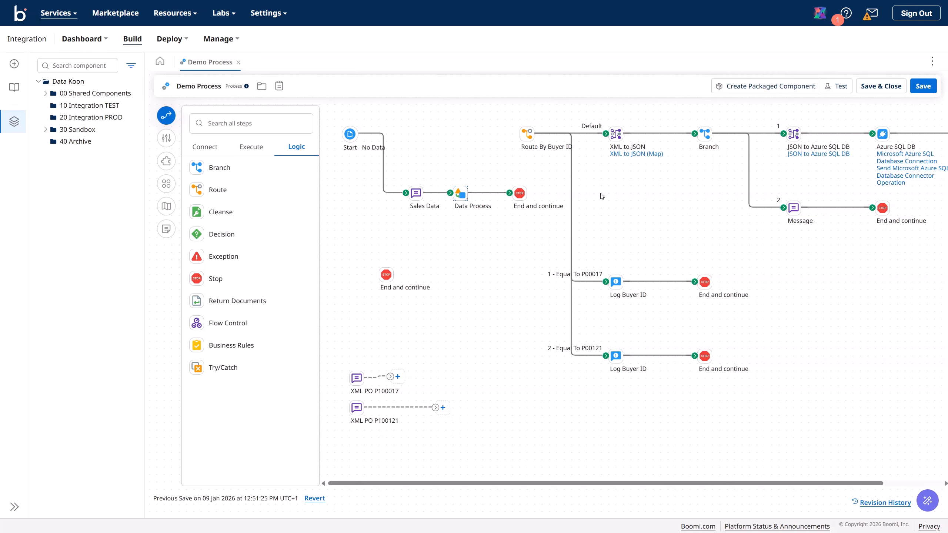
- Save the Demo Process and run a new test on Data Koon TEST
click(928, 90)
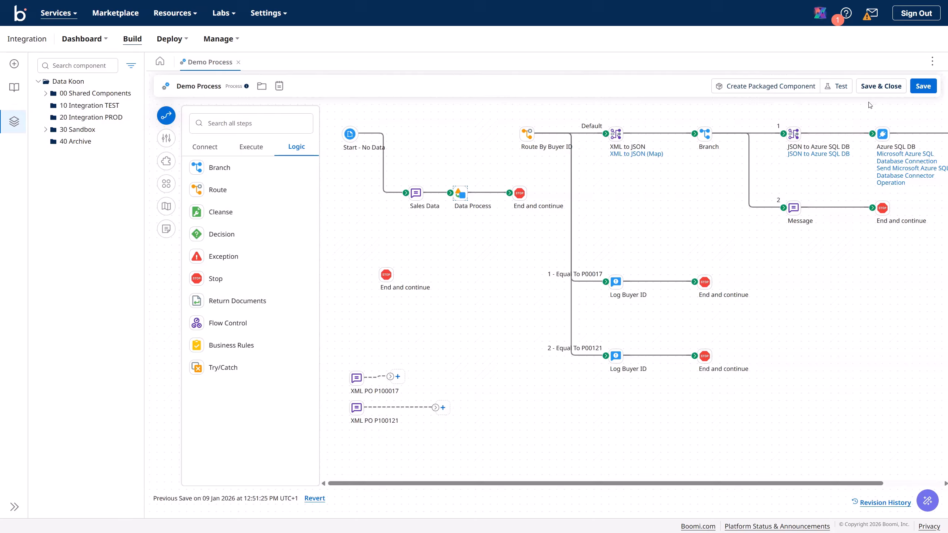
click(838, 88)
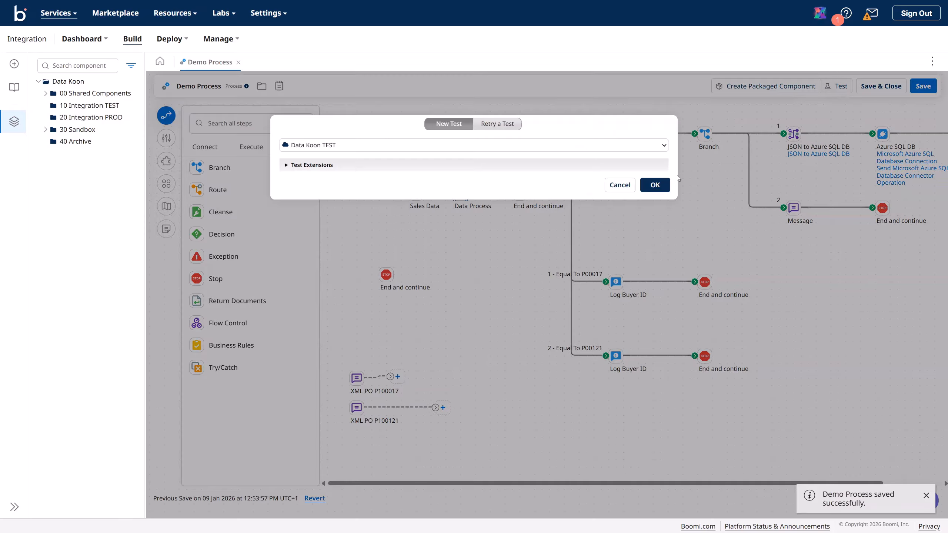
click(666, 185)
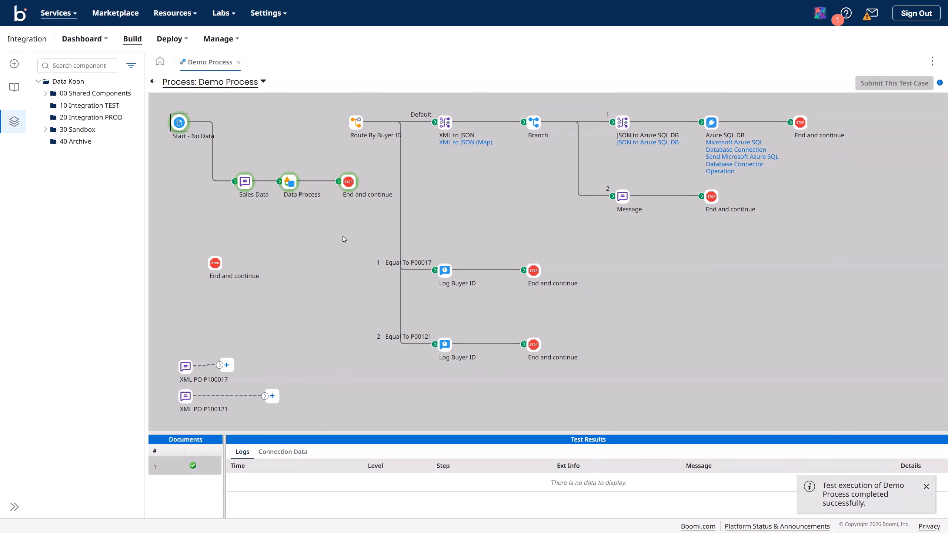
- Show the step source data of the End and continue step after Data Process and look through the enlarged list of split documents
click(349, 183)
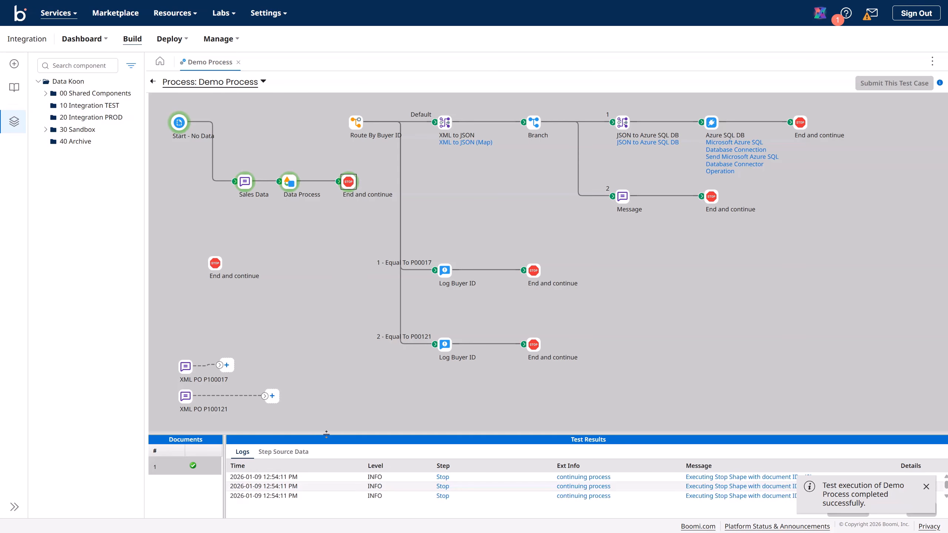
click(304, 451)
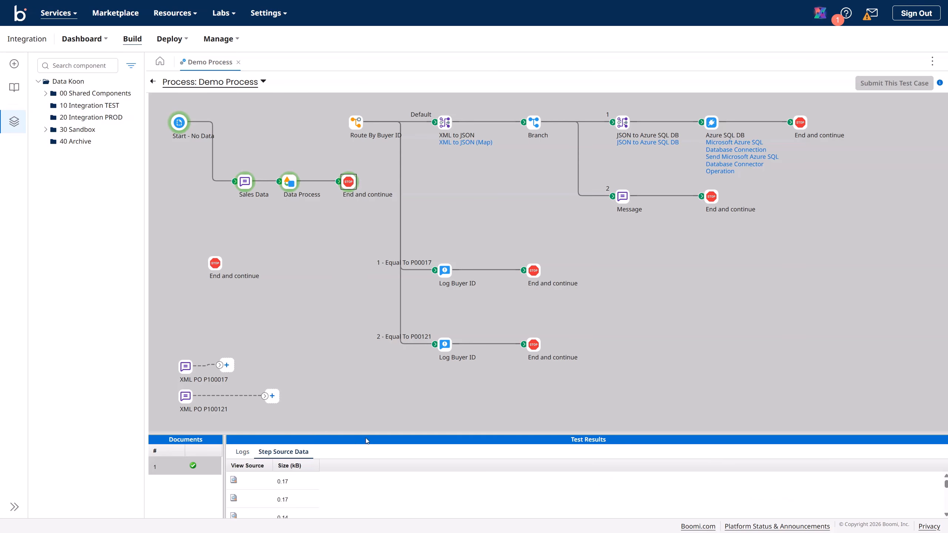
drag(366, 434, 365, 374)
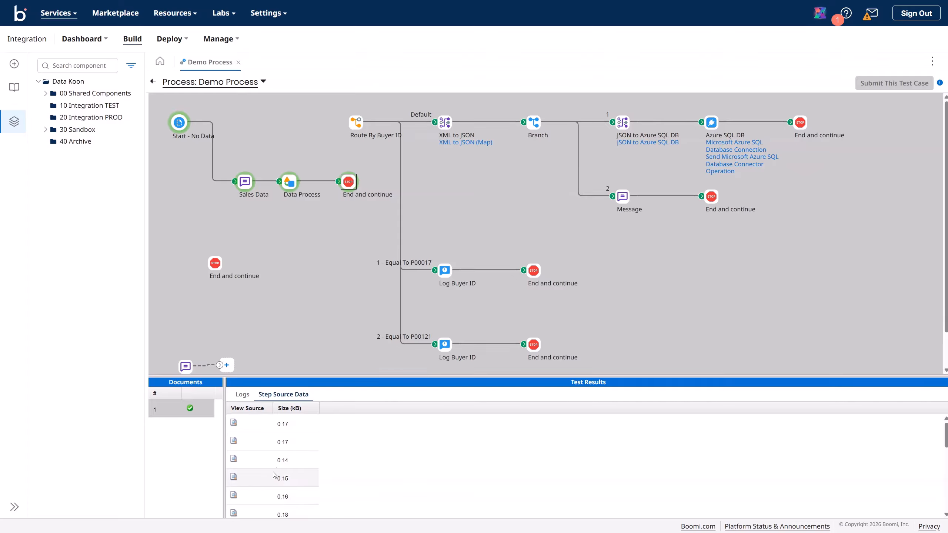
scroll(274, 475, down, 3)
scroll(278, 469, up, 3)
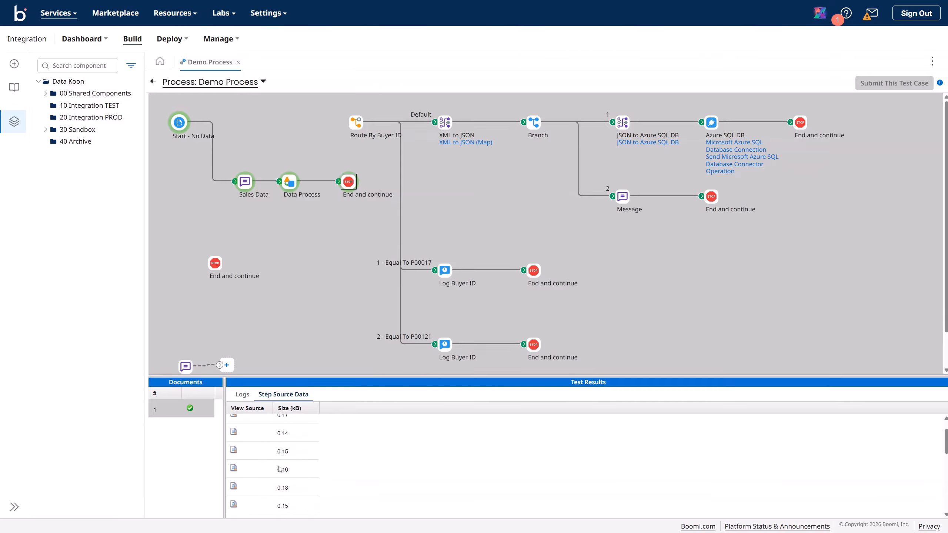
- View the first split document, highlight its header line and its data record, and close the document viewer
click(233, 423)
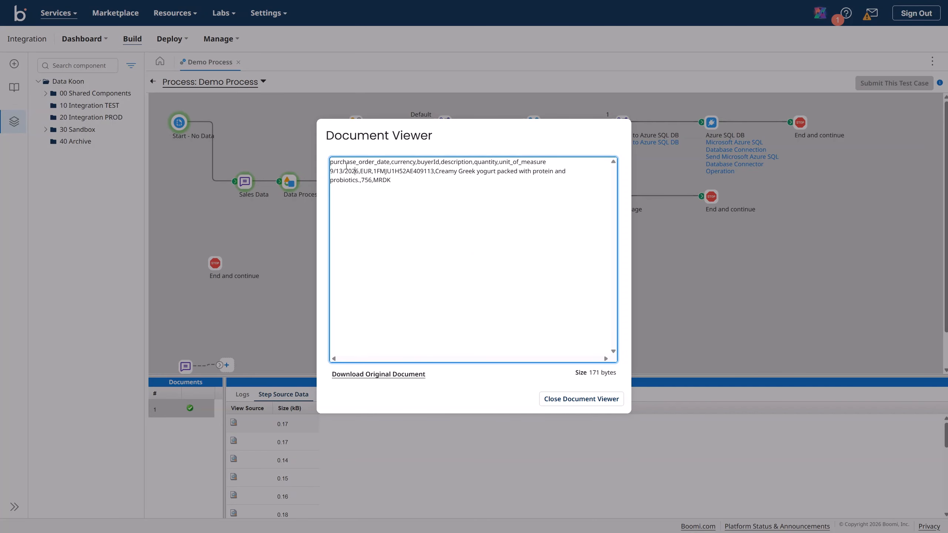
drag(331, 161, 549, 164)
click(420, 171)
drag(336, 172, 436, 178)
click(415, 194)
click(561, 402)
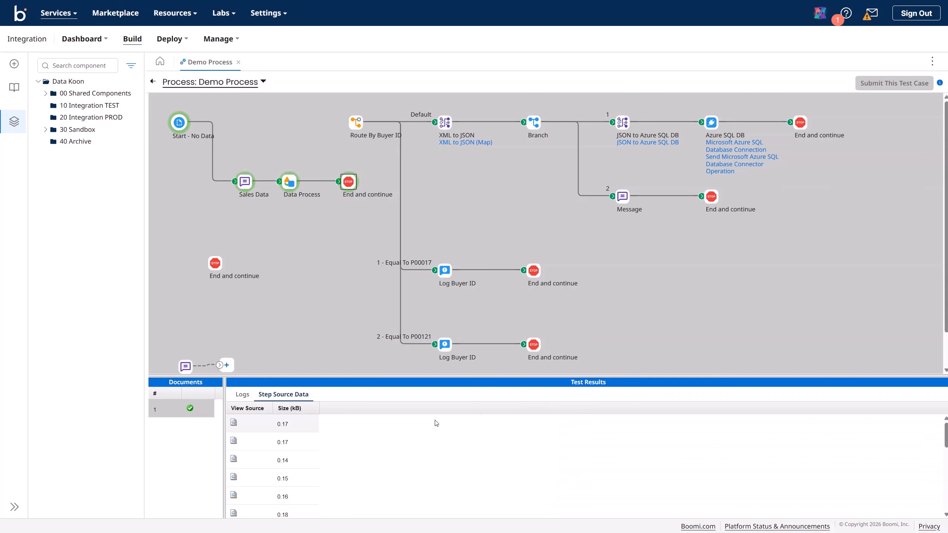
- Open the third split document and examine its record's date and currency against the header line
click(233, 460)
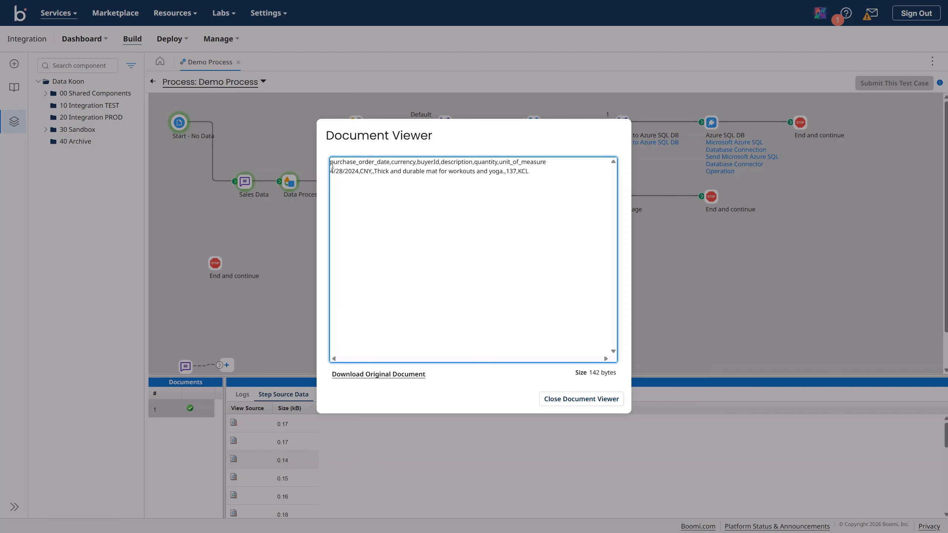
drag(331, 173, 369, 172)
click(410, 164)
text(,)
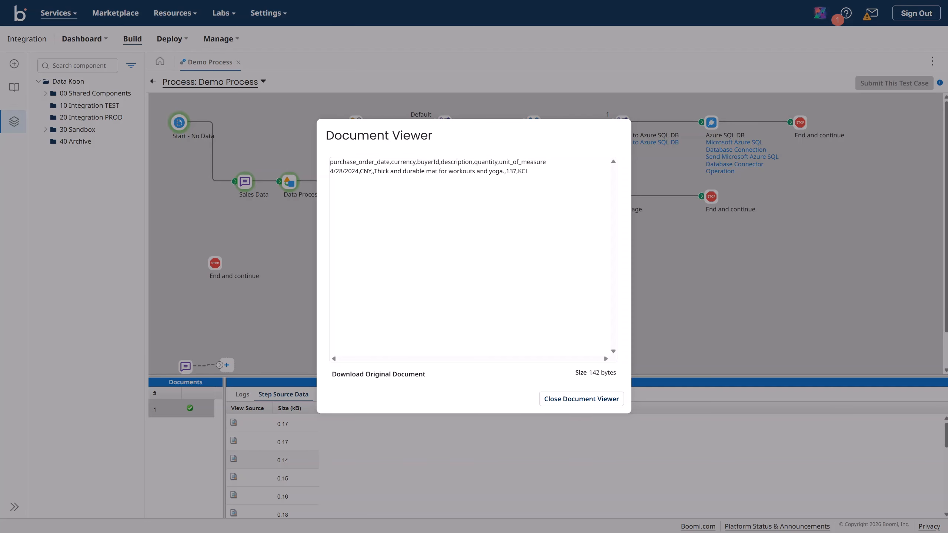
- Bring sales_data.csv into view, check row 4's currency, buyerId, quantity and unit_of_measure cells, and move the spreadsheet aside
drag(947, 129, 590, 104)
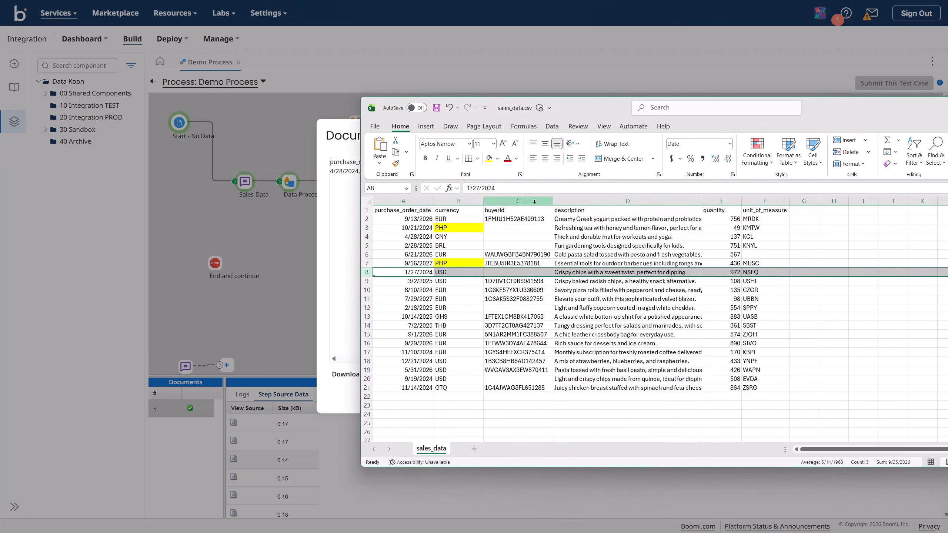
click(441, 237)
click(499, 236)
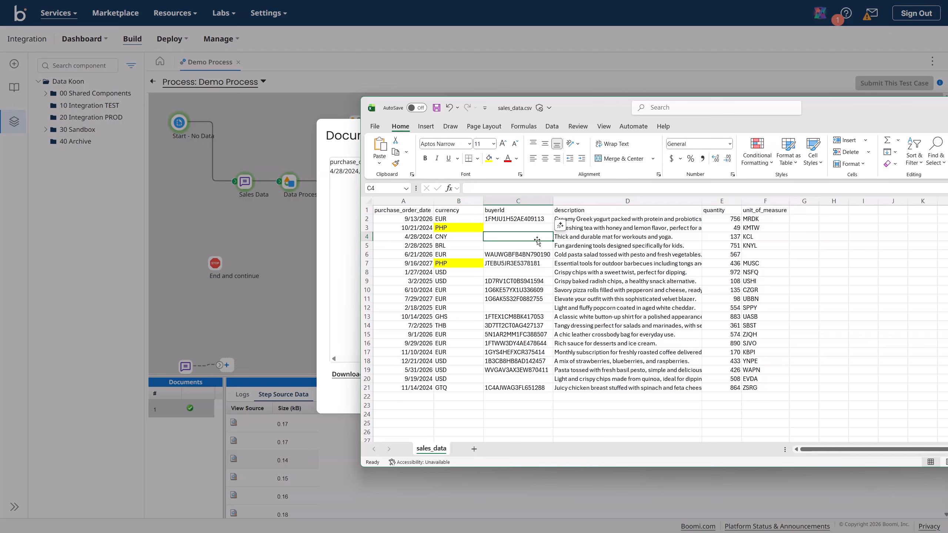
click(724, 238)
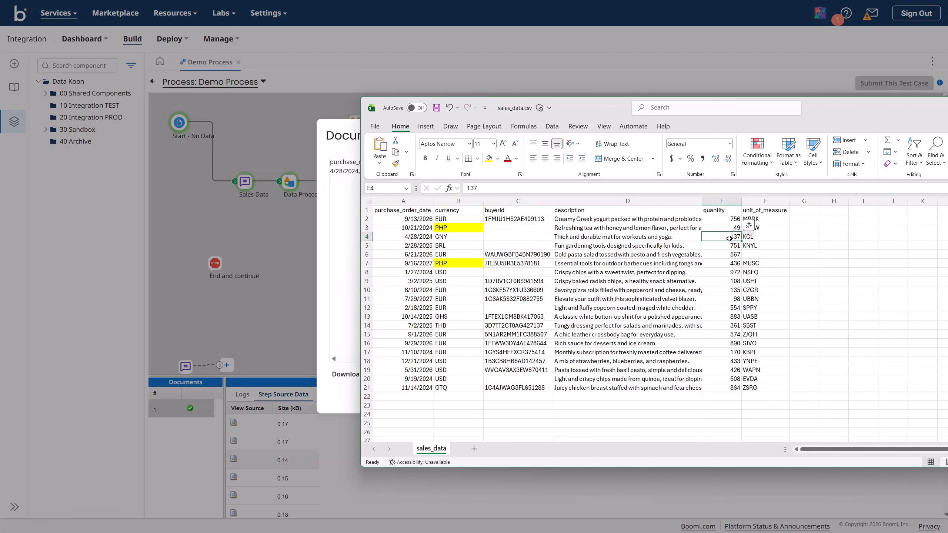
click(763, 239)
drag(600, 104, 947, 116)
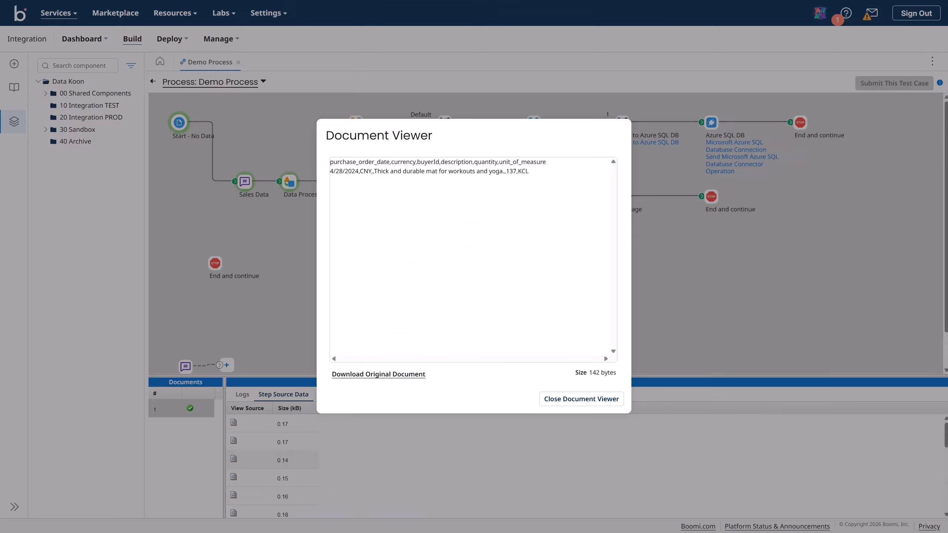
- Check the quantity, unit of measure and empty buyerId in the third split document's record, and close the viewer
click(490, 170)
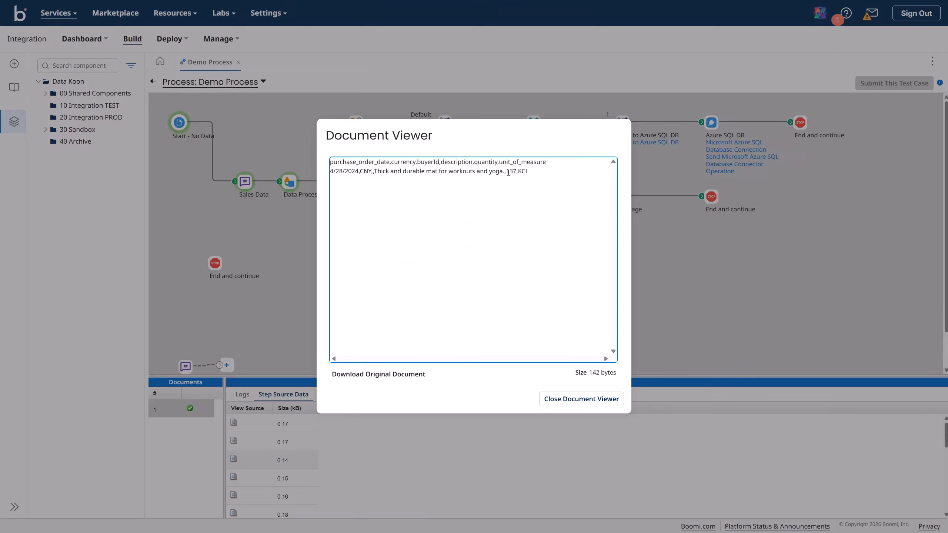
drag(508, 172, 530, 171)
click(381, 176)
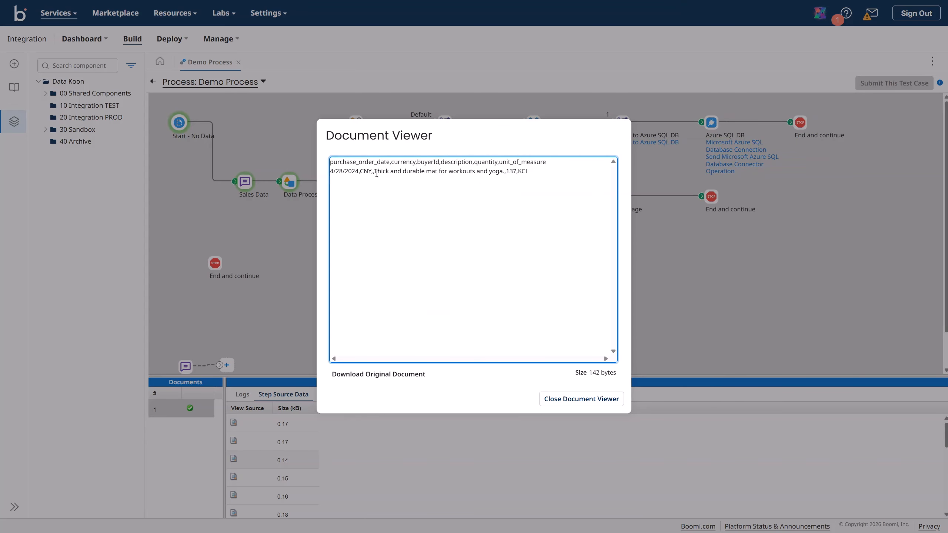
click(561, 398)
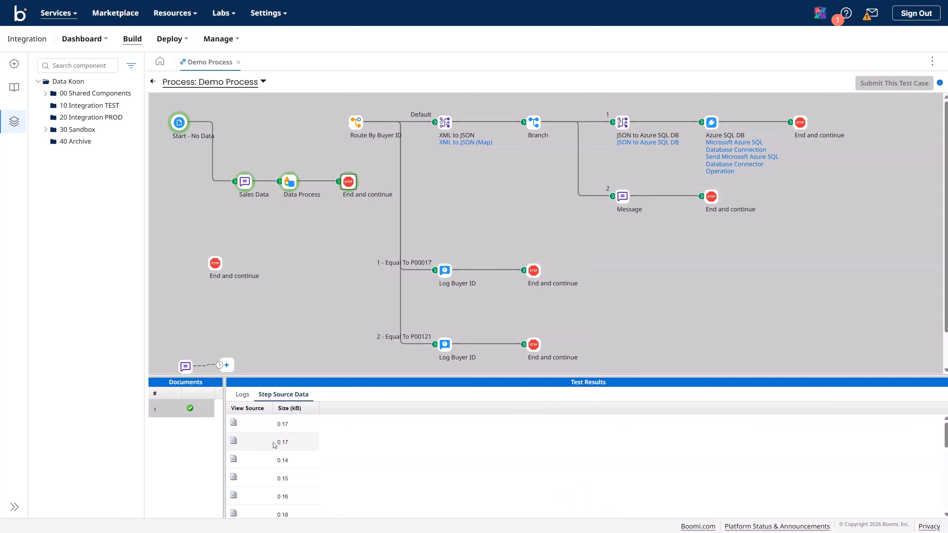
- View the fourth split document, highlight its header line, and close the document viewer
click(233, 477)
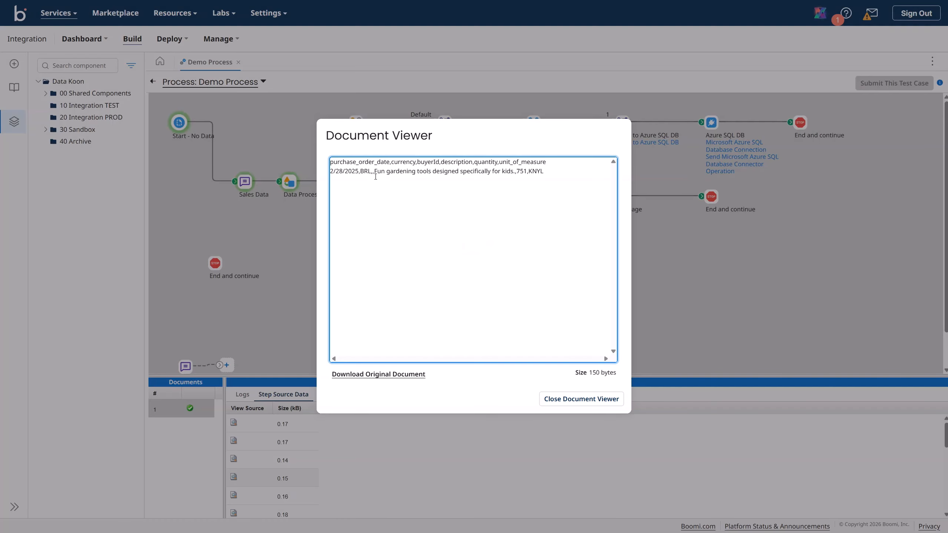
click(500, 182)
drag(546, 161, 329, 162)
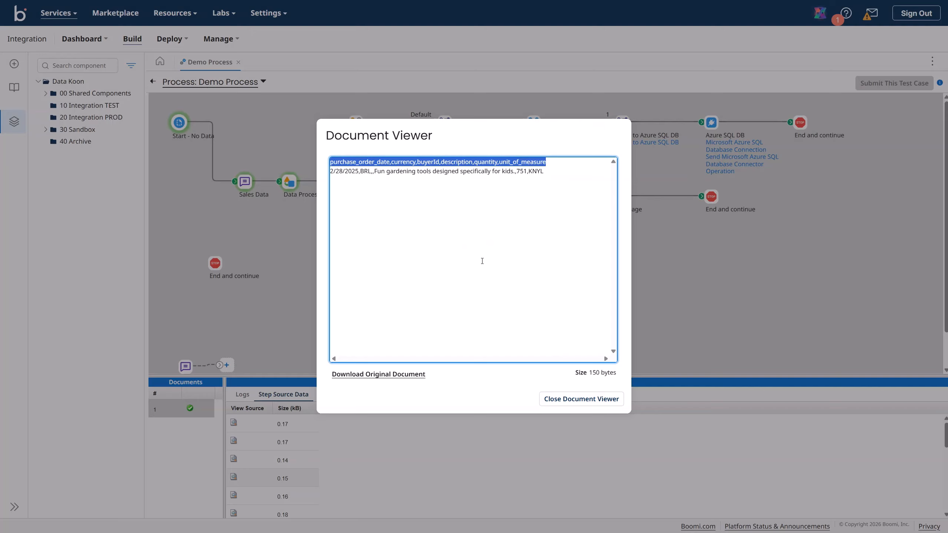
click(556, 404)
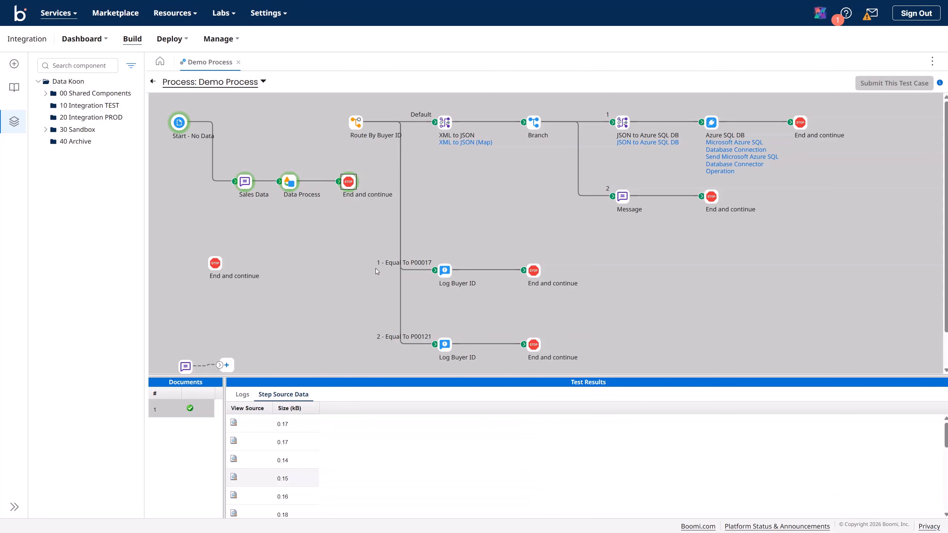
- Return to editing and change the Data Process step's Split Documents headers option to Remove first line as Column Headers
click(152, 81)
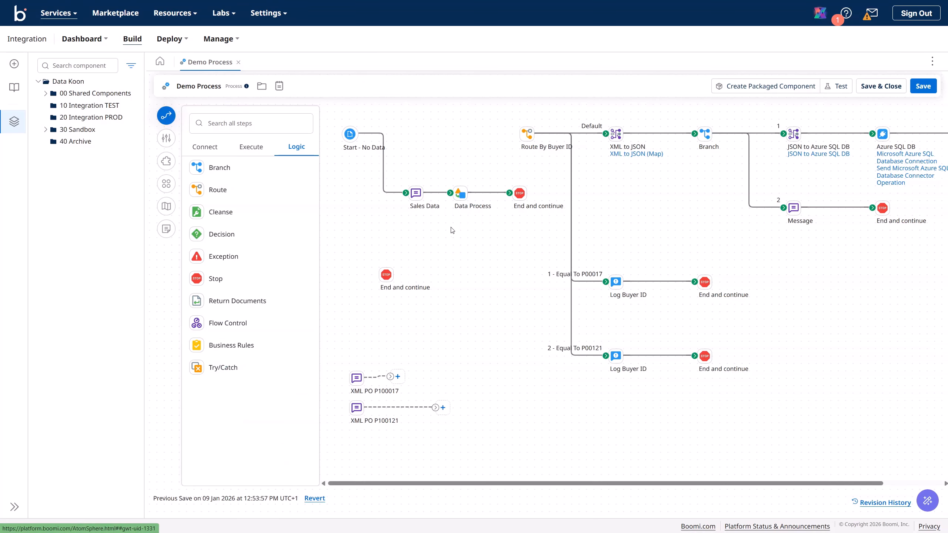
double_click(460, 193)
click(614, 266)
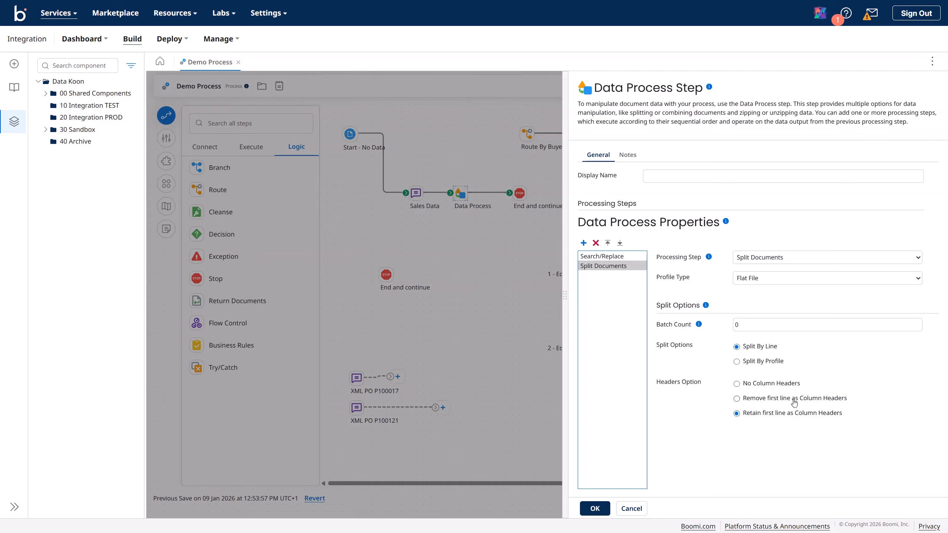
click(737, 400)
click(597, 510)
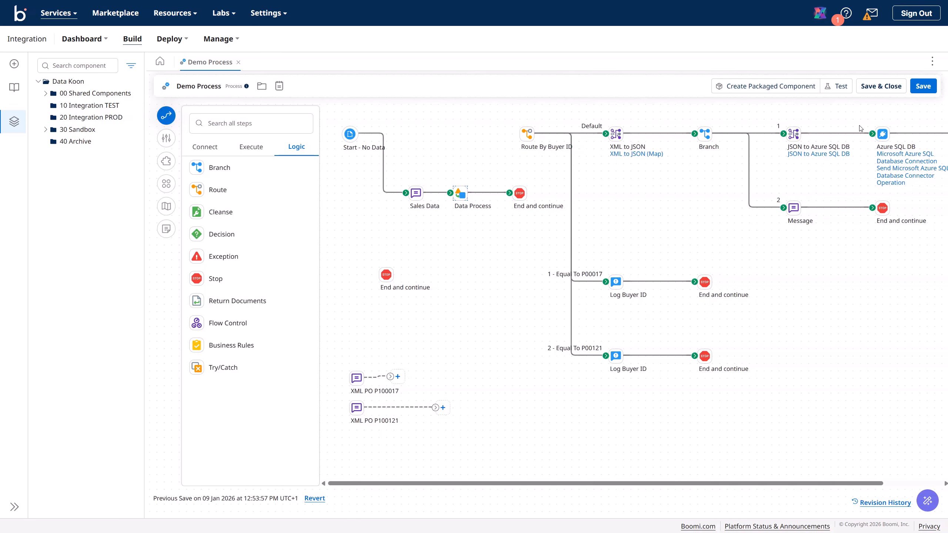
- Save the changed headers option and rerun the process test on Data Koon TEST
click(922, 86)
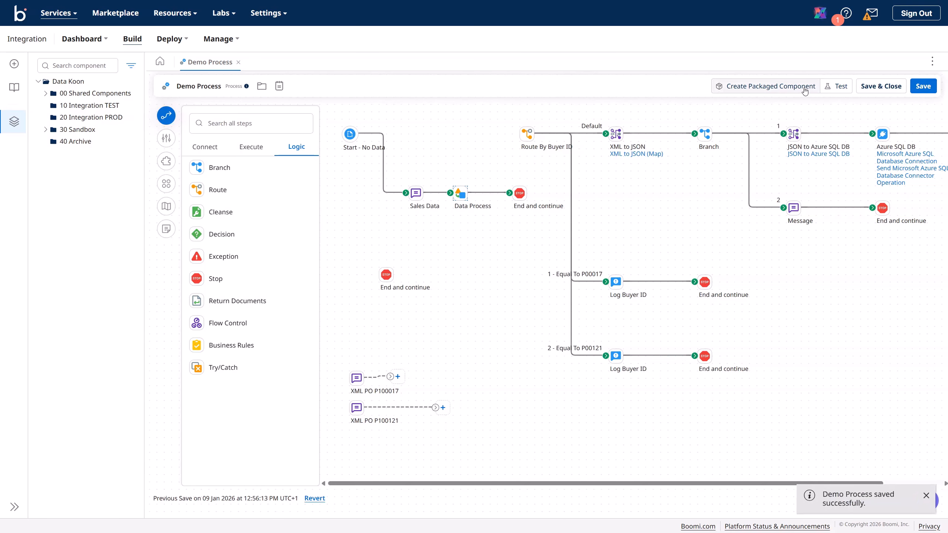
click(836, 87)
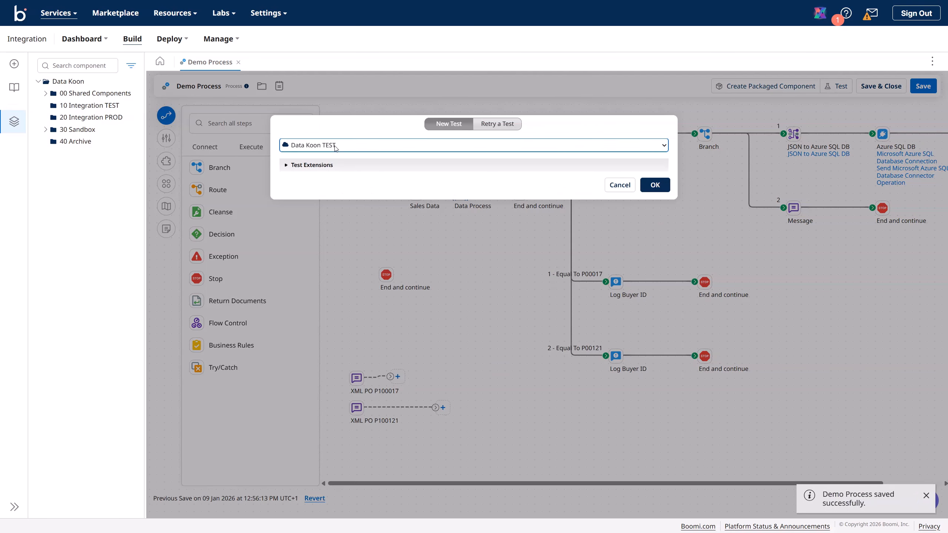
click(655, 185)
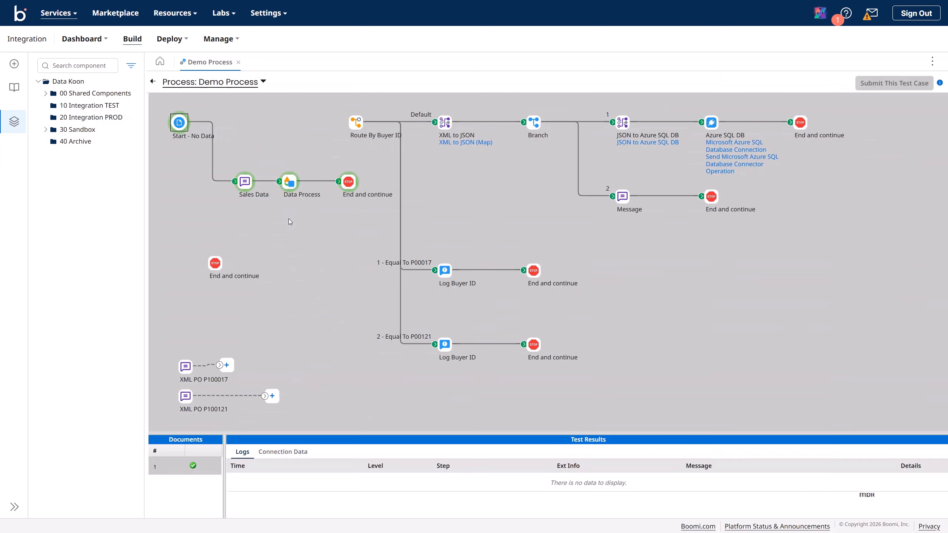
- Show the End and continue step's source data from the new test, enlarge the results area, and open the first split document
click(349, 185)
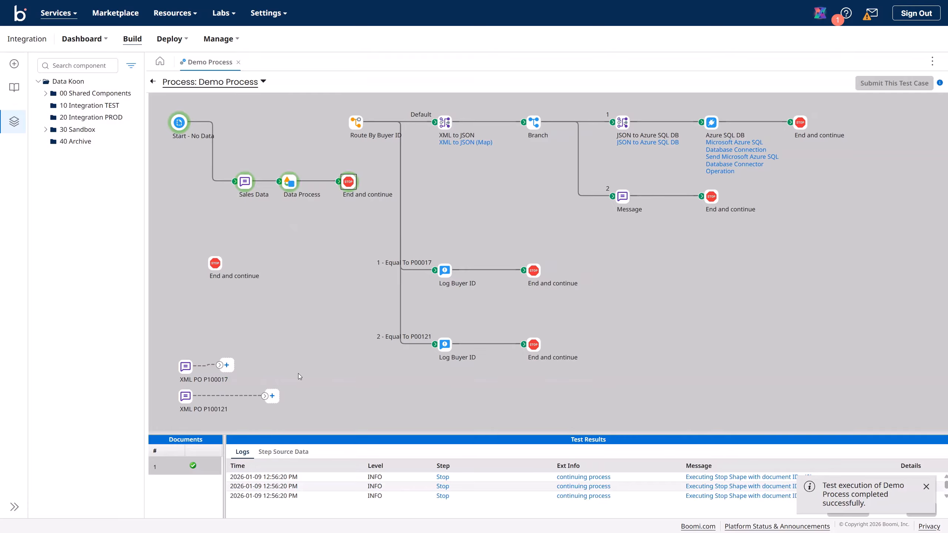
click(284, 452)
drag(313, 433, 311, 330)
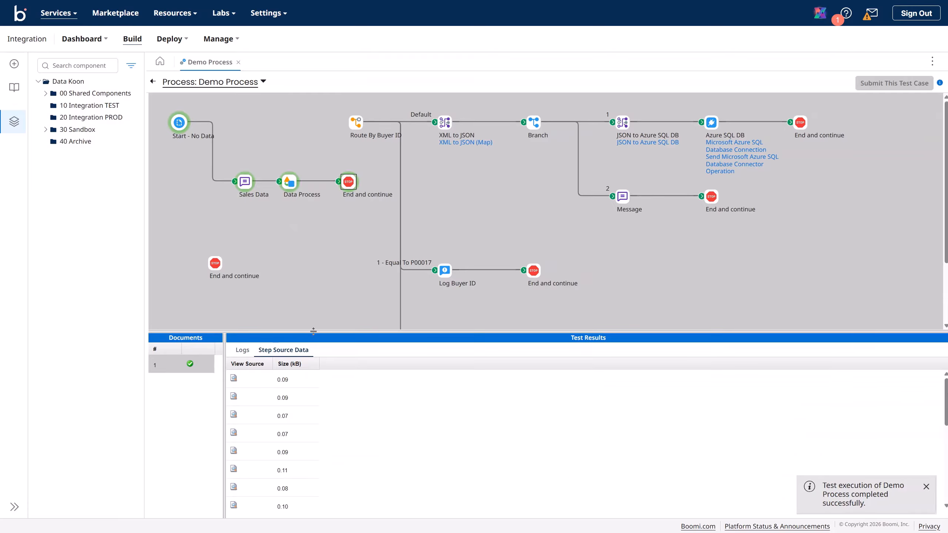
click(234, 378)
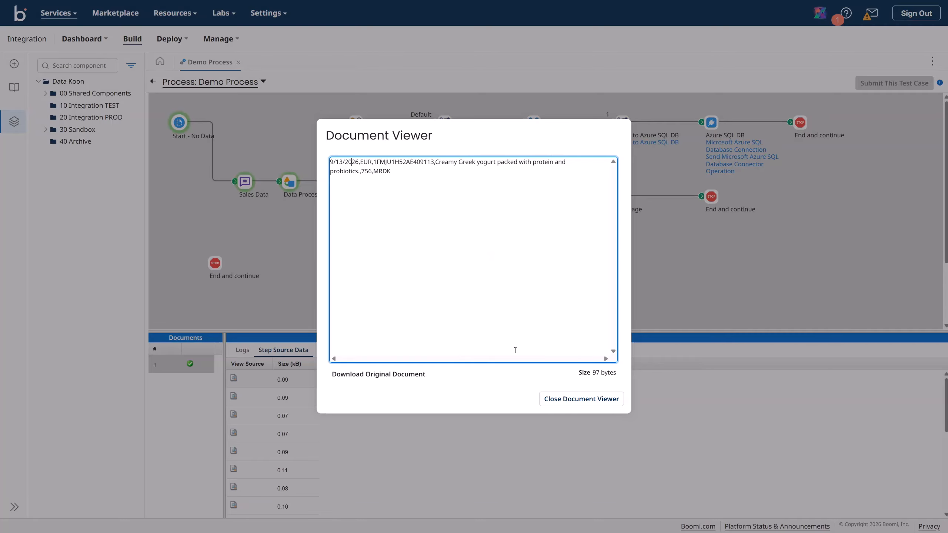
- Close the first split document, view and close the fourth split document, and shrink the test results area
click(561, 403)
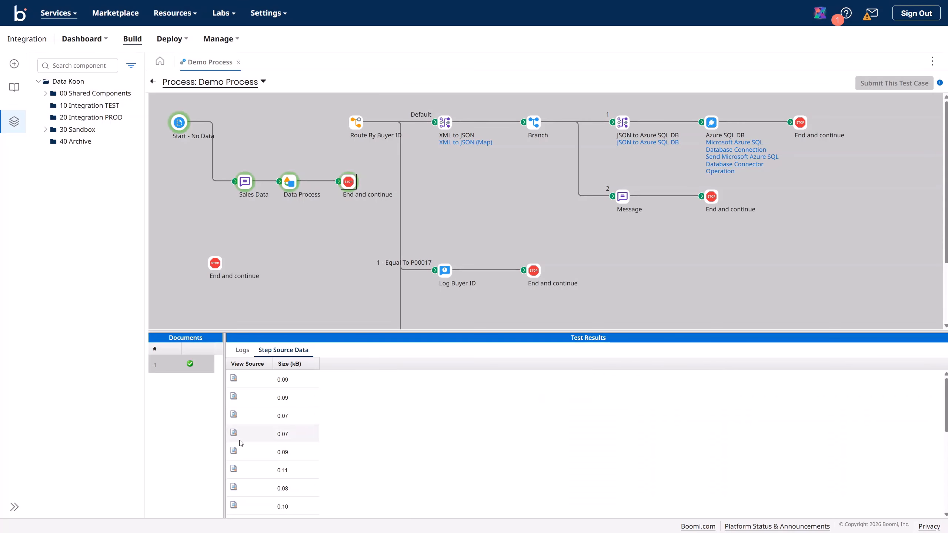
click(233, 432)
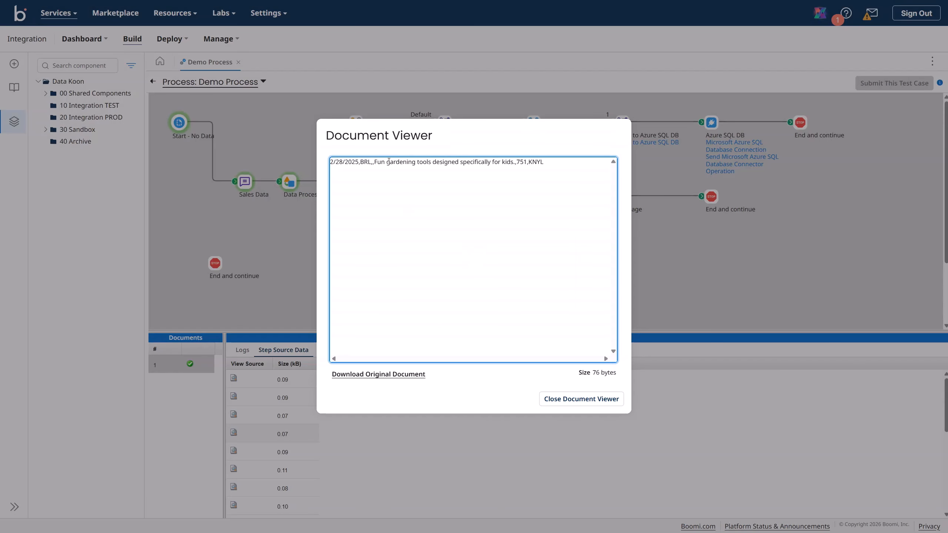
click(562, 399)
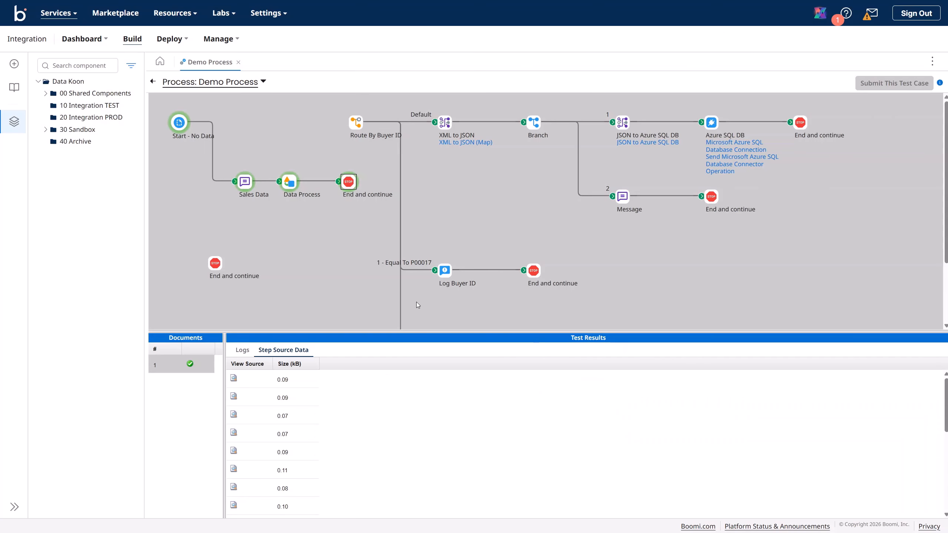
drag(460, 333, 460, 422)
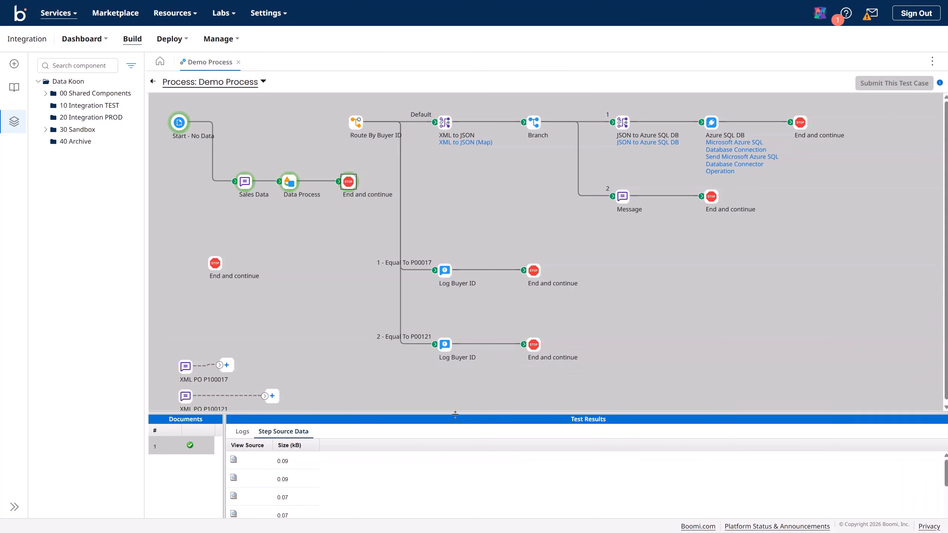
- Return to editing and add a Decision step with its settings left blank, placed above the XML PO P100017 message
click(152, 82)
click(922, 86)
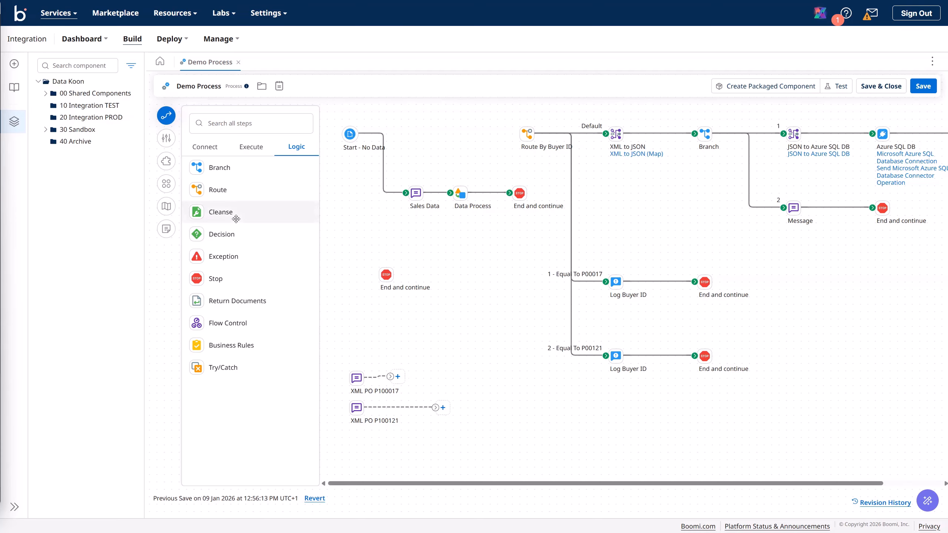
drag(235, 239, 400, 253)
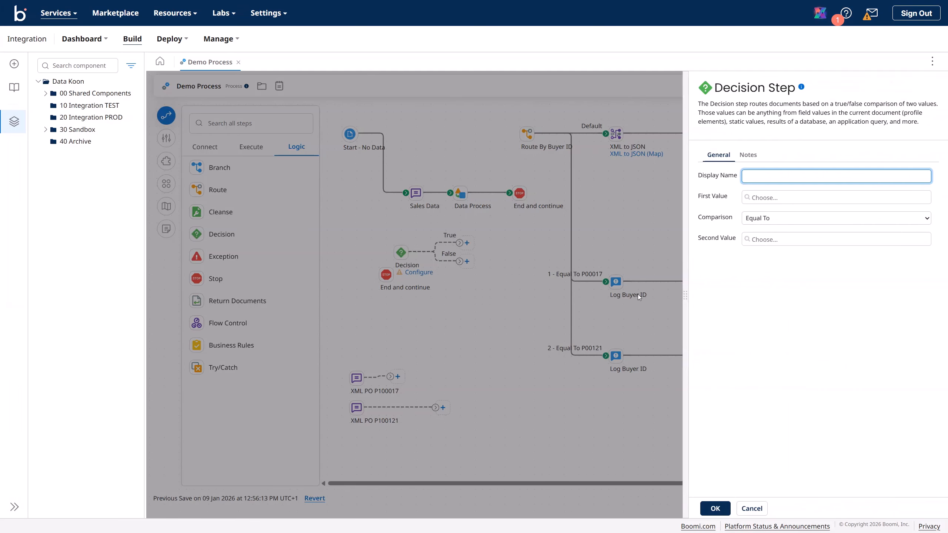
click(714, 508)
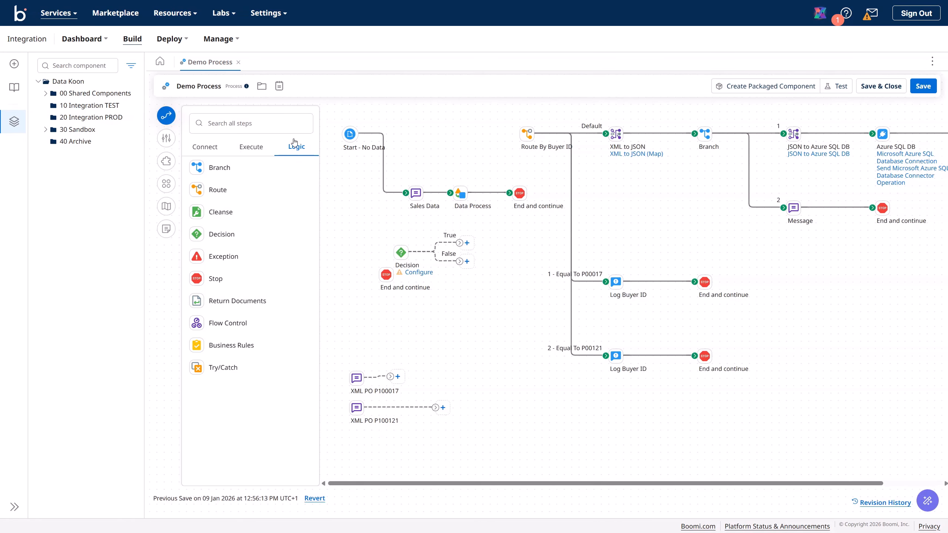
drag(401, 252, 422, 338)
click(166, 115)
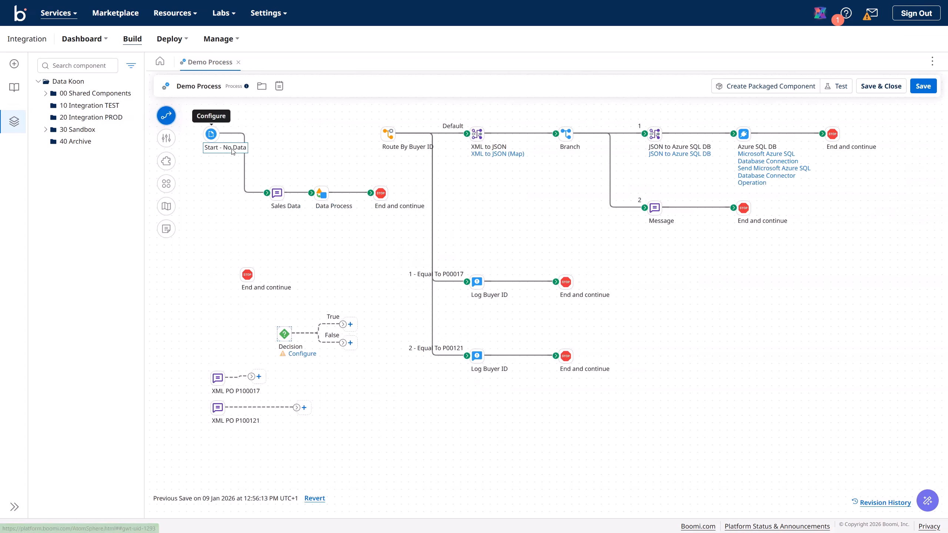
- Move the loose End and continue step below XML PO P100121, and connect Data Process to the Decision step instead of its End and continue step
drag(247, 274, 218, 445)
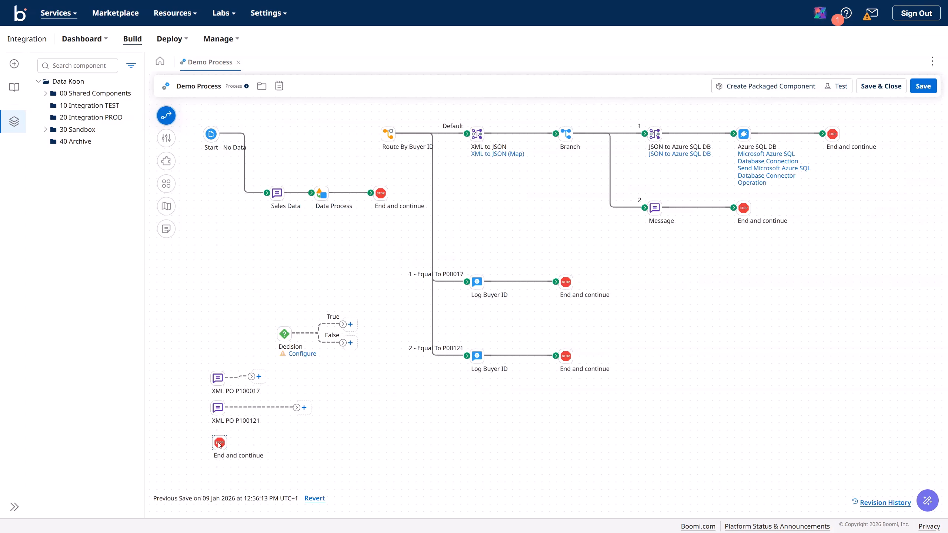
drag(287, 330, 284, 267)
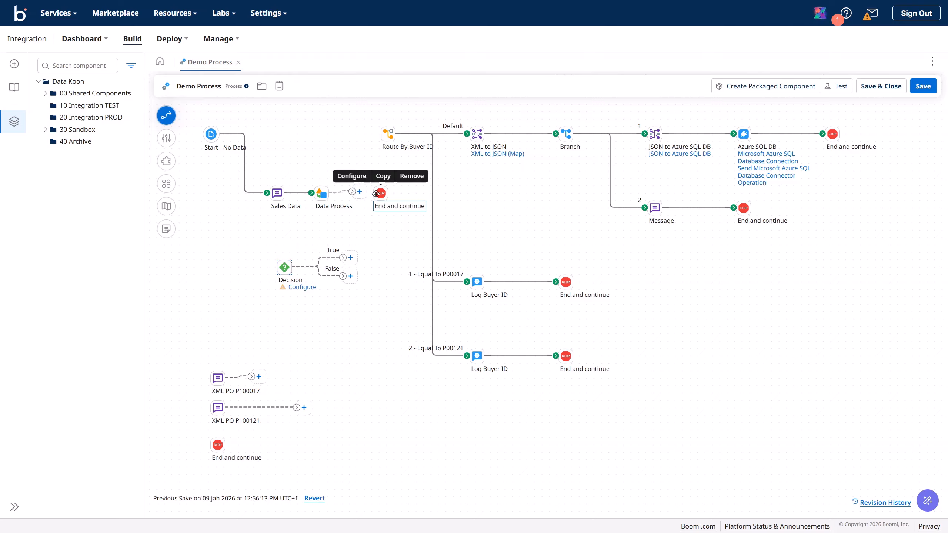
drag(382, 204, 344, 367)
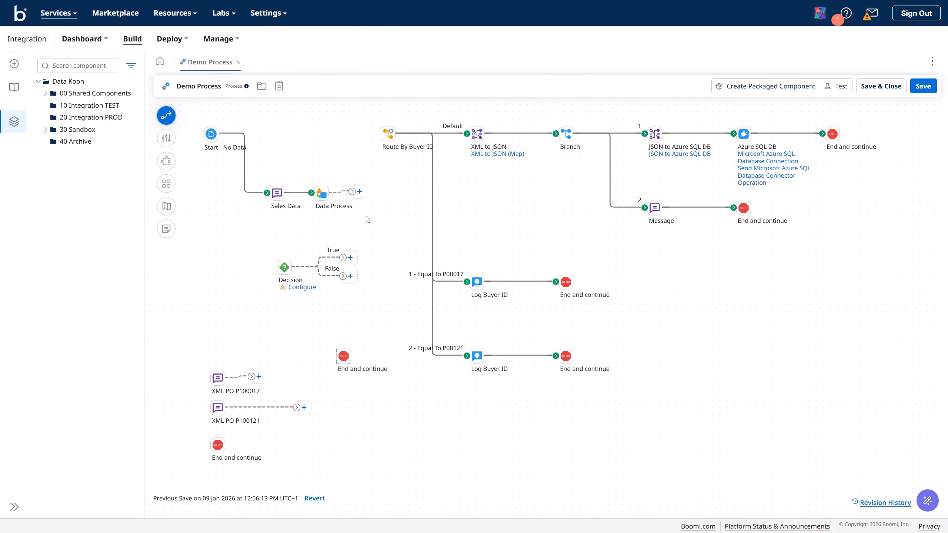
drag(353, 190, 286, 268)
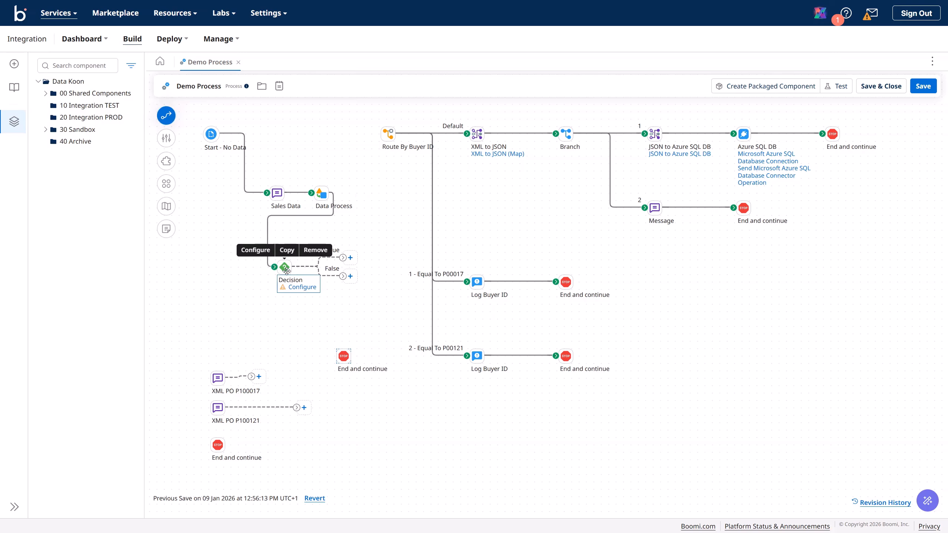
- Move the whole Route By Buyer ID flow farther right to free canvas space beside the Sales Data flow
drag(367, 109, 898, 400)
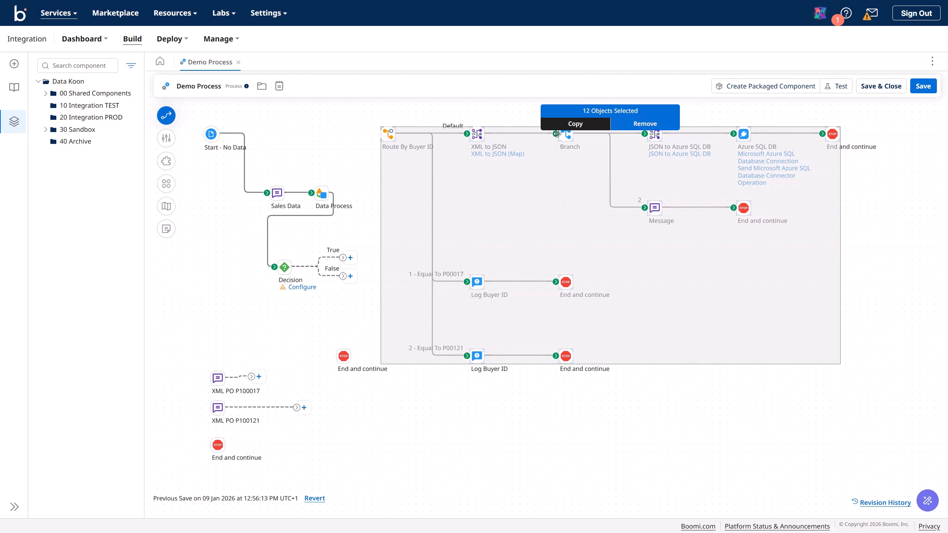
drag(562, 136, 667, 150)
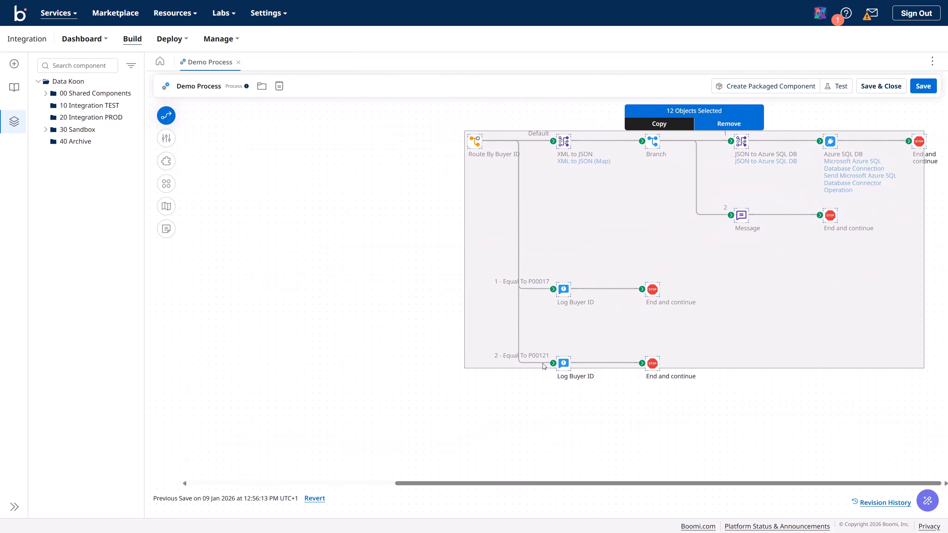
drag(500, 482, 291, 451)
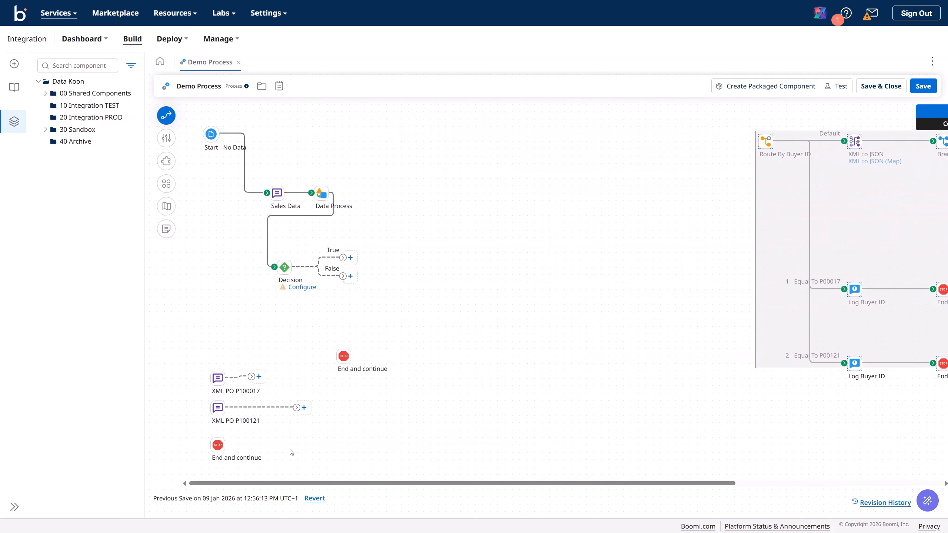
click(409, 204)
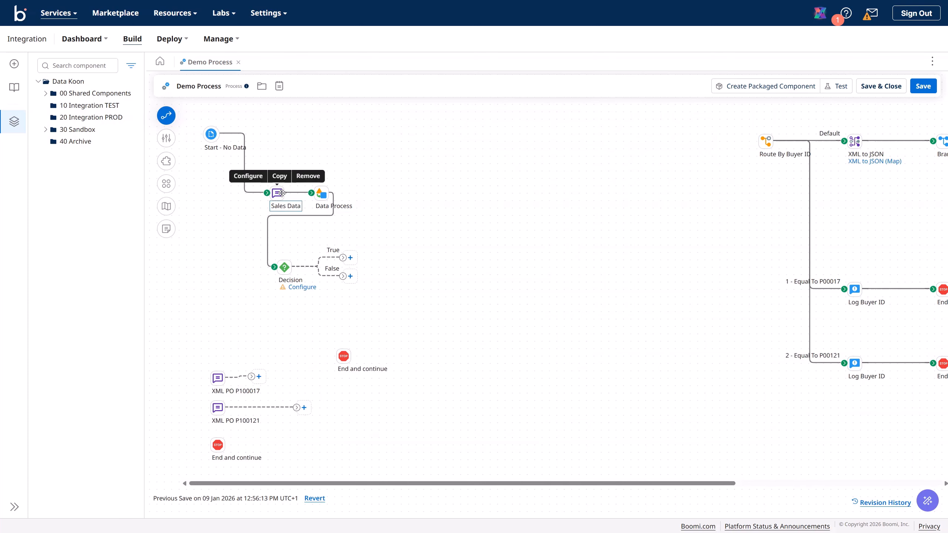
- Align the Sales Data, Data Process and Decision steps in one row with Start, and move the detached End and continue step closer below them
drag(281, 194, 289, 131)
drag(321, 194, 343, 134)
click(285, 267)
drag(285, 267, 411, 136)
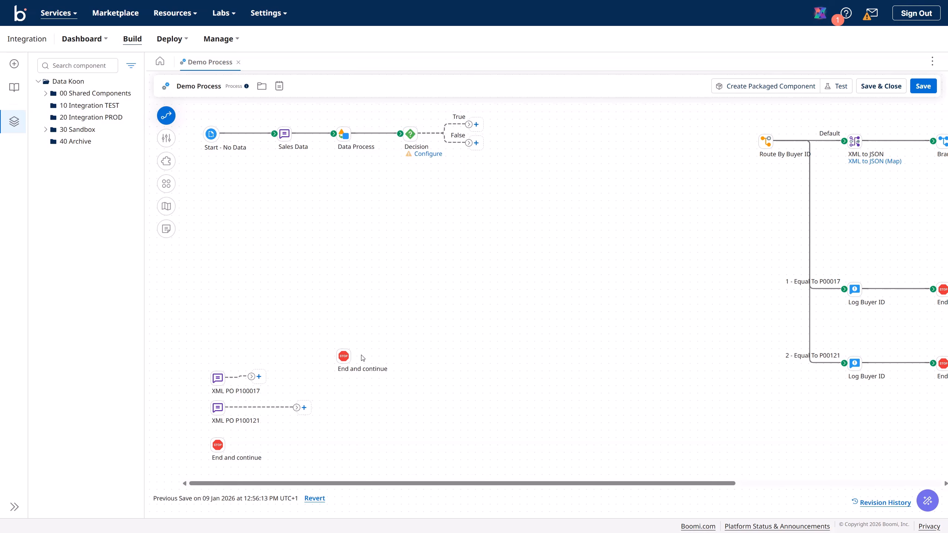
click(346, 356)
drag(347, 357, 376, 260)
- Set the Decision step's first value to the Profile Element type with Flat File as the profile type
click(430, 159)
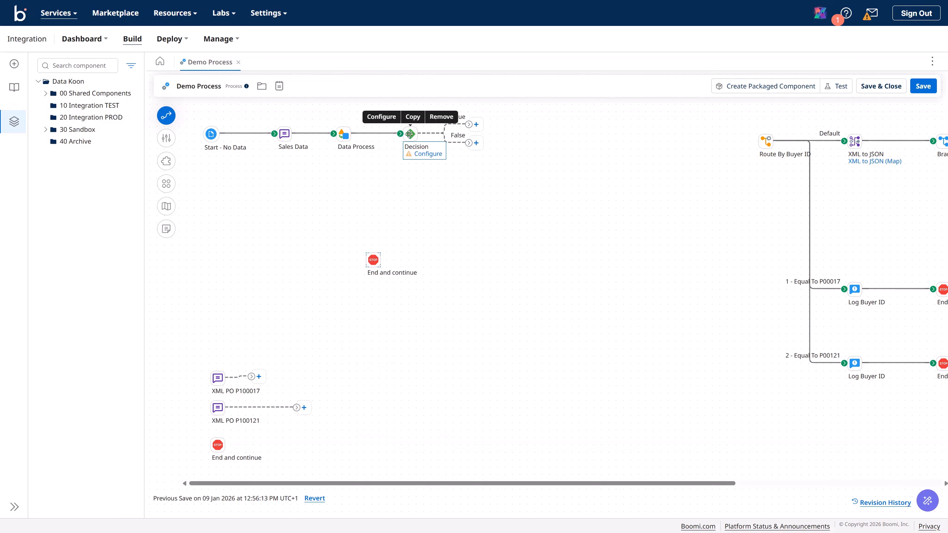
click(425, 154)
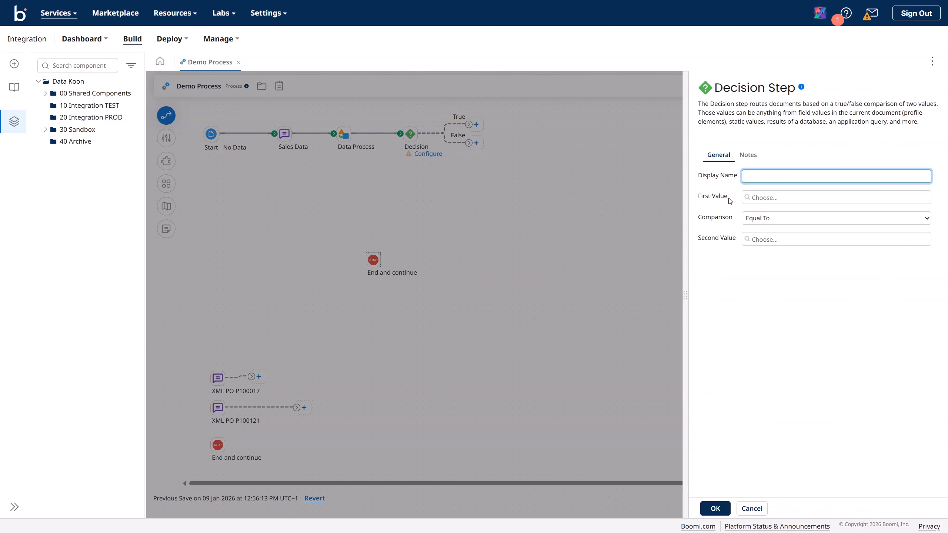
click(762, 199)
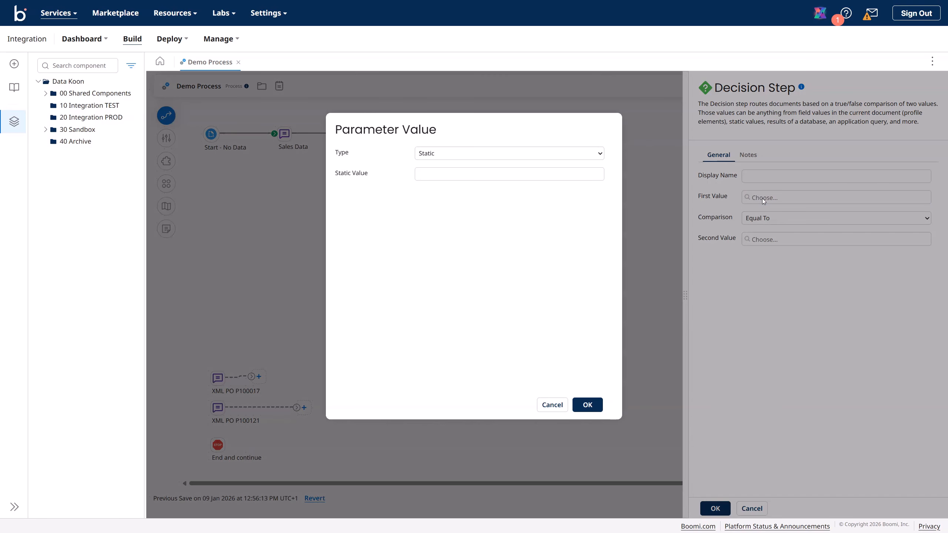
click(472, 171)
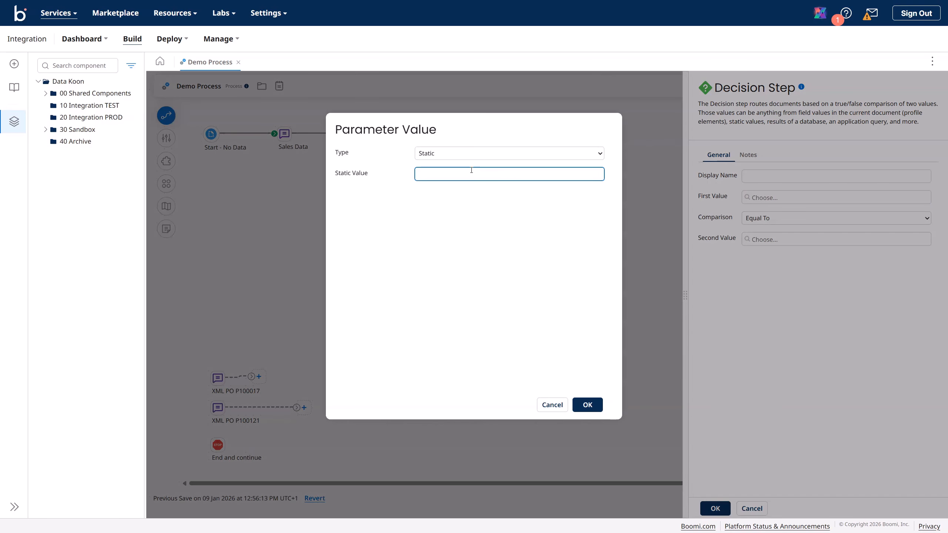
click(435, 154)
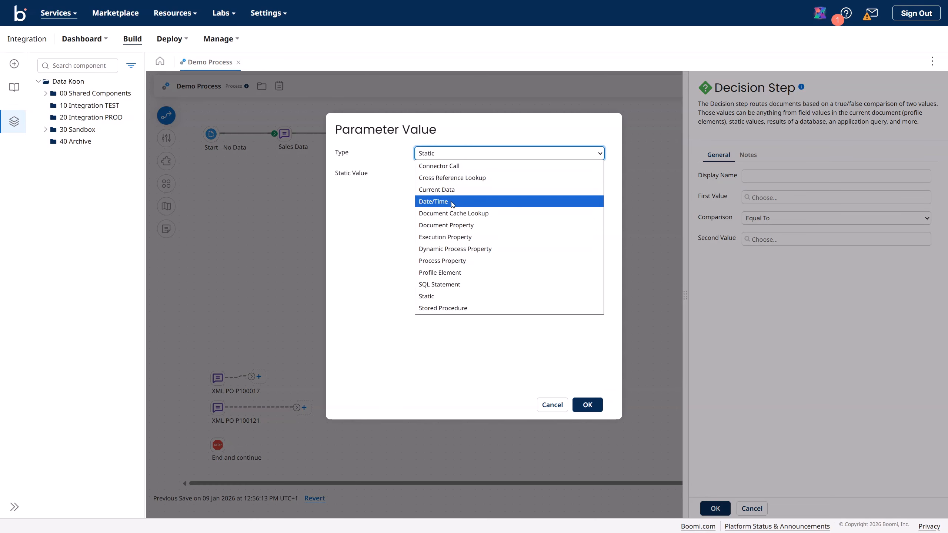
click(455, 276)
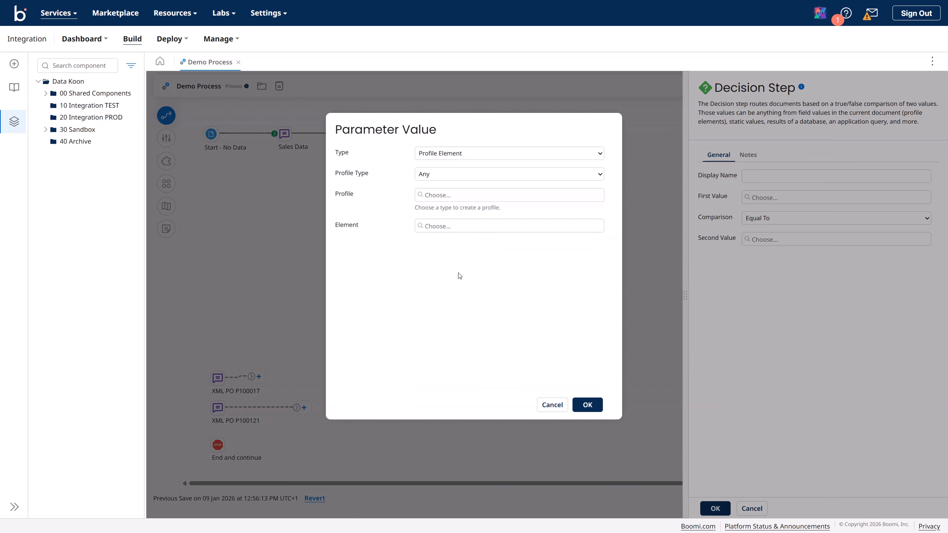
click(430, 180)
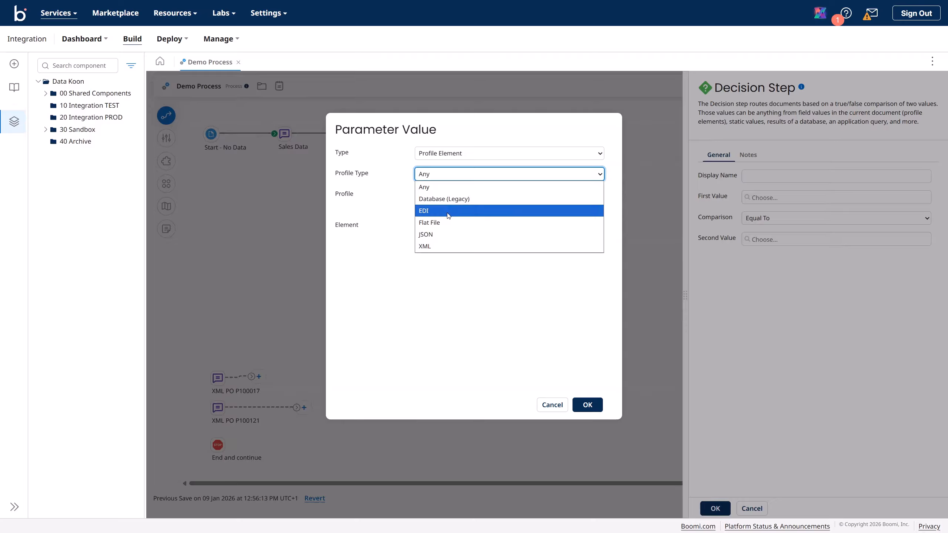
click(445, 223)
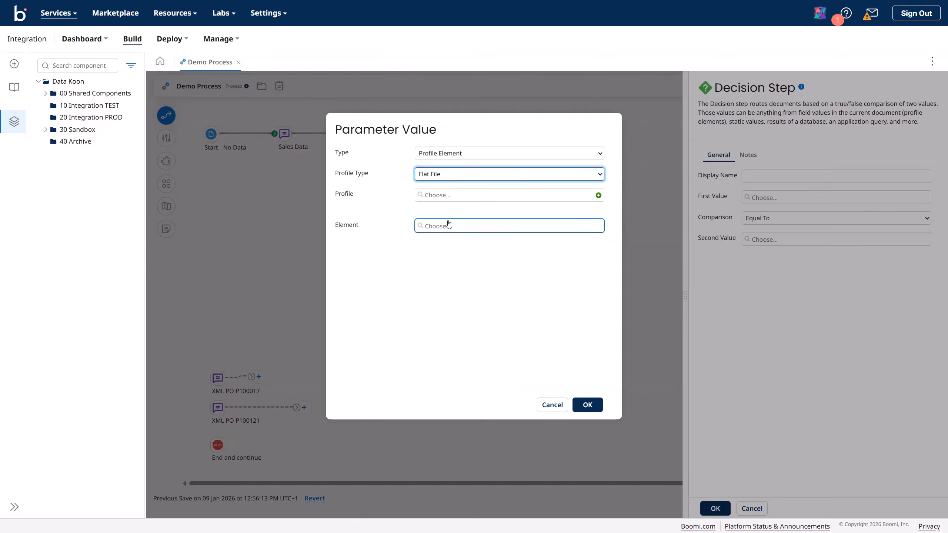
- Create a new flat file profile for the Decision step's first value and name it Sales Data
click(442, 201)
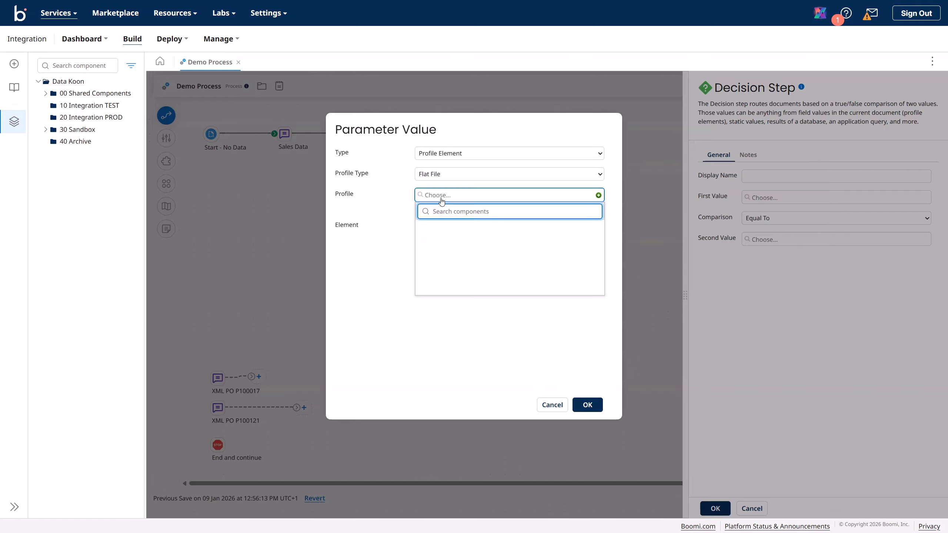
click(598, 195)
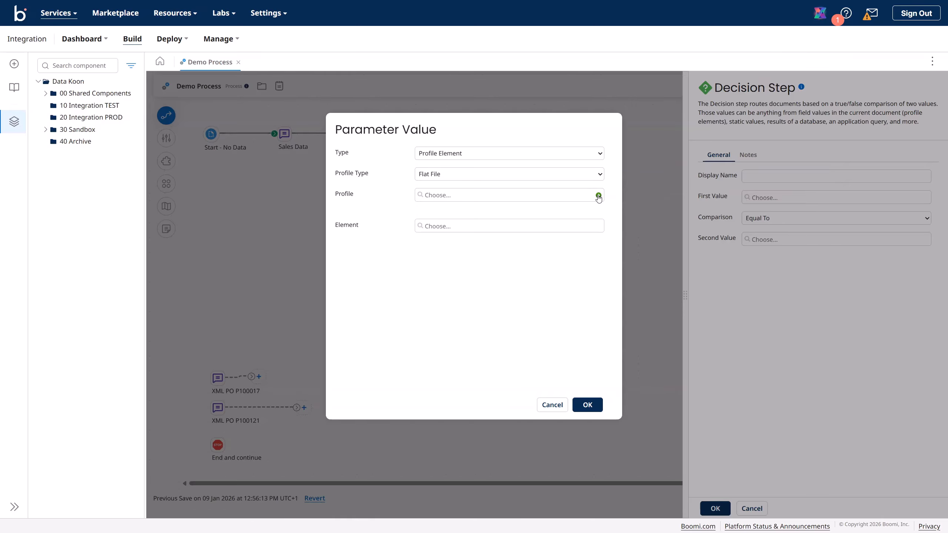
drag(237, 90, 131, 81)
text(Sales )
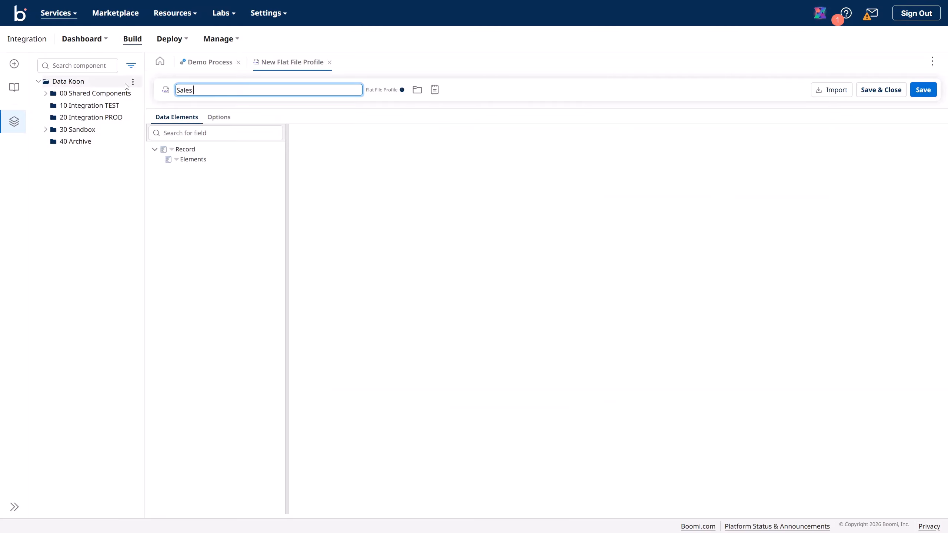
text(Data)
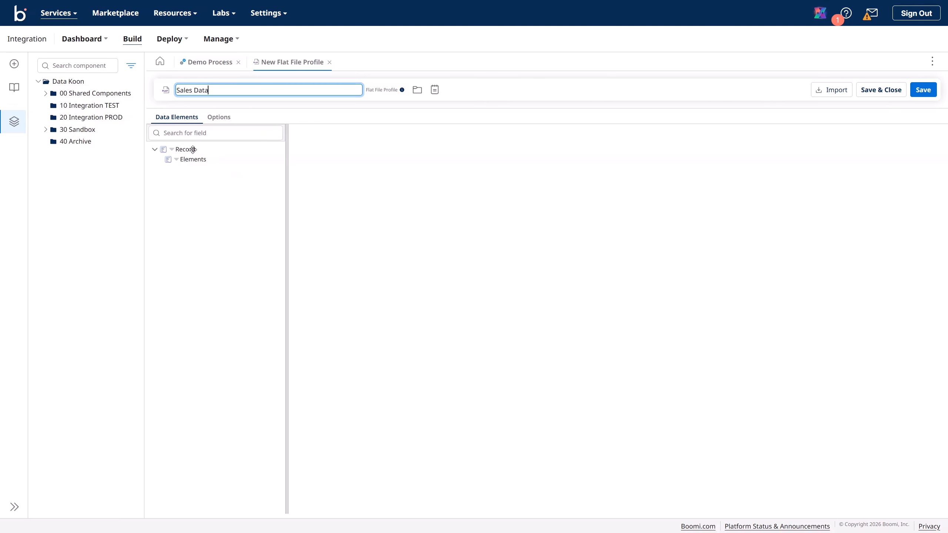
click(787, 95)
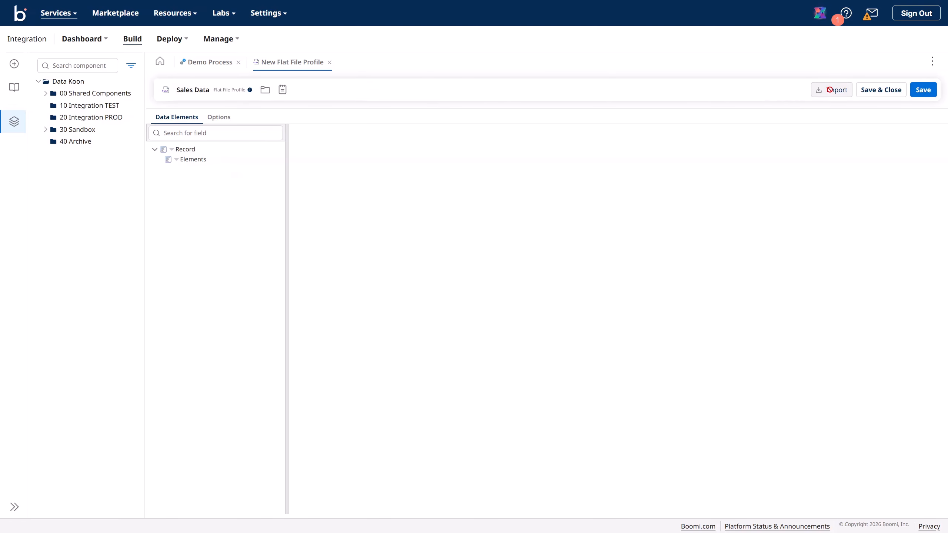
- View the Record details and the flat file import wizard's parsing settings, and close the wizard without importing
click(188, 148)
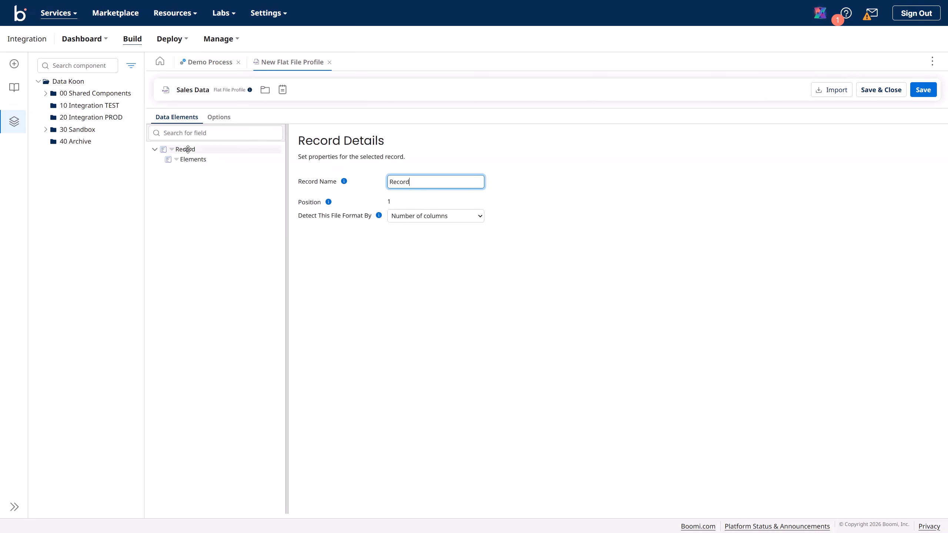
click(826, 90)
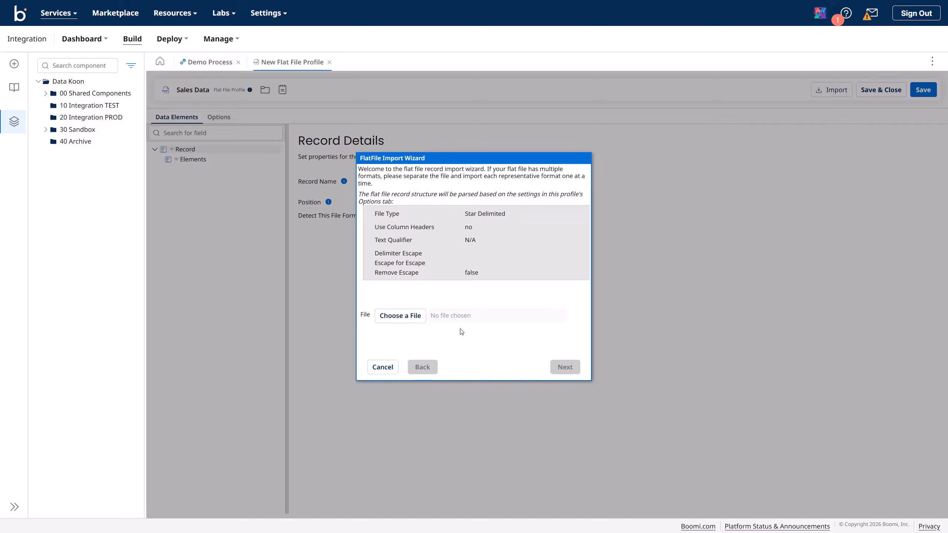
click(395, 366)
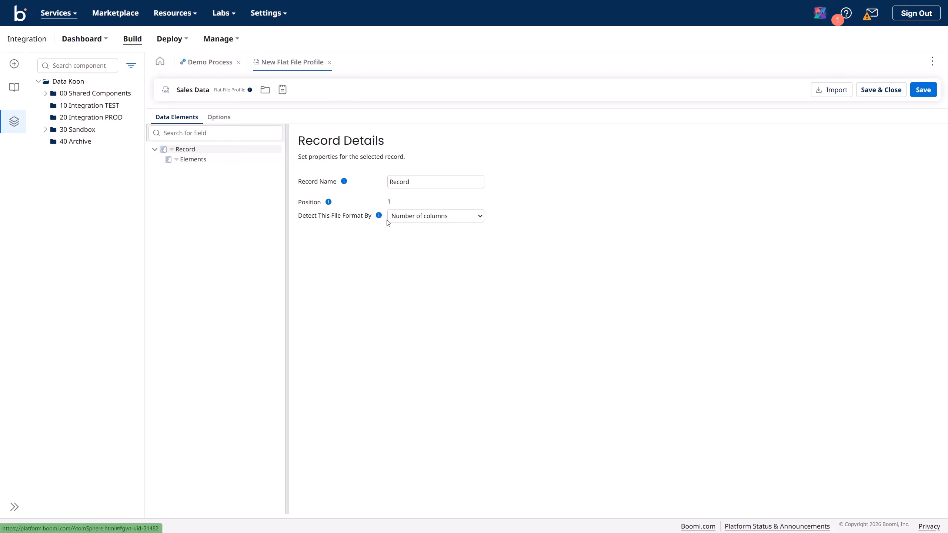
- Set the Sales Data profile's file delimiter option to Comma Delimited
click(226, 118)
click(254, 181)
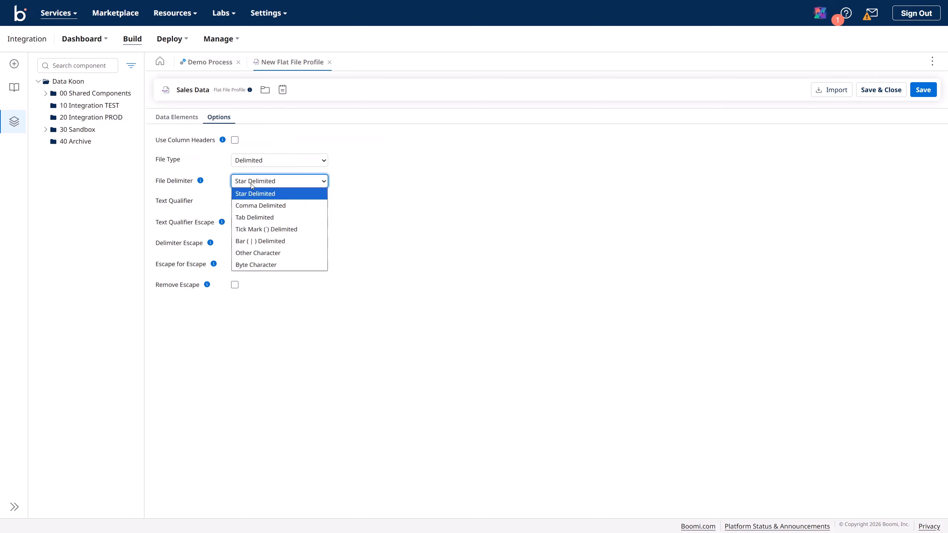
click(260, 206)
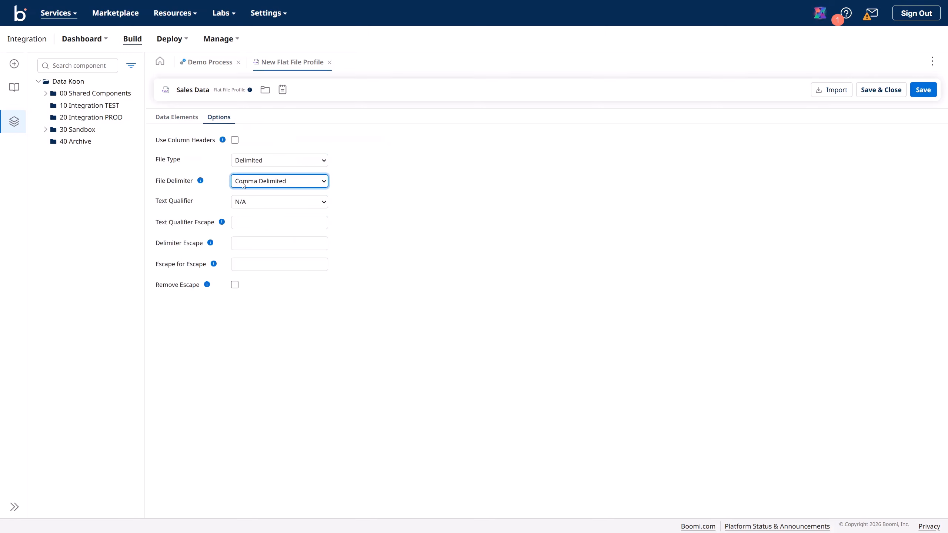
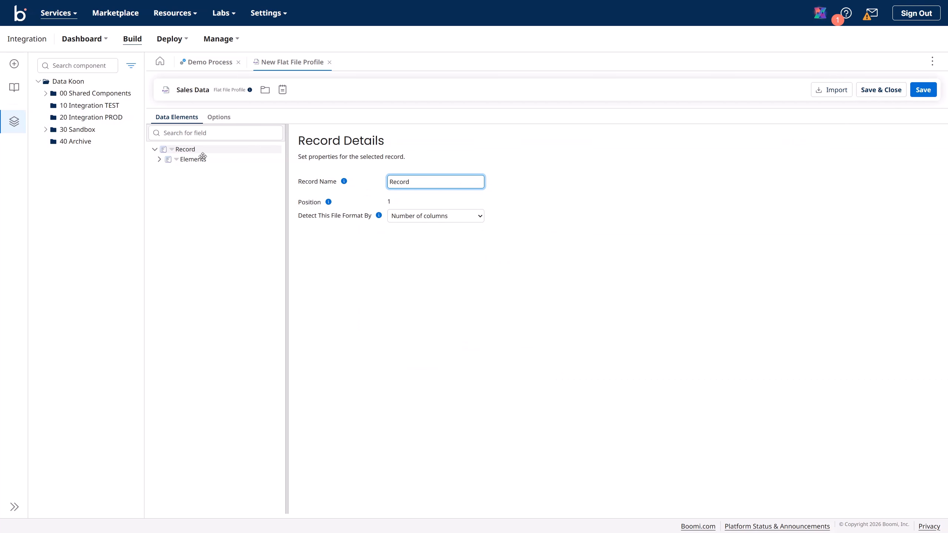
- Review each element of the Sales Data profile from purchase_order_date to unit_of_measure, and save the profile
click(160, 162)
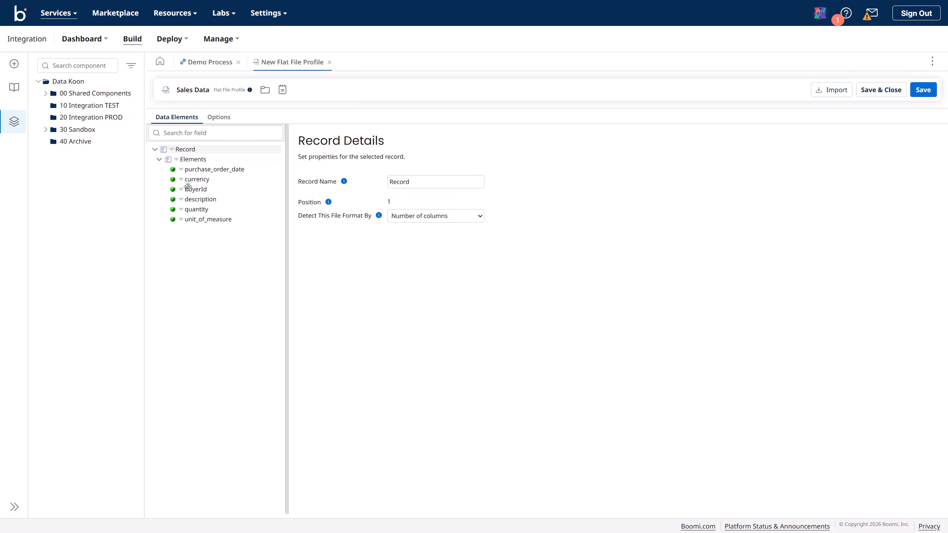
click(209, 169)
click(204, 179)
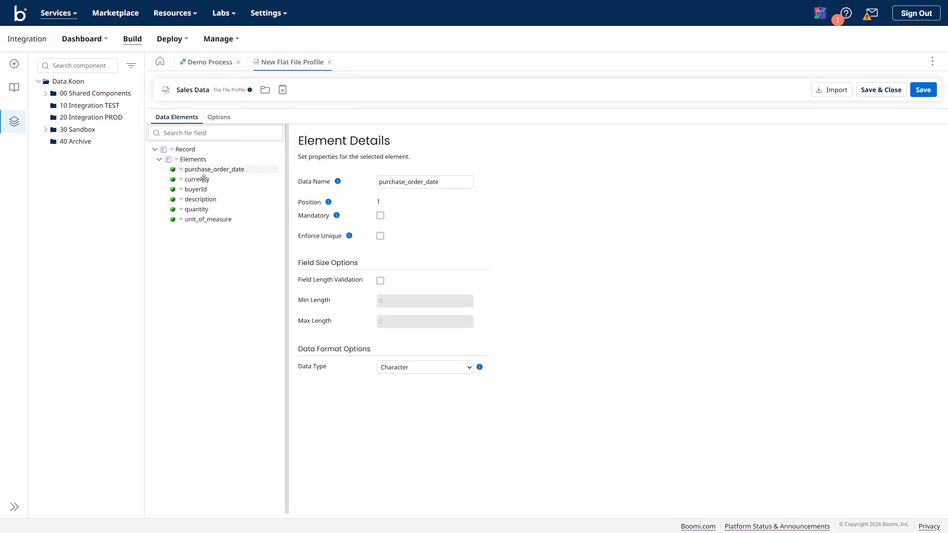
click(202, 180)
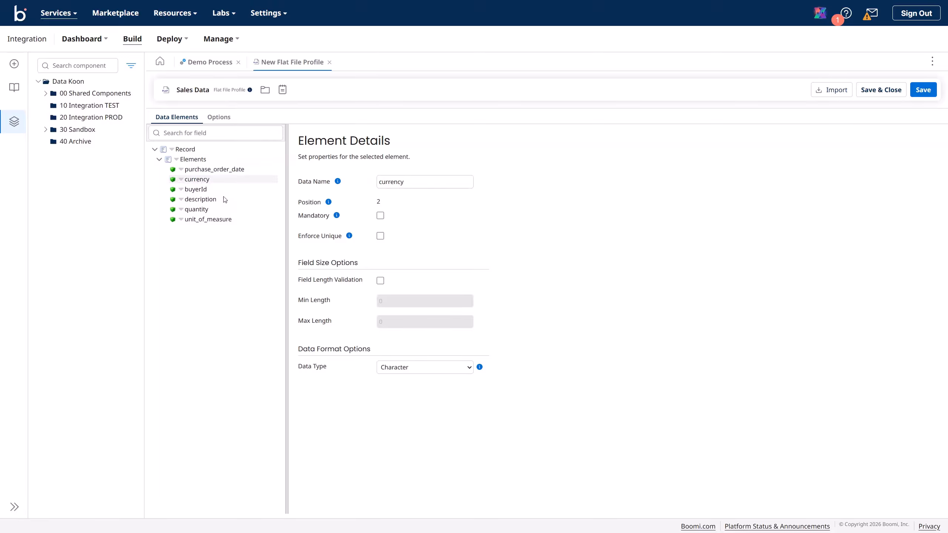
click(197, 190)
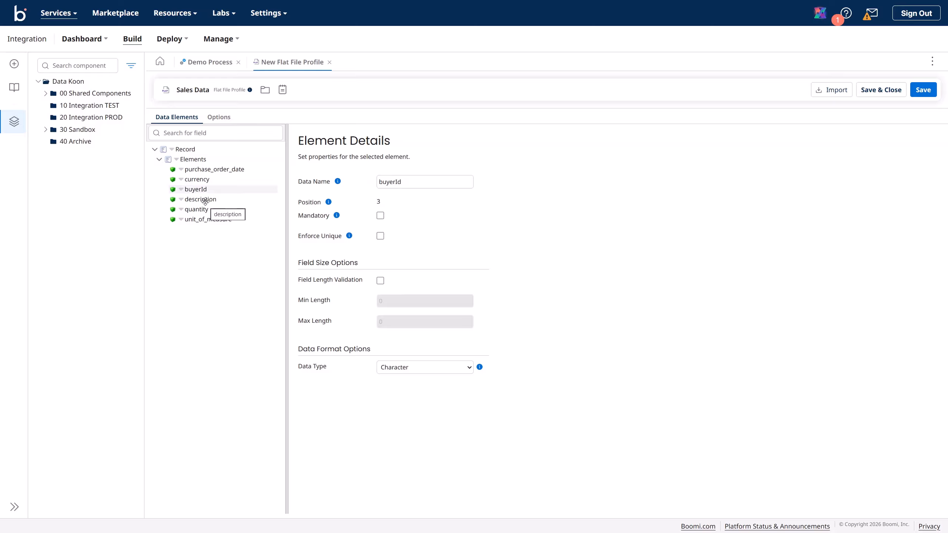
click(205, 200)
click(201, 210)
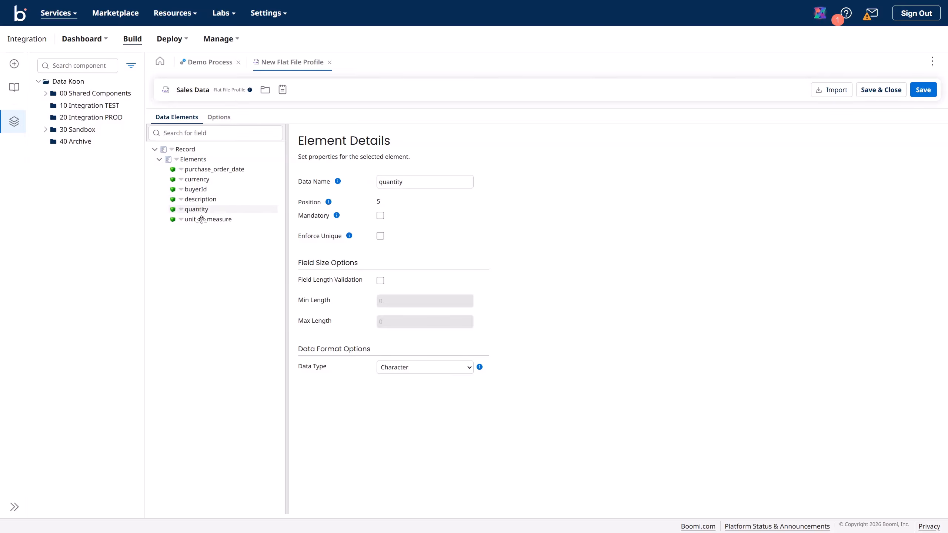
click(202, 220)
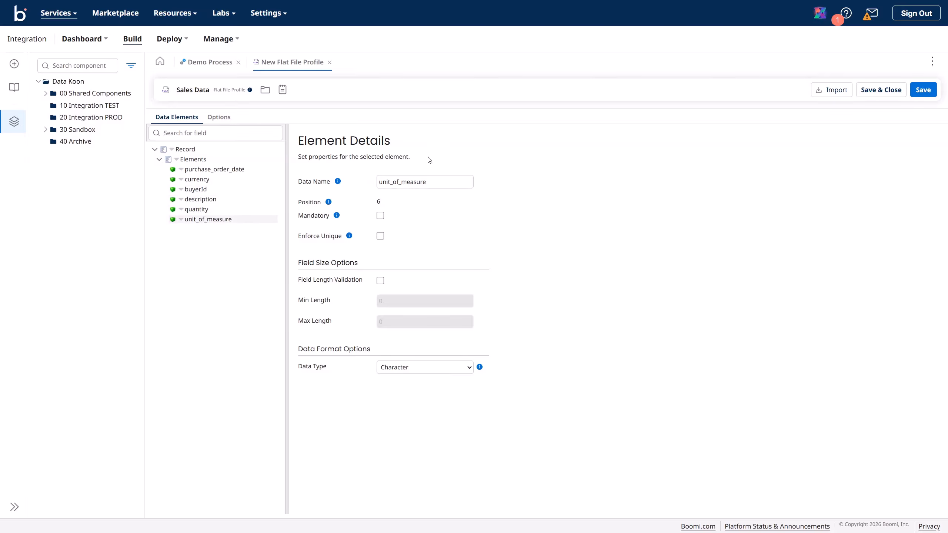
click(925, 94)
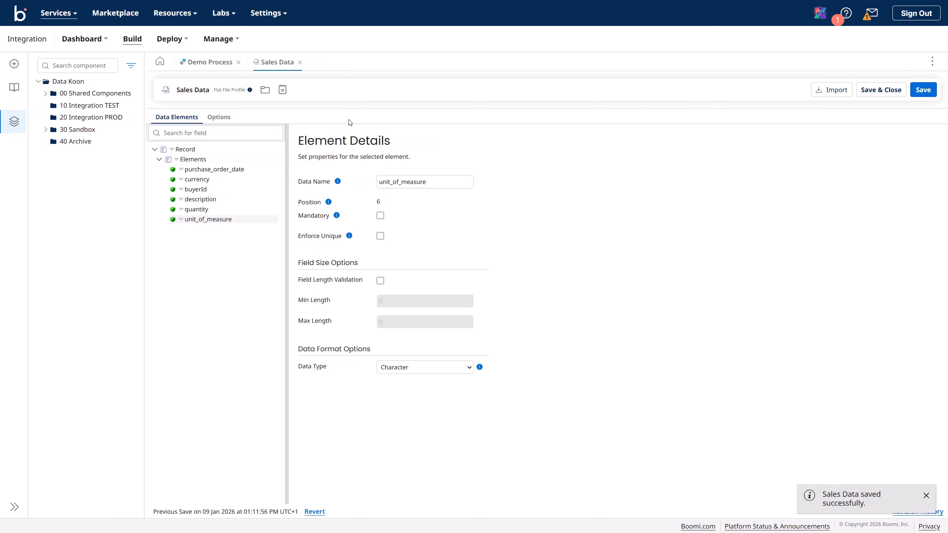
- Set the Demo Process Decision step's first value to the currency element of the Sales Data profile
click(209, 63)
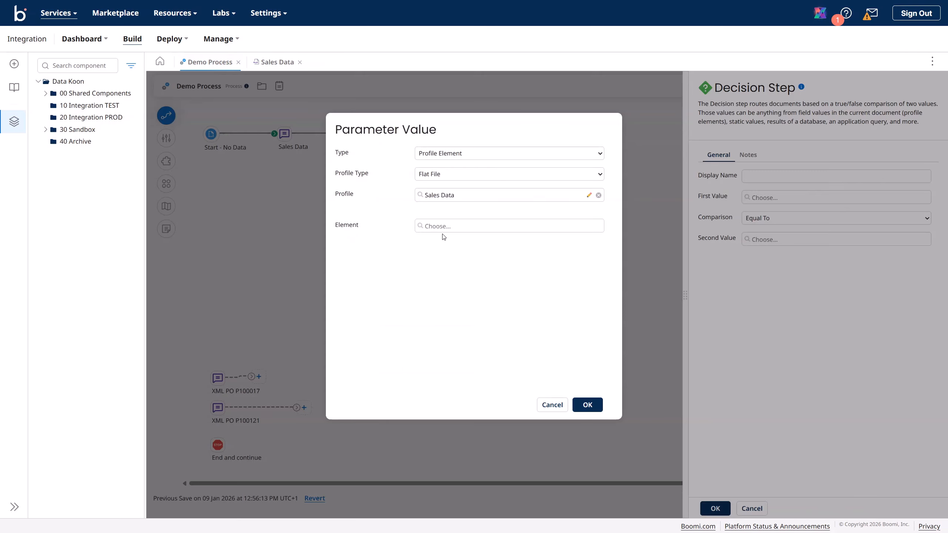
click(454, 228)
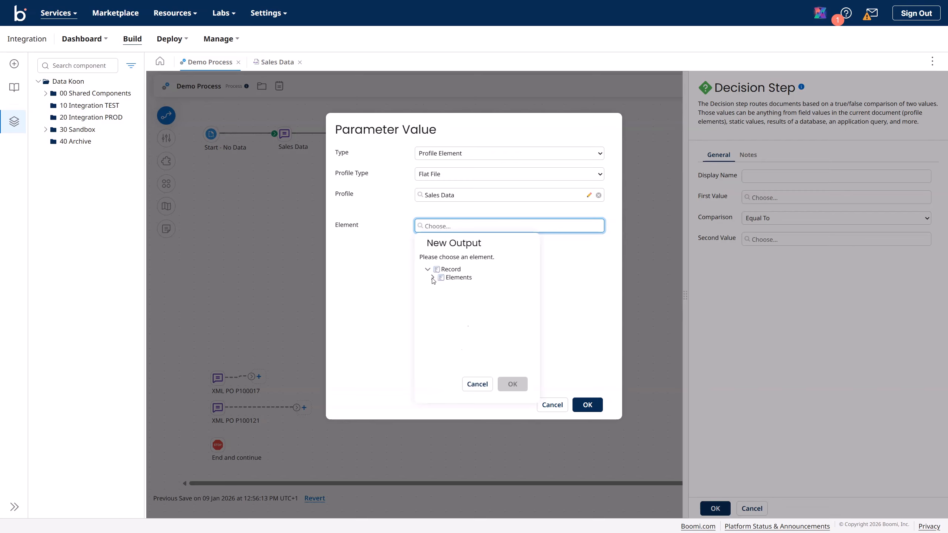
click(433, 278)
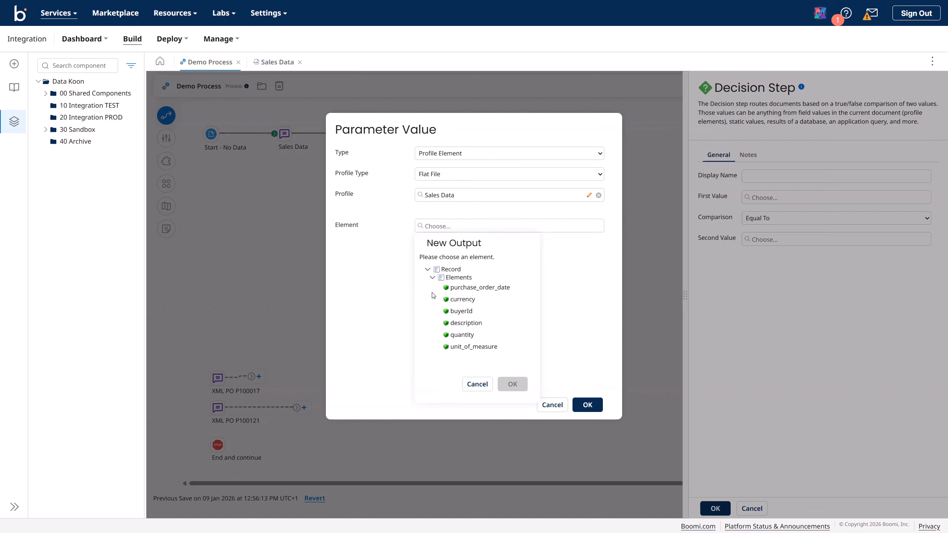
click(465, 300)
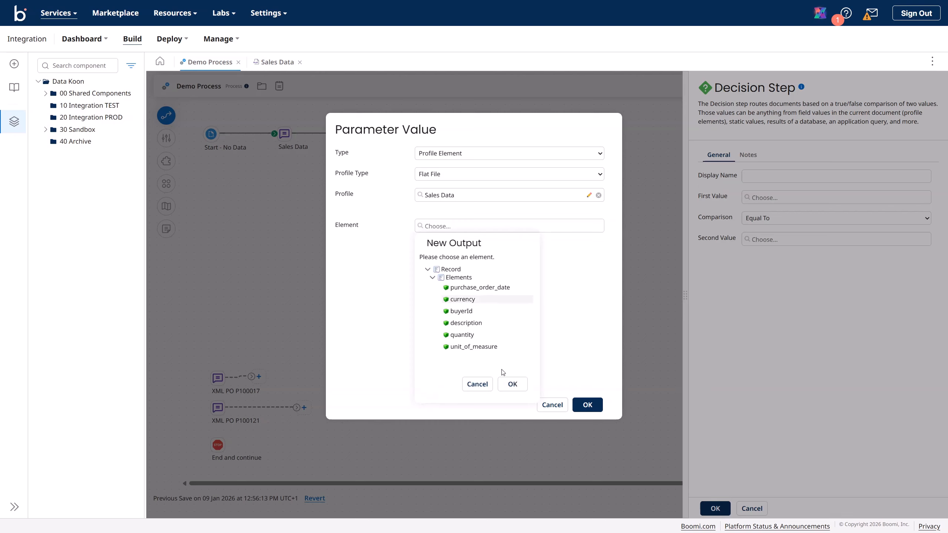
click(512, 384)
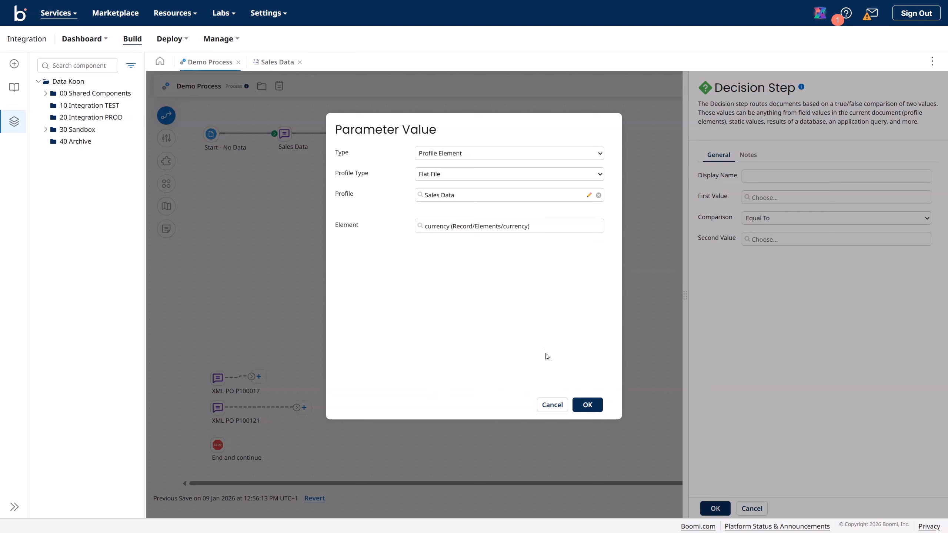
click(587, 404)
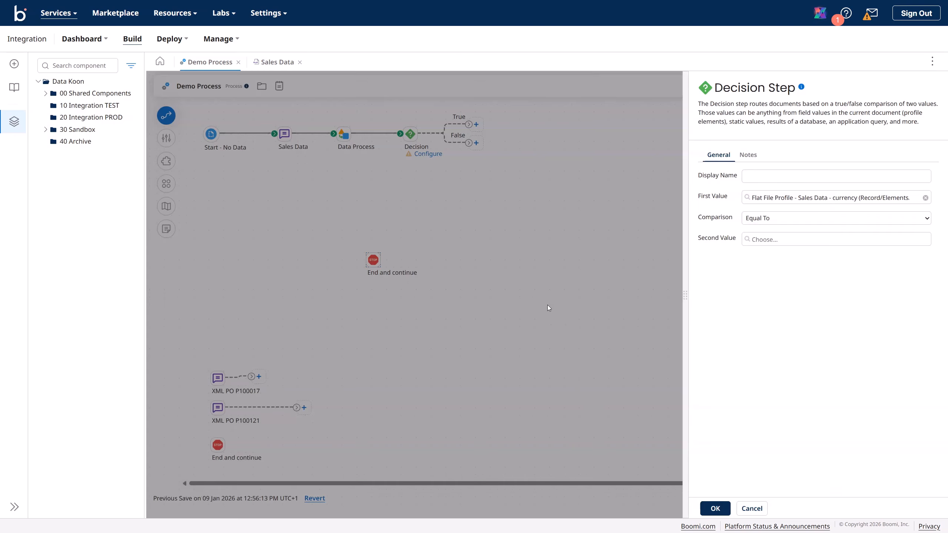
- Set the Decision comparison to Not Equal To with the static second value PHP, and confirm the step
click(763, 224)
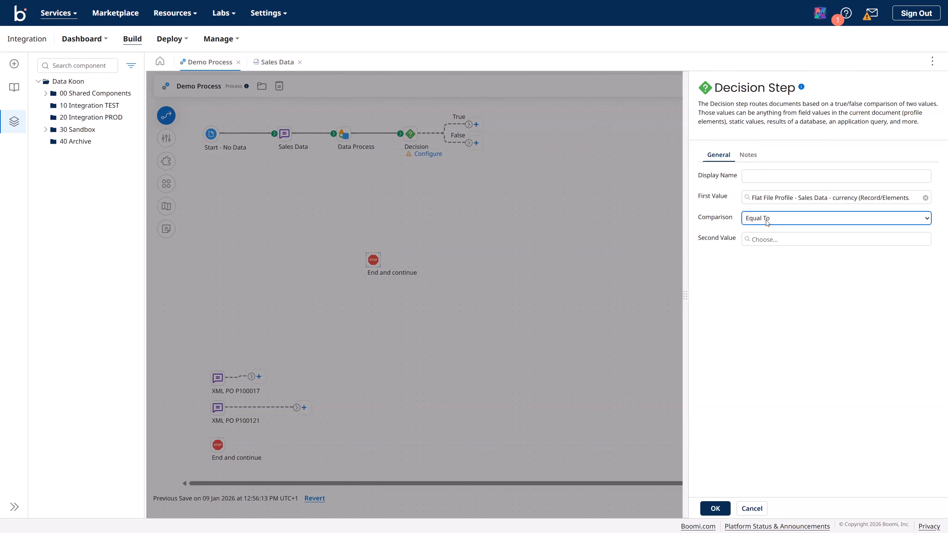
click(767, 221)
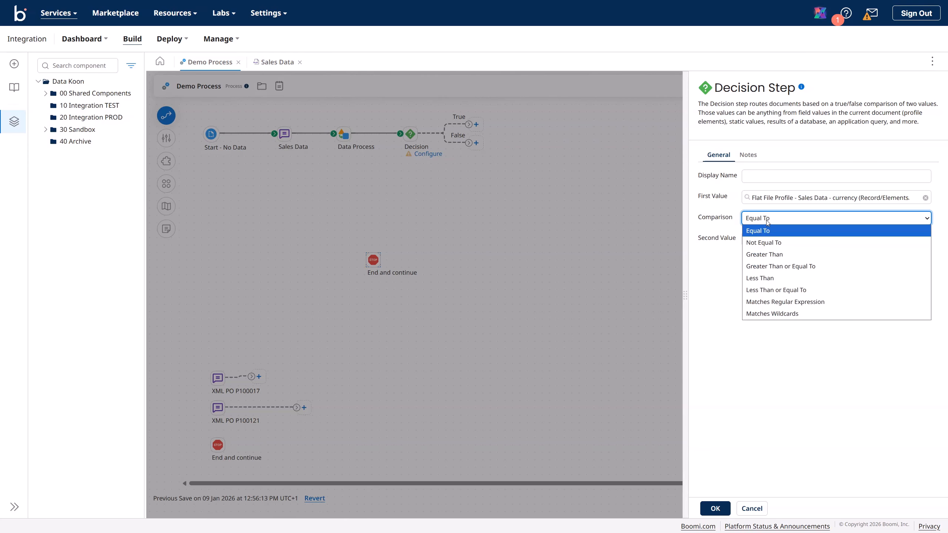
click(772, 244)
click(771, 245)
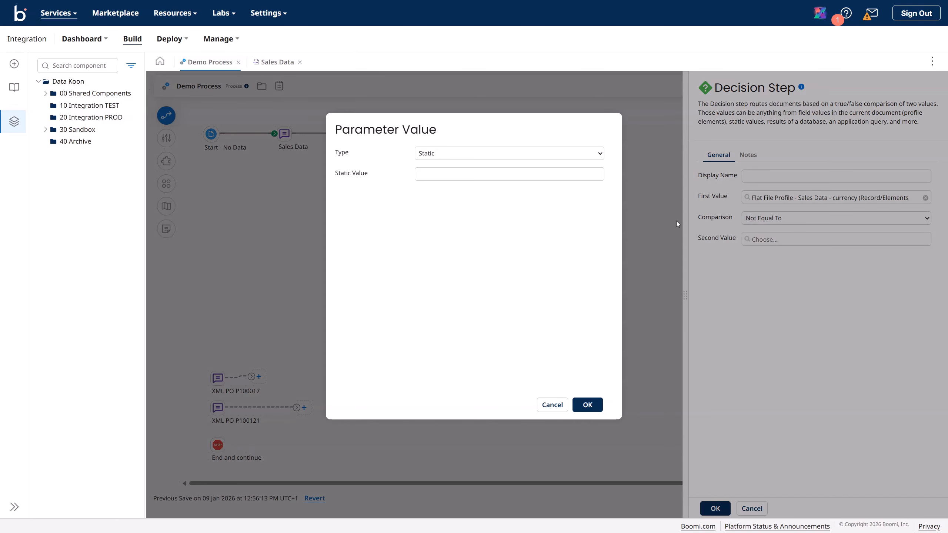
click(461, 174)
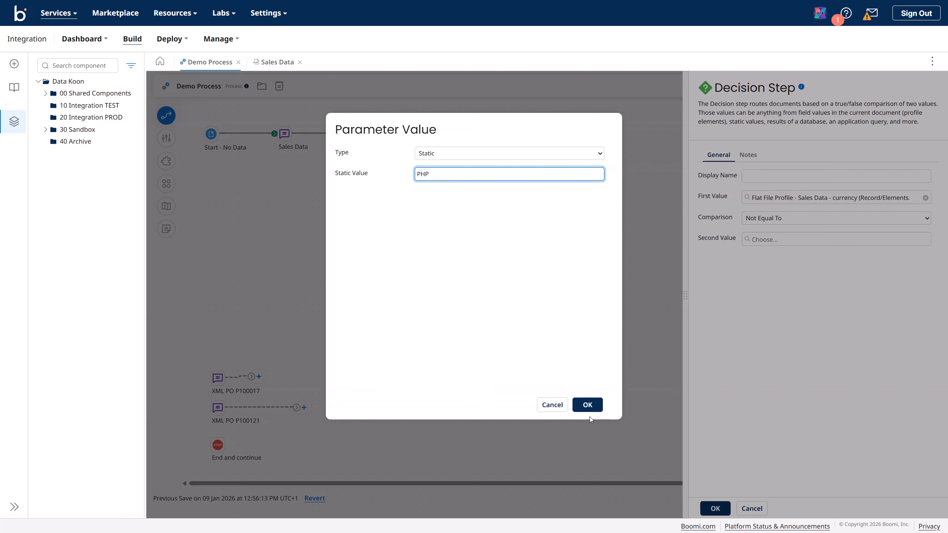
click(587, 407)
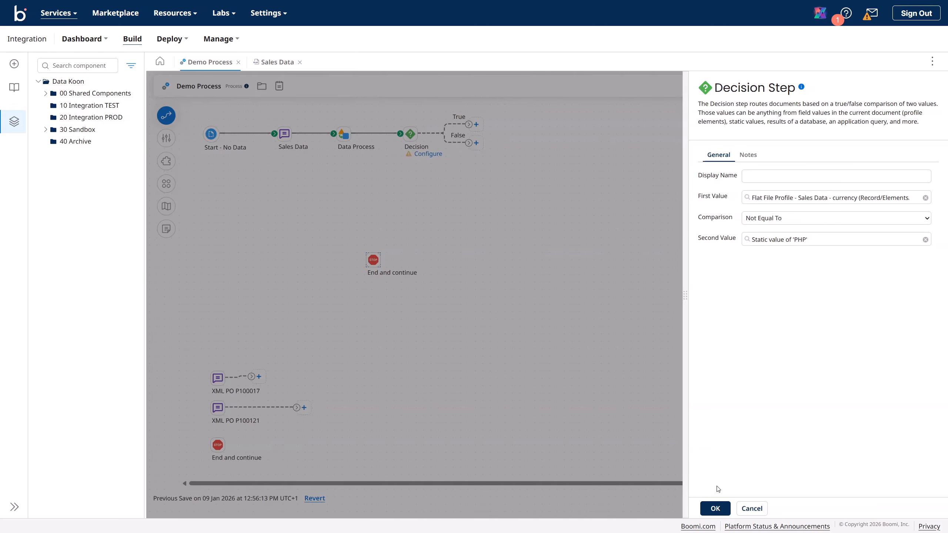
click(715, 508)
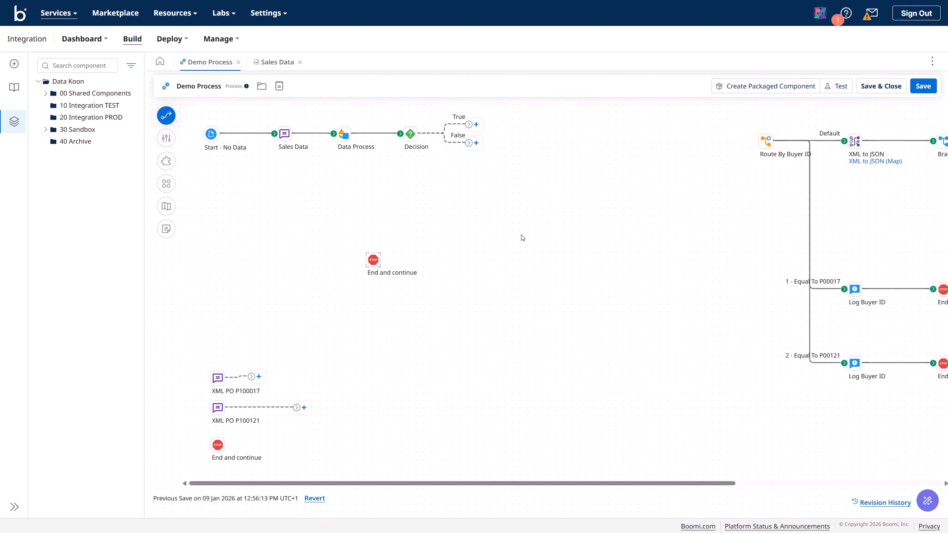
- Connect the two loose End and continue steps to the Decision's False and True branches and align them vertically
drag(374, 262, 512, 142)
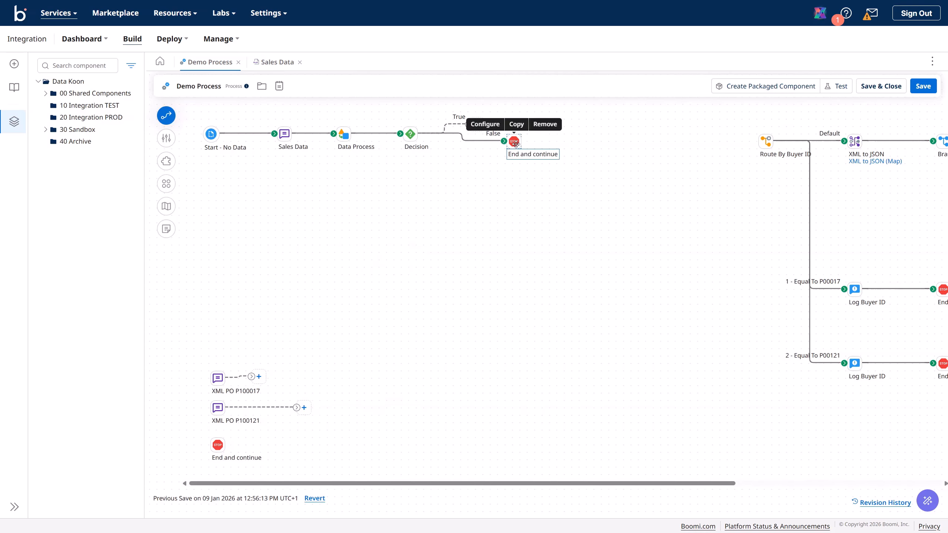
drag(218, 445, 531, 137)
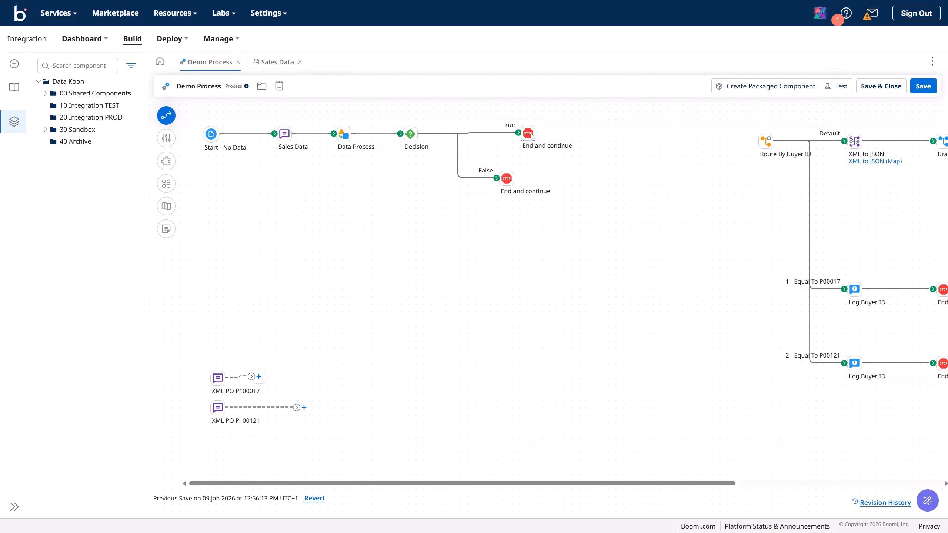
click(507, 178)
drag(506, 178, 532, 188)
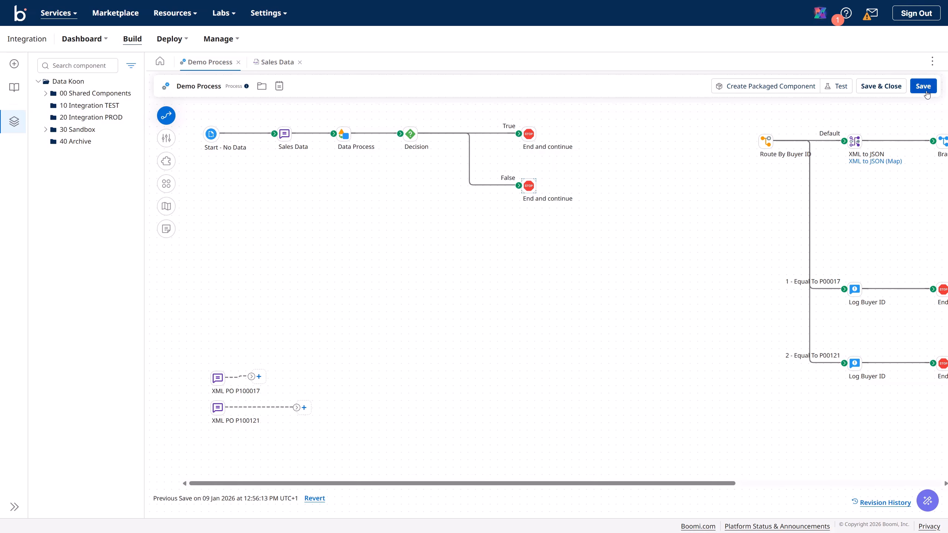
- Save the Demo Process and run a new test on Data Koon TEST
key(ctrl+s)
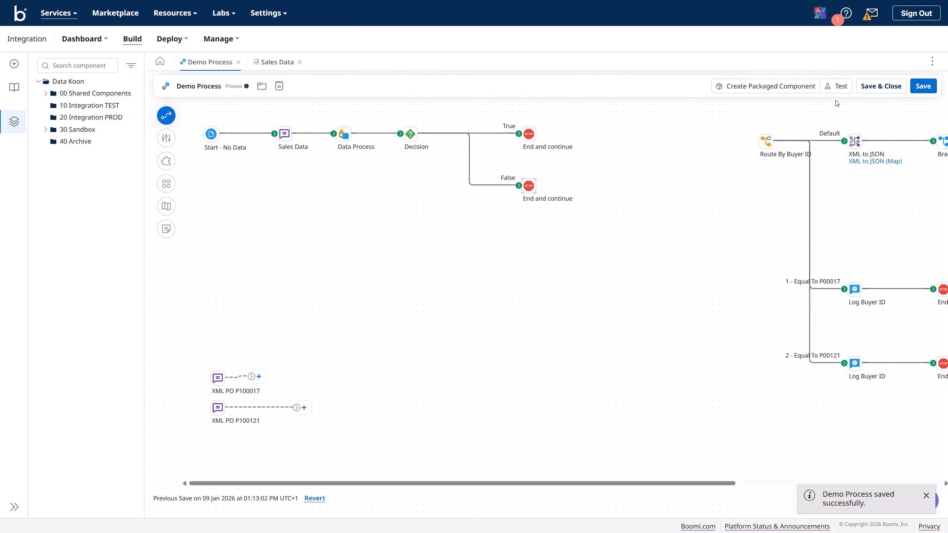
click(838, 87)
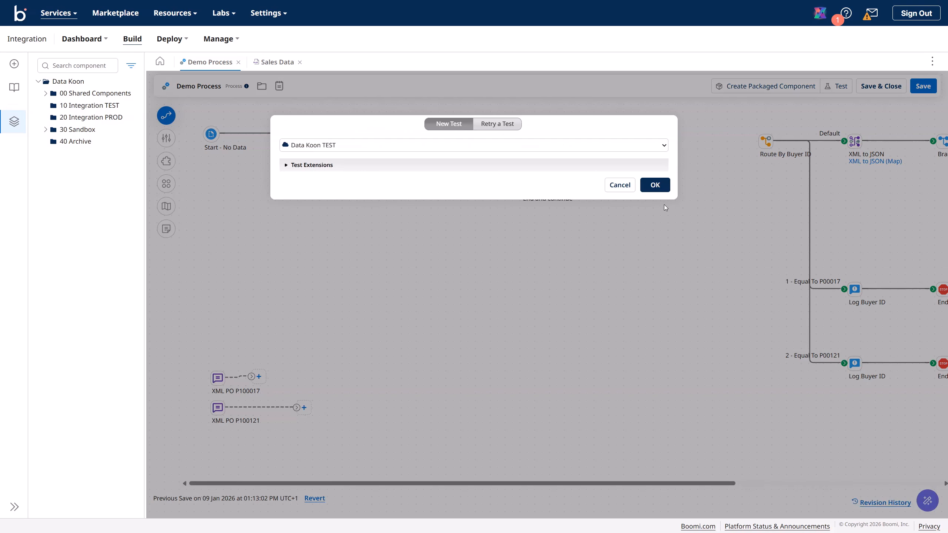
click(654, 184)
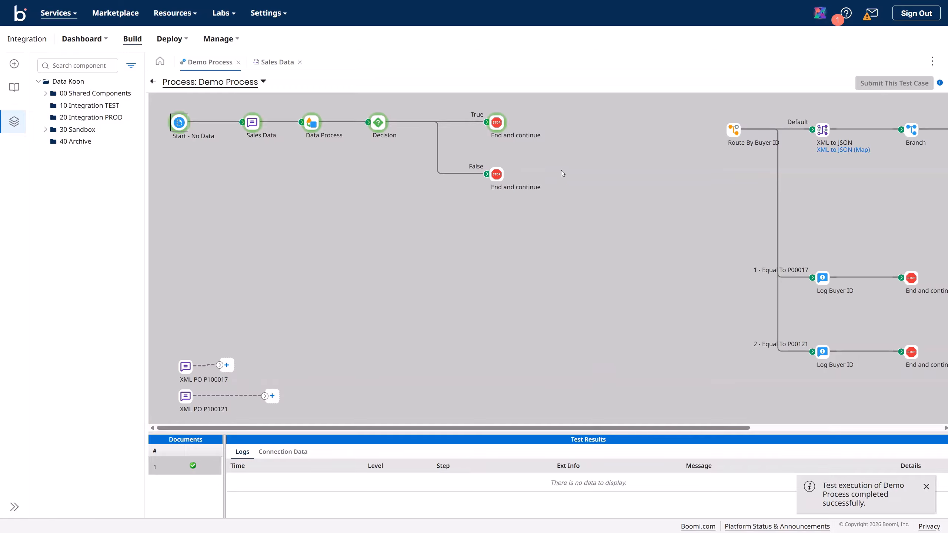
- Examine the source data at the True branch's End and continue step, checking the currency in the first document
click(498, 124)
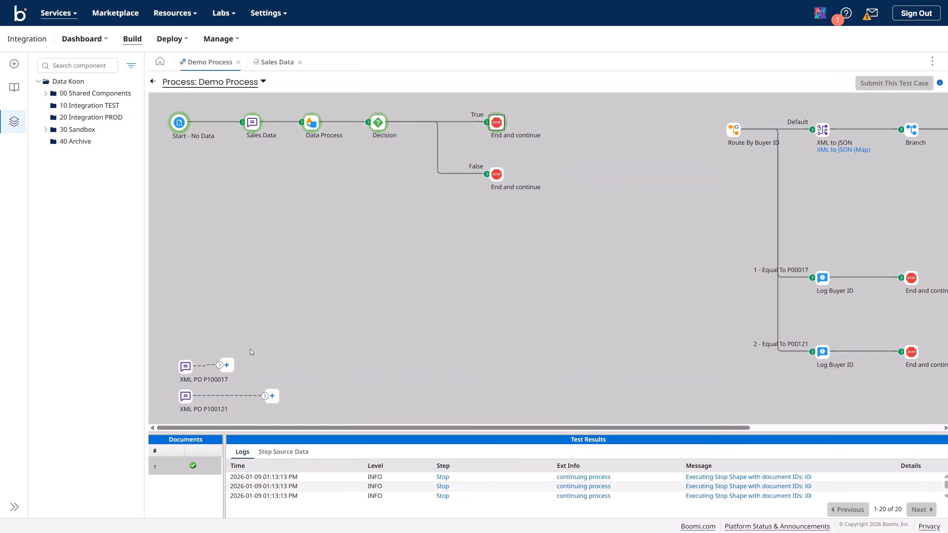
click(284, 453)
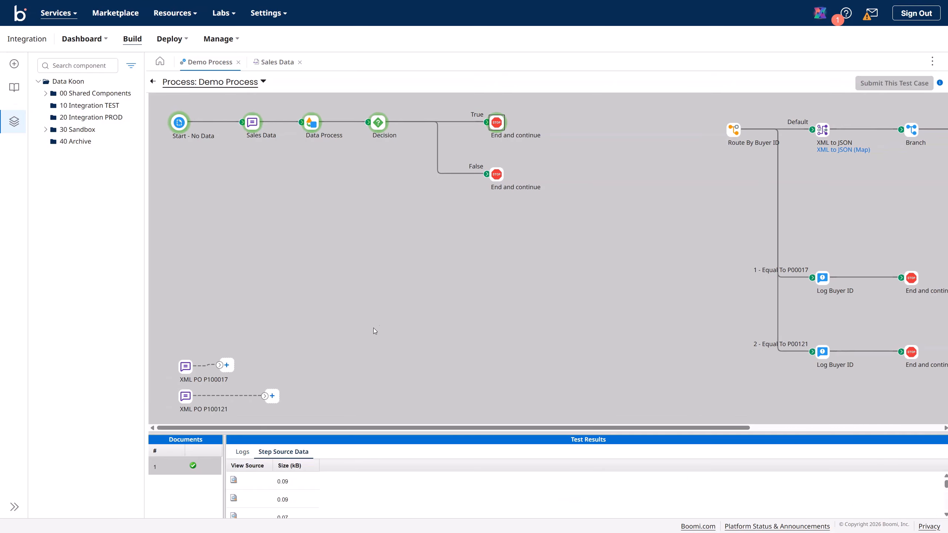
drag(384, 434, 384, 308)
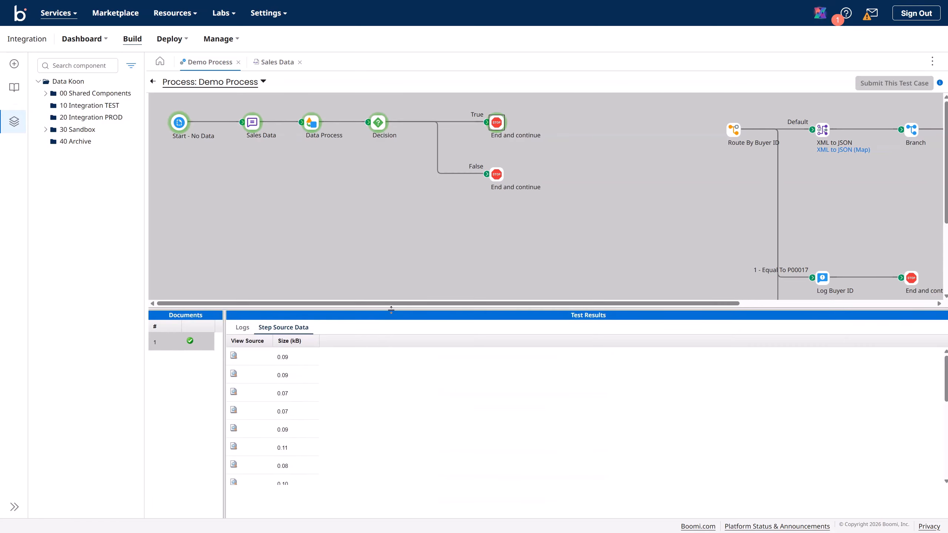
scroll(286, 438, down, 2)
scroll(286, 437, up, 4)
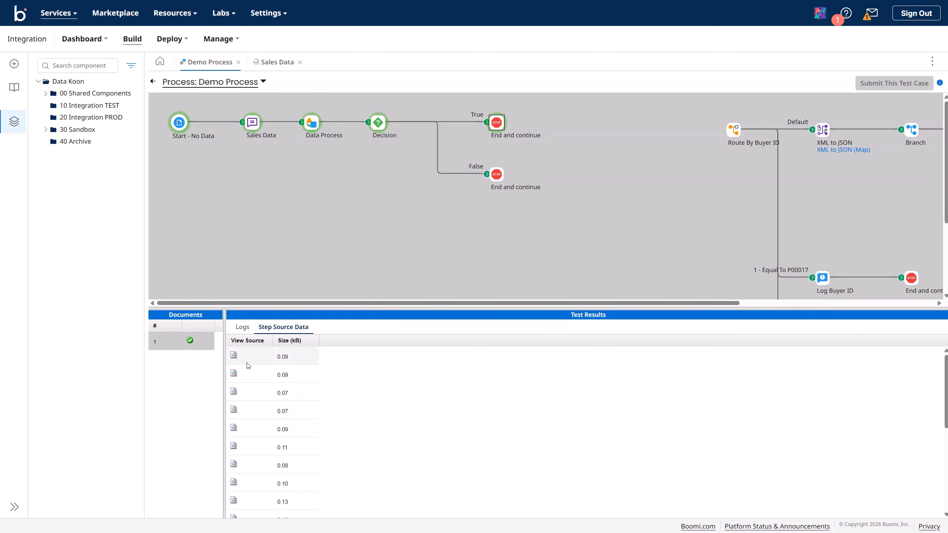
click(233, 355)
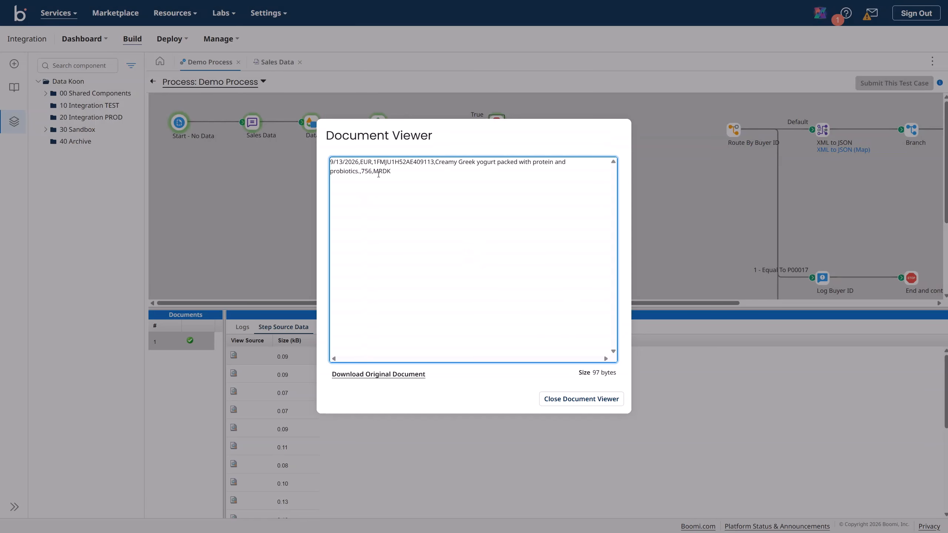
drag(360, 161, 373, 164)
click(565, 403)
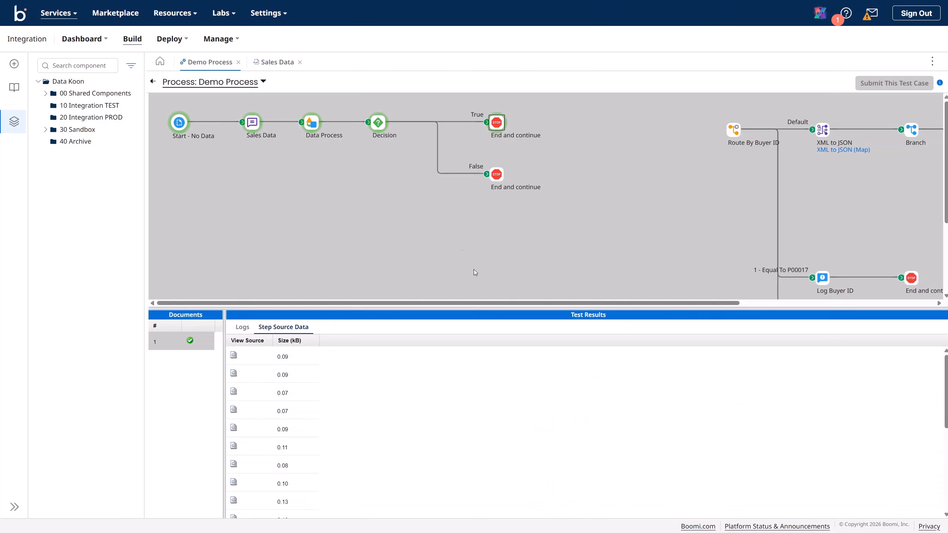
- Check the logs and source data of the False branch's End and continue step, and return to the True branch's source data
click(497, 176)
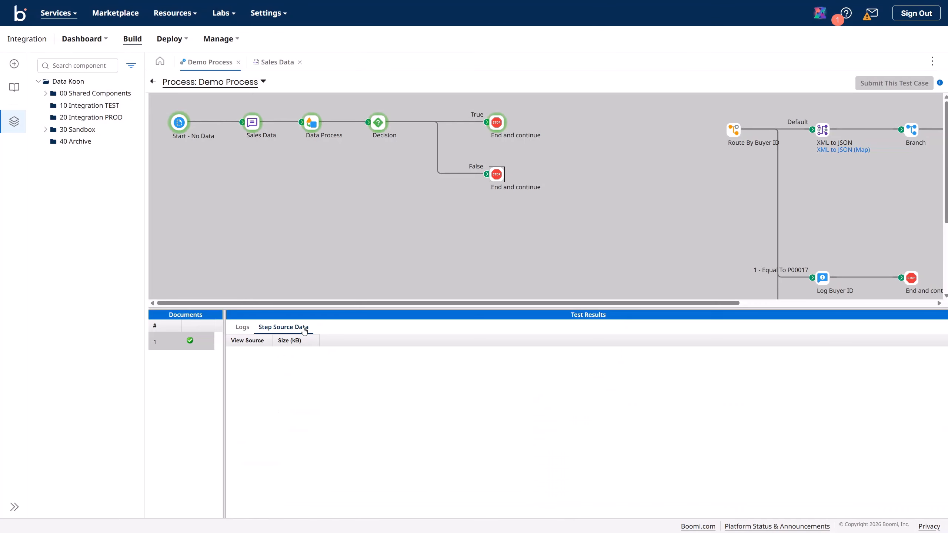
click(244, 327)
click(274, 328)
drag(524, 308, 514, 369)
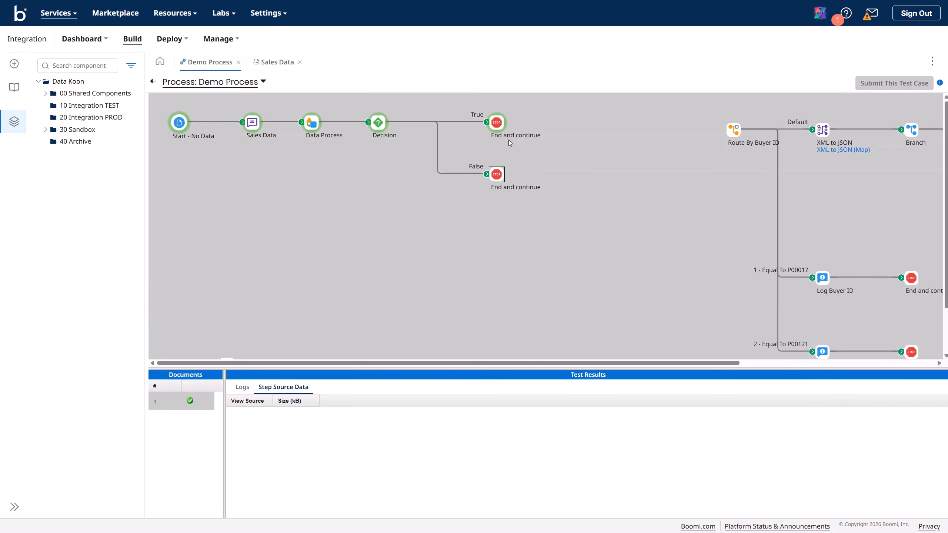
click(498, 126)
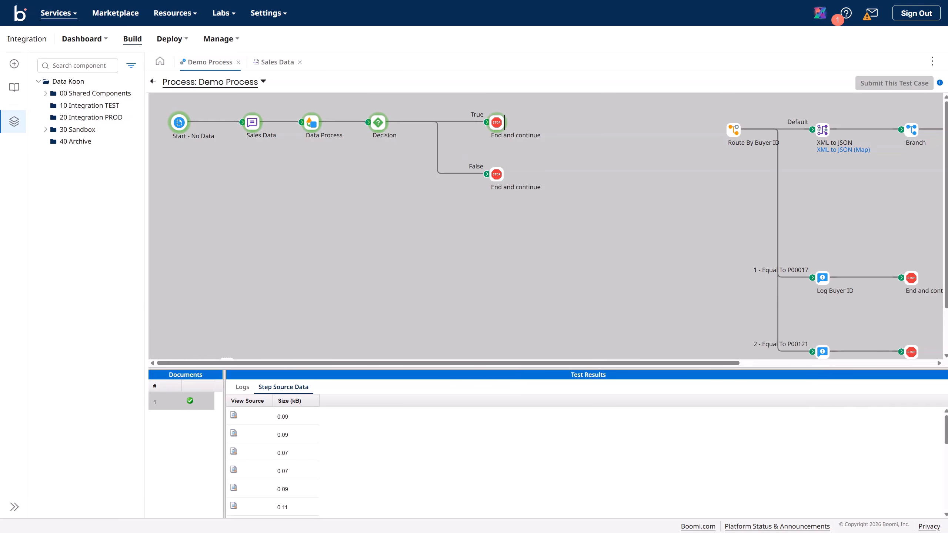
- Examine the currency in the second, third and fourth source documents of the True branch's End and continue step
click(235, 434)
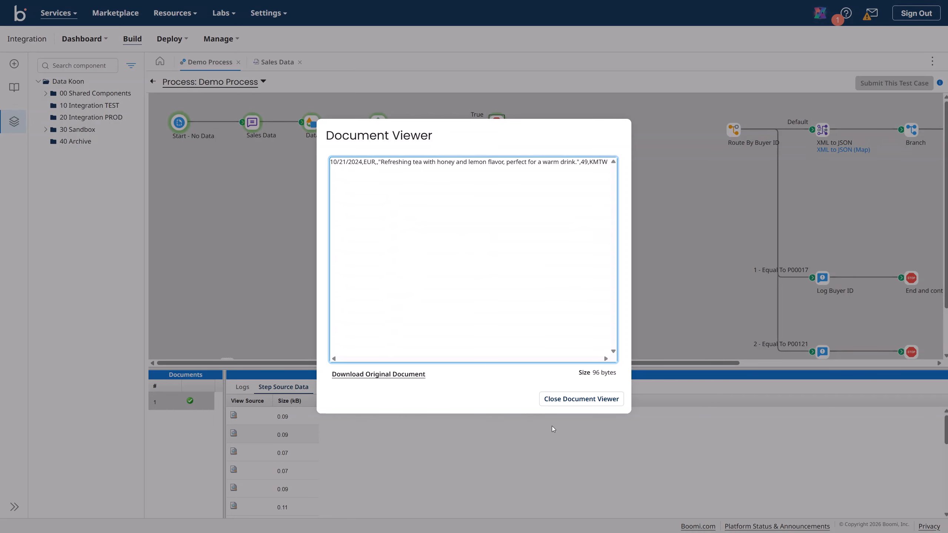
click(563, 398)
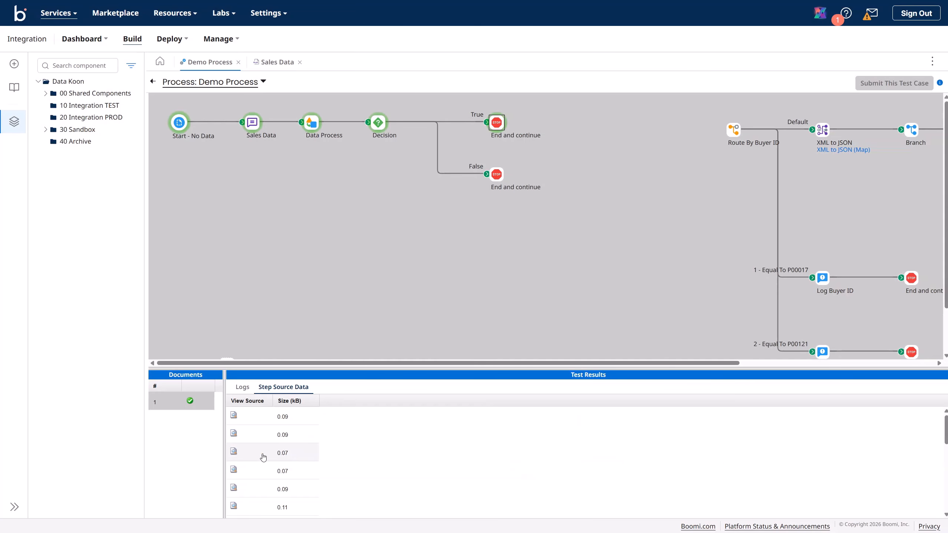
click(234, 453)
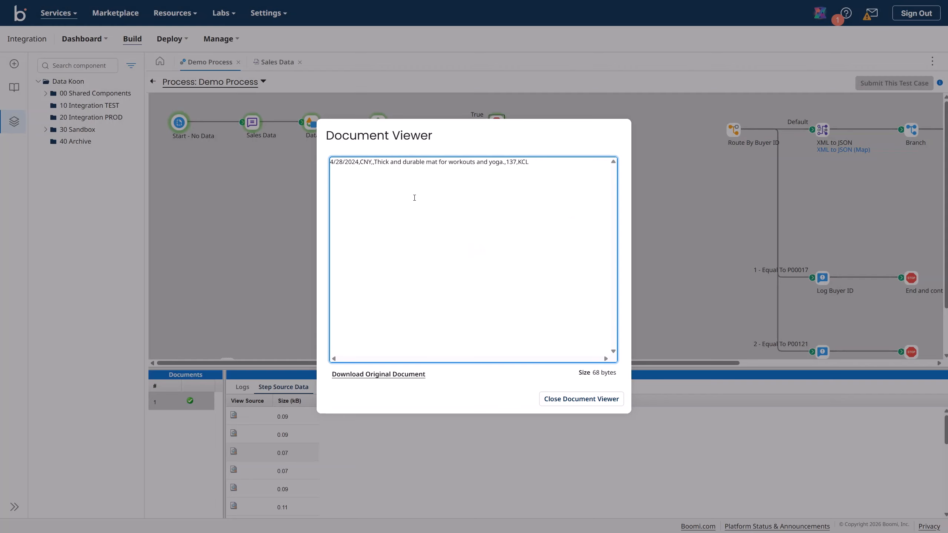
click(551, 400)
click(233, 470)
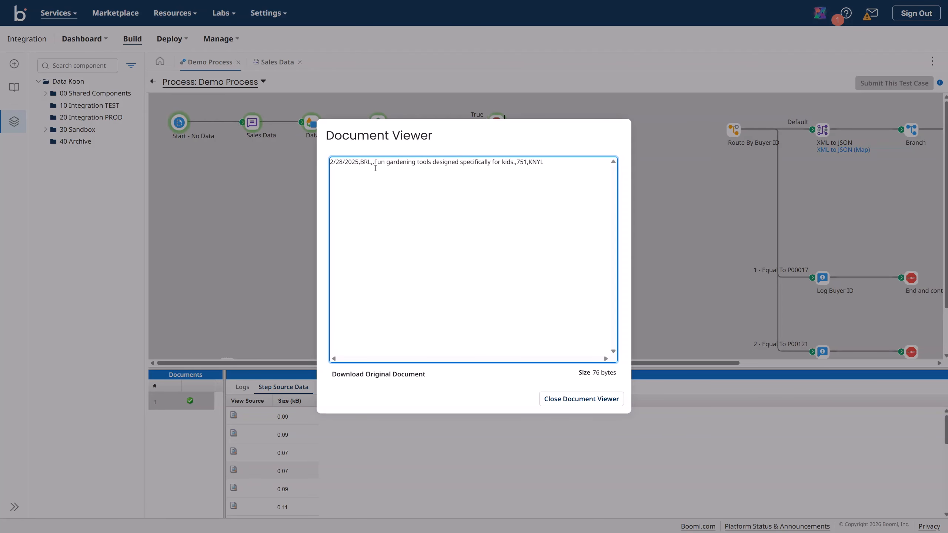
click(544, 401)
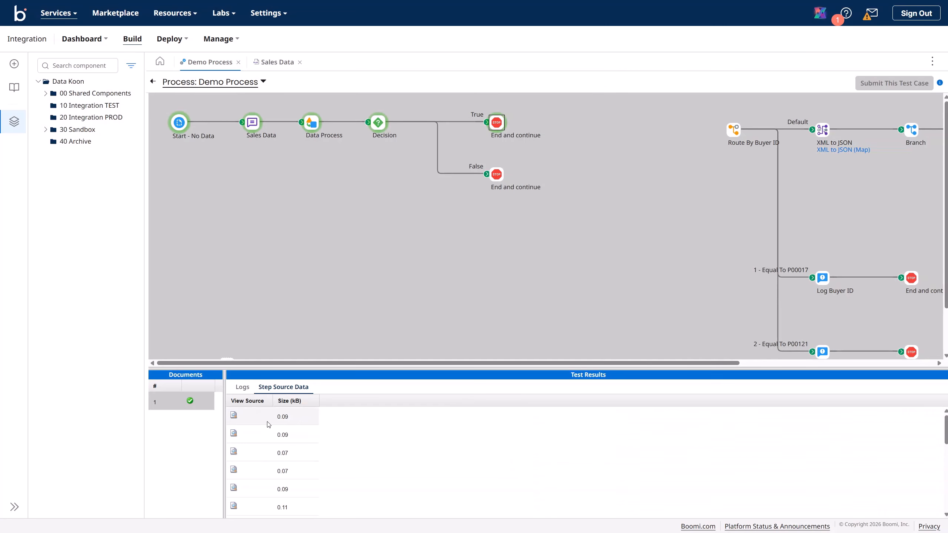
- Recheck the first two source documents of the True branch and look through the rest of its document list
click(233, 414)
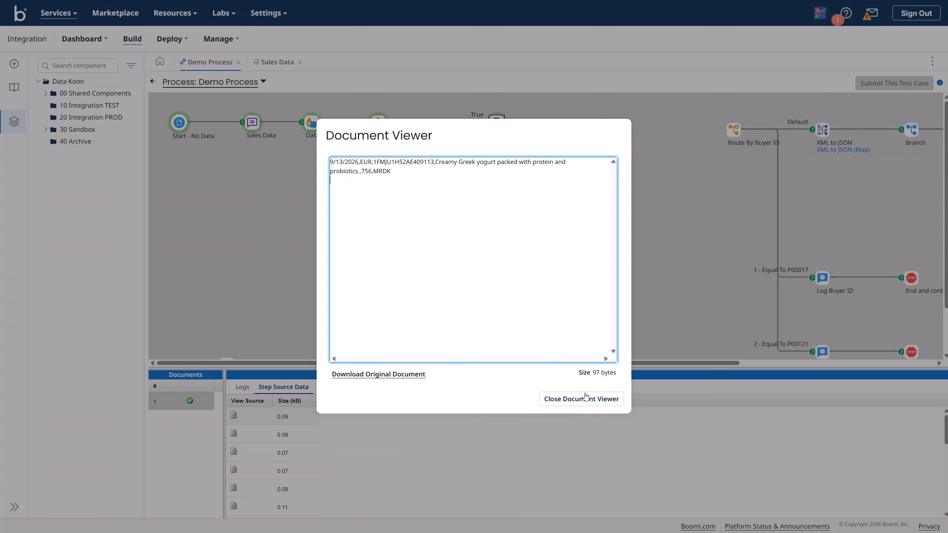
click(576, 401)
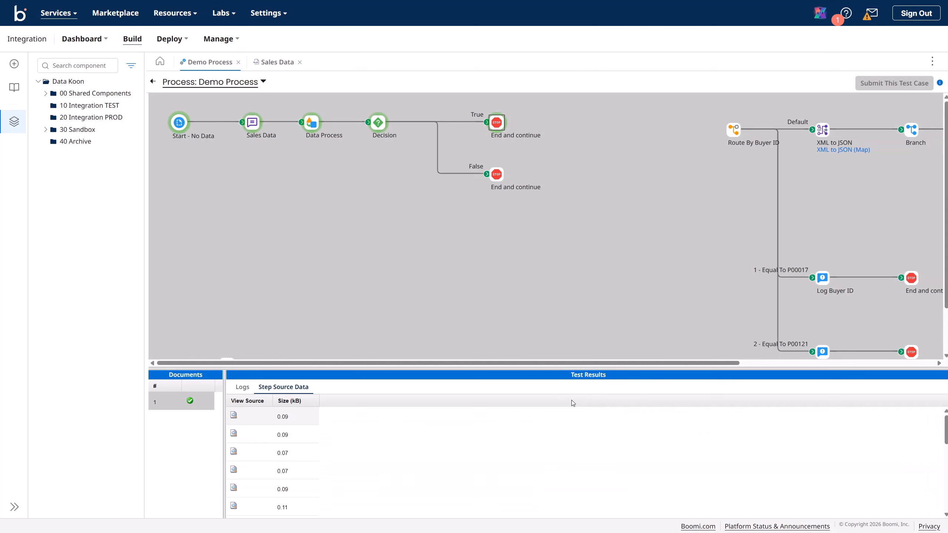
click(234, 434)
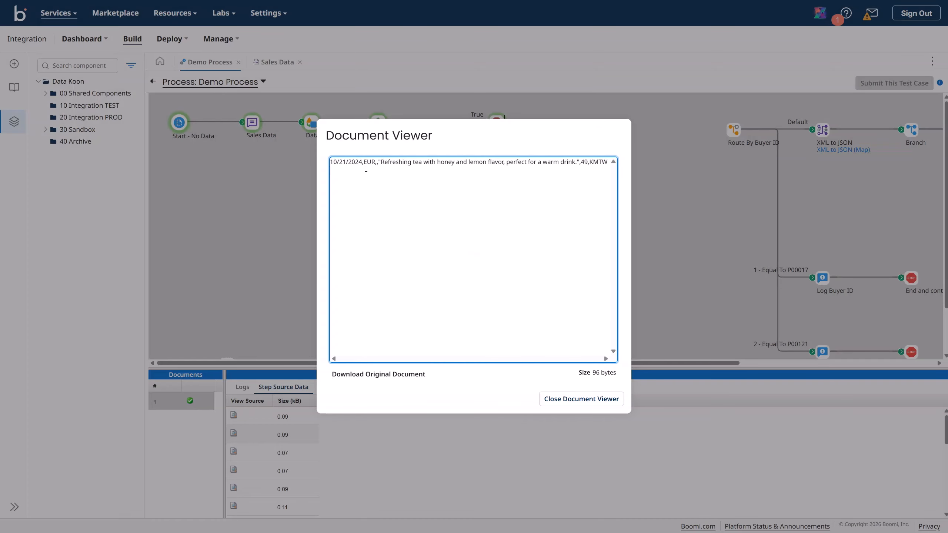
click(581, 399)
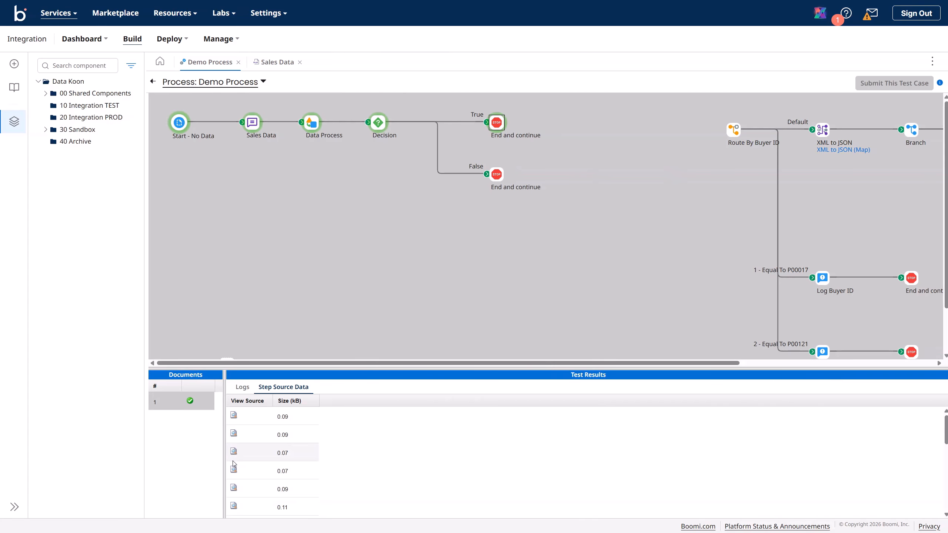
scroll(277, 485, down, 5)
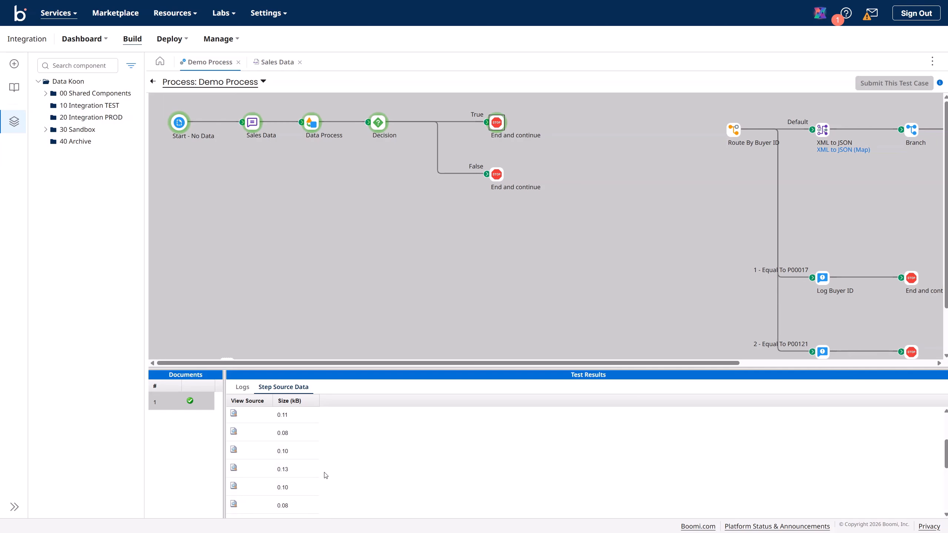
scroll(323, 474, down, 3)
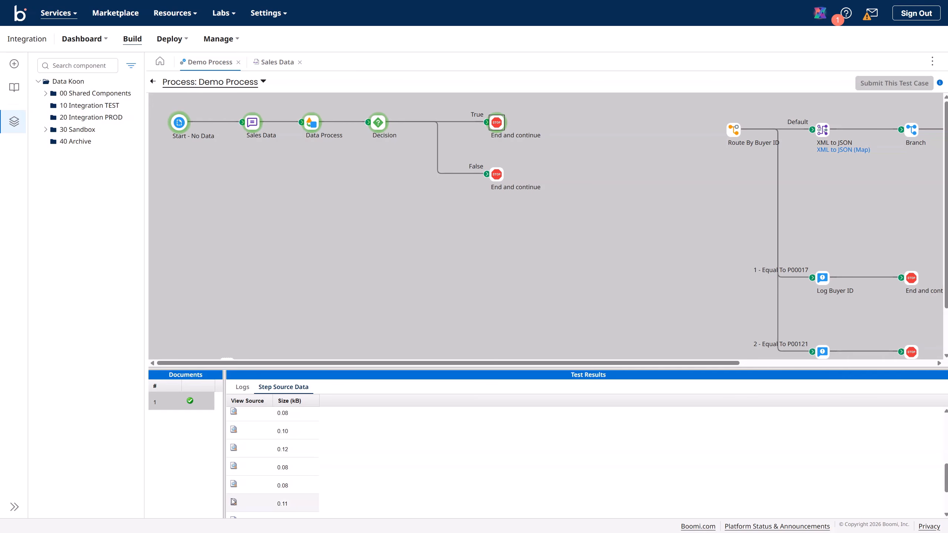
scroll(321, 486, down, 3)
scroll(323, 485, down, 1)
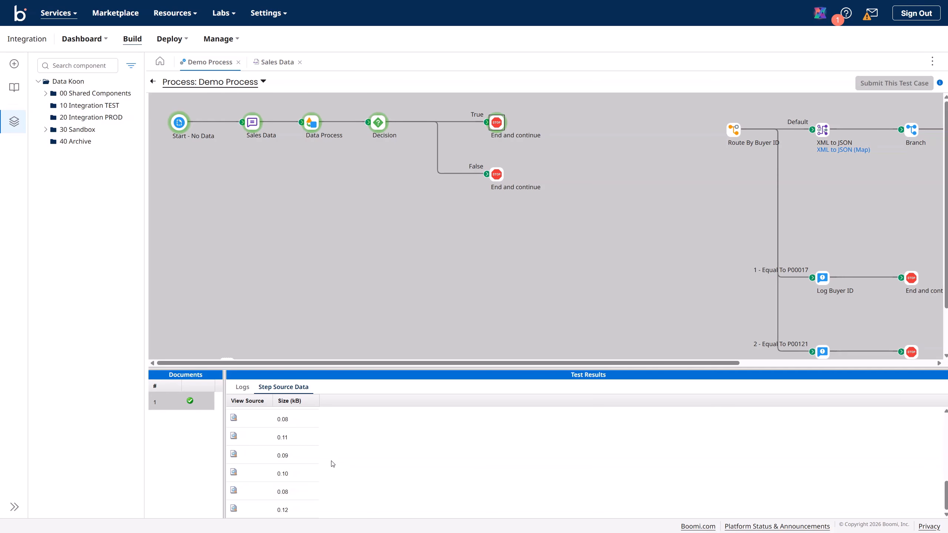
scroll(333, 464, up, 5)
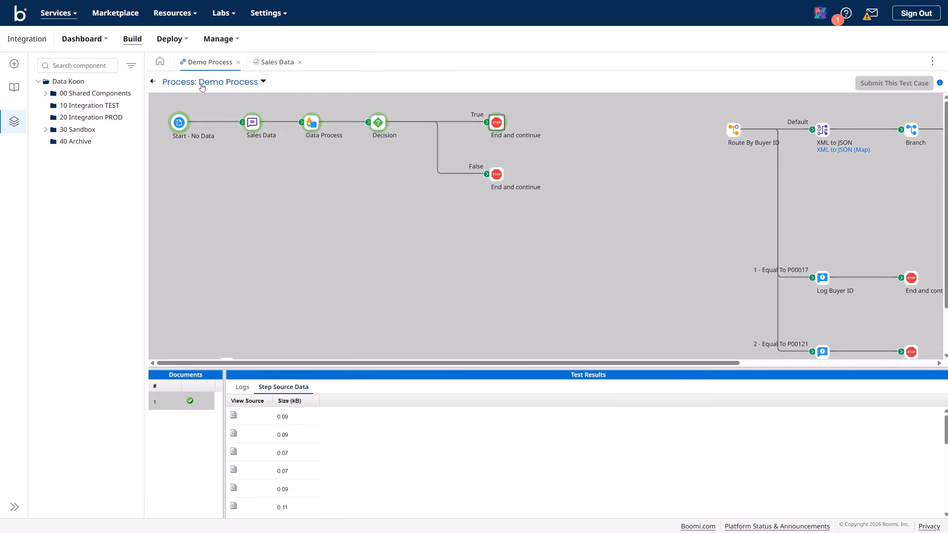
- Leave the test view and set the Decision step's comparison to Equal To, keeping the Sales Data currency element as first value
click(152, 82)
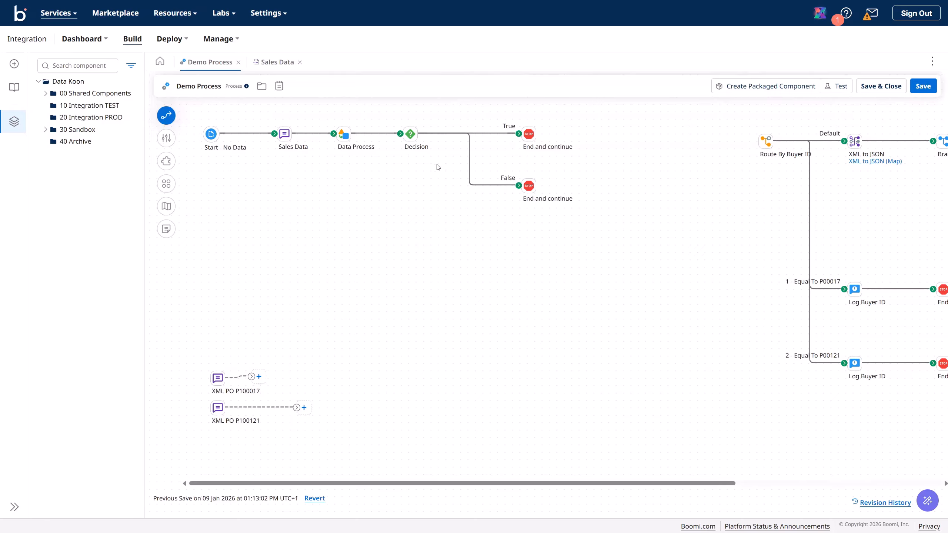
double_click(410, 135)
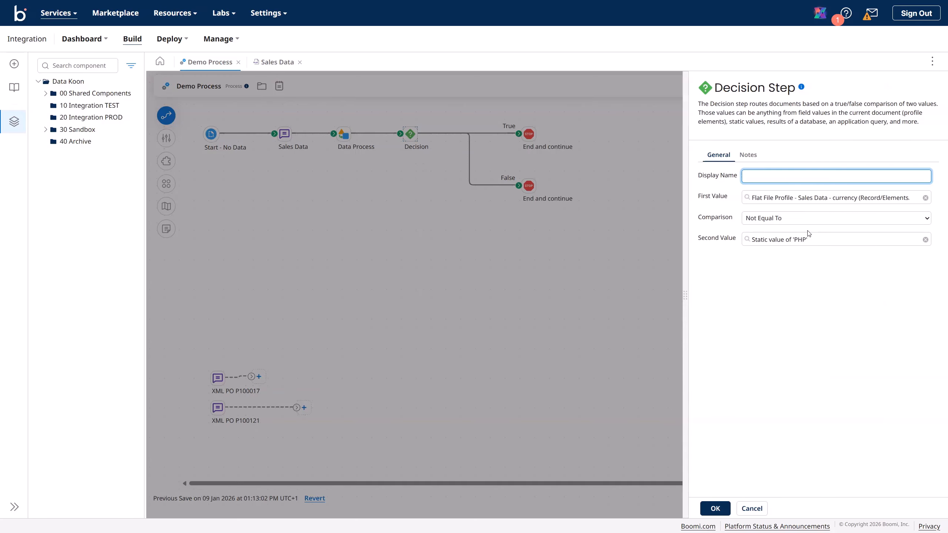
click(788, 219)
click(781, 233)
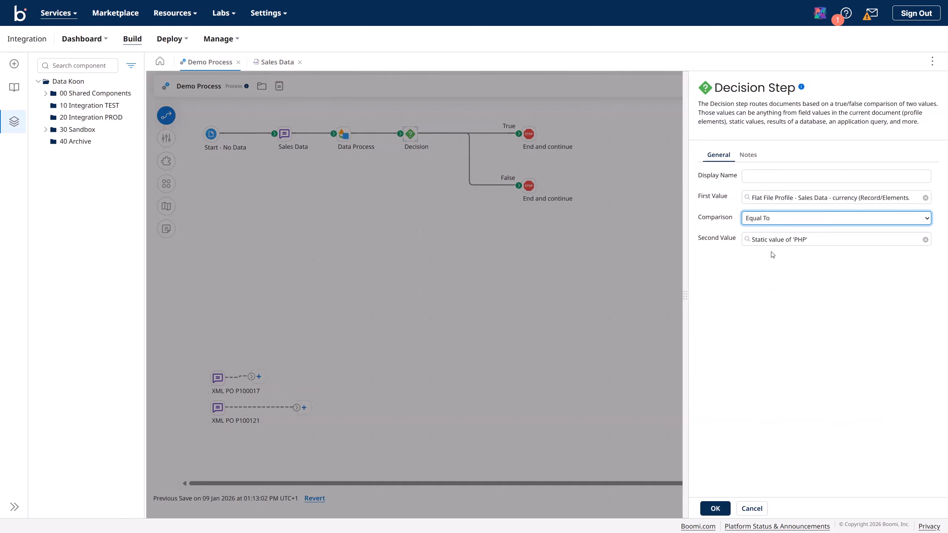
click(779, 202)
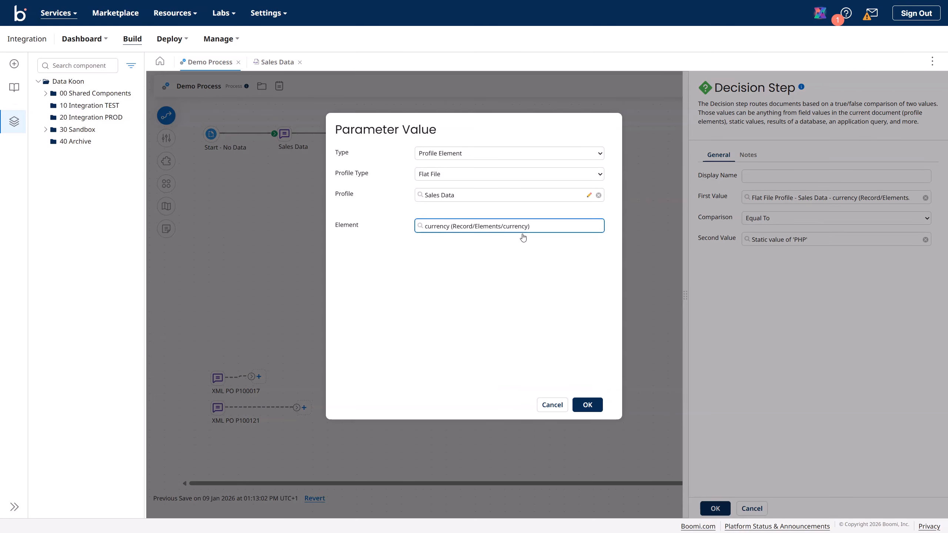
click(587, 404)
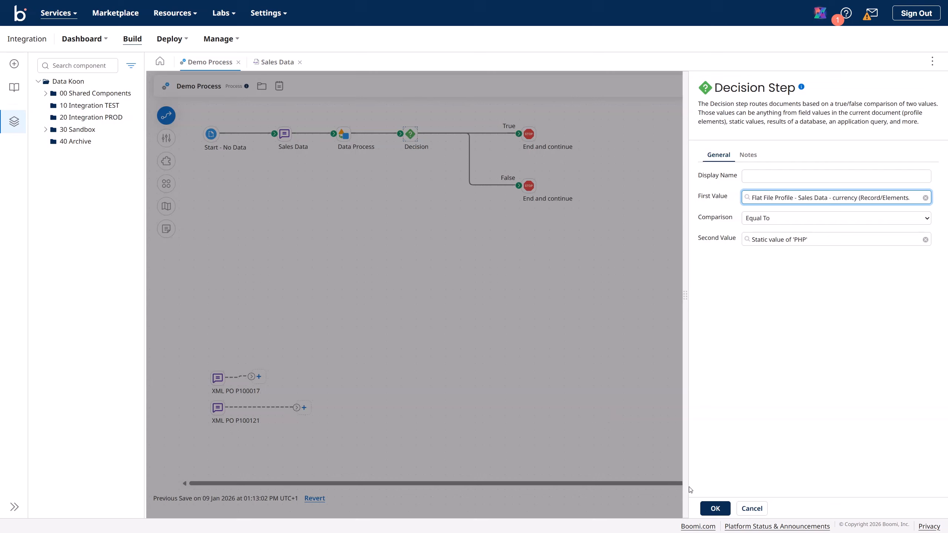
click(714, 508)
- Save the Demo Process with the changed comparison and run a new test on Data Koon TEST
click(923, 86)
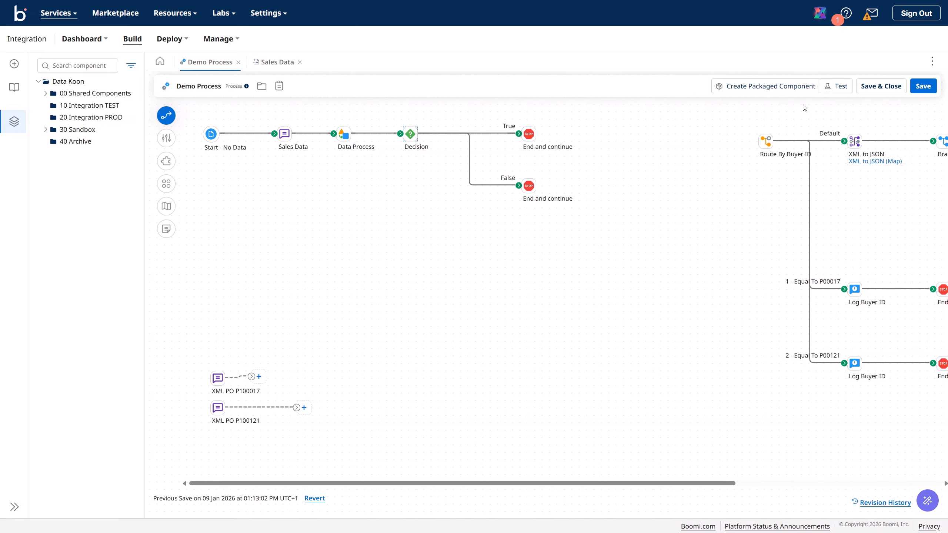
click(838, 86)
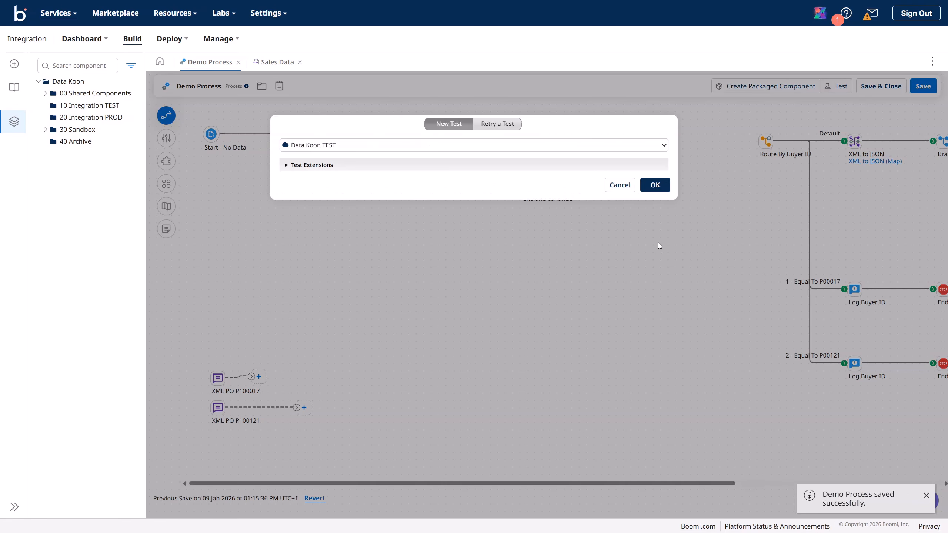
click(655, 185)
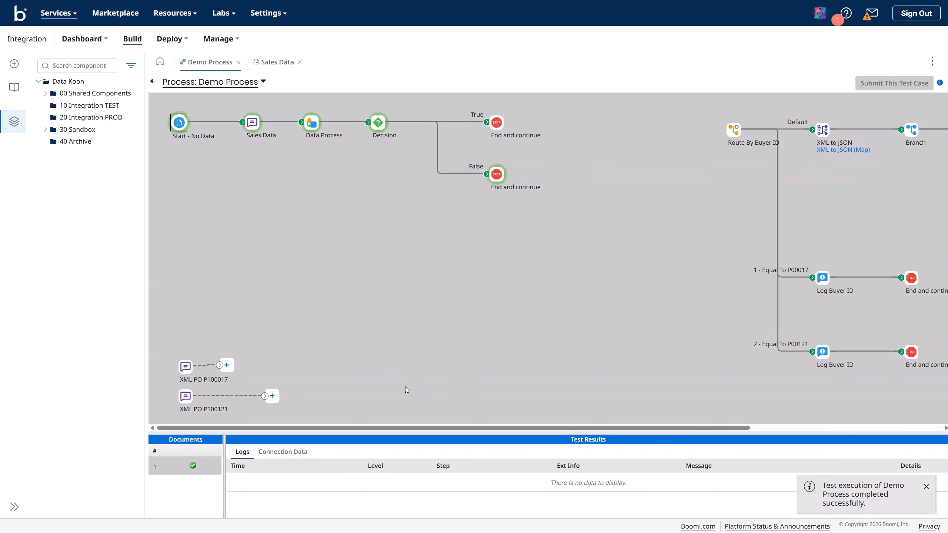
- Enlarge the test results area and examine the first two source documents of the False branch's End and continue step
drag(409, 432, 402, 318)
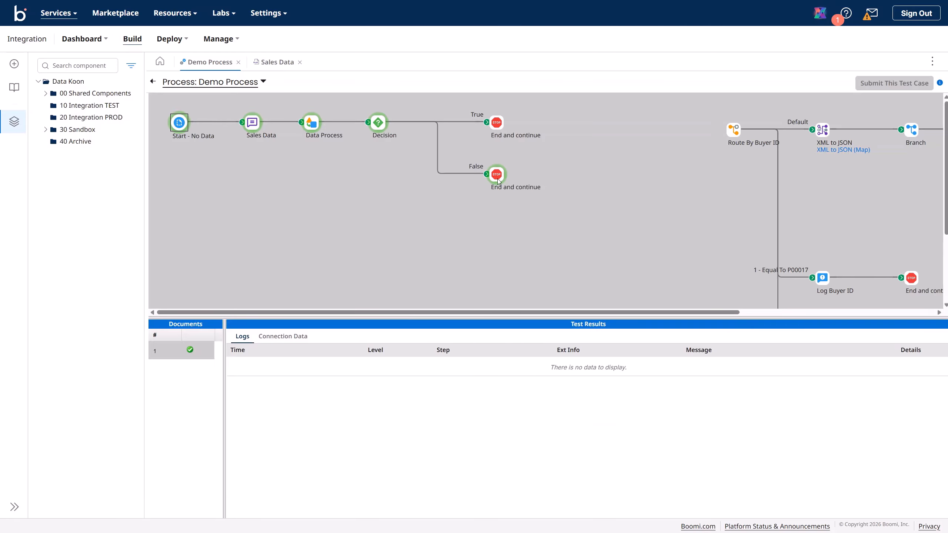
click(497, 177)
click(295, 336)
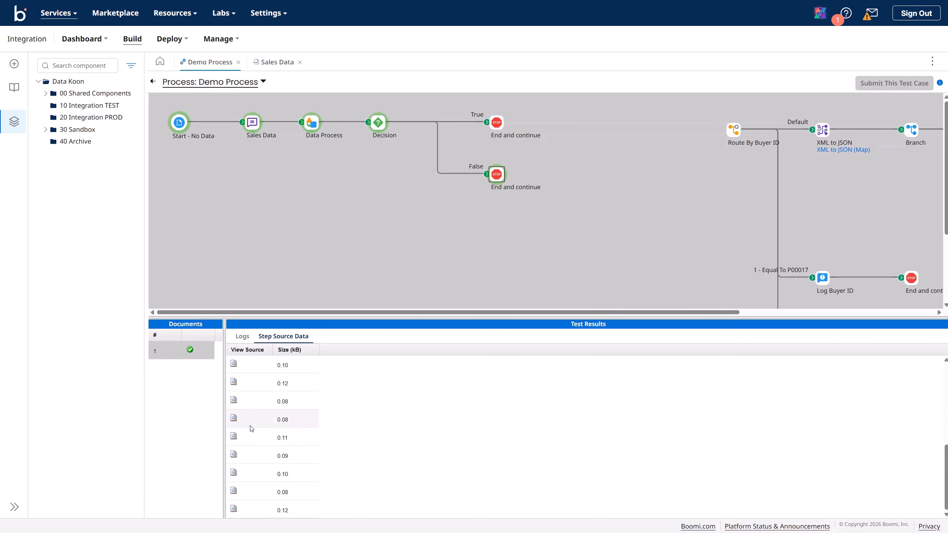
click(233, 365)
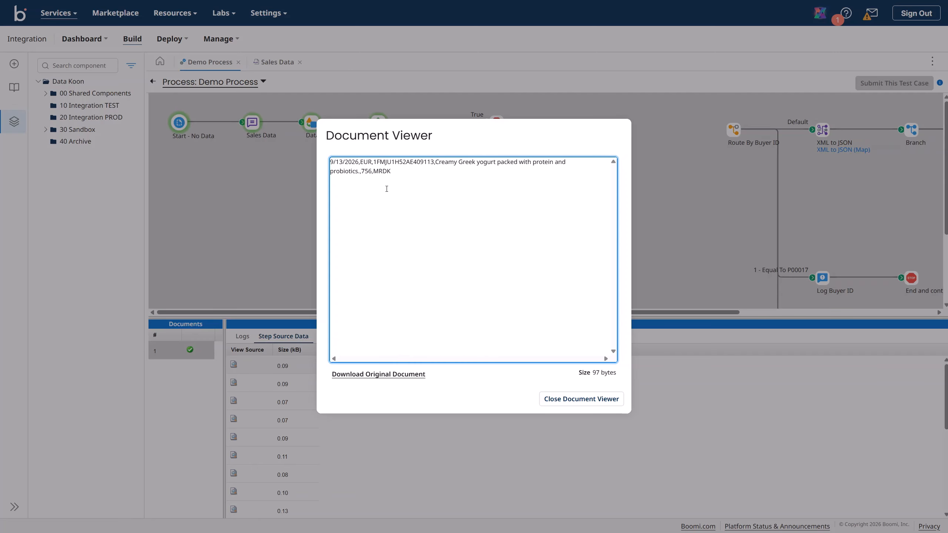
click(564, 399)
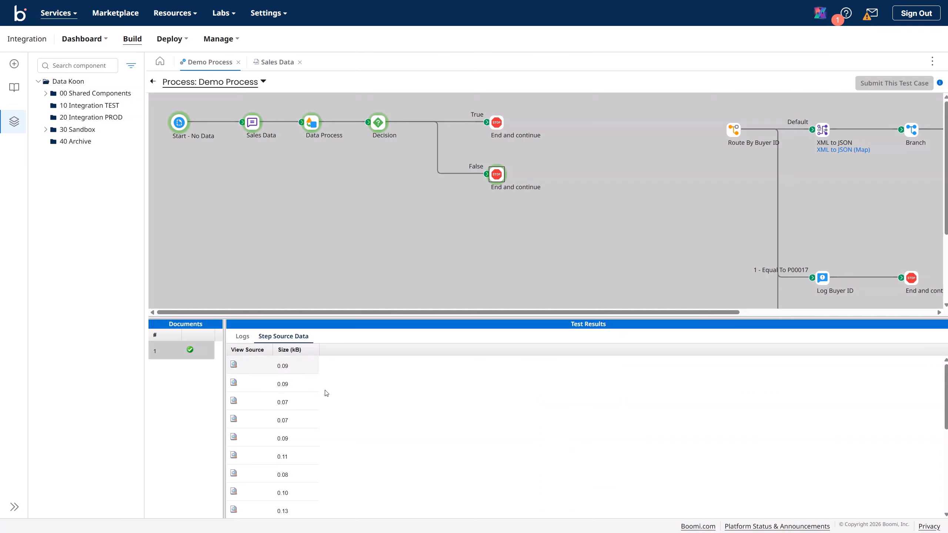
click(233, 383)
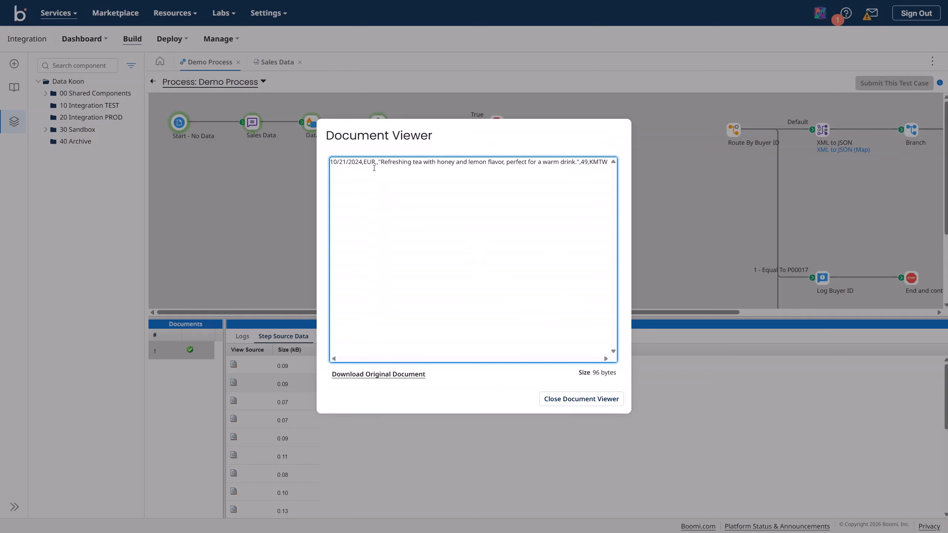
click(566, 407)
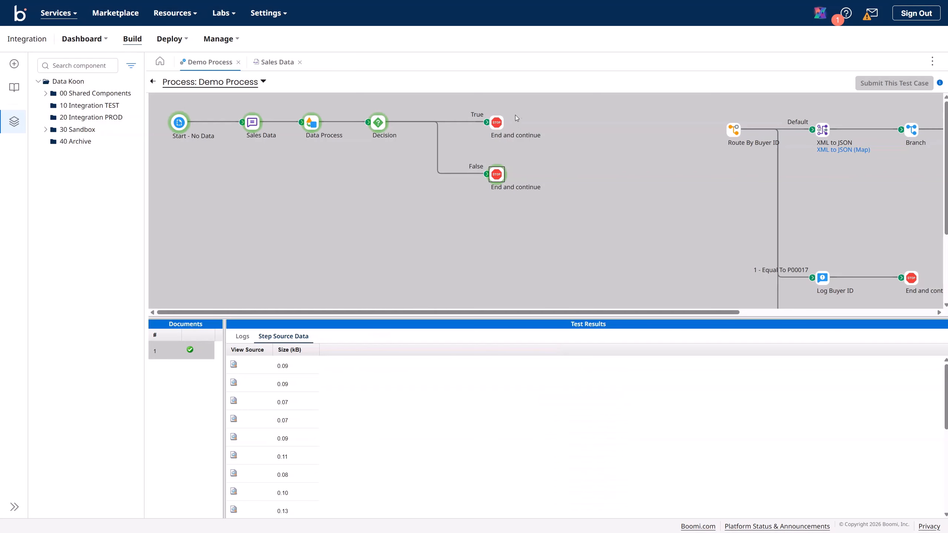
- Check the logs and step source data of the True branch's End and continue step
click(497, 123)
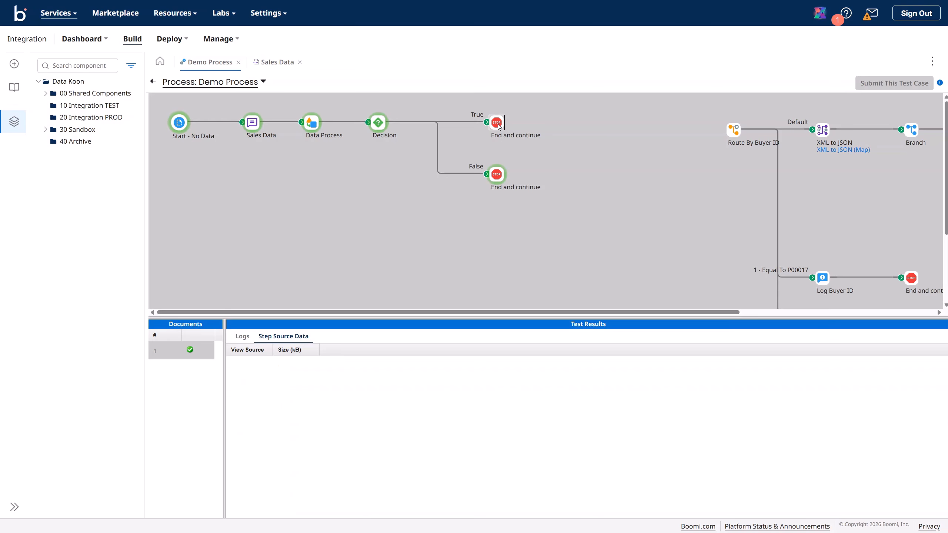
click(242, 337)
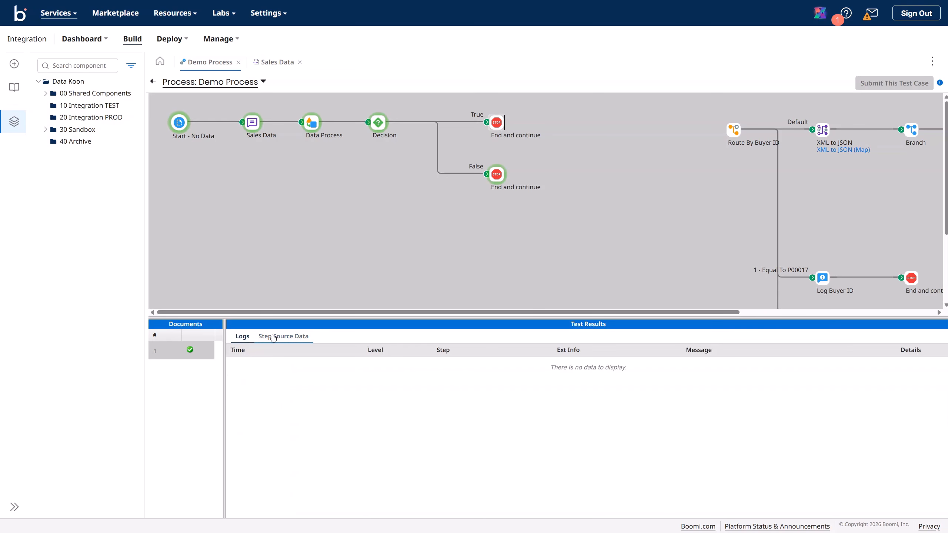
click(277, 338)
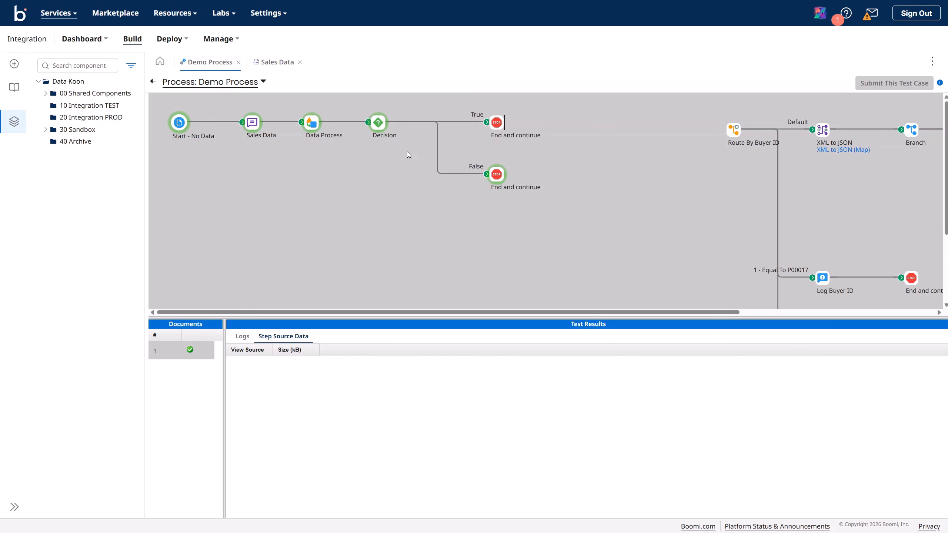
- Inspect the source data of the Decision, Data Process and Sales Data steps, reading the full CSV document at Data Process
click(380, 128)
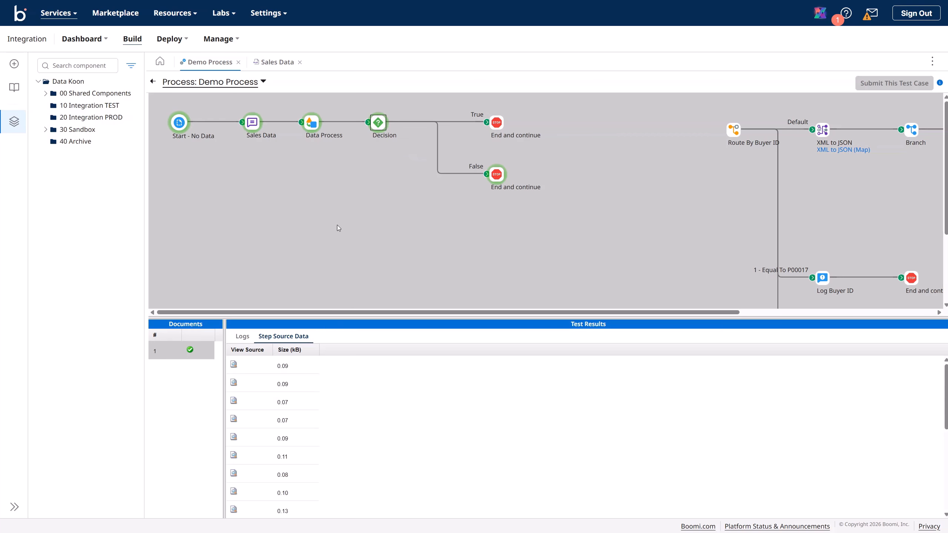
click(315, 127)
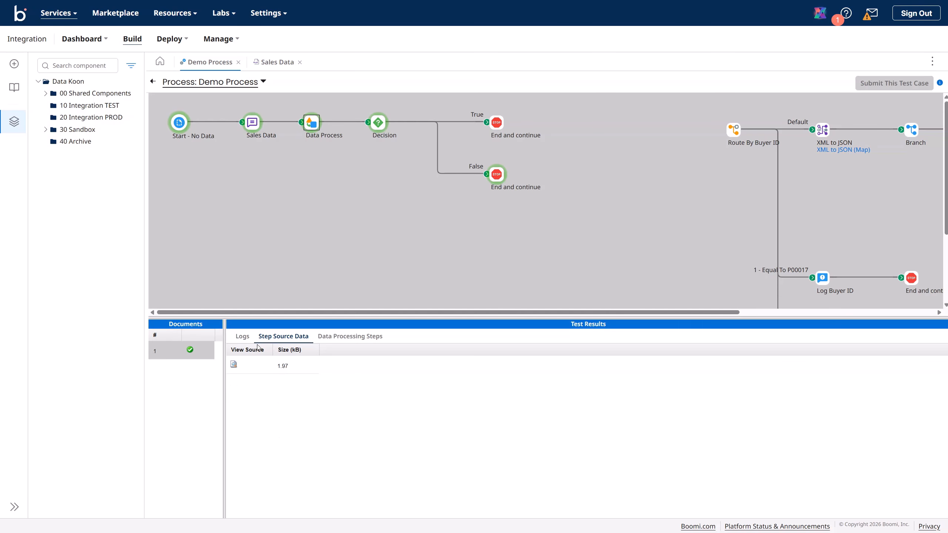
click(234, 364)
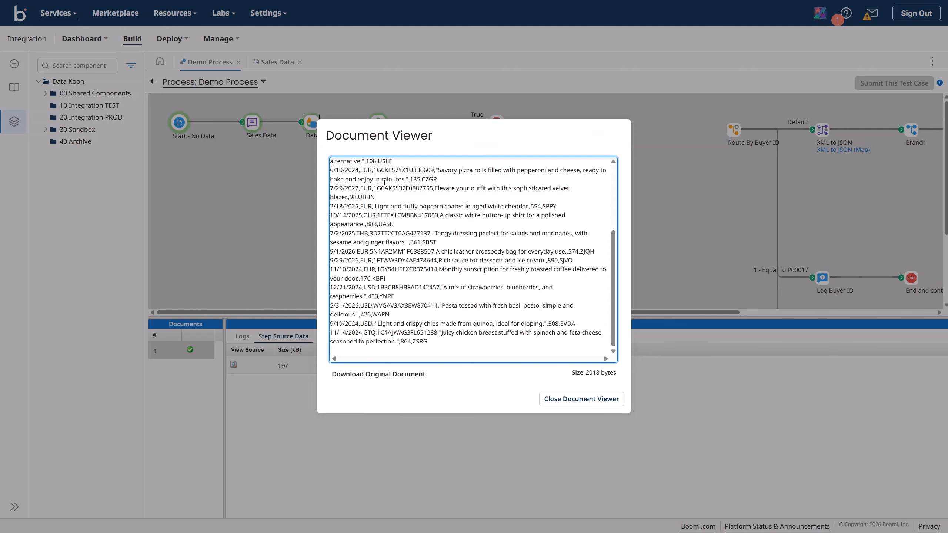
click(581, 398)
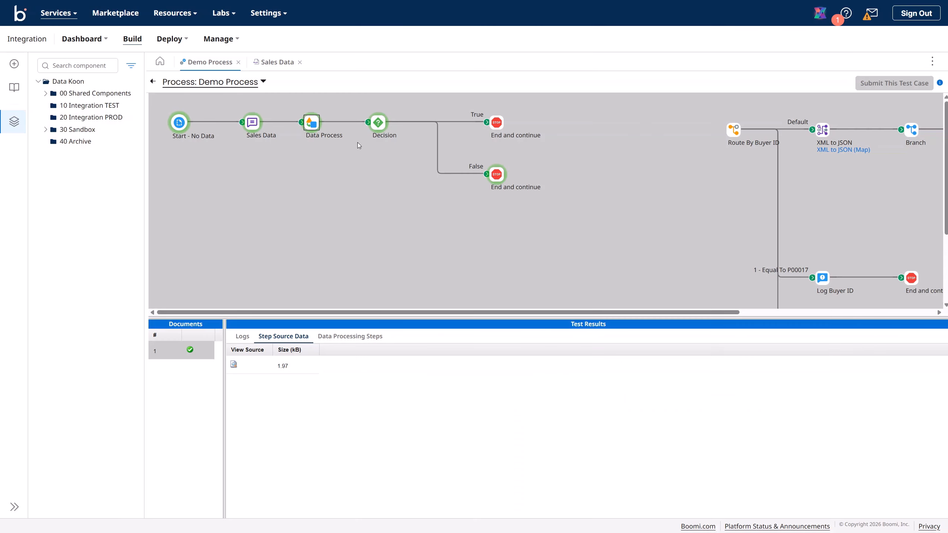
click(252, 125)
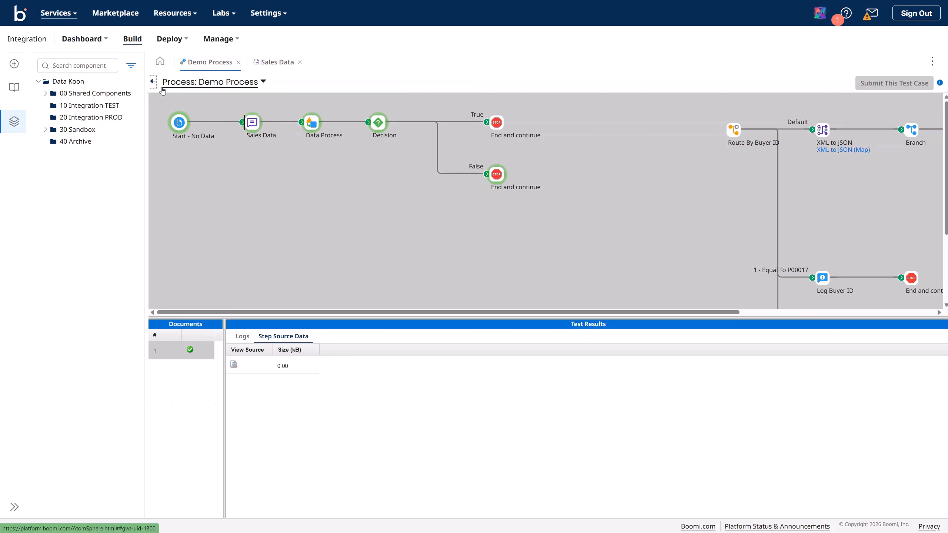
- Return to the process canvas and review the Search/Replace find and replace texts in the Data Process step, leaving them as they are
click(152, 81)
double_click(343, 145)
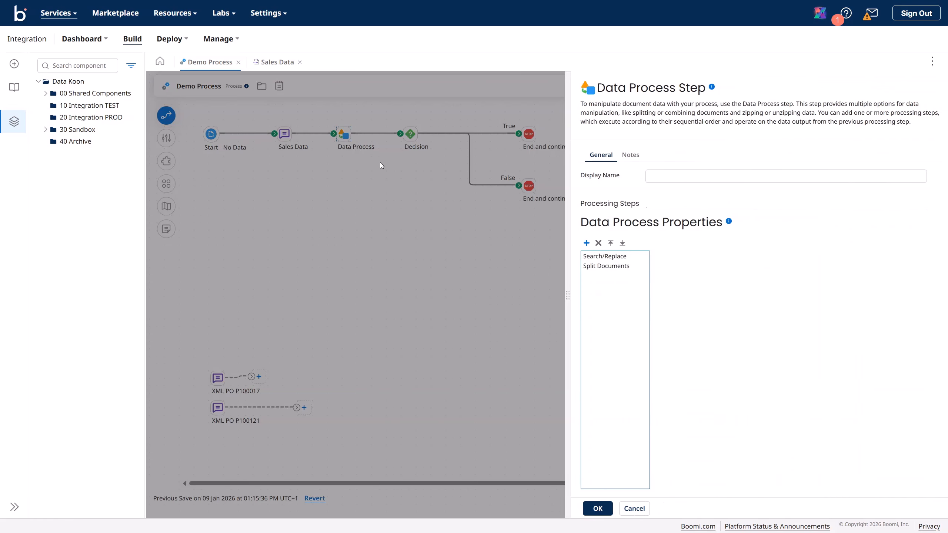
click(602, 256)
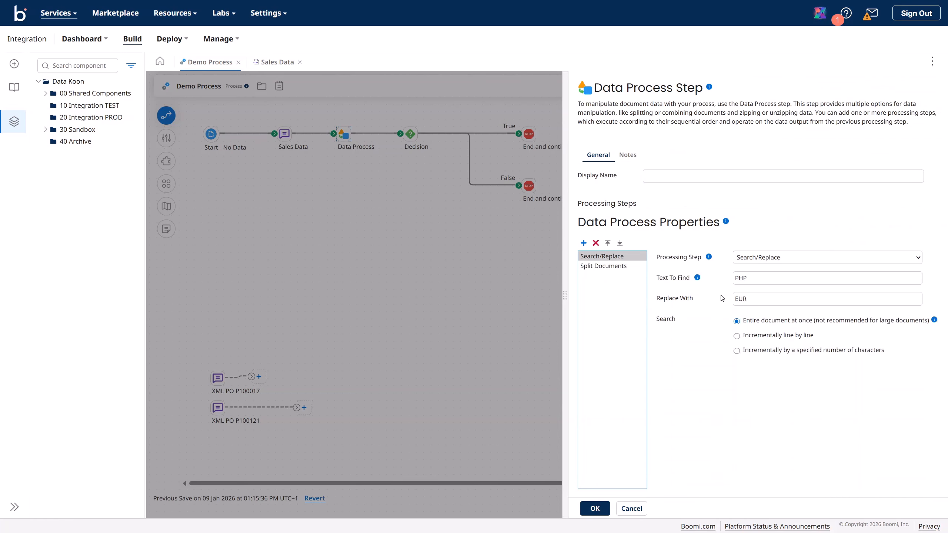
click(741, 283)
drag(746, 281, 724, 279)
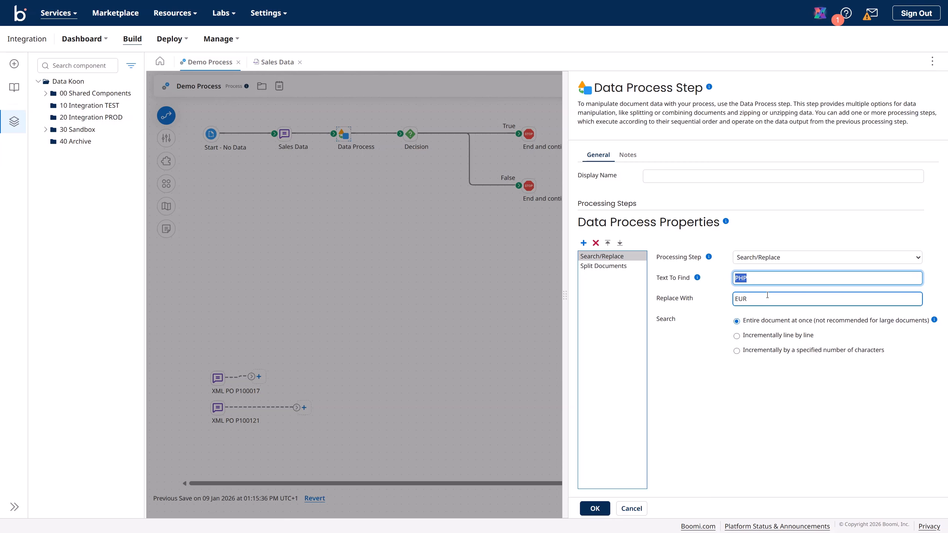
drag(757, 302, 733, 297)
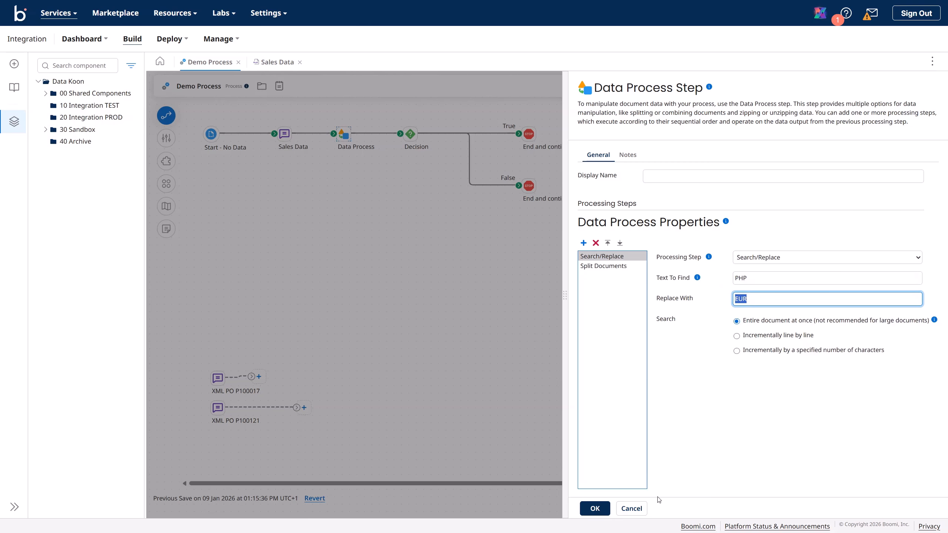
click(632, 510)
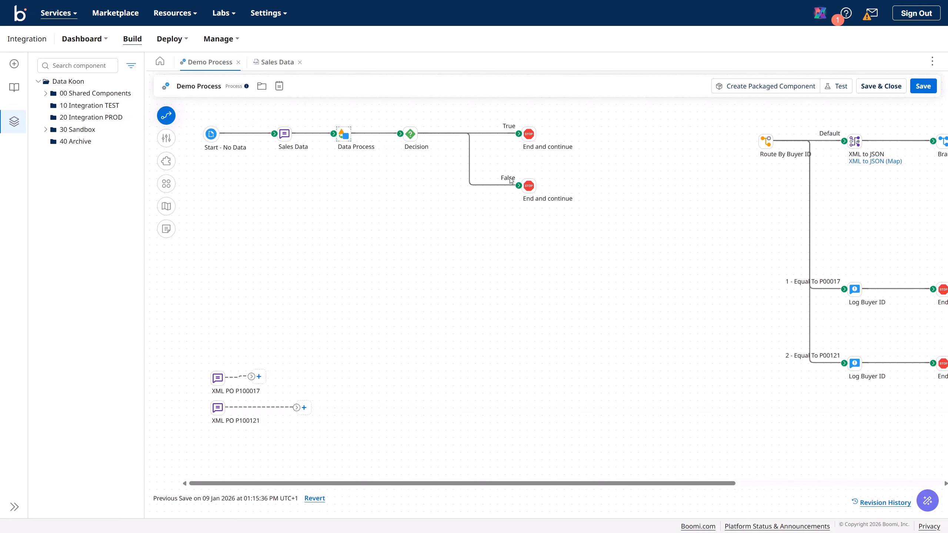
- Set the Decision step's comparison to Not Equal To and its second value to the static value CNY
click(410, 135)
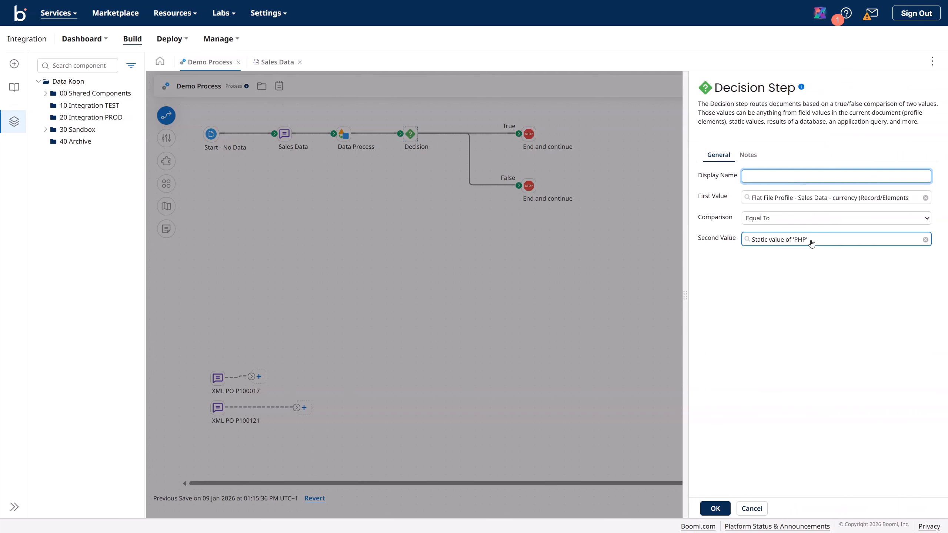
click(776, 222)
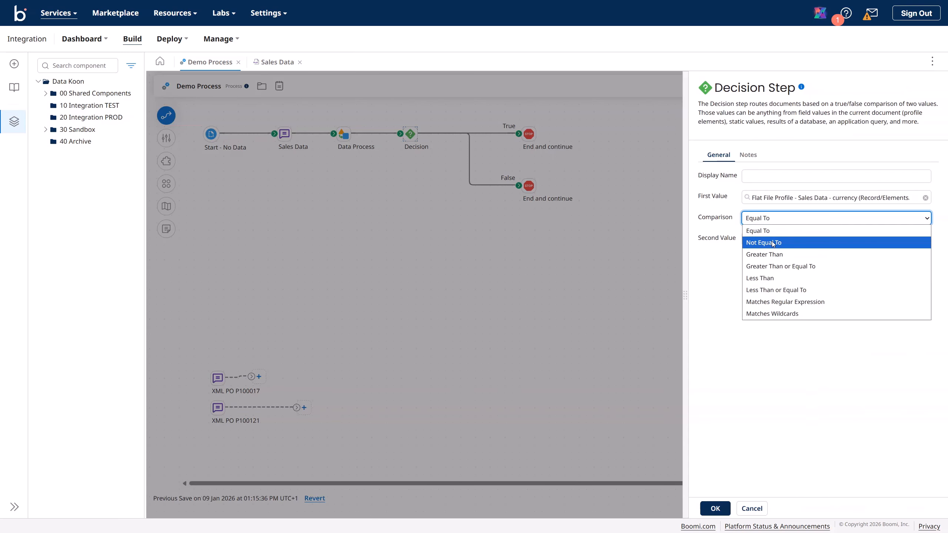
click(773, 243)
click(777, 241)
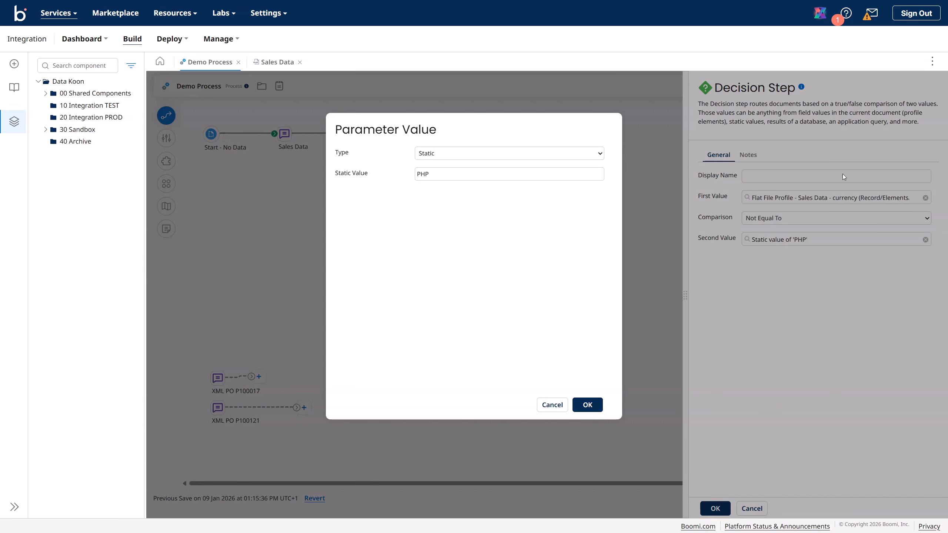
drag(492, 178, 366, 173)
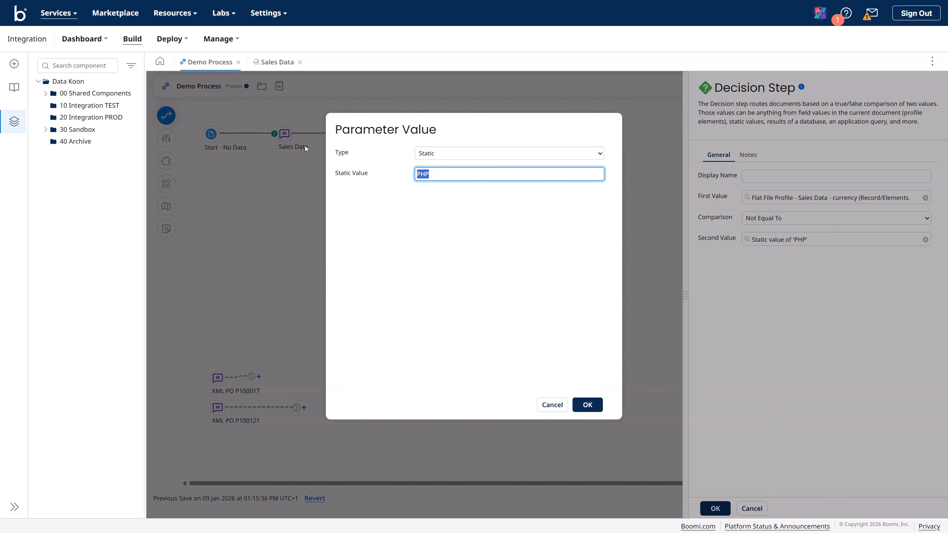
text(CNY)
click(588, 405)
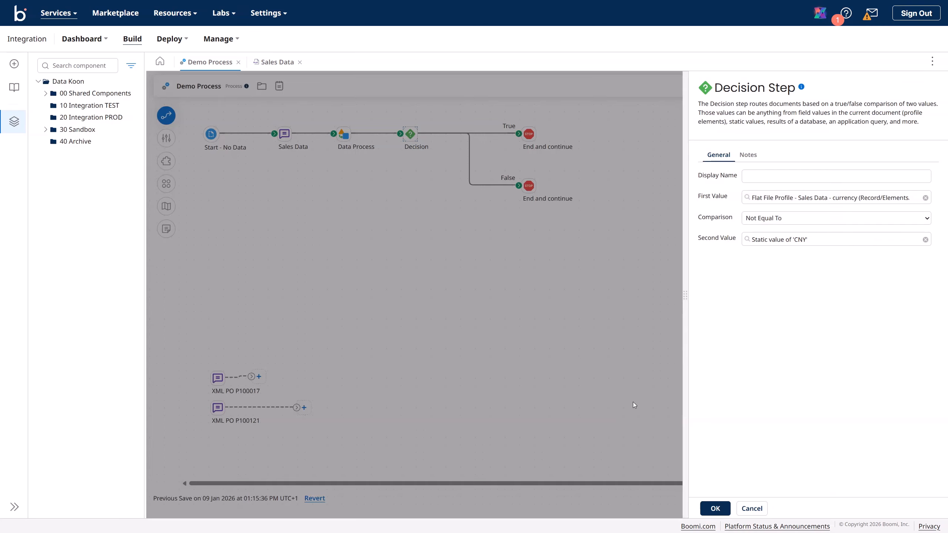
click(714, 508)
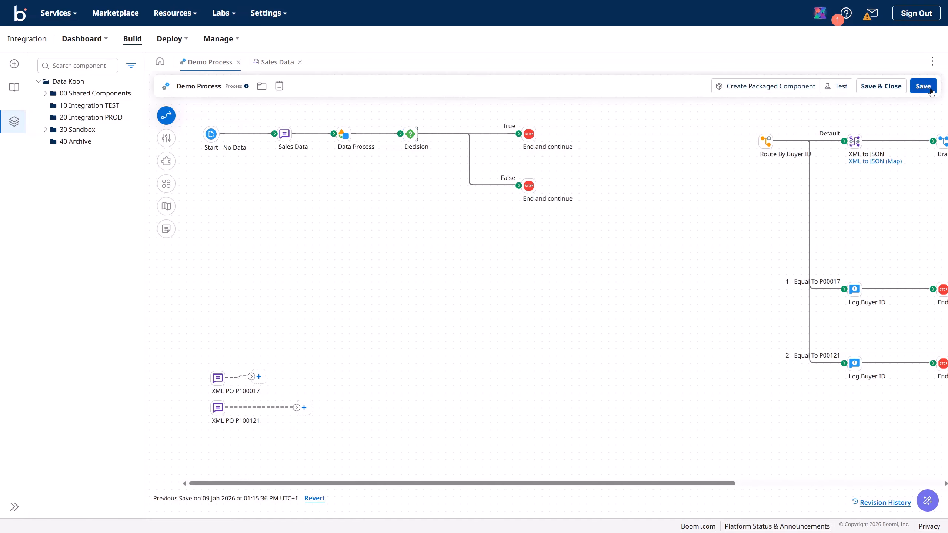
- Save the Demo Process with the CNY condition and run a new test on Data Koon TEST
click(931, 91)
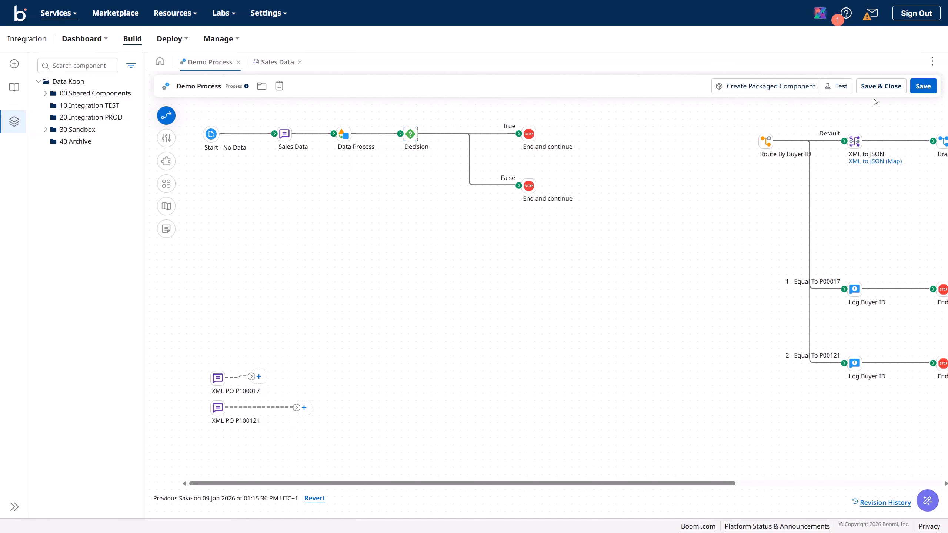
click(837, 87)
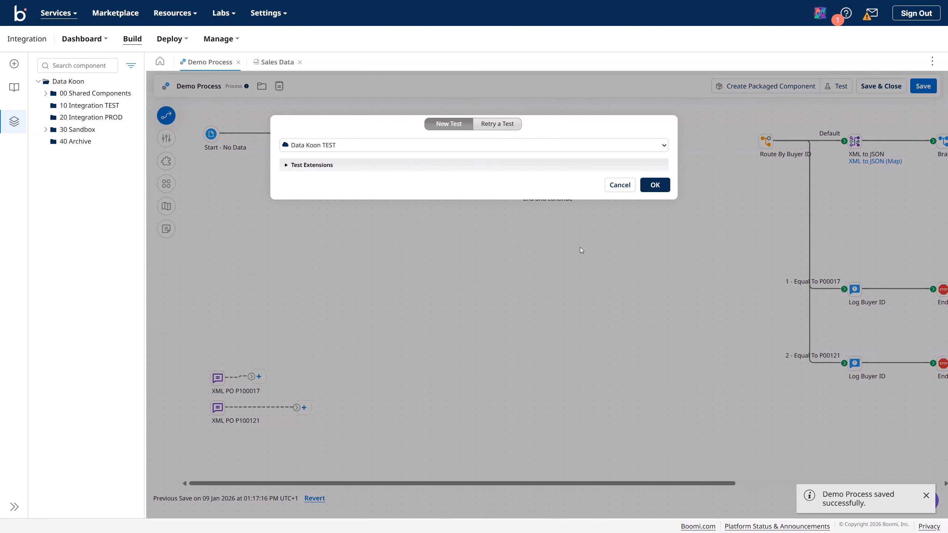
click(645, 185)
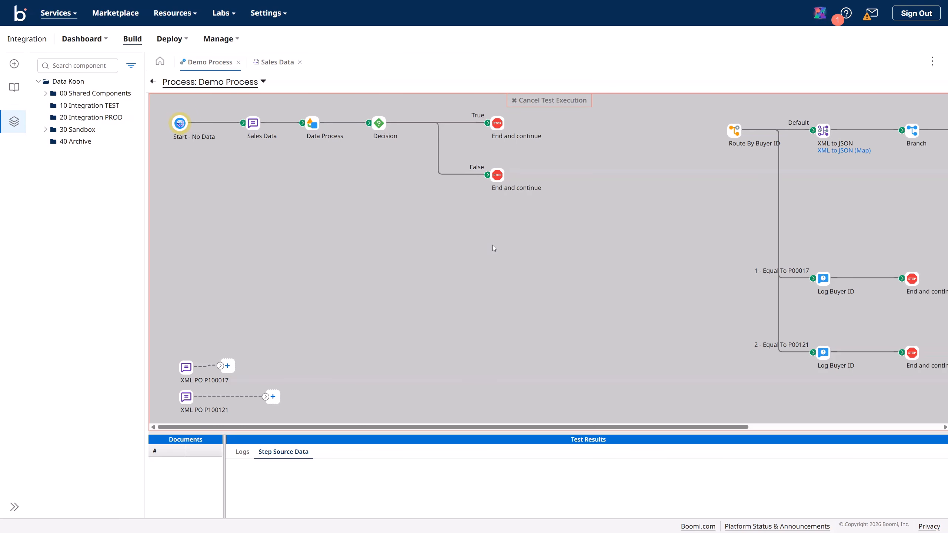
- Examine the list of step source documents that reached the True branch's End and continue step
click(496, 124)
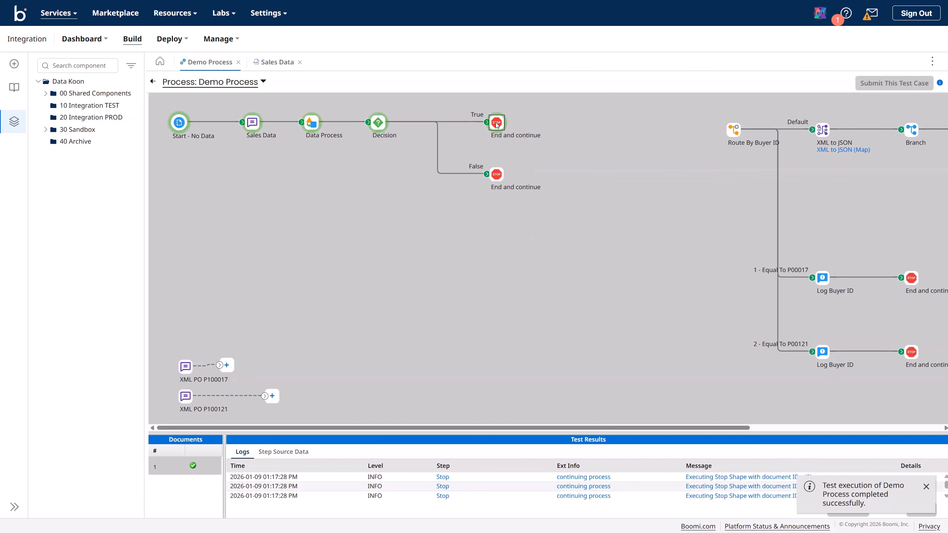
click(276, 453)
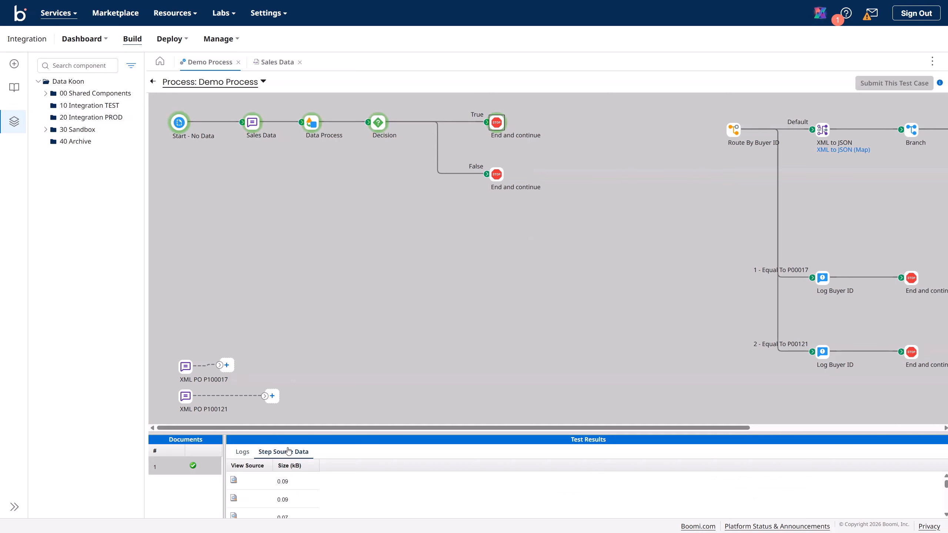
drag(394, 434, 392, 309)
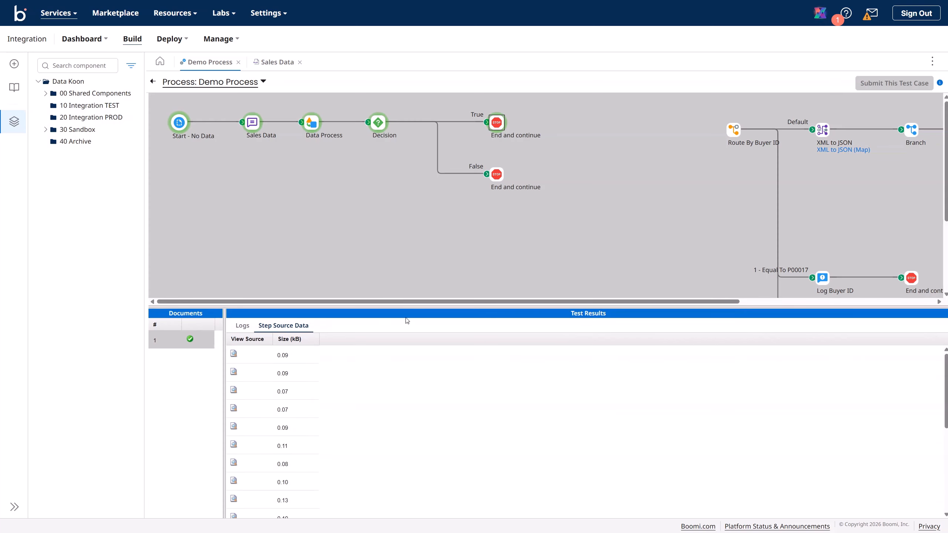
scroll(359, 399, down, 3)
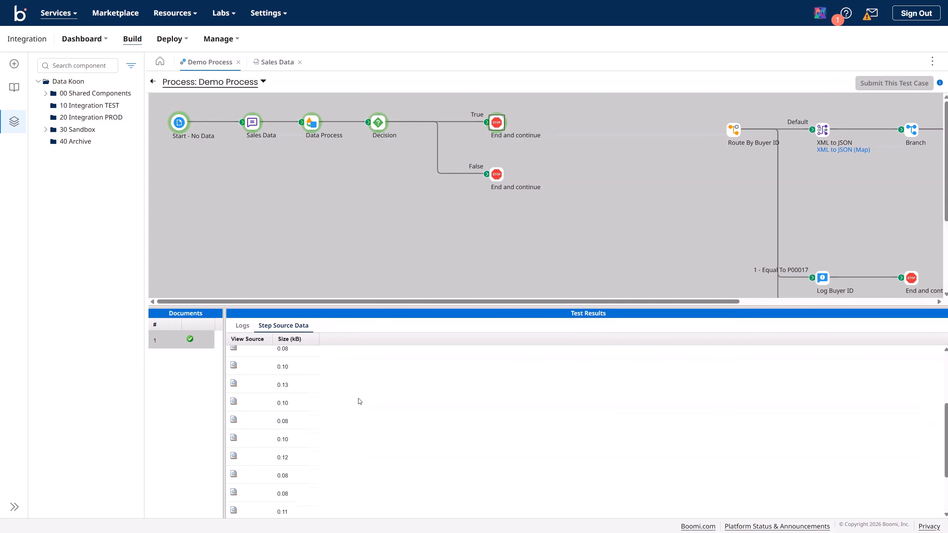
scroll(361, 407, up, 5)
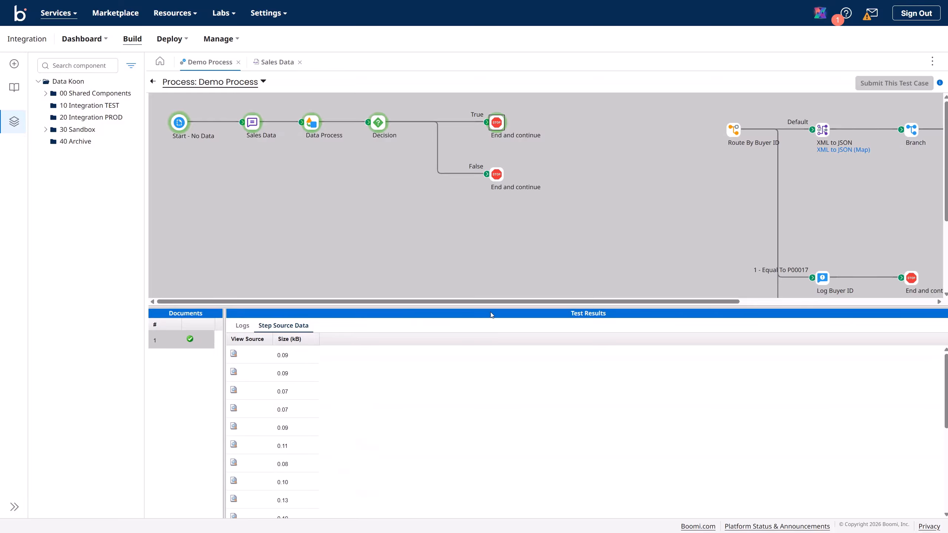
drag(492, 307, 491, 351)
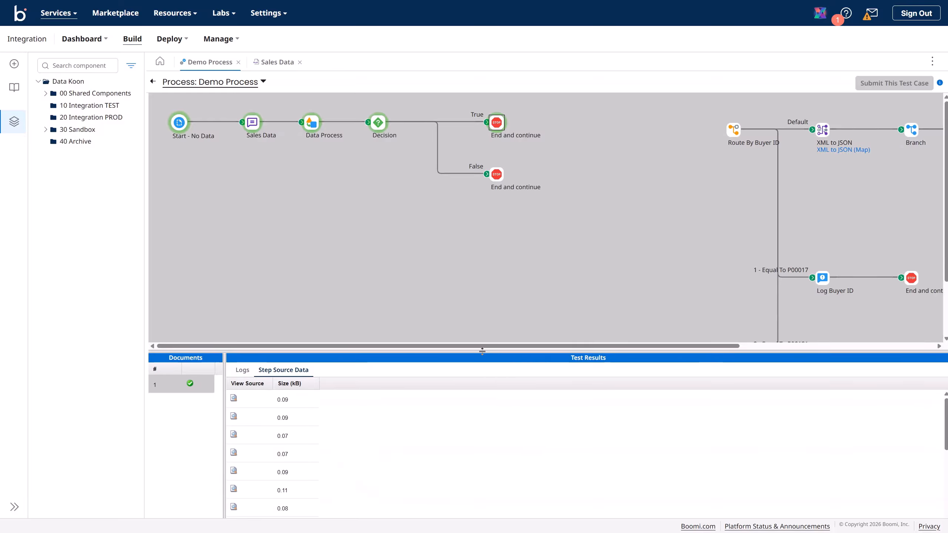
- Return to the process canvas and set the Decision step's comparison to Equal To
click(155, 84)
click(412, 135)
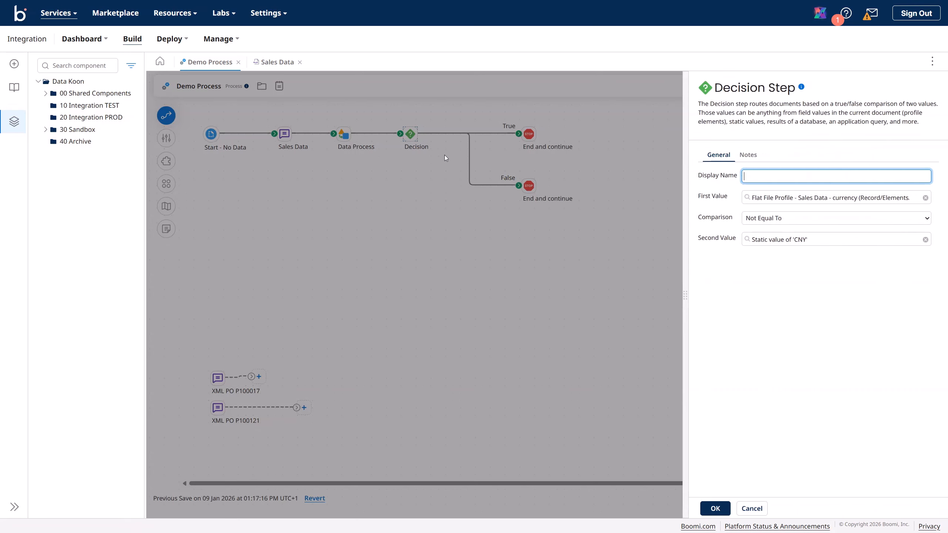
click(777, 218)
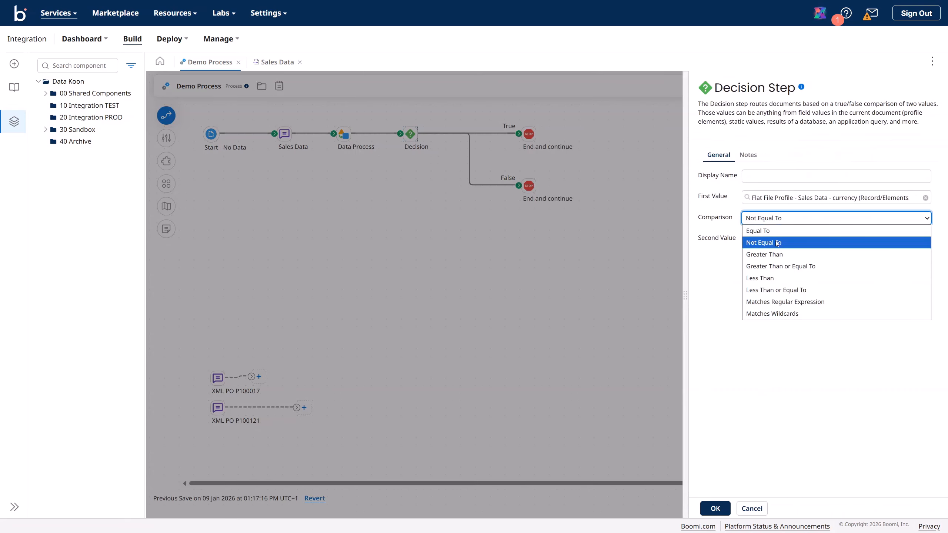
click(764, 231)
click(715, 508)
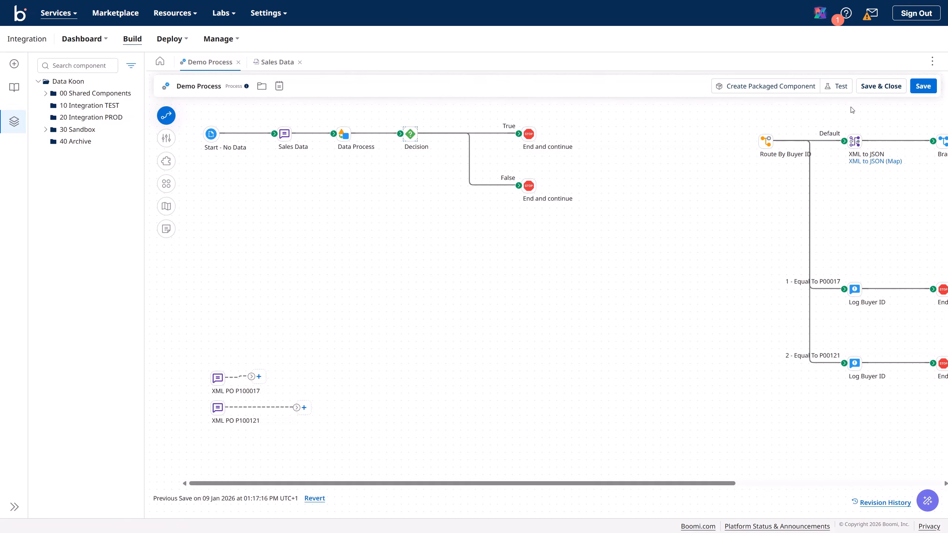
- Save the Demo Process with the Equal To comparison and run another new test
click(923, 89)
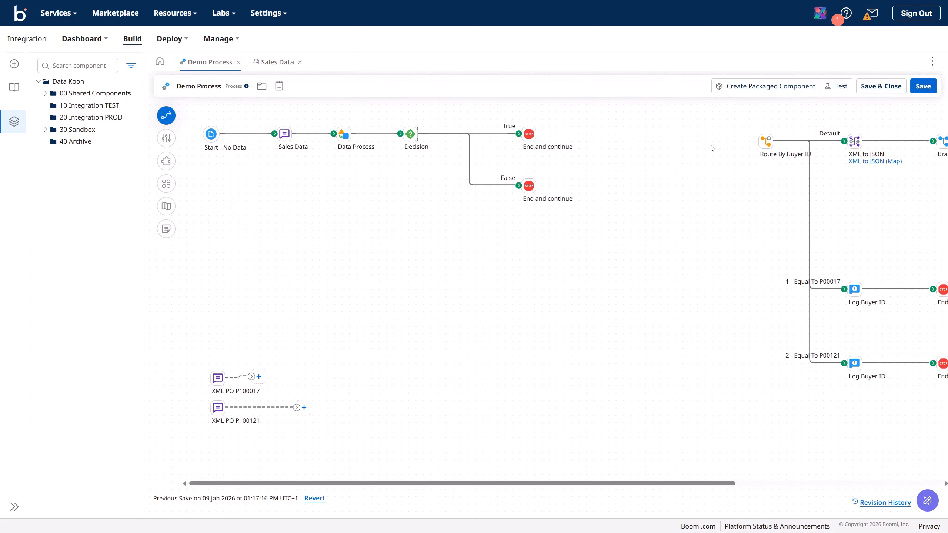
click(840, 87)
click(659, 187)
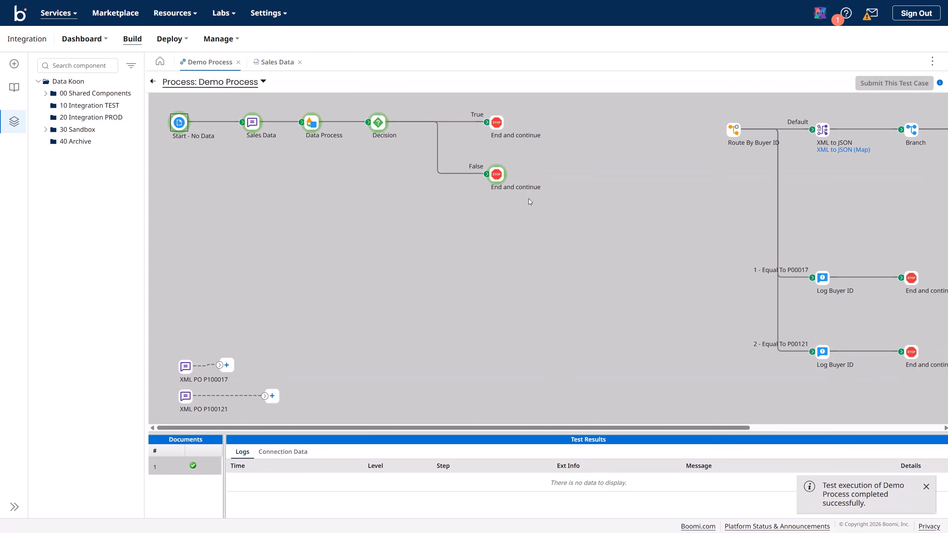
- Examine the full list of step source documents at the False branch's End and continue step, resizing the test results area as needed
click(495, 175)
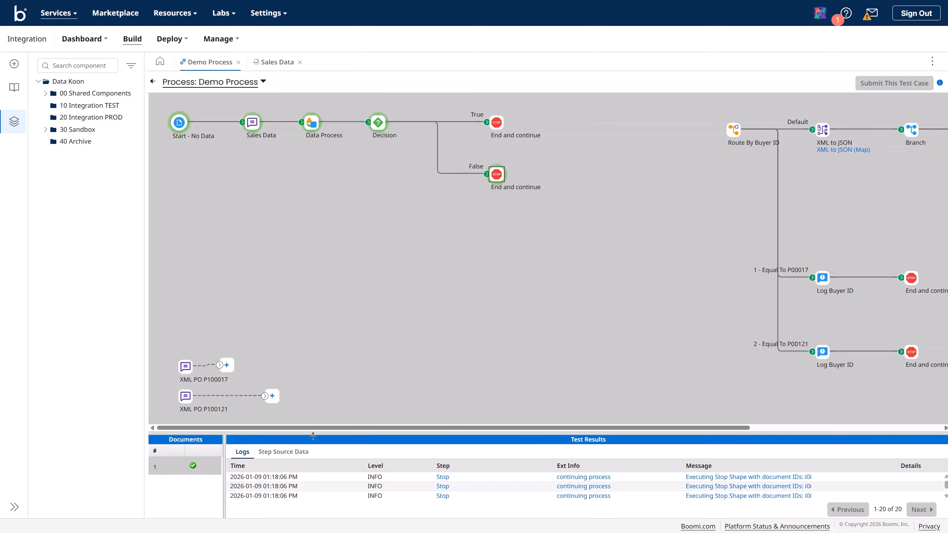
click(295, 452)
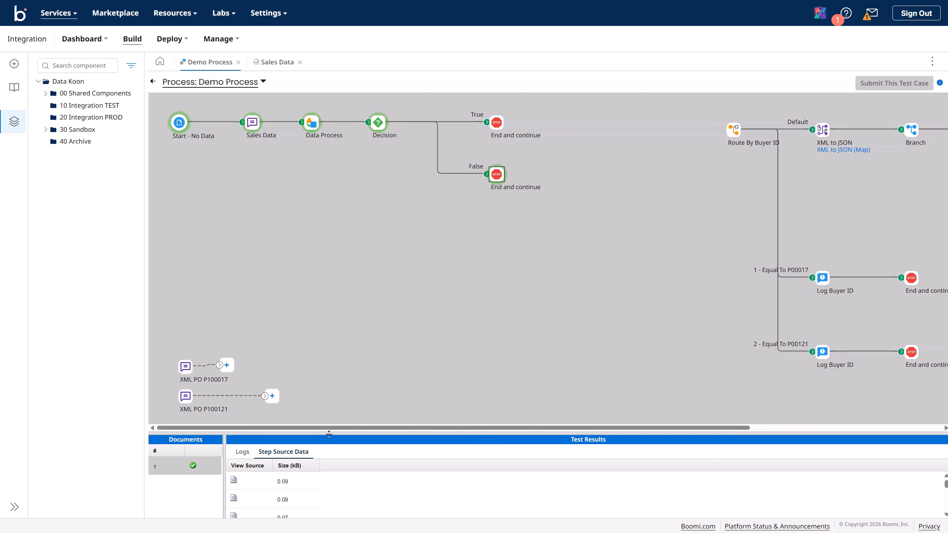
drag(329, 433, 332, 296)
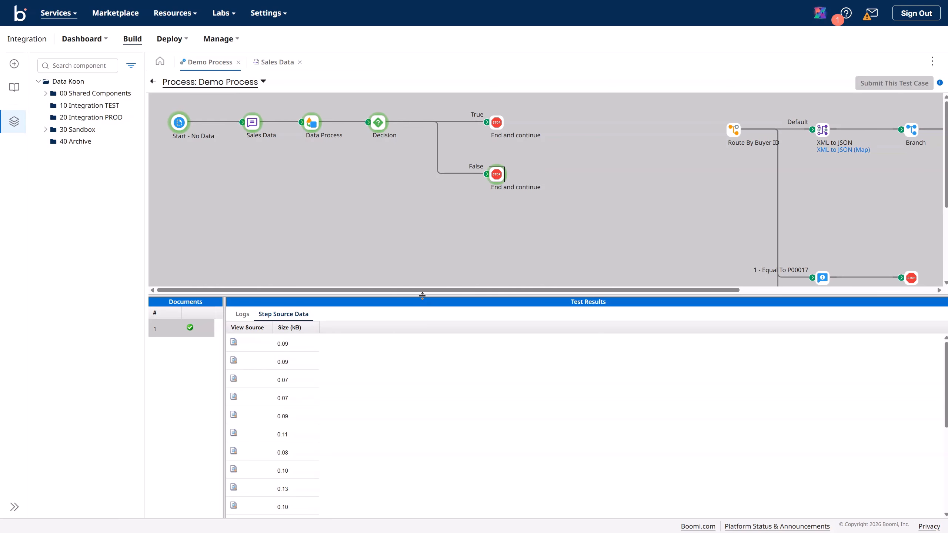
scroll(256, 421, down, 3)
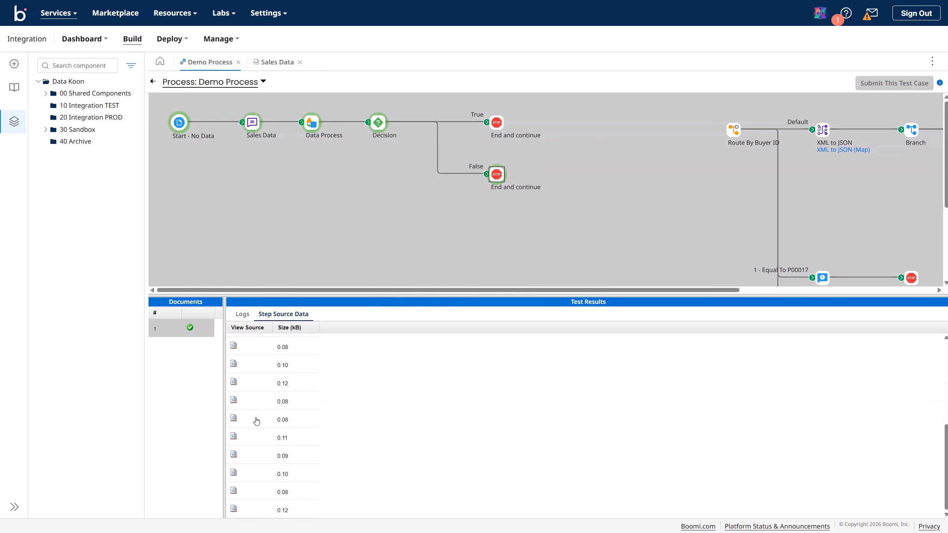
scroll(256, 420, up, 3)
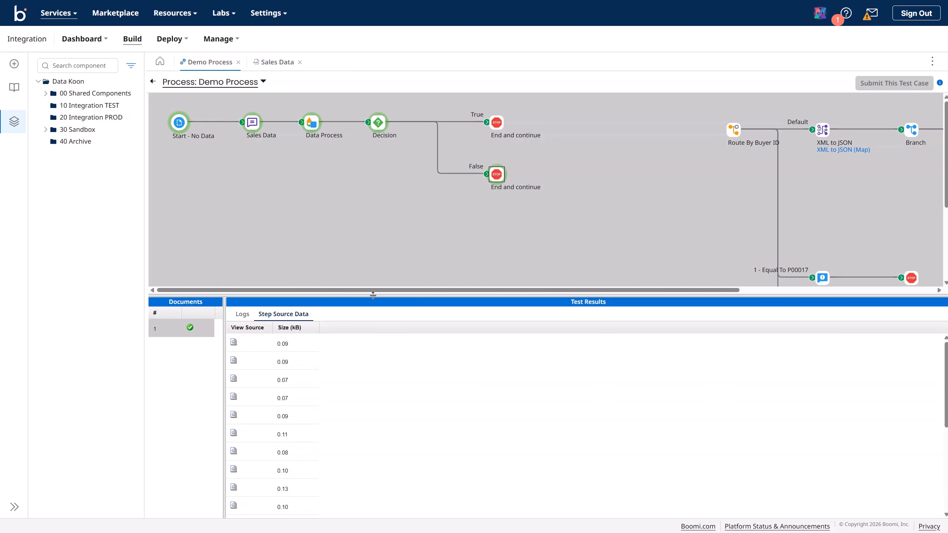
drag(373, 295, 370, 358)
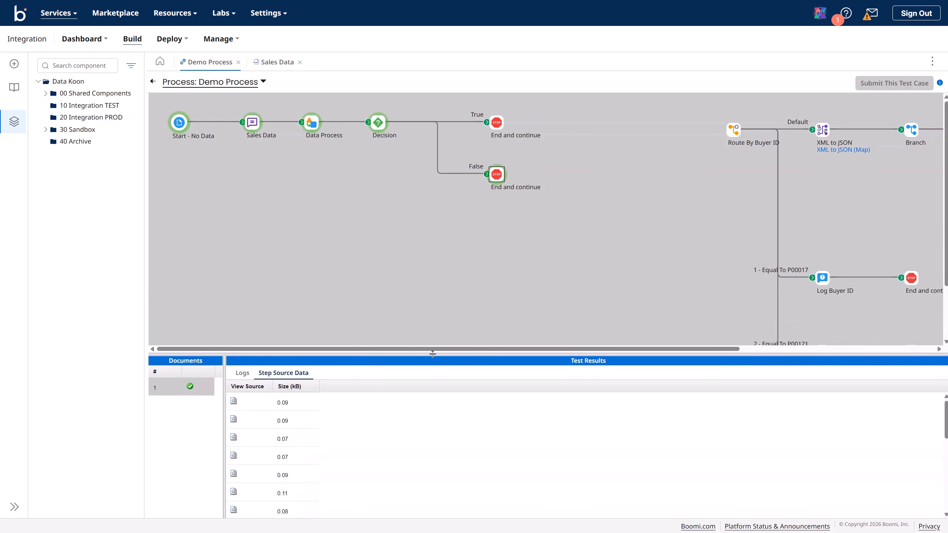
drag(432, 353, 446, 241)
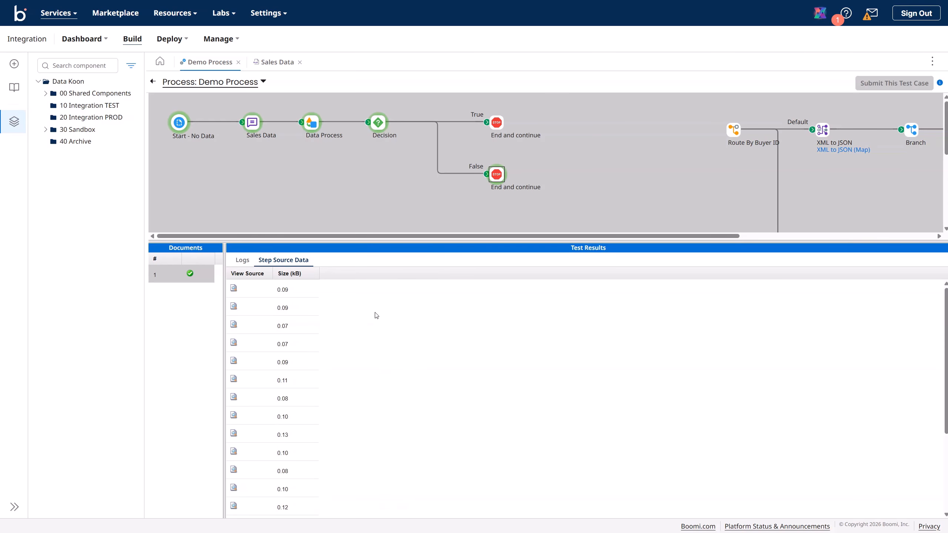
drag(427, 242, 424, 198)
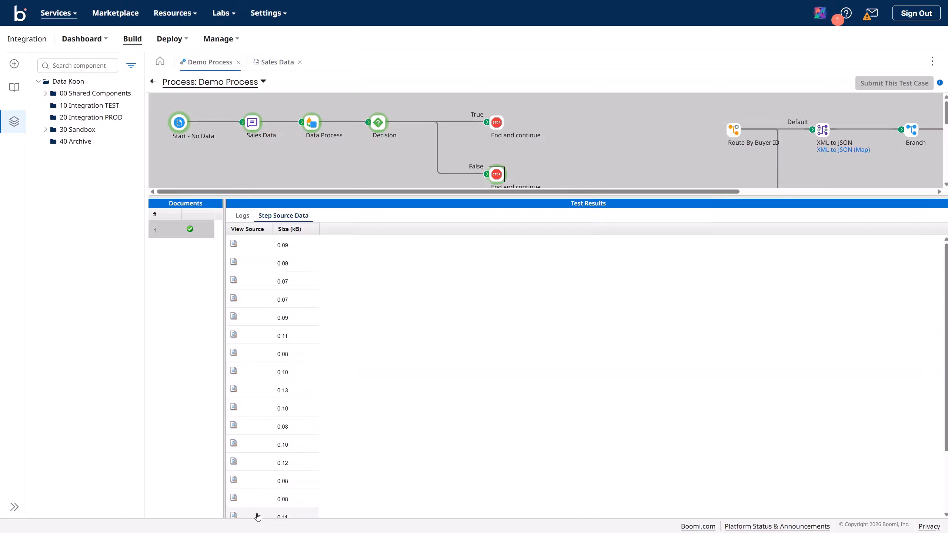
scroll(332, 492, down, 2)
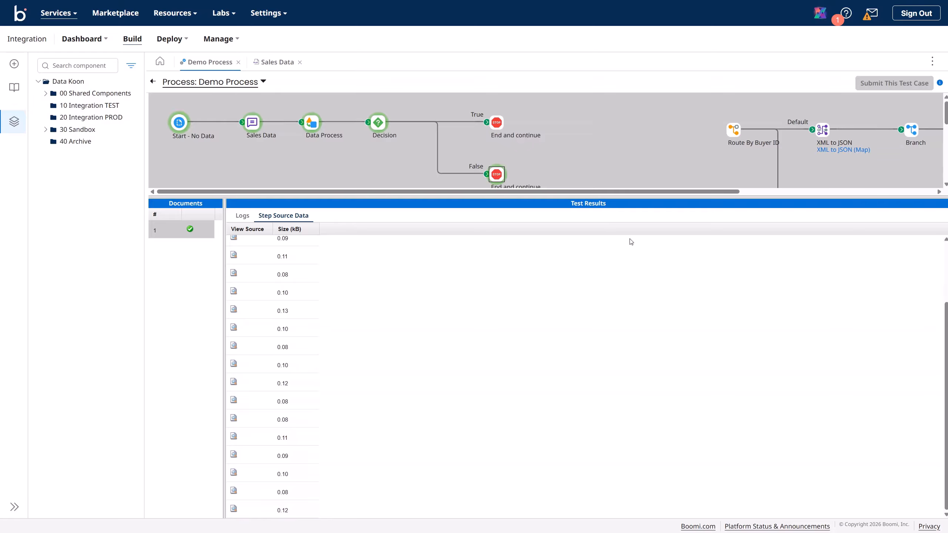
drag(615, 207, 588, 432)
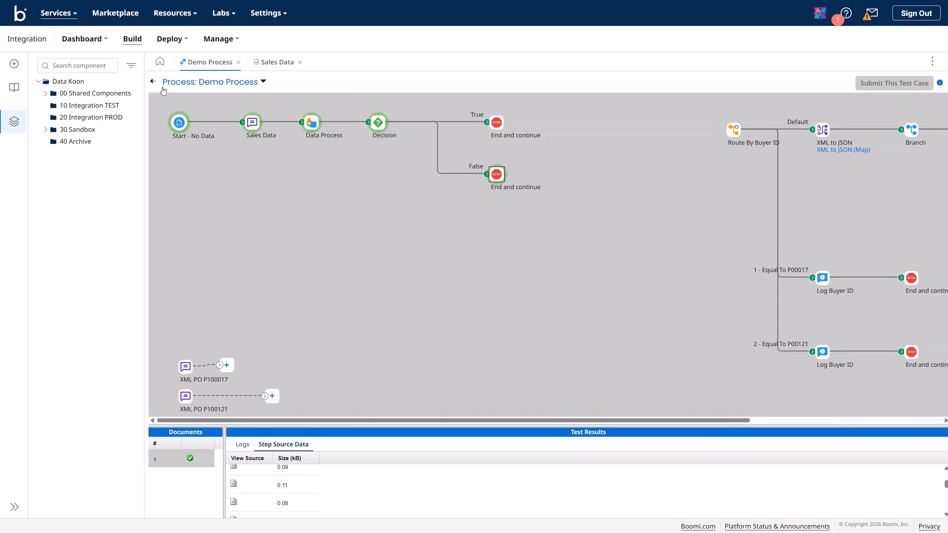
- Return to the process canvas and reselect the Sales Data profile's currency element as the Decision step's first value, reviewing the available parameter types
click(152, 81)
double_click(424, 141)
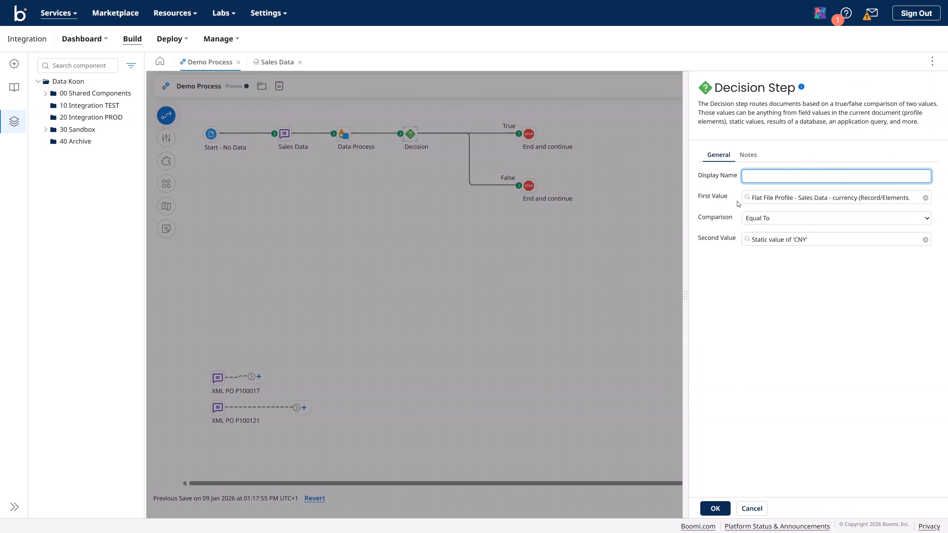
click(765, 199)
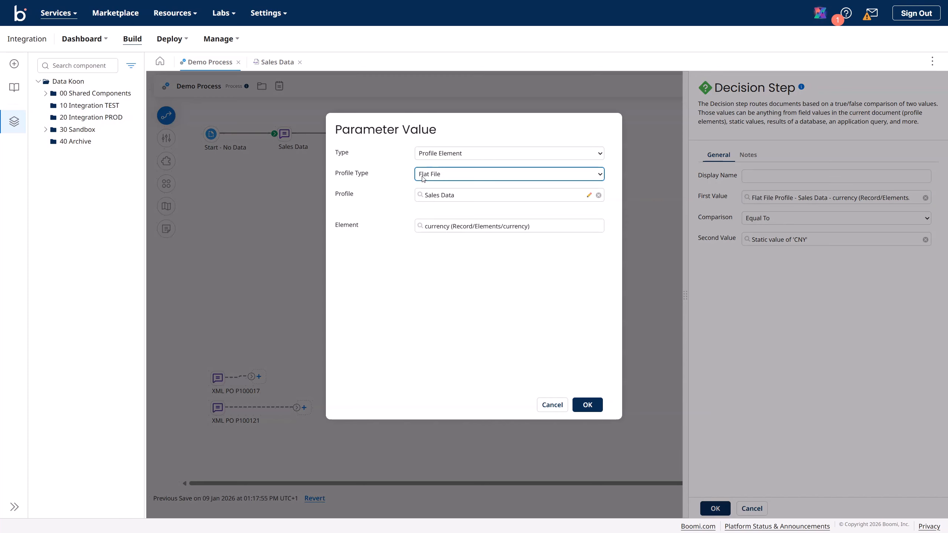
click(439, 232)
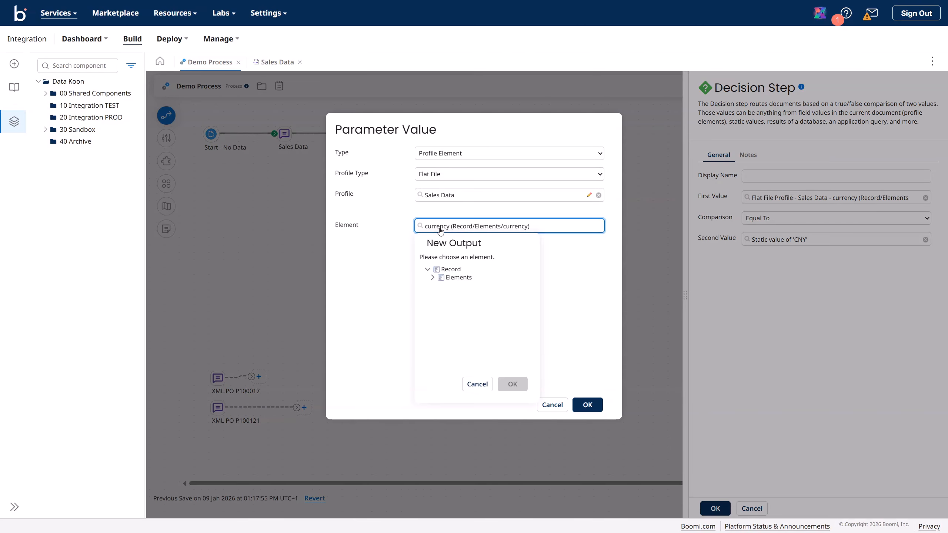
click(432, 279)
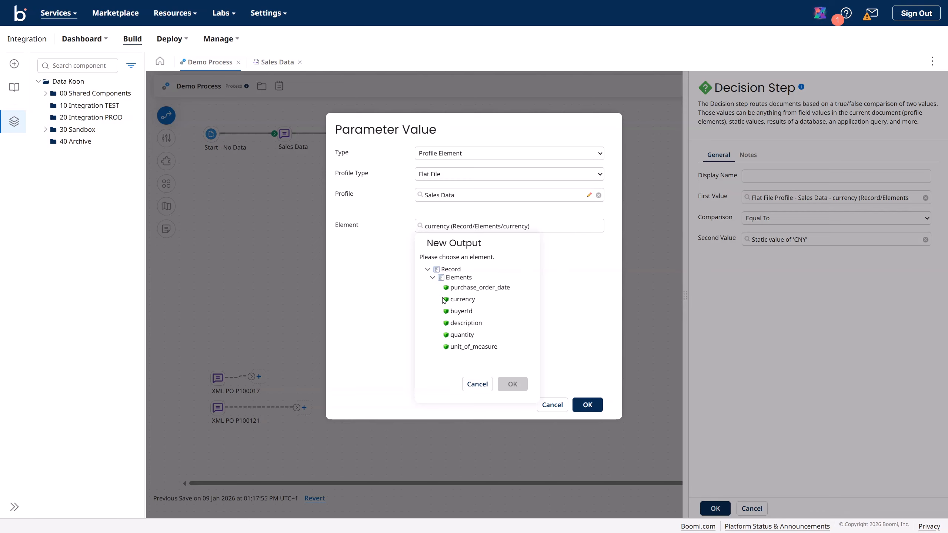
click(468, 302)
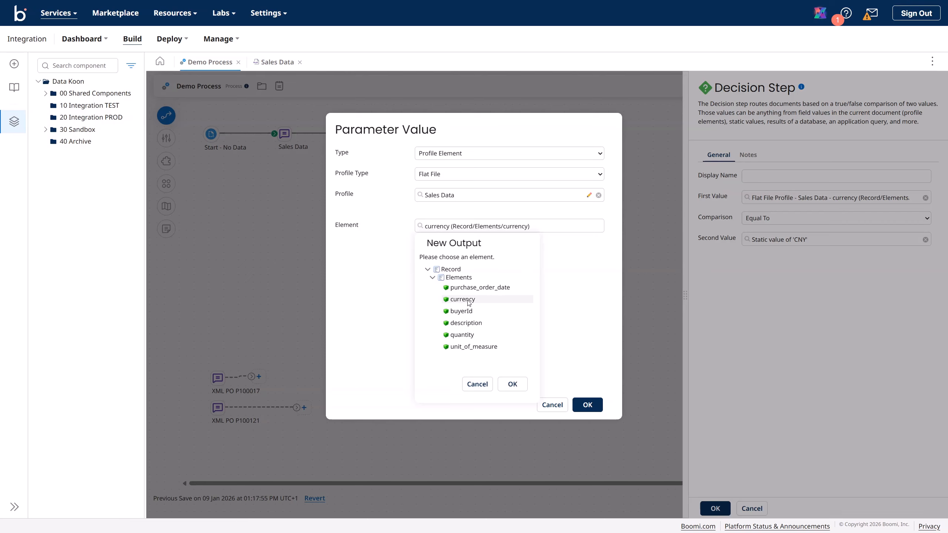
click(511, 384)
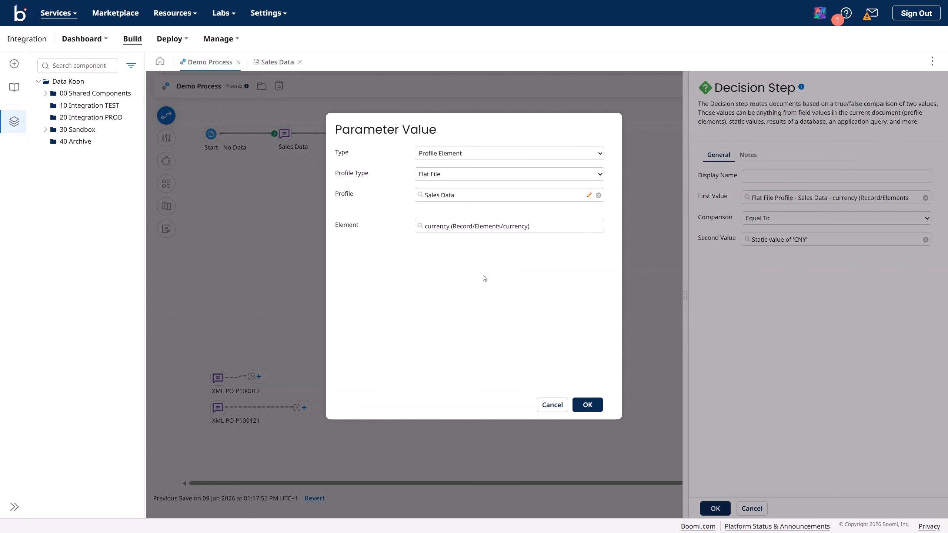
click(475, 155)
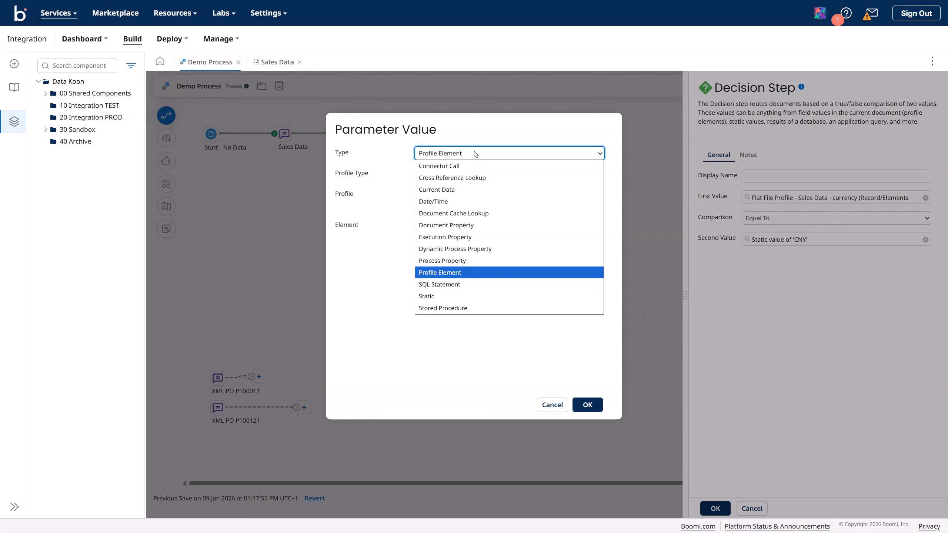
click(376, 260)
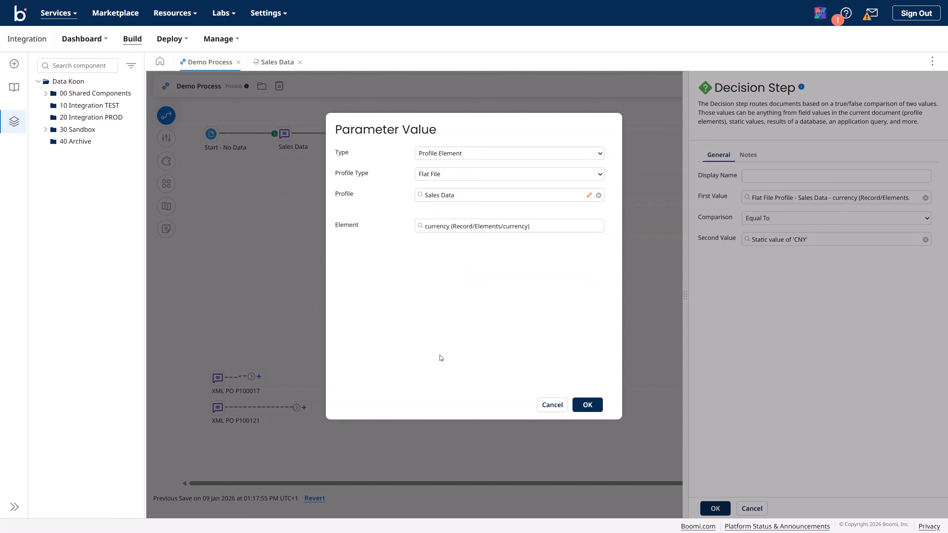
click(588, 406)
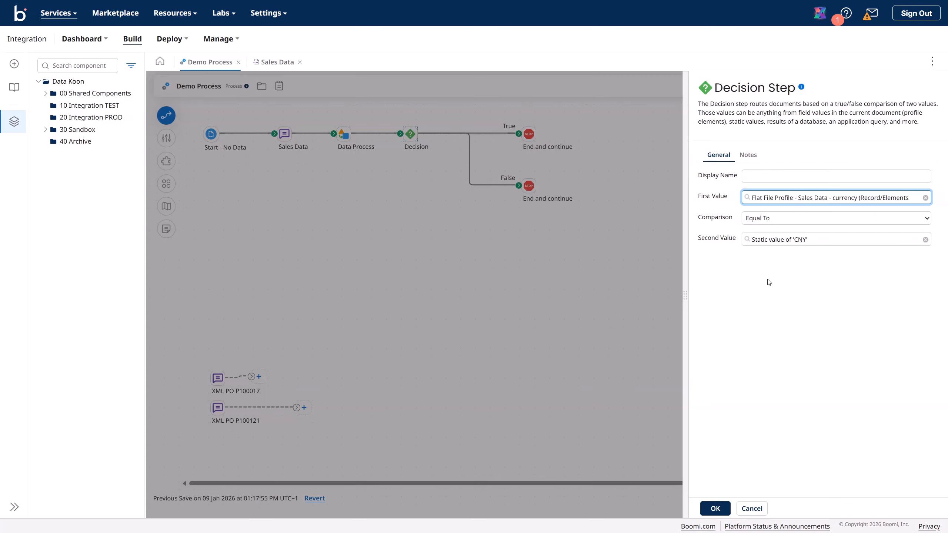
- Review the Decision step's comparison operators and the parameter types available for its second value
click(787, 224)
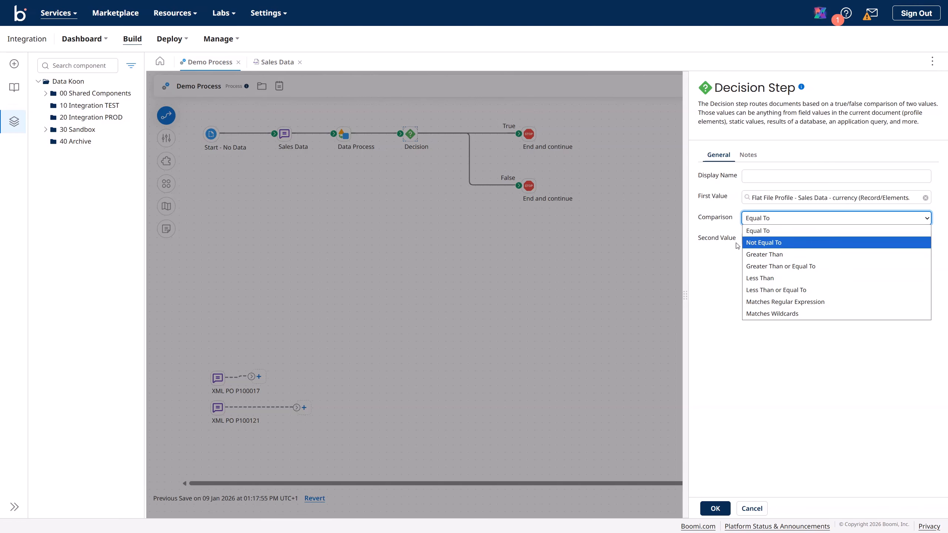
click(719, 258)
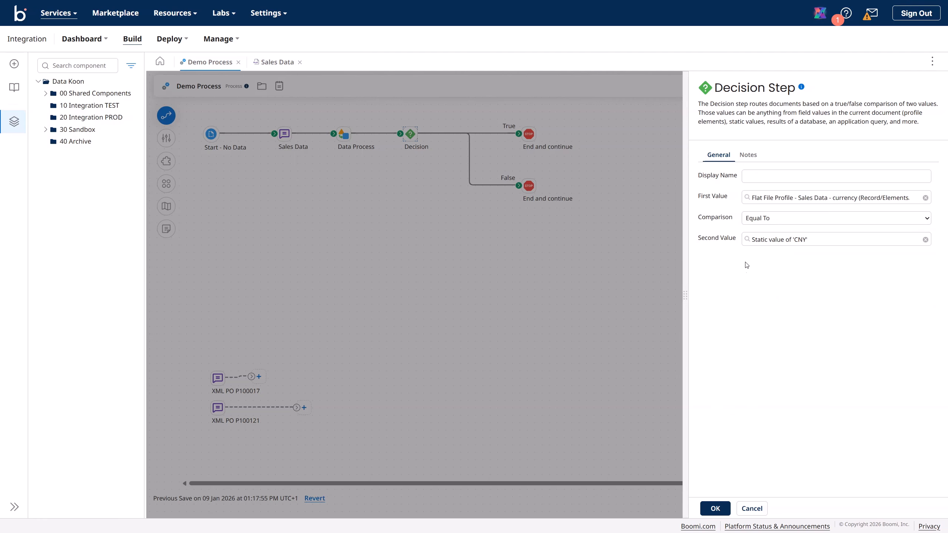
click(763, 242)
click(786, 245)
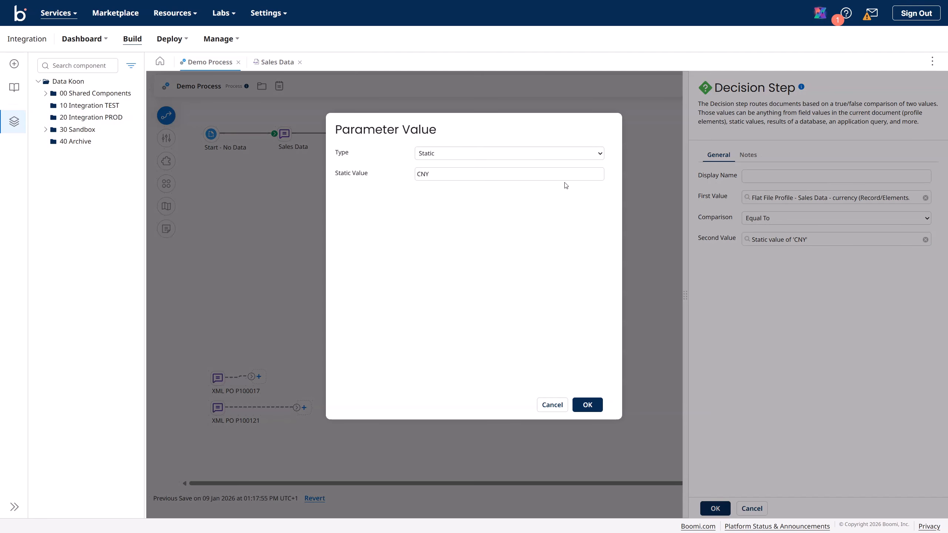
click(499, 154)
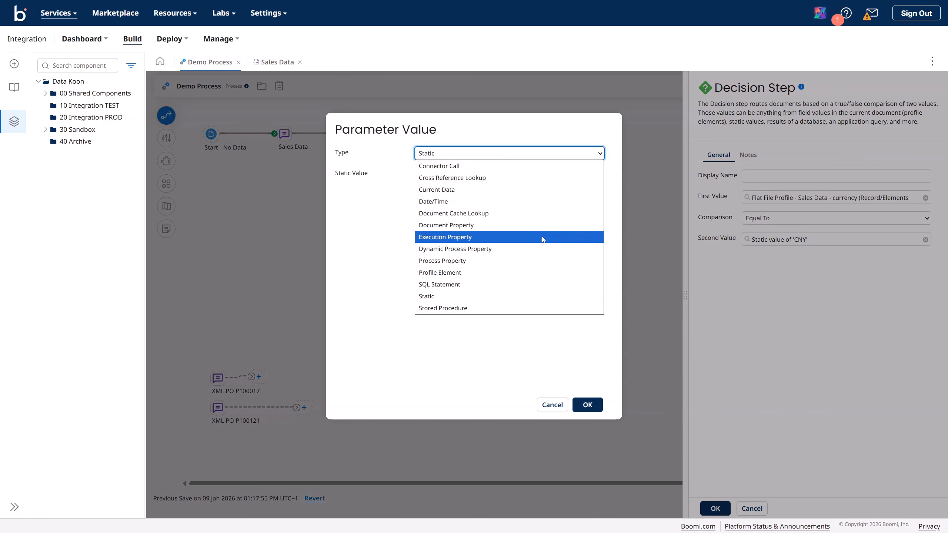
click(353, 265)
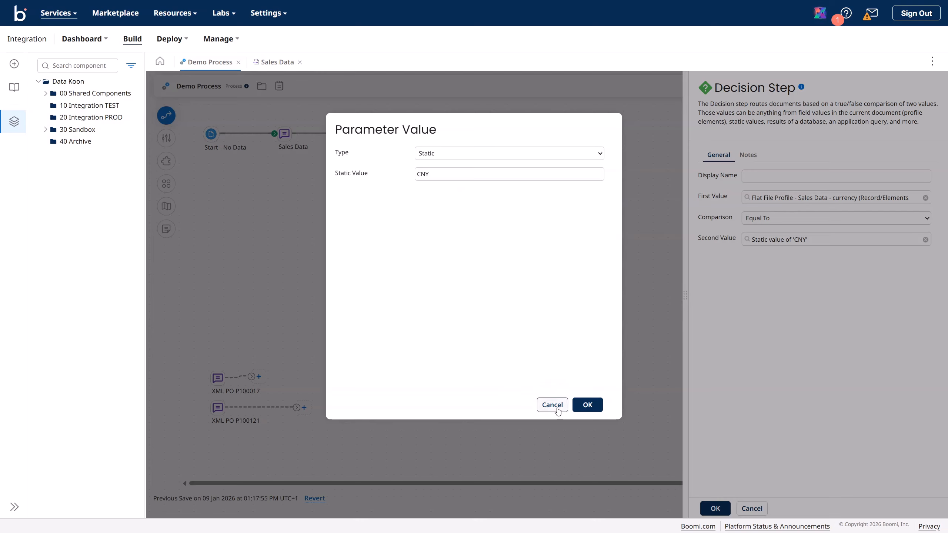
click(579, 405)
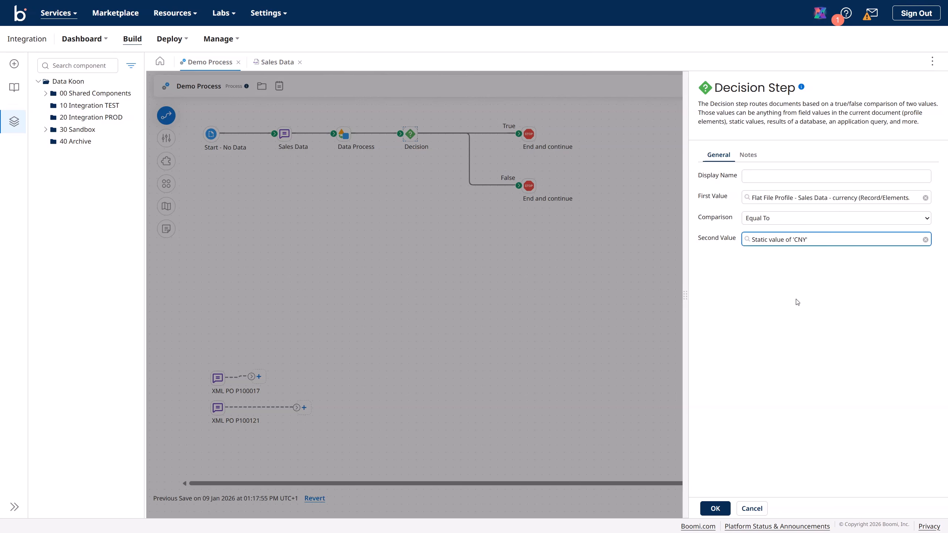
click(715, 508)
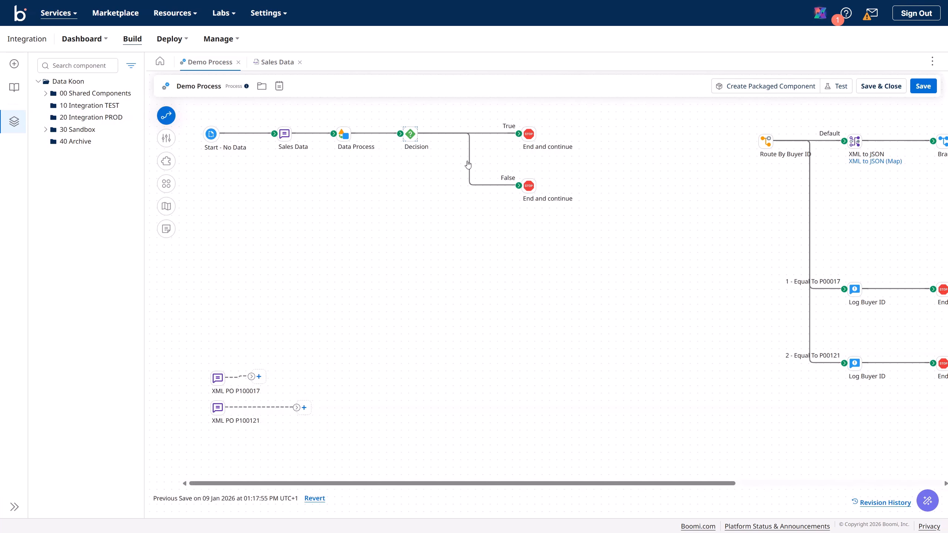
double_click(415, 134)
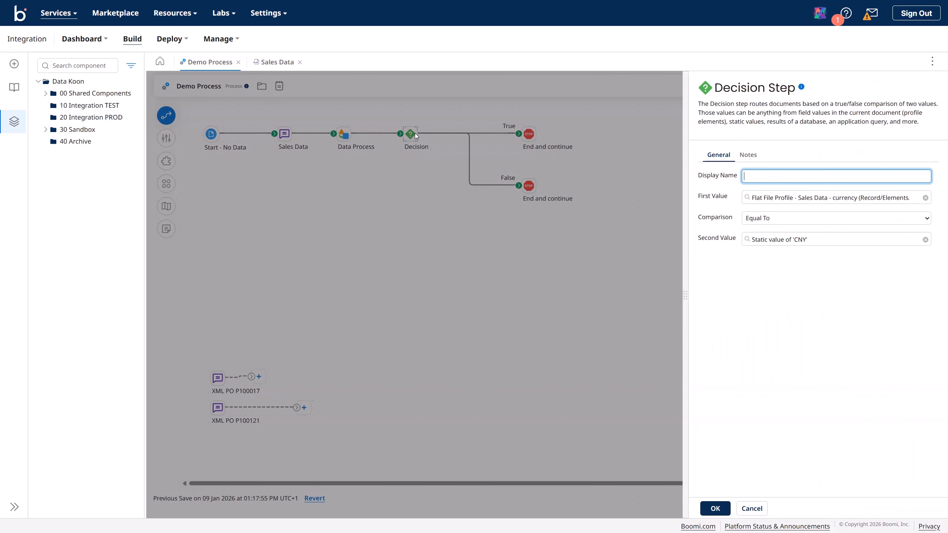
click(752, 508)
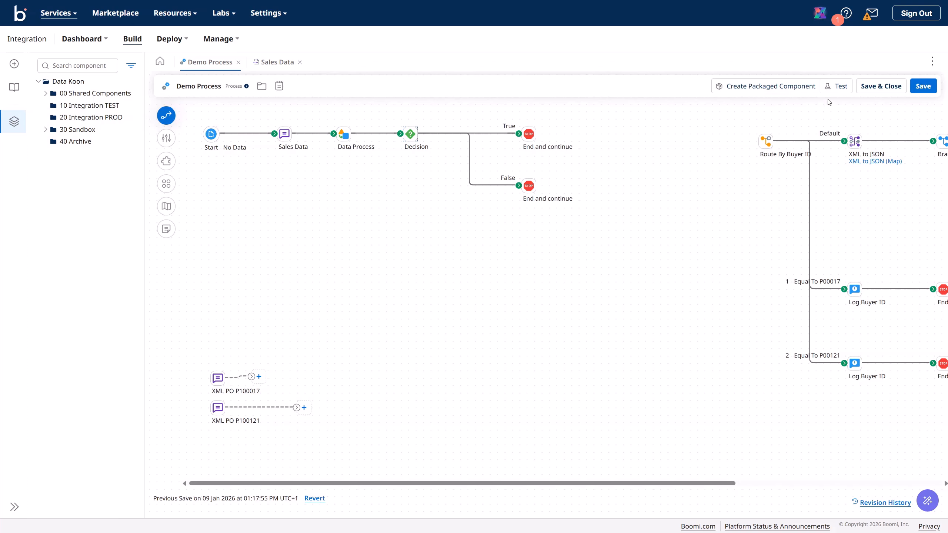
- Run a new test on Data Koon TEST and list the Decision step's source documents in an enlarged results area
click(837, 86)
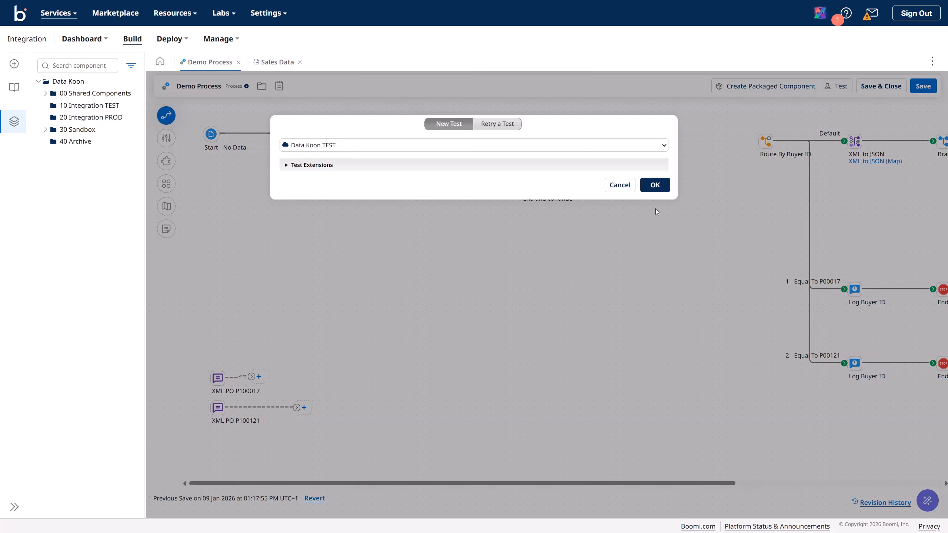
click(656, 185)
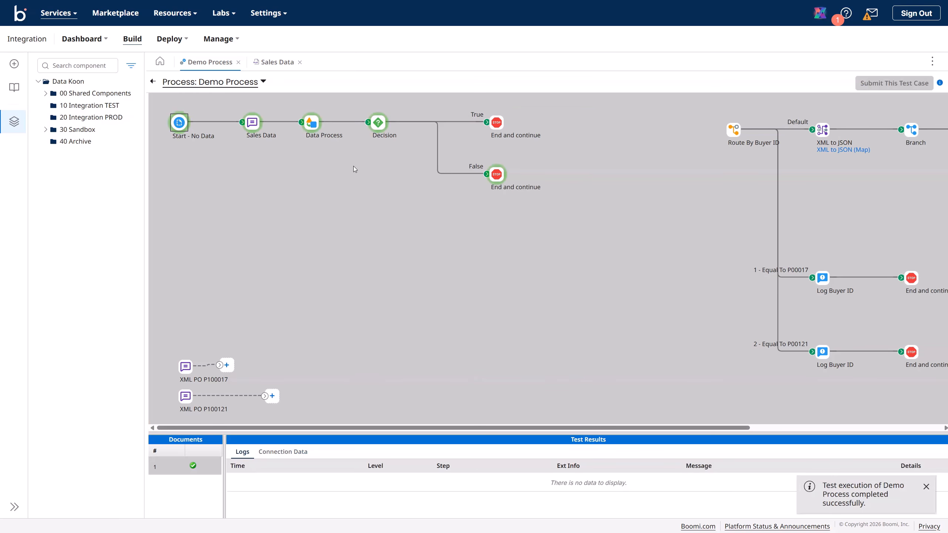
click(382, 124)
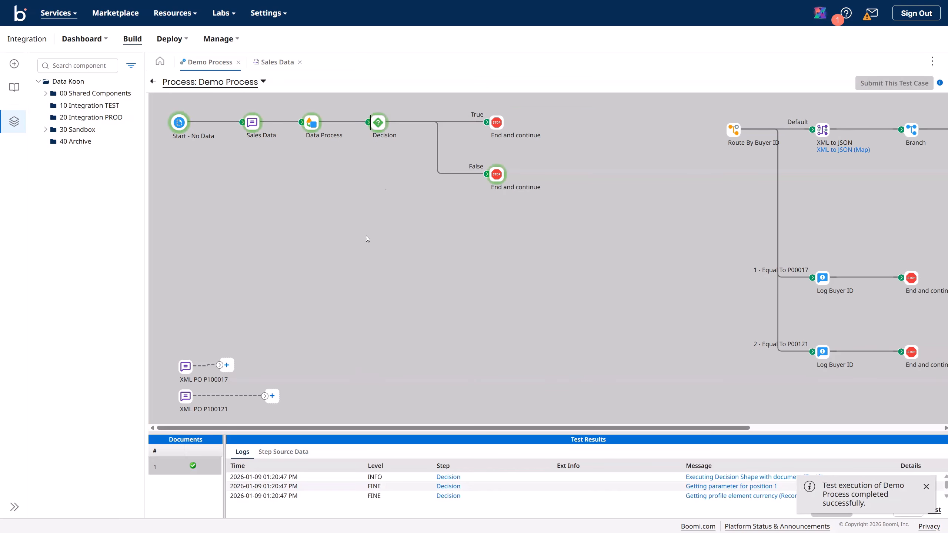
click(285, 452)
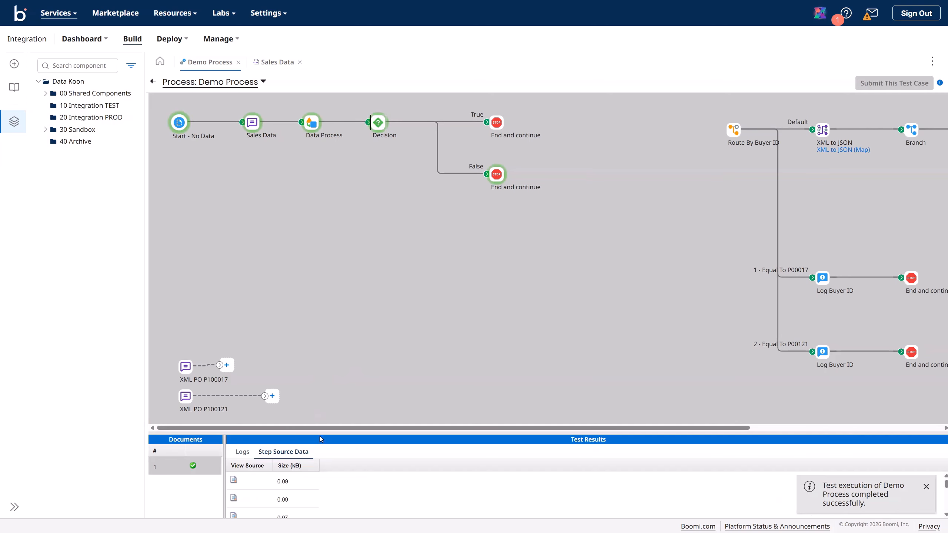
drag(320, 433, 320, 279)
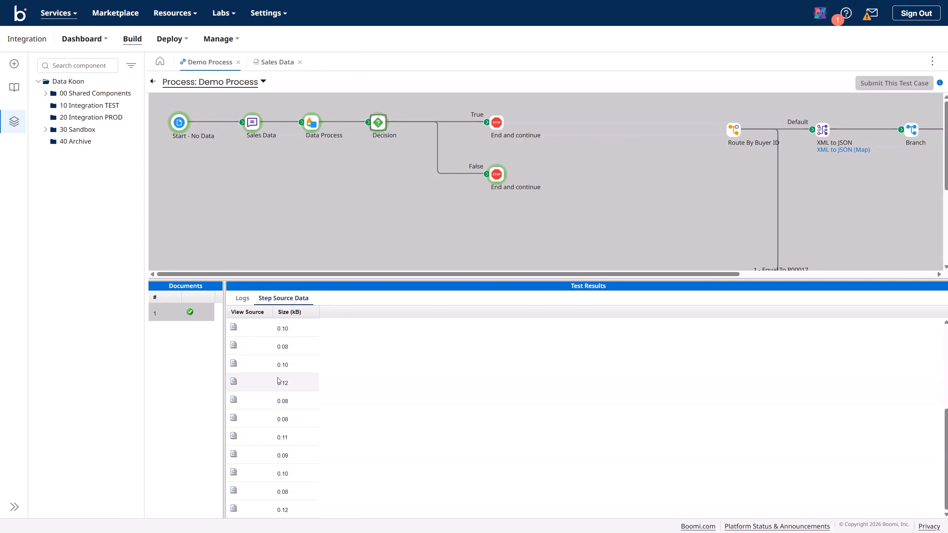
scroll(277, 381, up, 5)
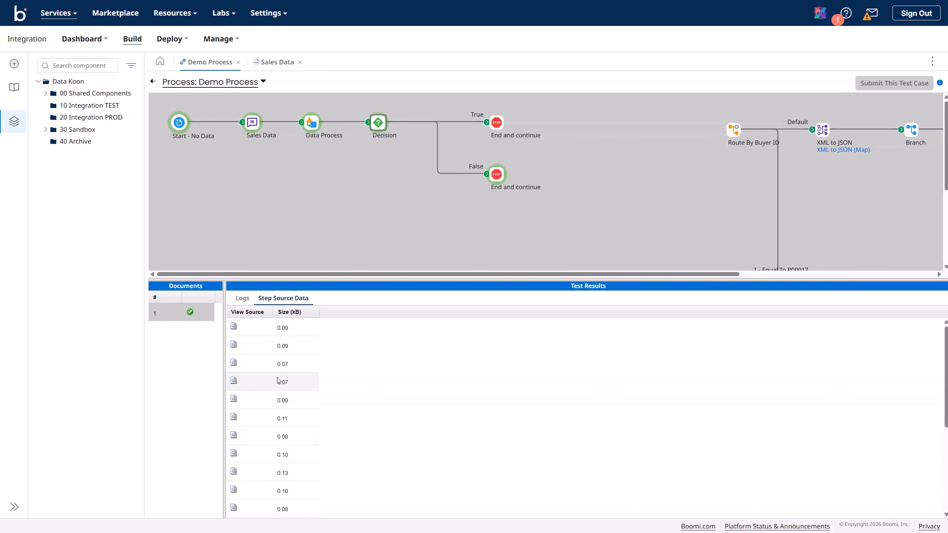
- Inspect the first three source documents at the Decision step, checking the currency value in each
click(234, 328)
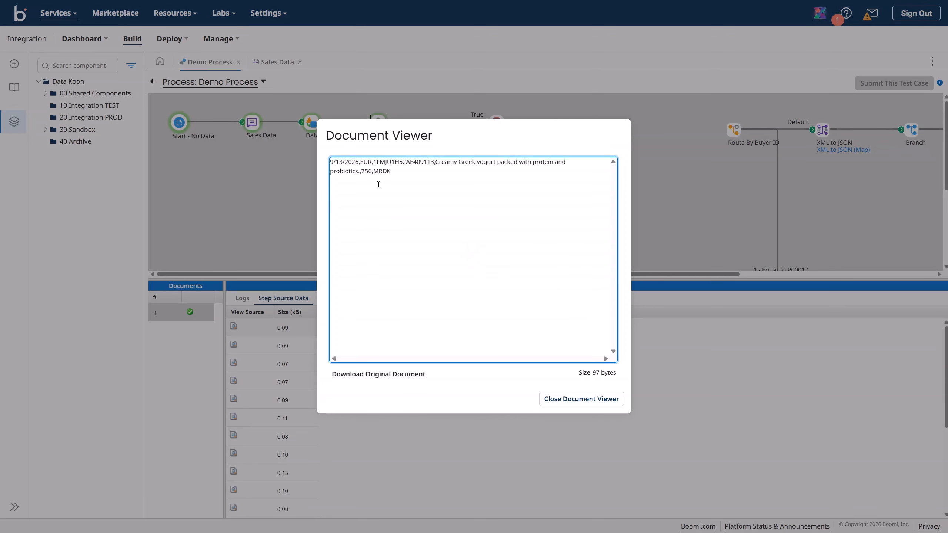
click(545, 398)
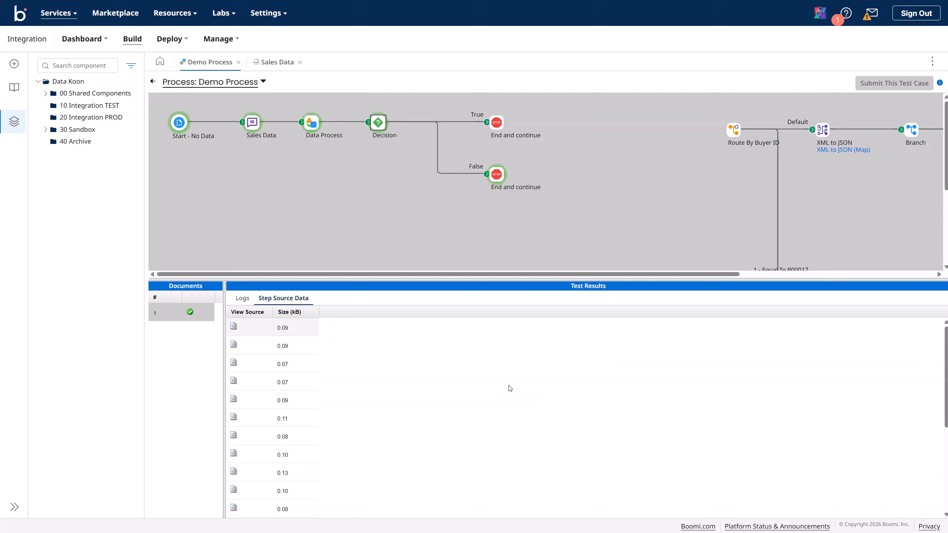
click(234, 345)
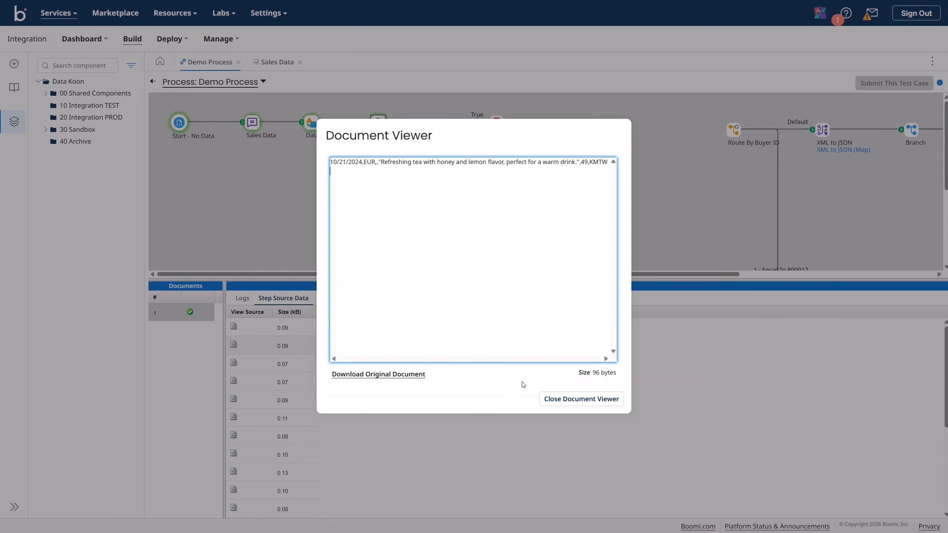
click(581, 399)
click(234, 363)
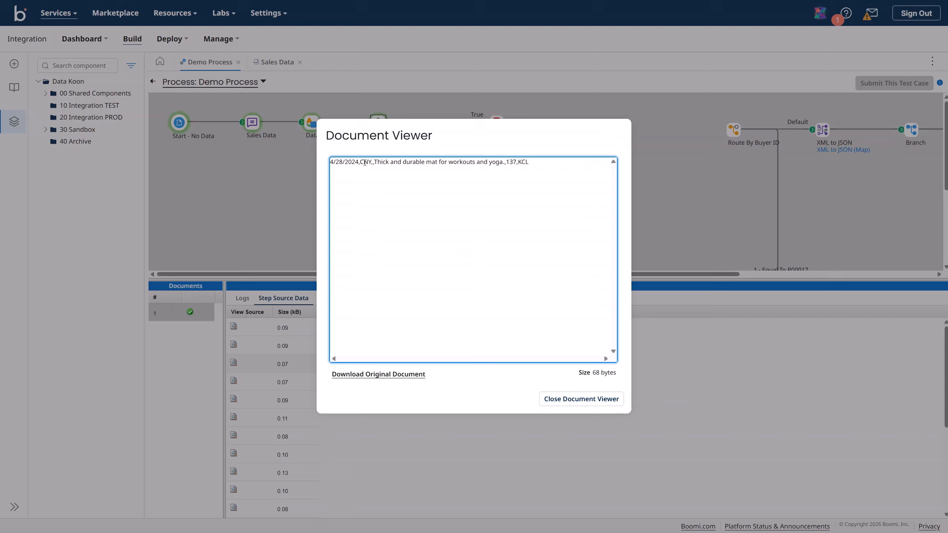
double_click(365, 163)
click(567, 398)
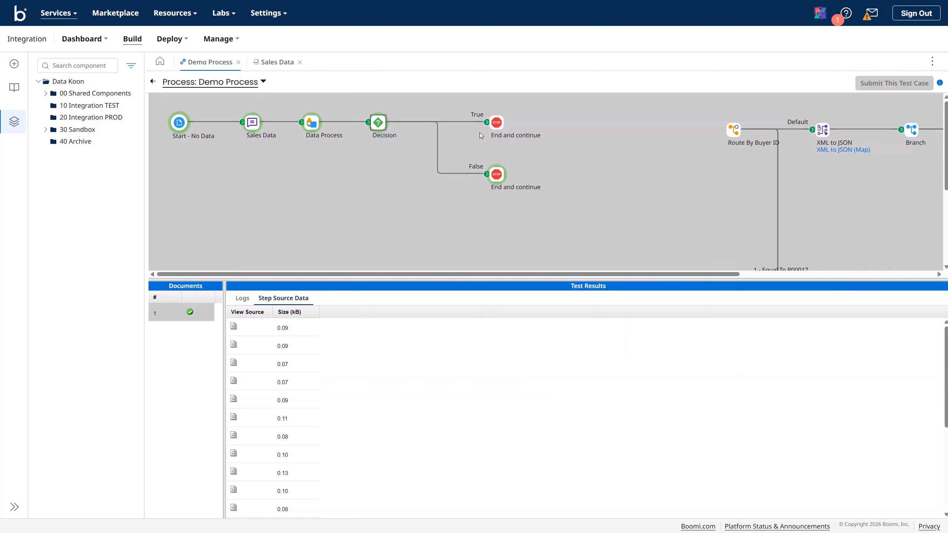
- Check the source data at both branches' End and continue steps and inspect the currency in the False branch's third document
click(499, 124)
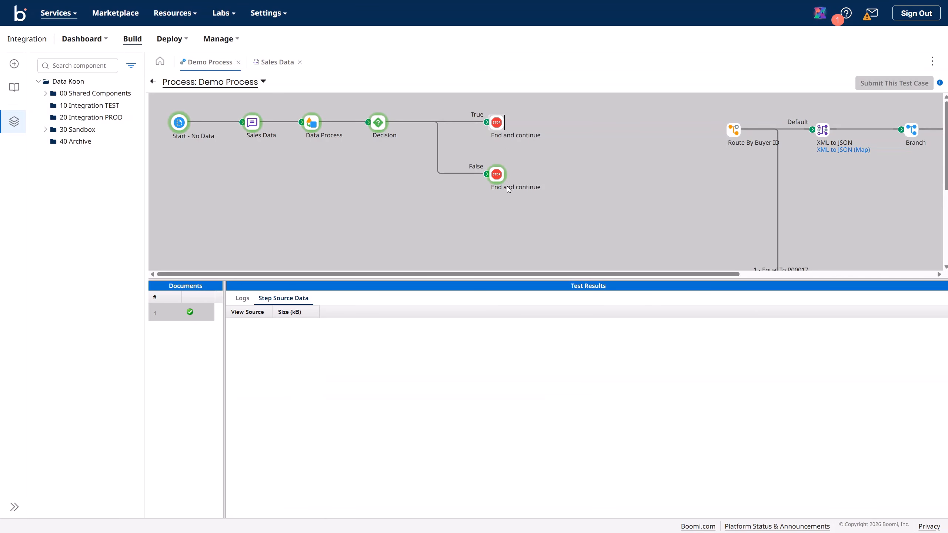
click(499, 176)
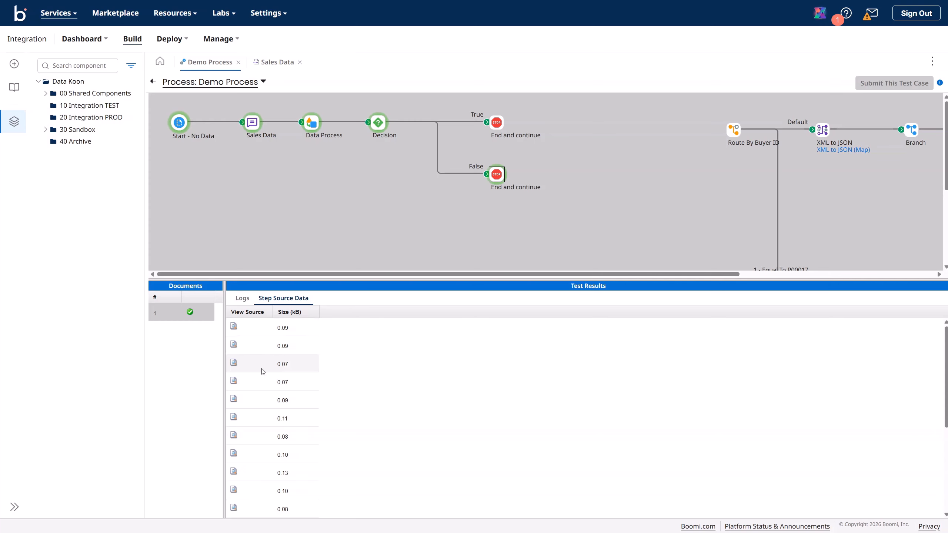
click(234, 363)
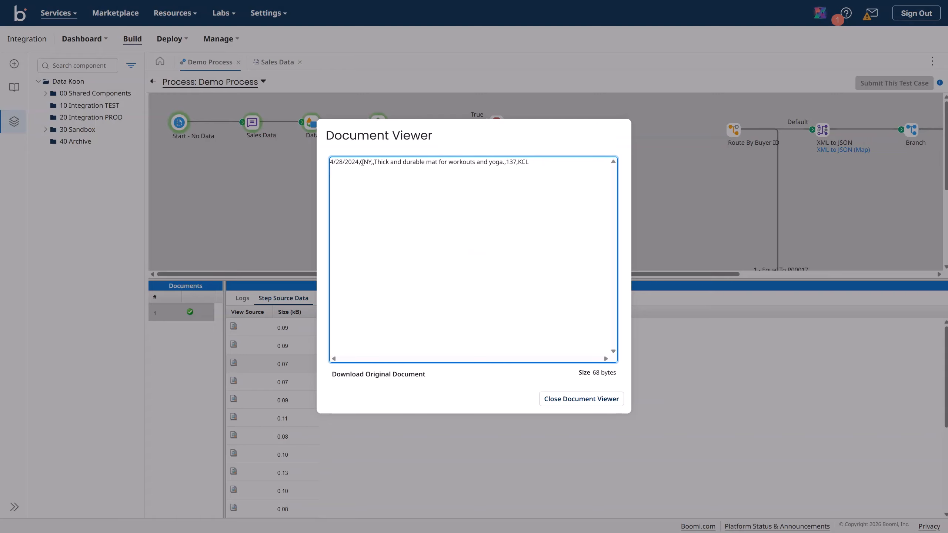
double_click(362, 163)
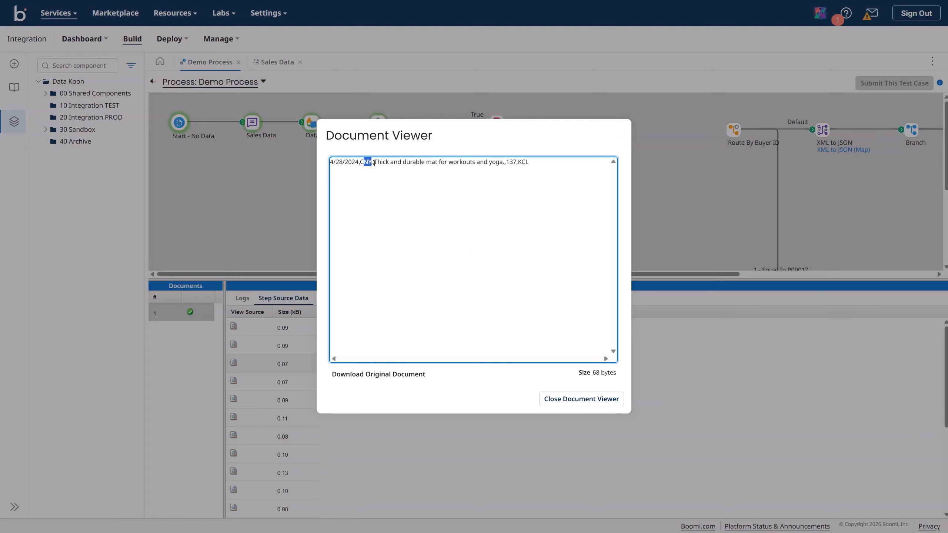
click(558, 400)
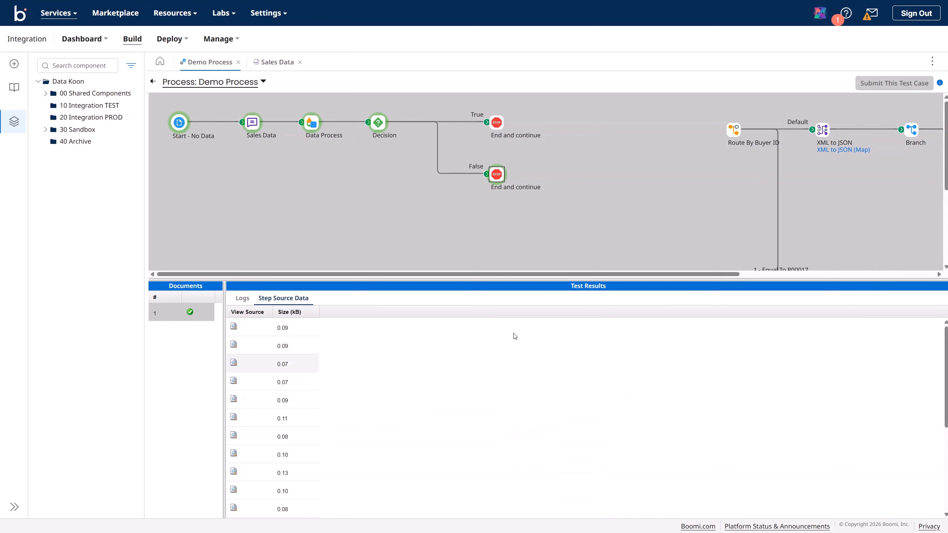
click(233, 363)
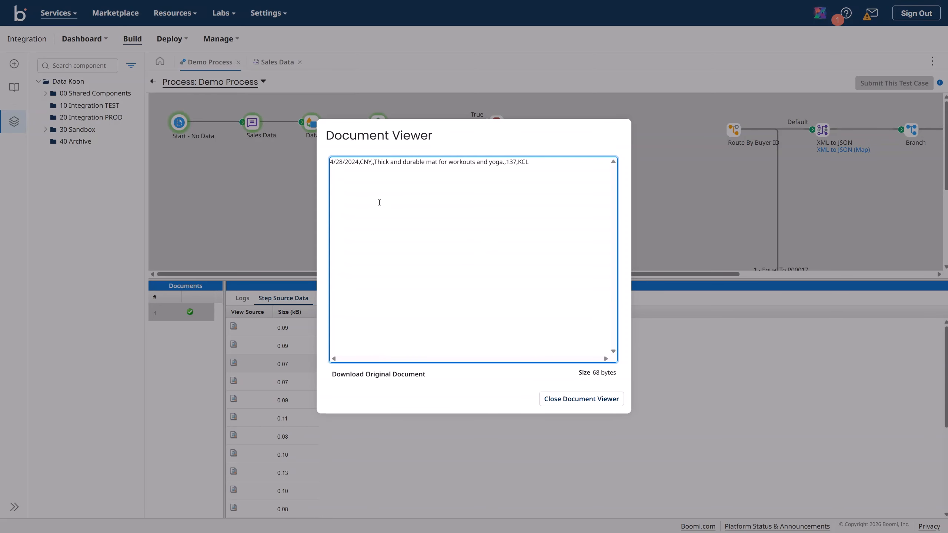
- Leave the test results and set the Data Process step's Split Documents headers option to Retain first line as Column Headers
click(556, 400)
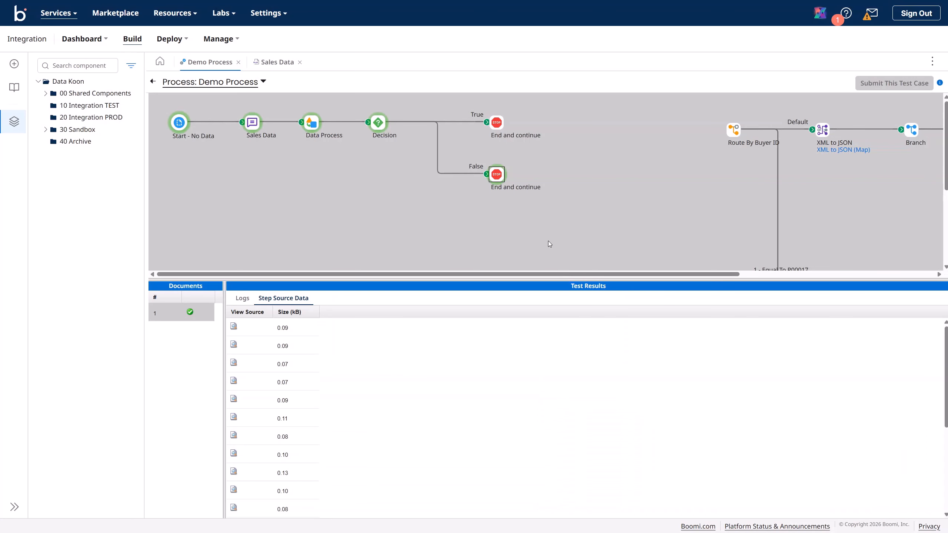
click(152, 81)
mouse_move(283, 140)
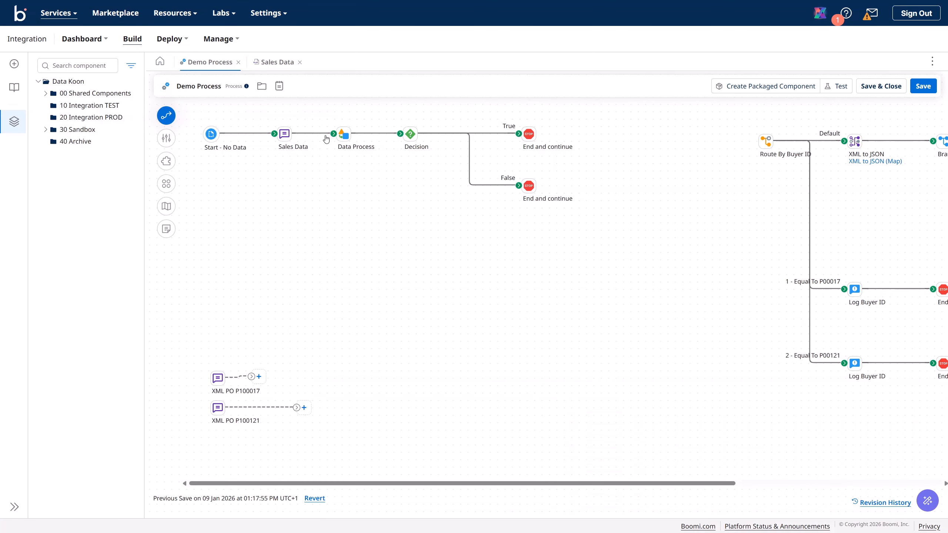
click(315, 116)
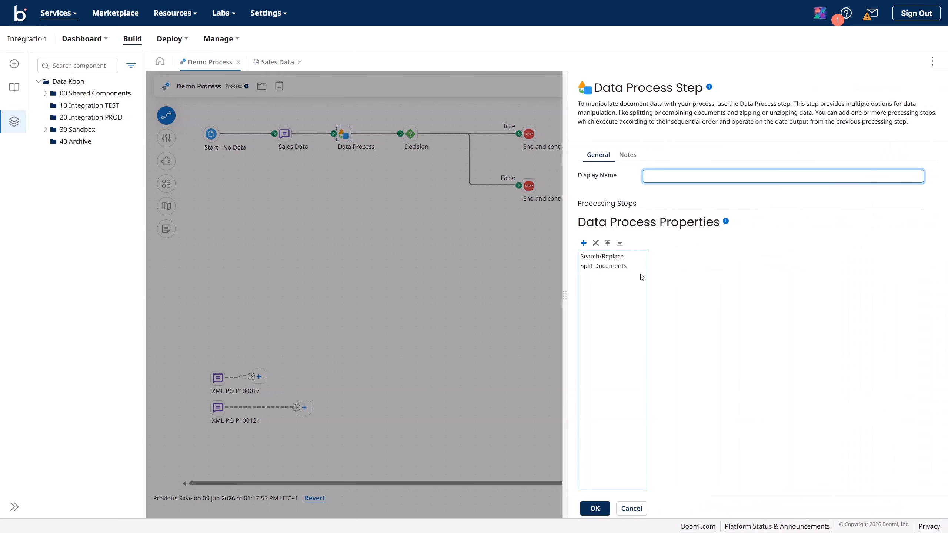
click(612, 268)
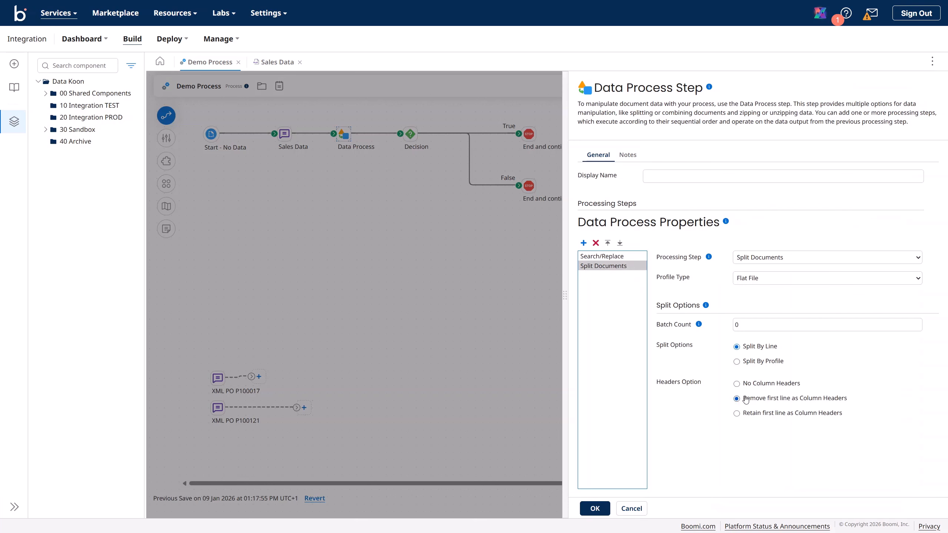
click(737, 413)
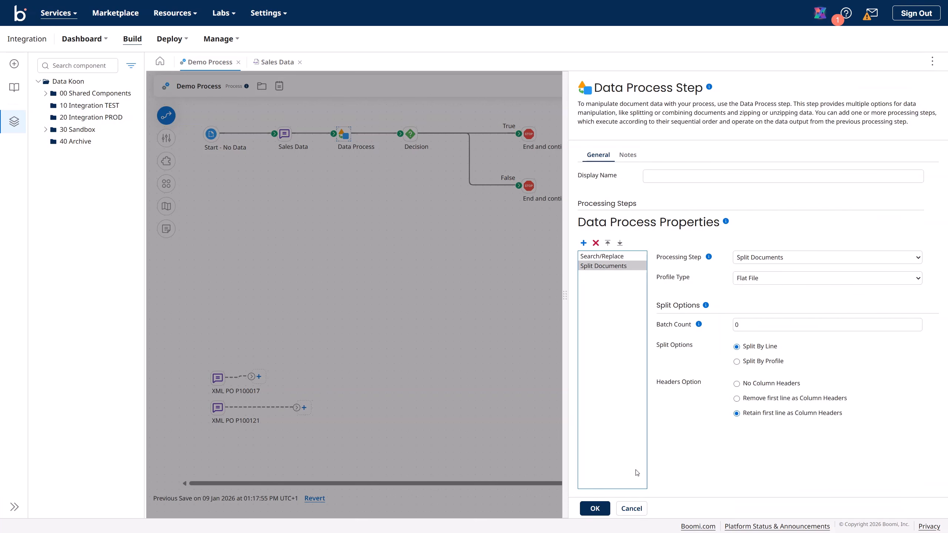
click(595, 508)
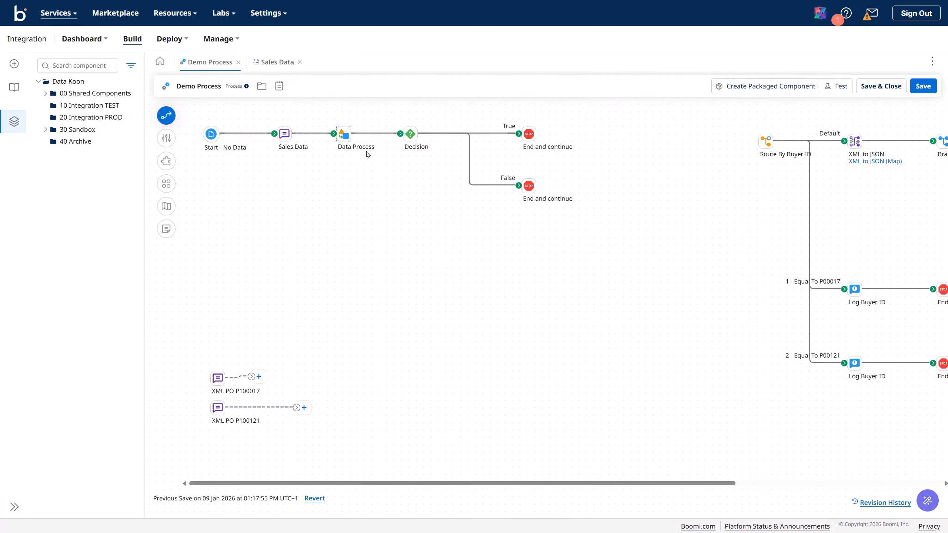
- Recheck the headers option of the Split Documents entry in the Data Process step
click(343, 134)
click(614, 267)
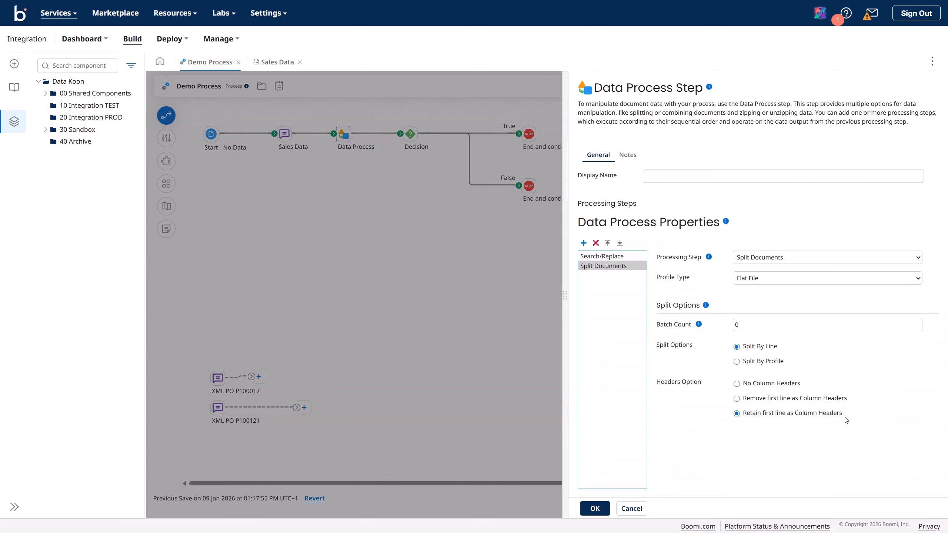
drag(743, 414, 843, 422)
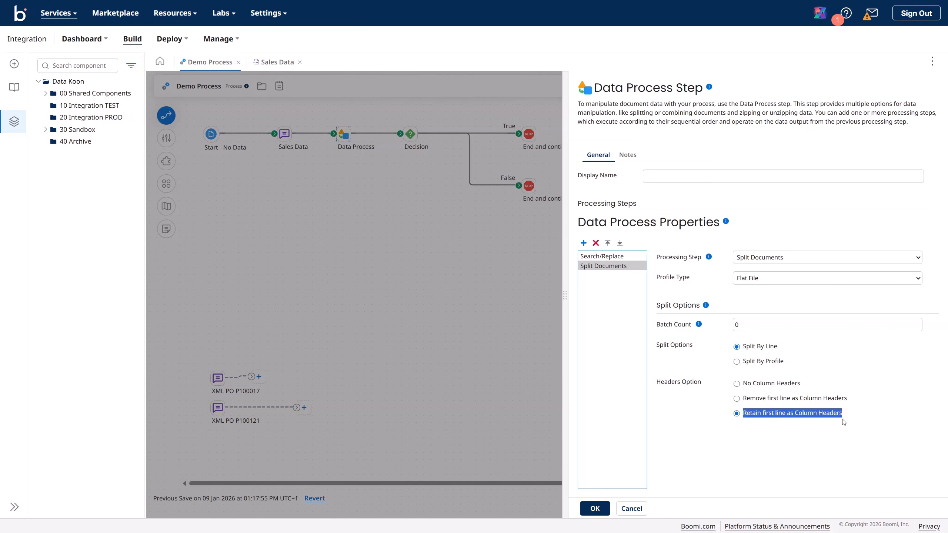
click(595, 508)
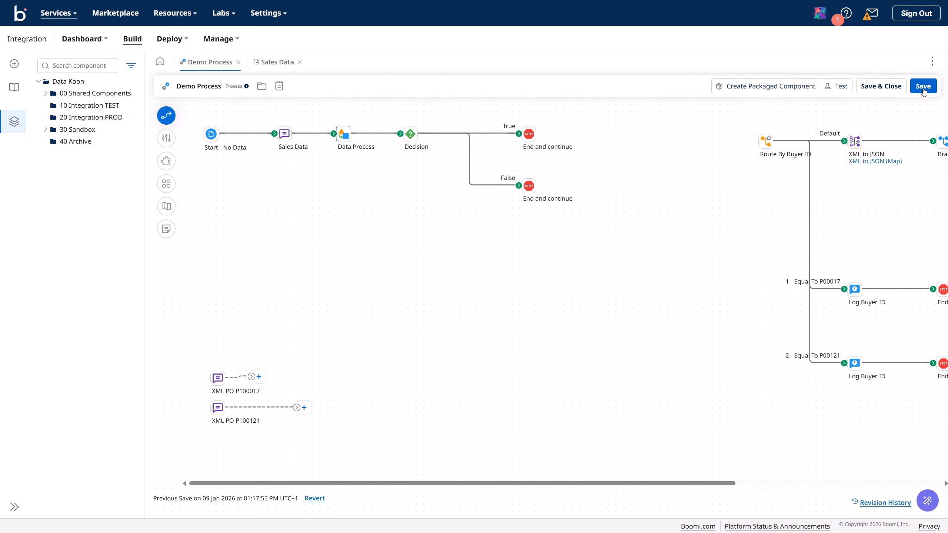
- Save the Demo Process and run a new test on Data Koon TEST
click(923, 88)
click(840, 88)
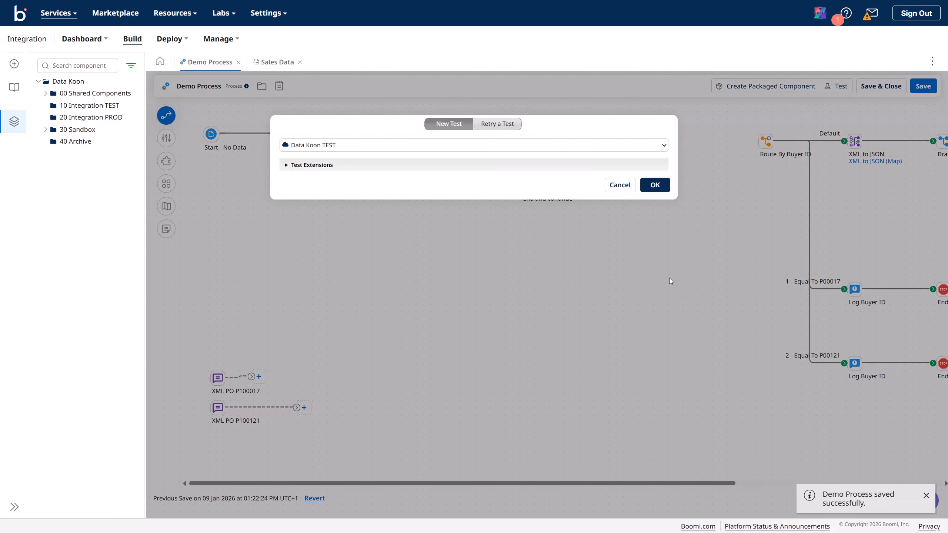
click(656, 185)
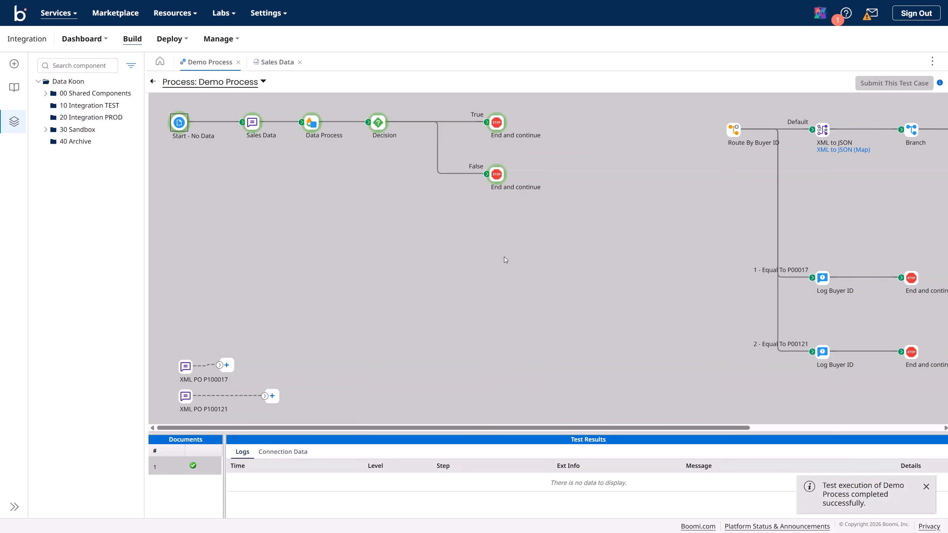
- Inspect the source document at the True branch's End and continue step, checking its header line and currency value
click(497, 123)
click(283, 452)
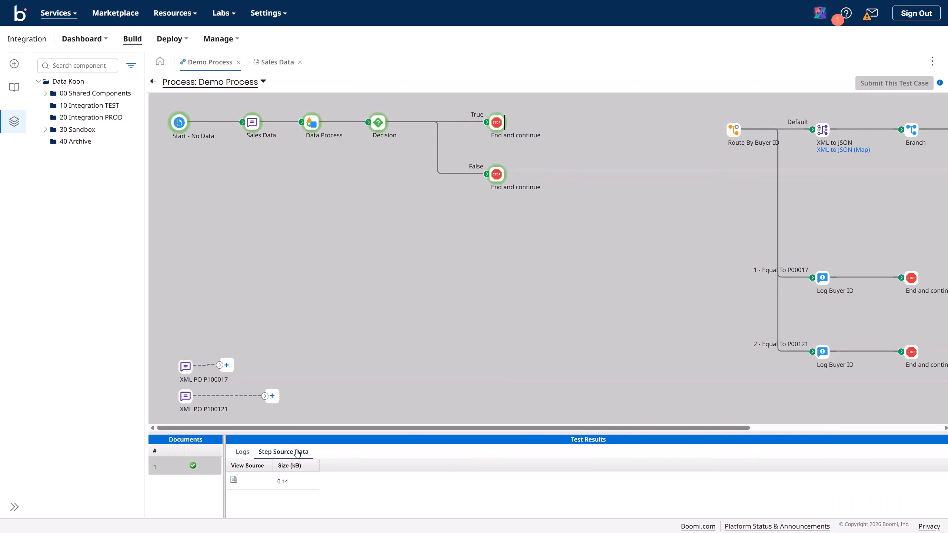
click(234, 481)
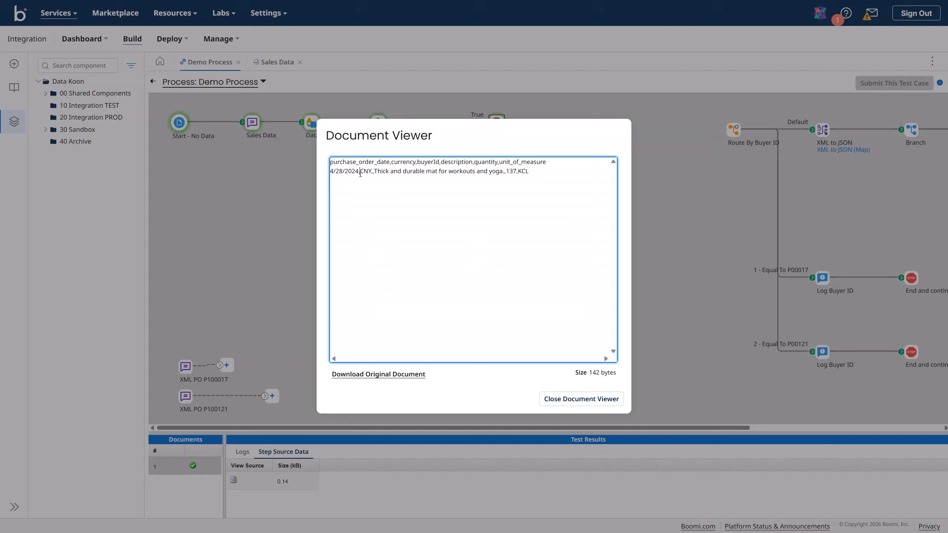
double_click(364, 172)
click(552, 402)
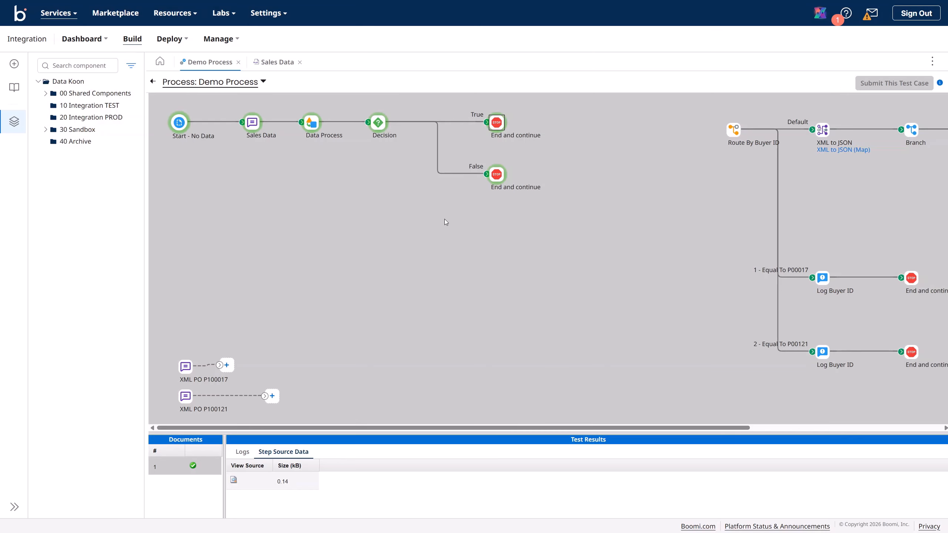
- Inspect the first three source documents at the False branch's End and continue step, checking the header line and currency in each
click(497, 176)
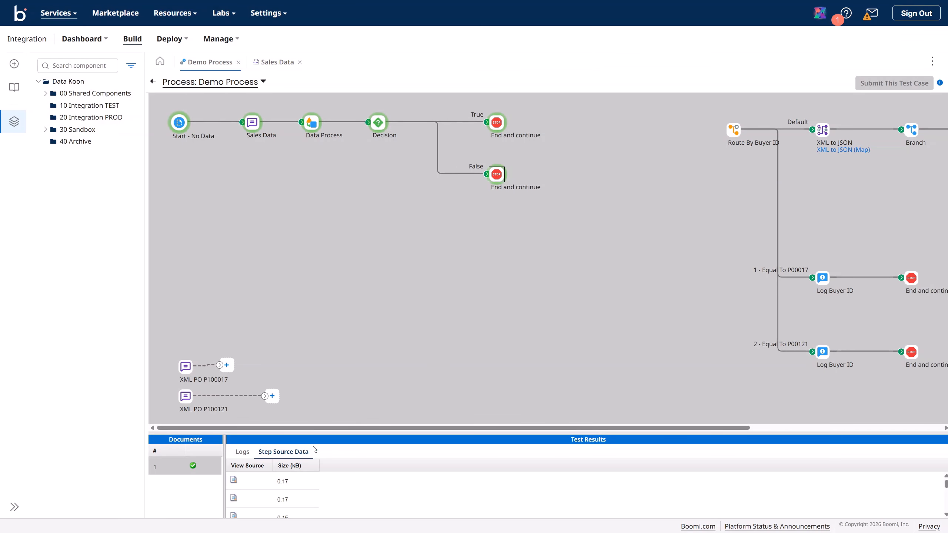
drag(343, 433, 371, 206)
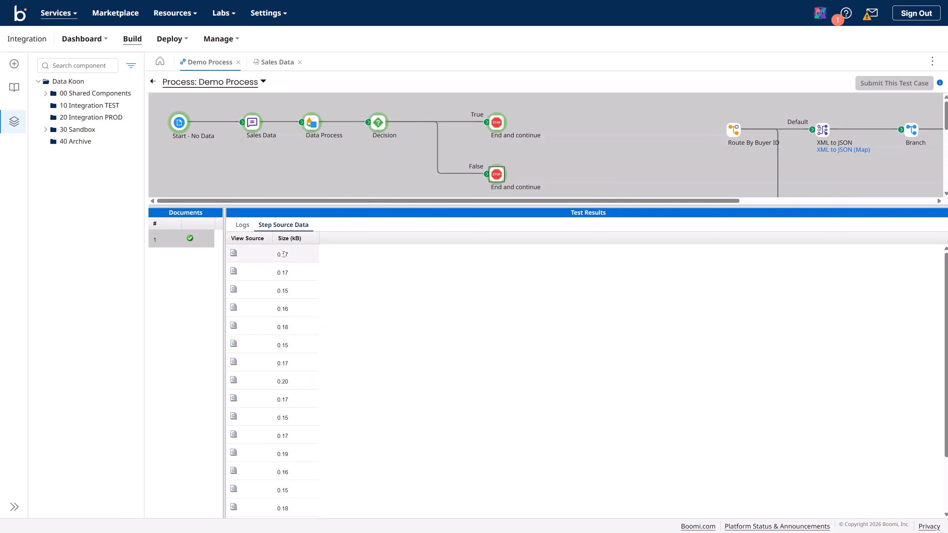
click(234, 253)
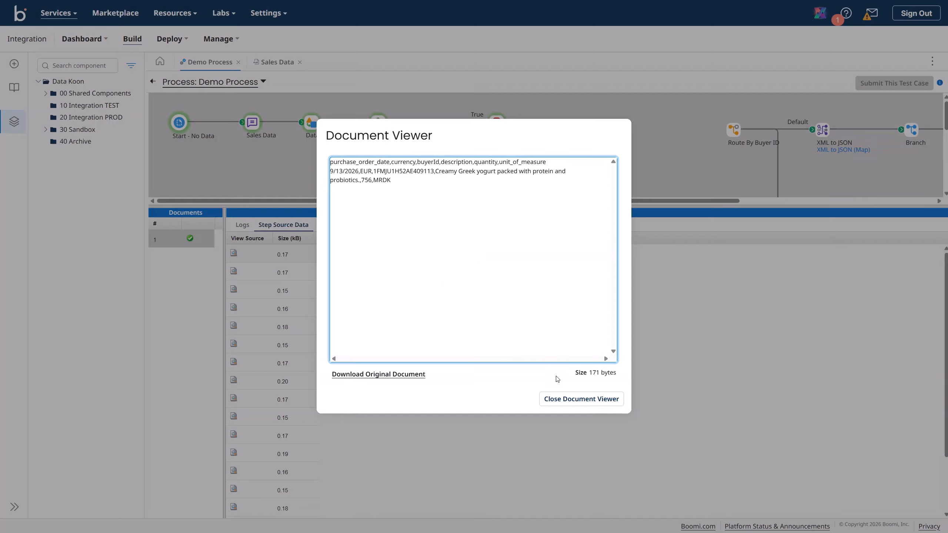
click(567, 399)
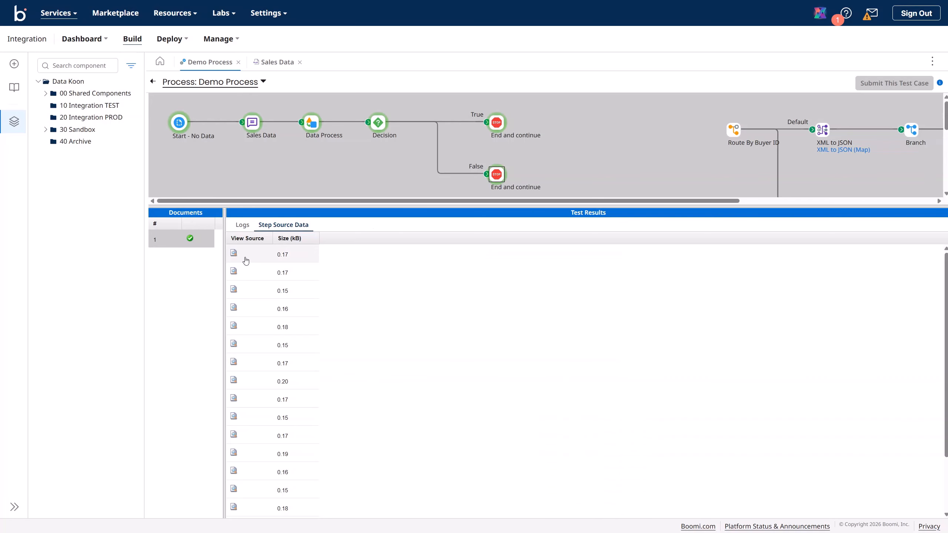
click(234, 271)
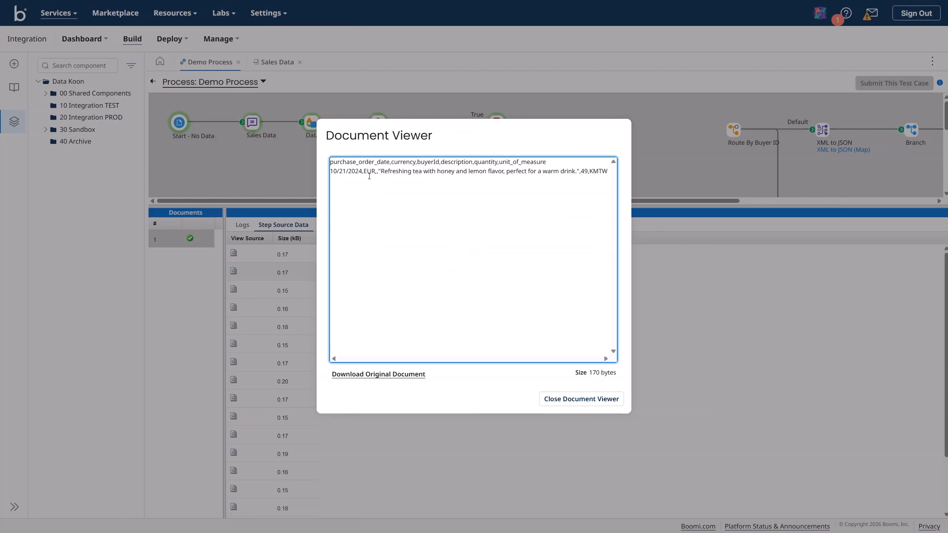
click(581, 399)
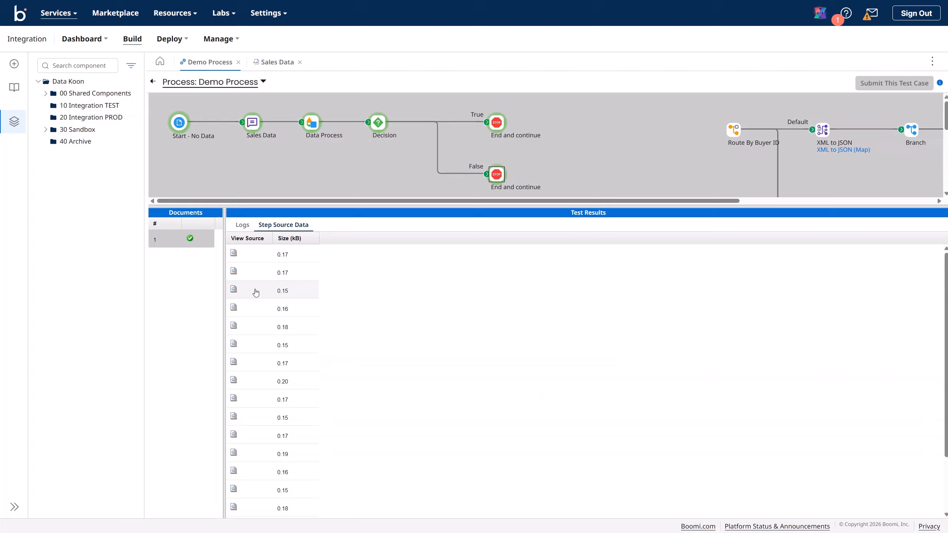
click(234, 289)
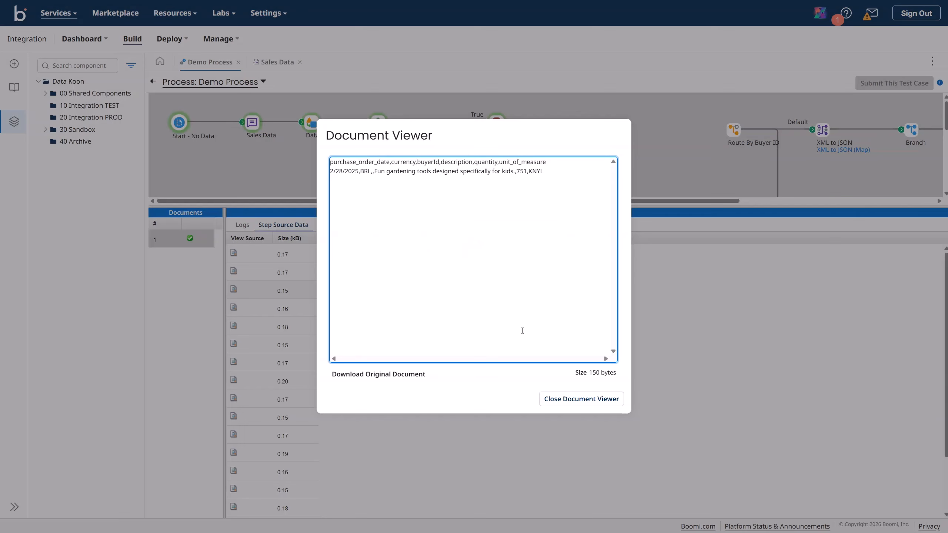
click(569, 399)
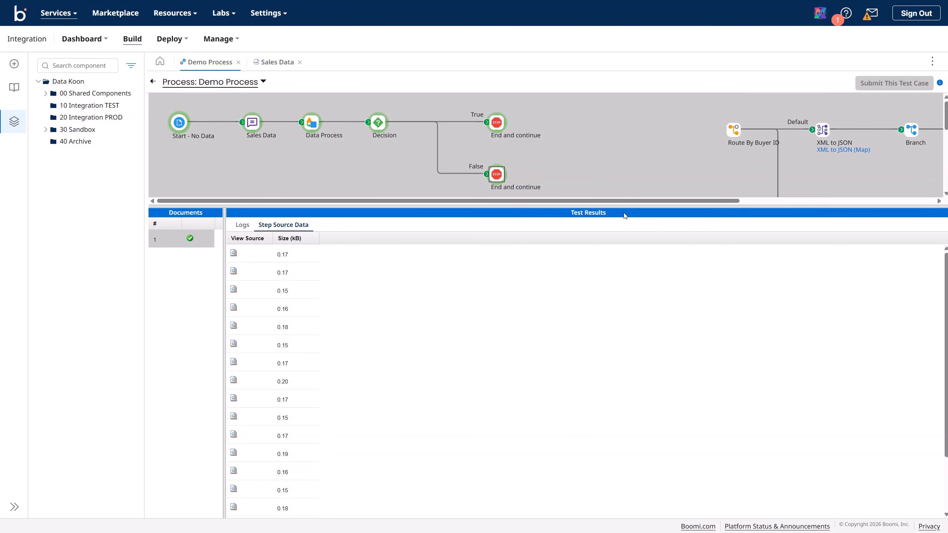
drag(634, 205, 626, 446)
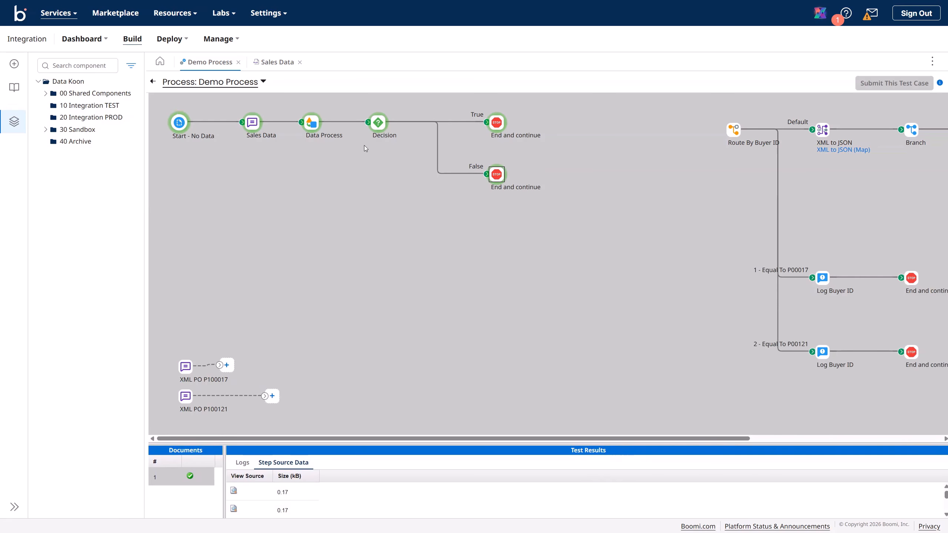
- View the source document that reached the Stop step on the Decision's True path, checking its currency value
click(497, 123)
click(234, 491)
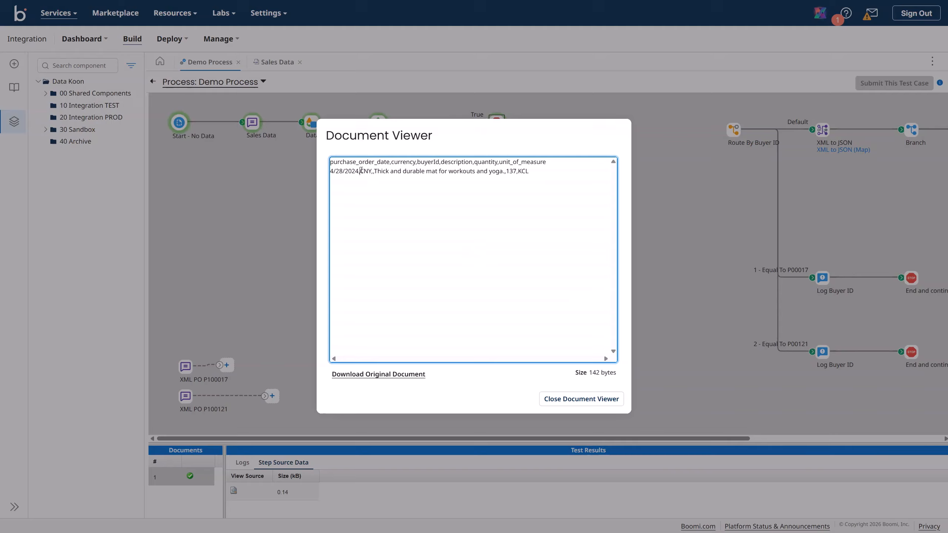
double_click(361, 170)
click(560, 399)
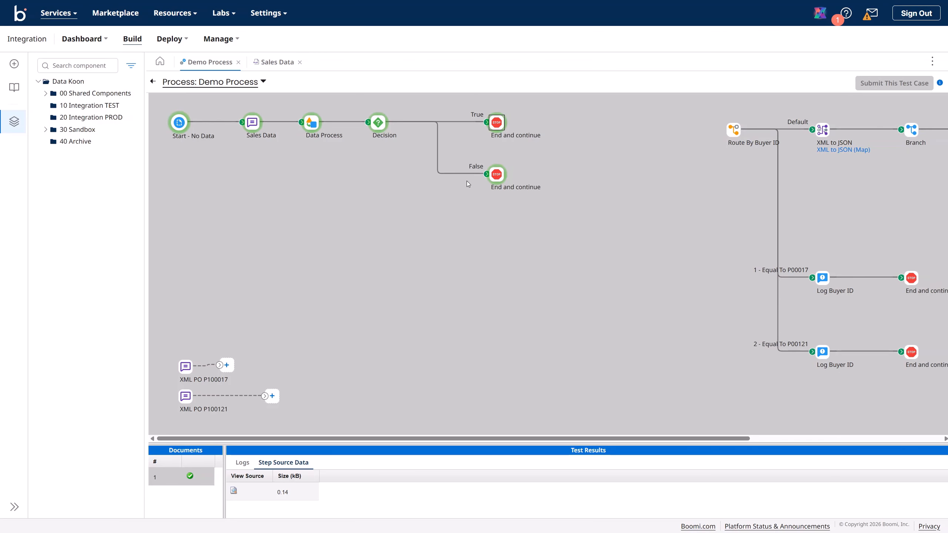
- Return from the test results to the process canvas and review the Decision step's comparison settings without changing them
click(157, 84)
click(411, 146)
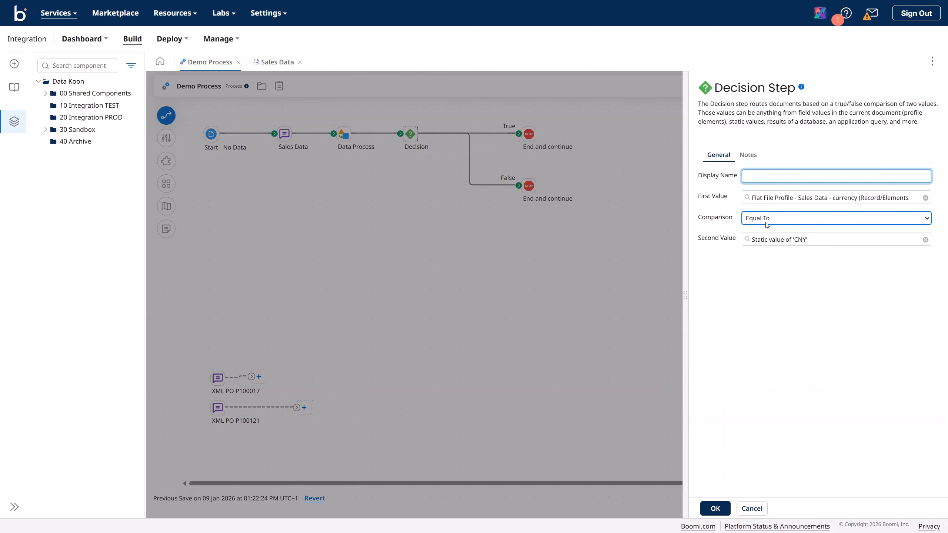
click(751, 508)
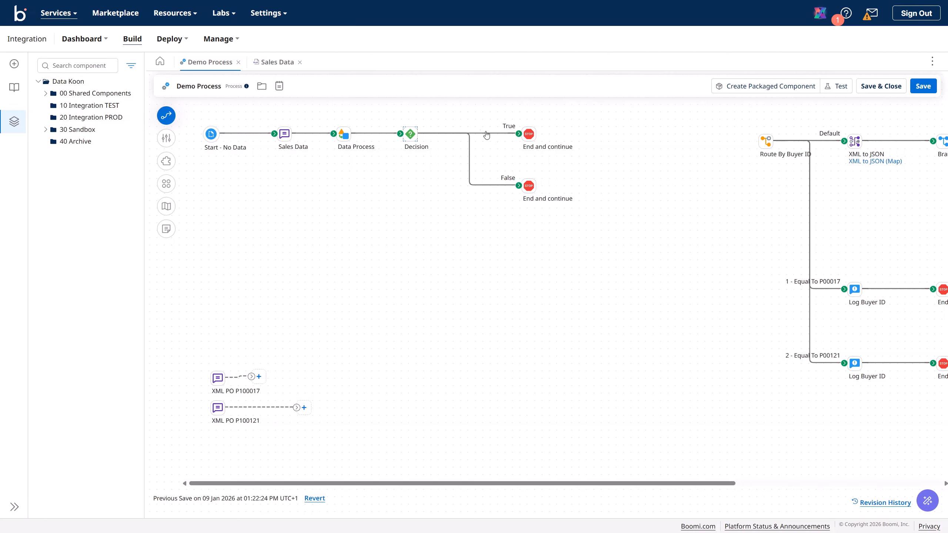
mouse_move(415, 133)
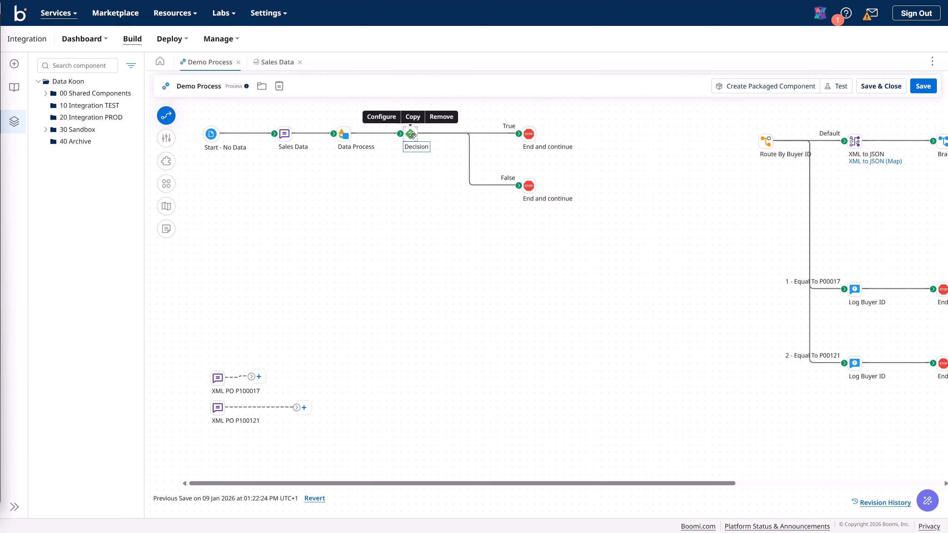
double_click(412, 134)
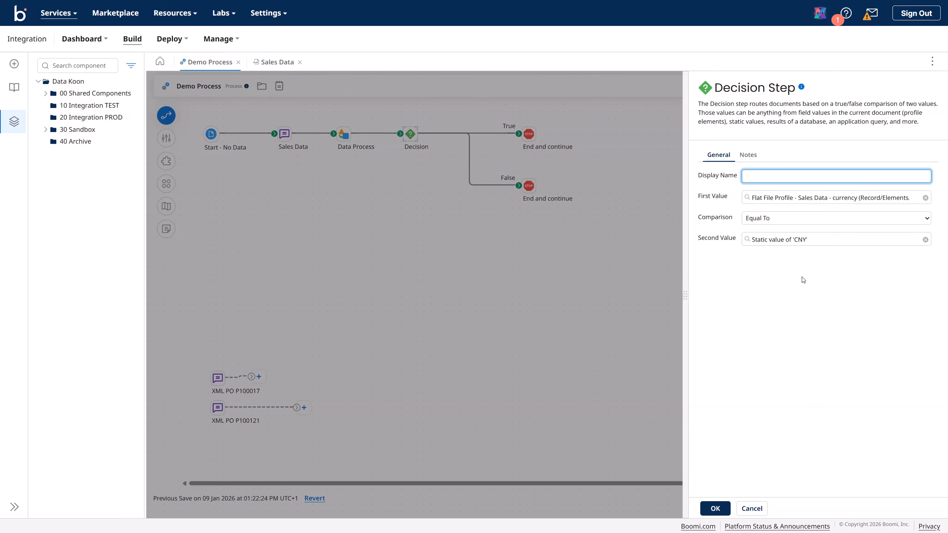
click(751, 508)
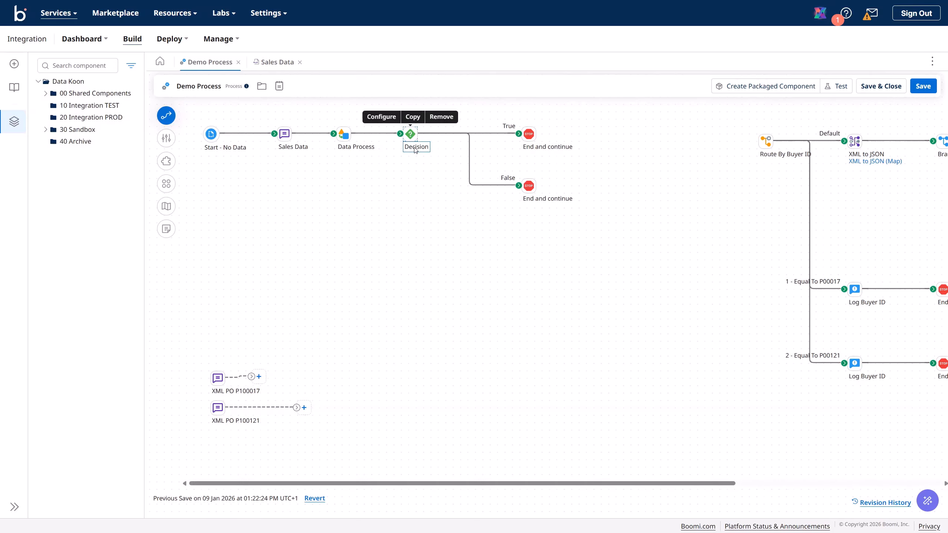
- Set the Decision step's display name to "Currency Is CNY?"
double_click(414, 148)
click(777, 173)
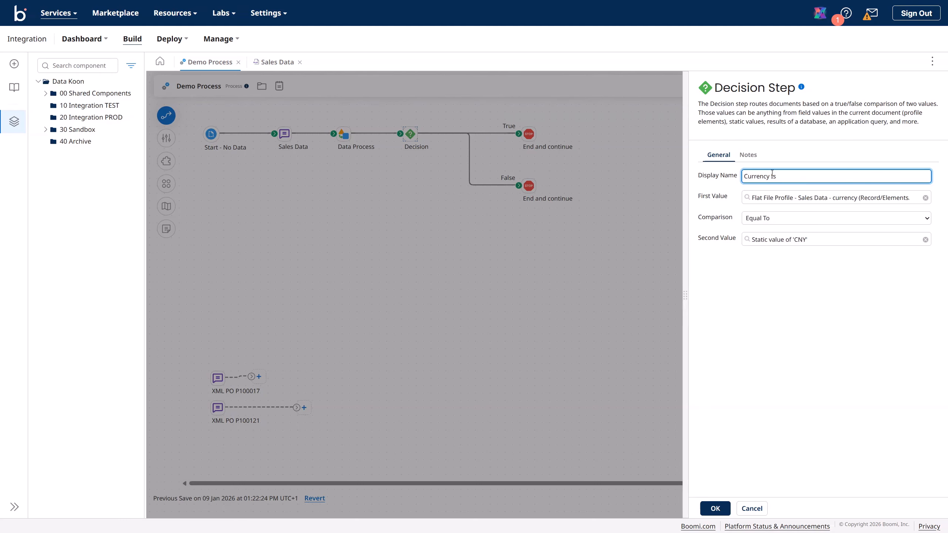
text(Currency is CNY?)
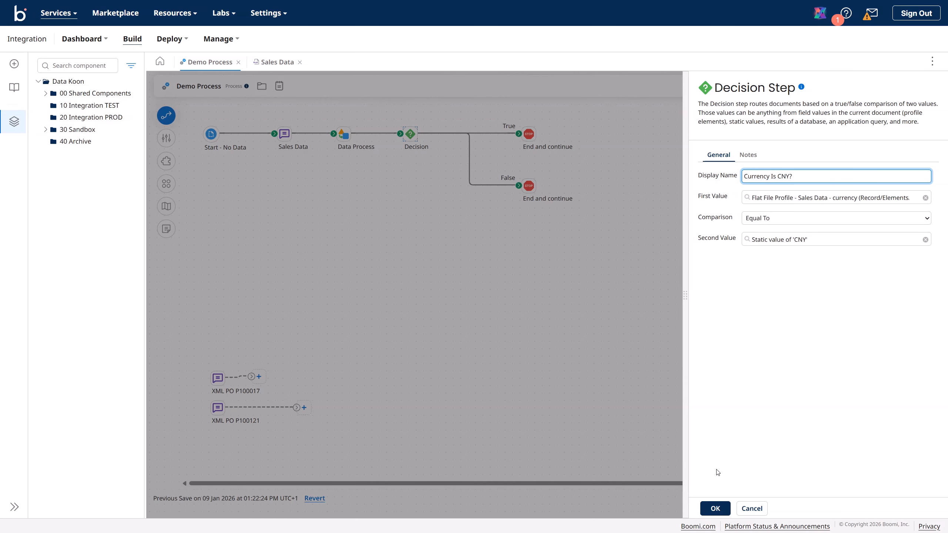
click(715, 508)
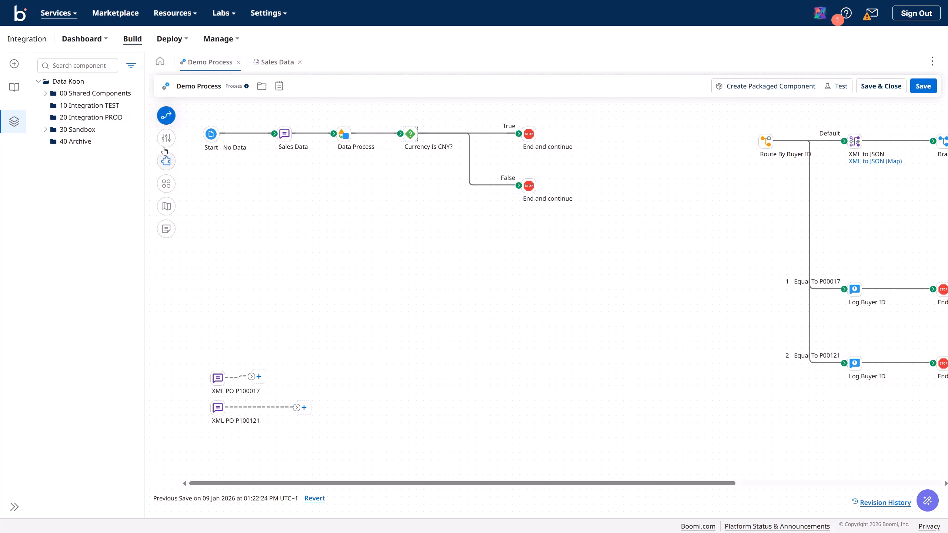
- Add a Cleanse step to the canvas with profile type Flat File and the Sales Data profile
click(166, 116)
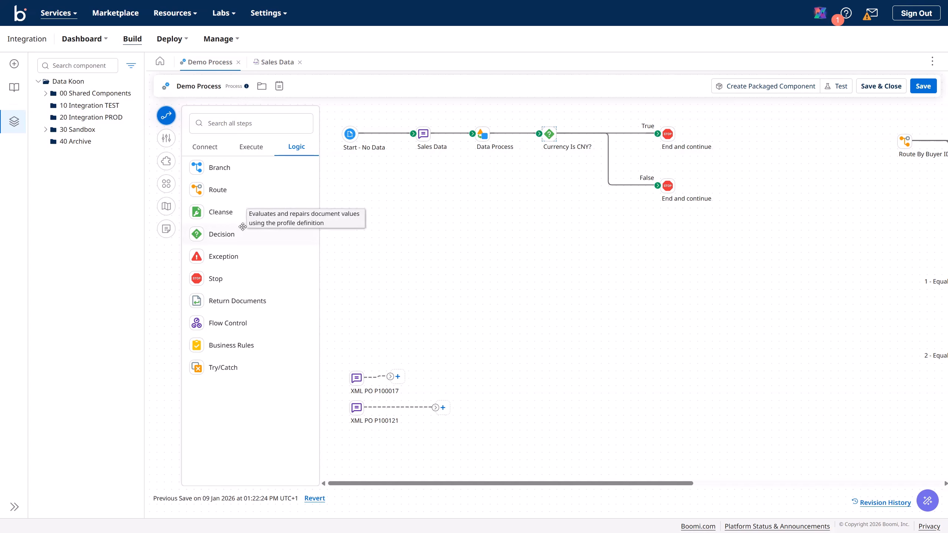
drag(221, 211, 439, 260)
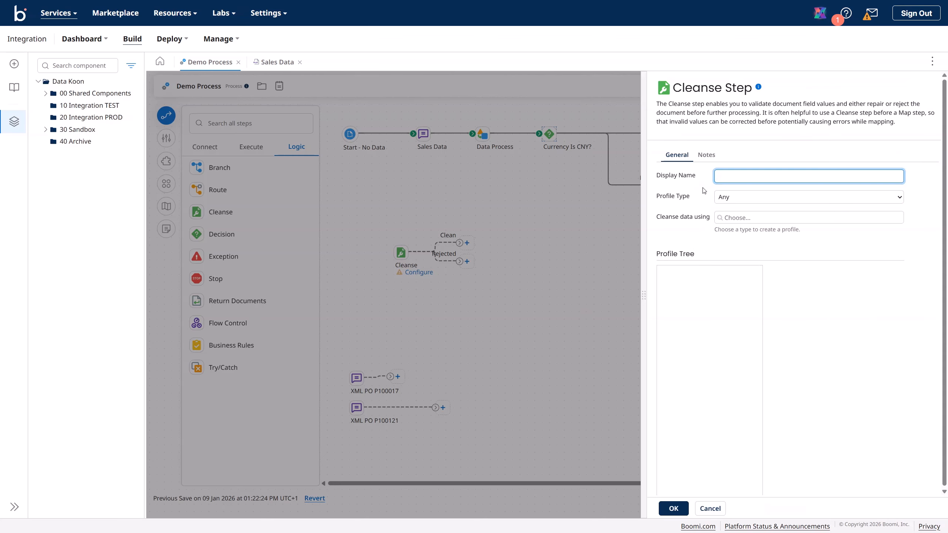
click(722, 199)
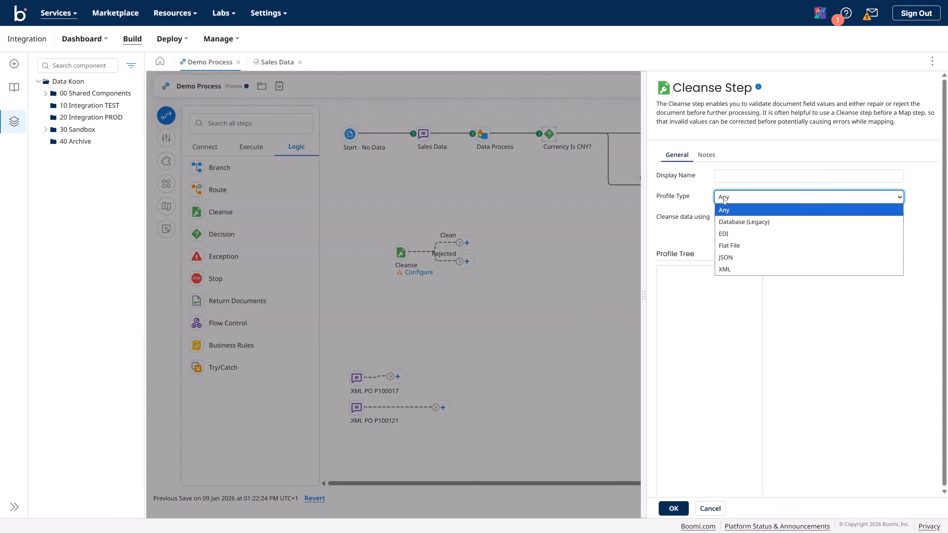
click(740, 246)
click(740, 218)
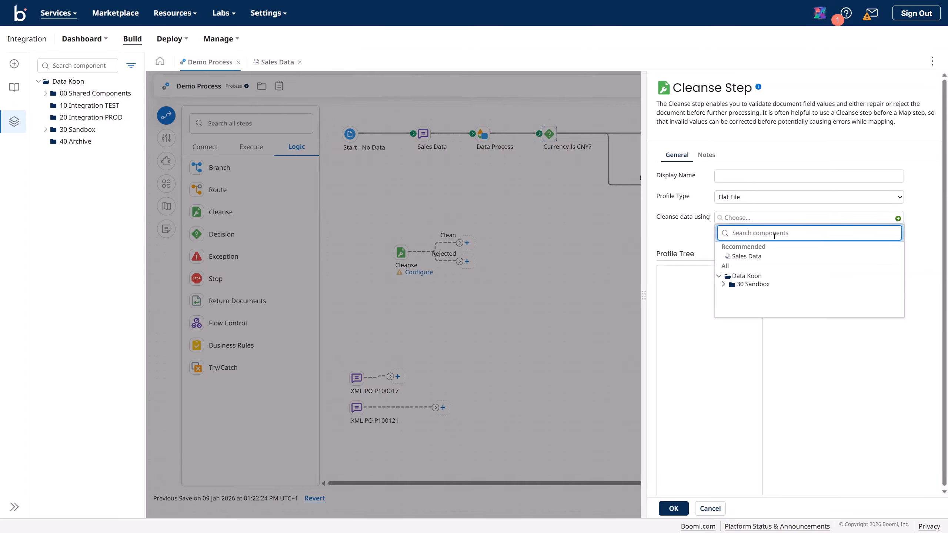
click(745, 257)
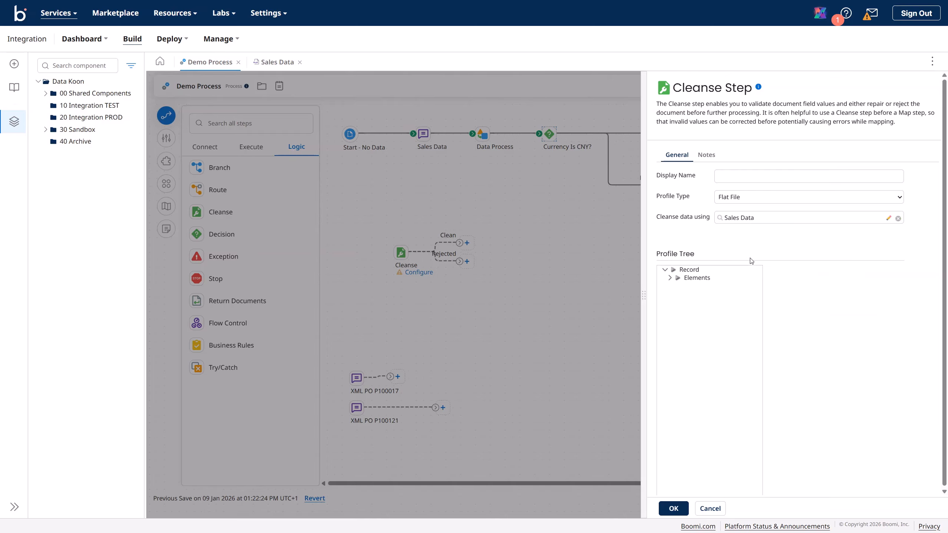
click(672, 279)
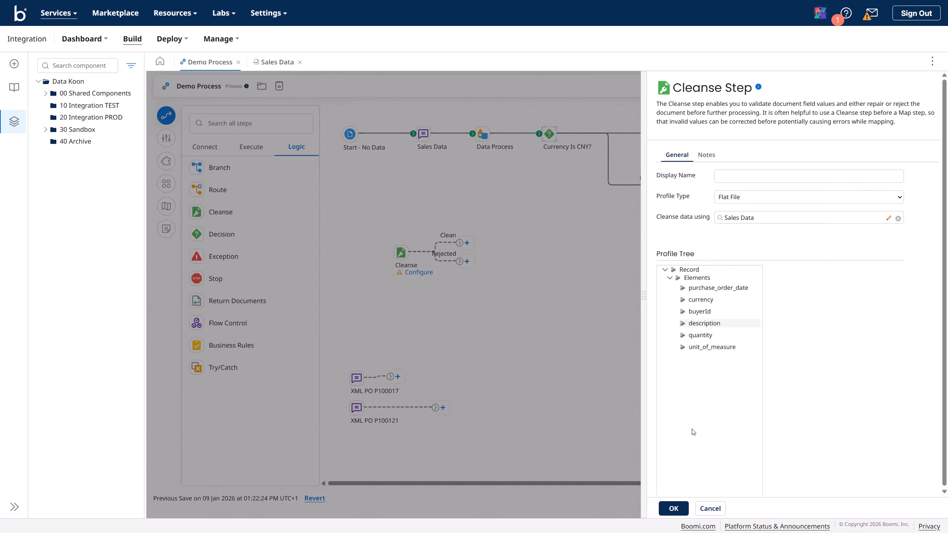
click(672, 508)
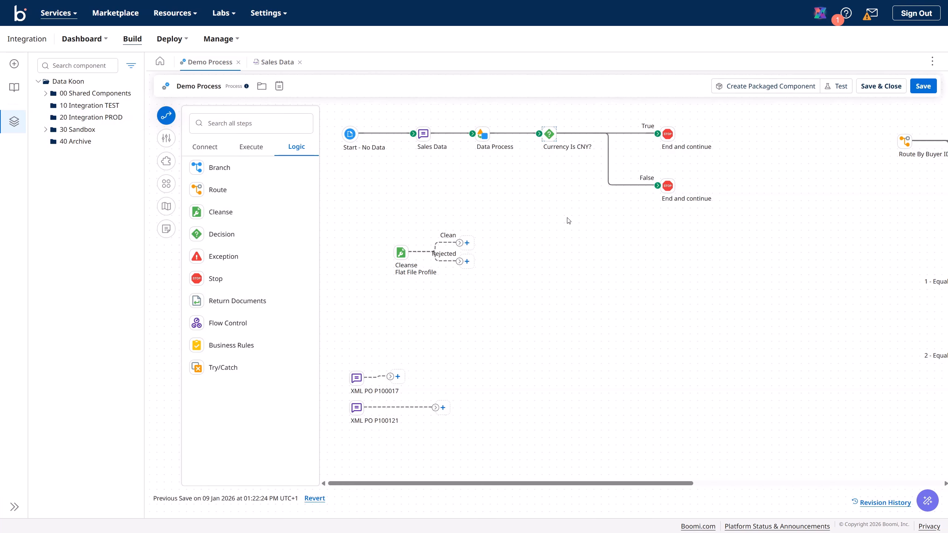
- Detach the Stop step from the Decision's False path and attach the Cleanse step there instead
click(641, 185)
drag(660, 190, 519, 367)
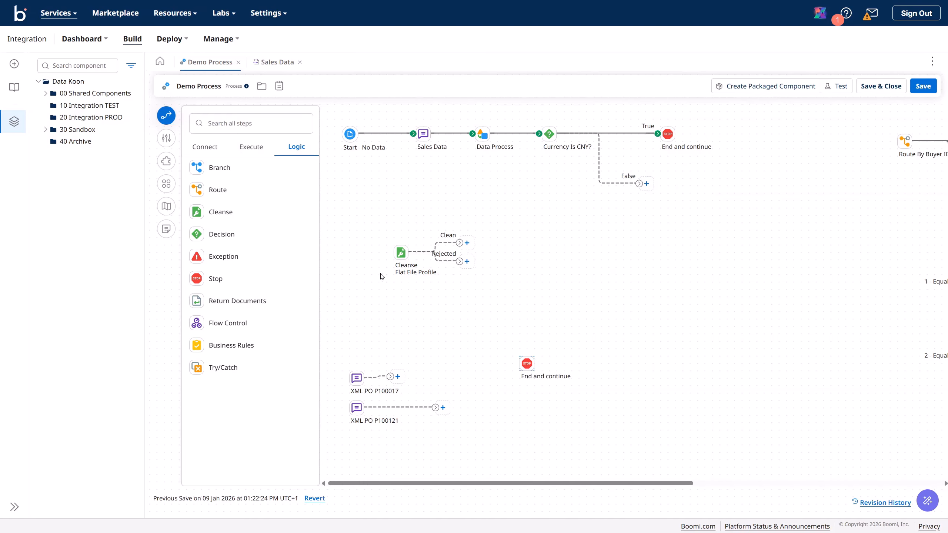
drag(400, 252, 674, 210)
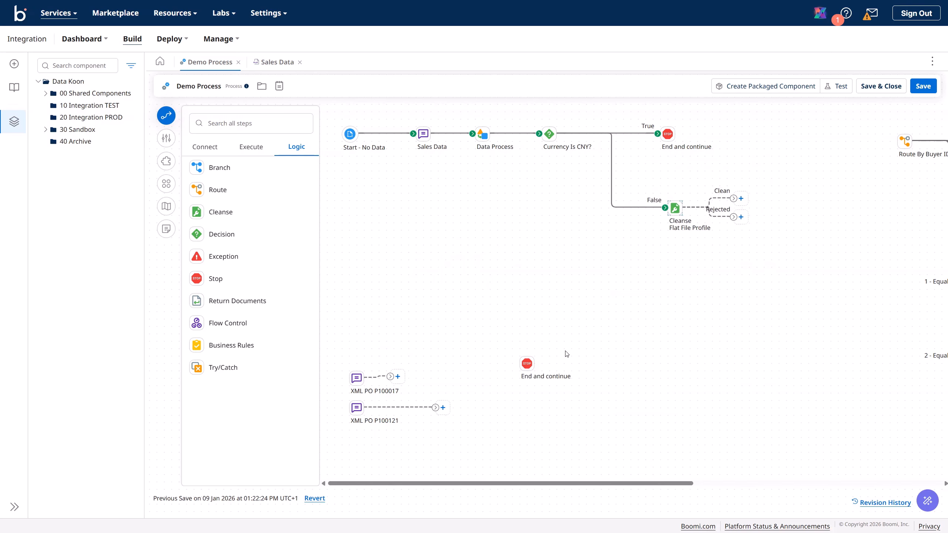
- Attach the detached Stop step to the Cleanse step's Rejected path and add a new Stop step on its Clean path
drag(609, 483, 658, 481)
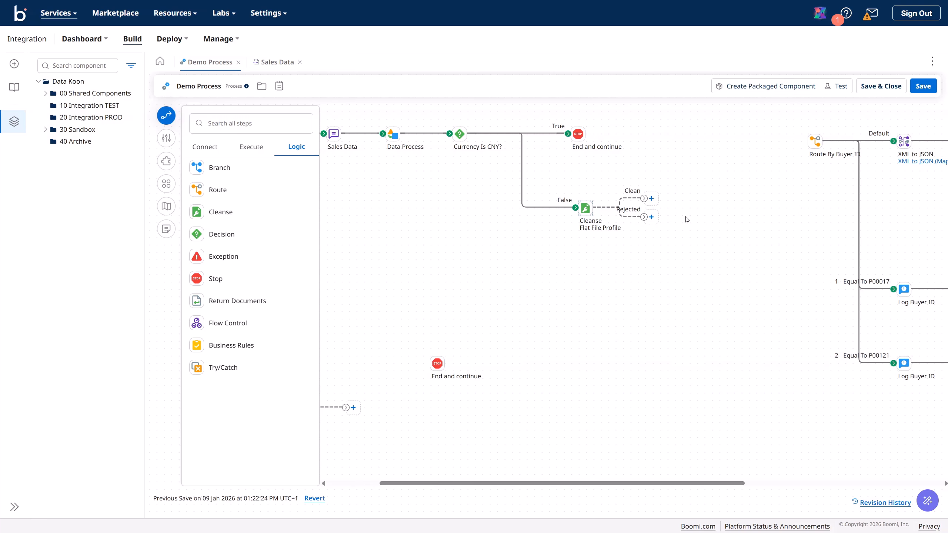
drag(439, 364, 702, 202)
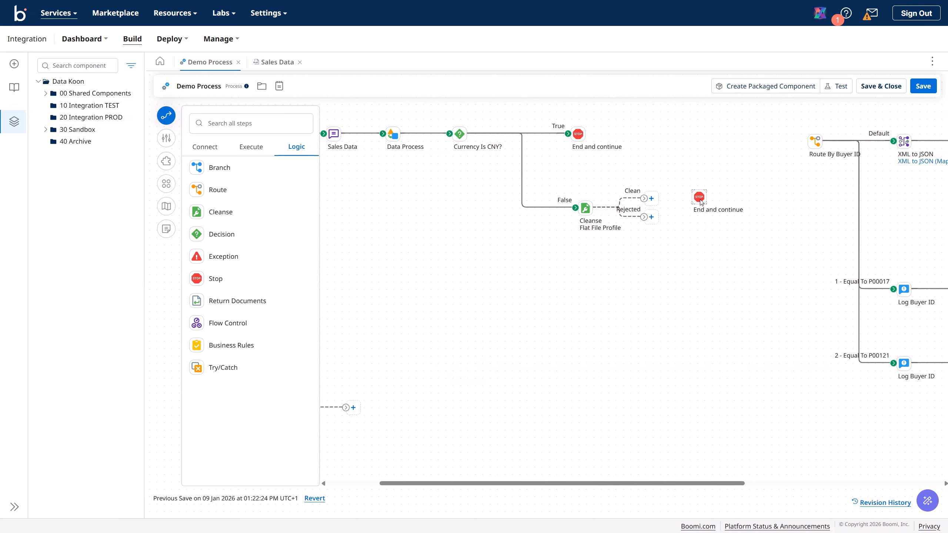
drag(700, 202, 703, 234)
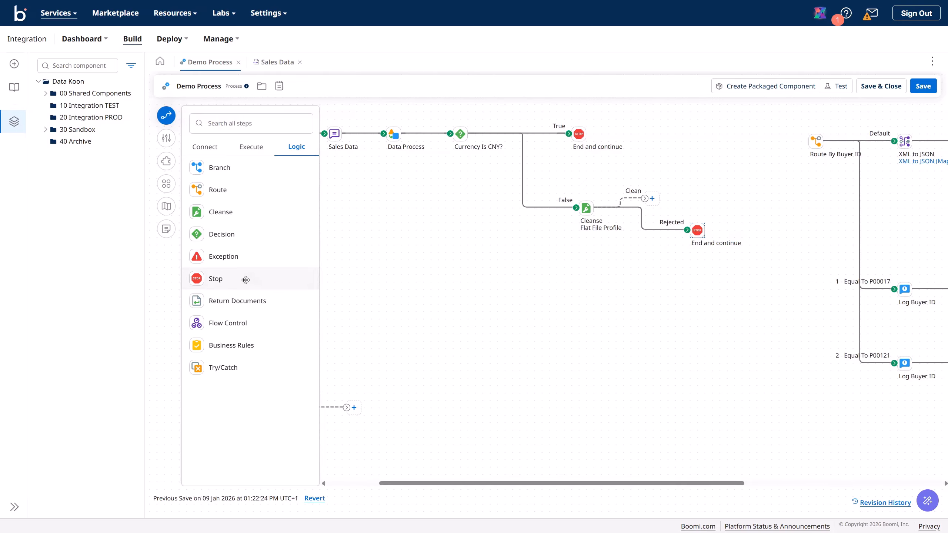
drag(243, 277, 736, 193)
click(715, 508)
mouse_move(643, 312)
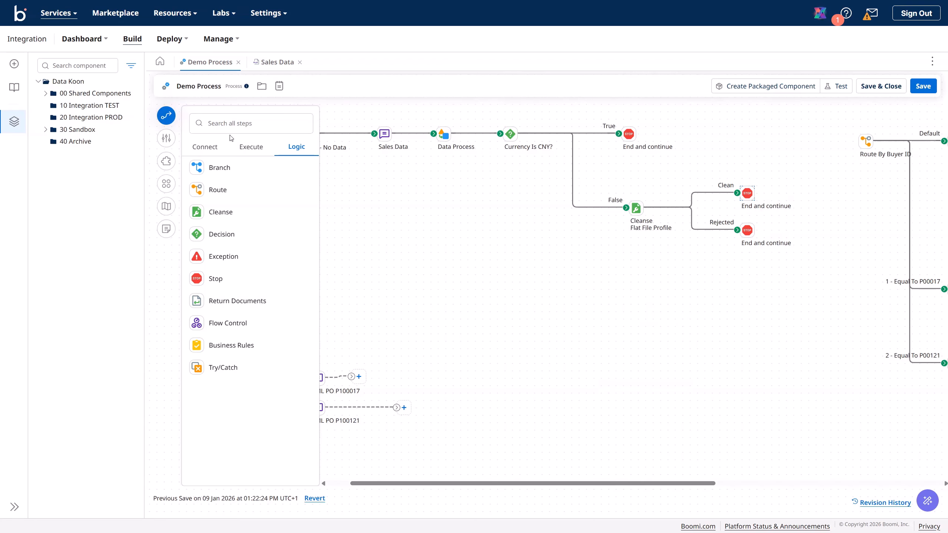
click(166, 115)
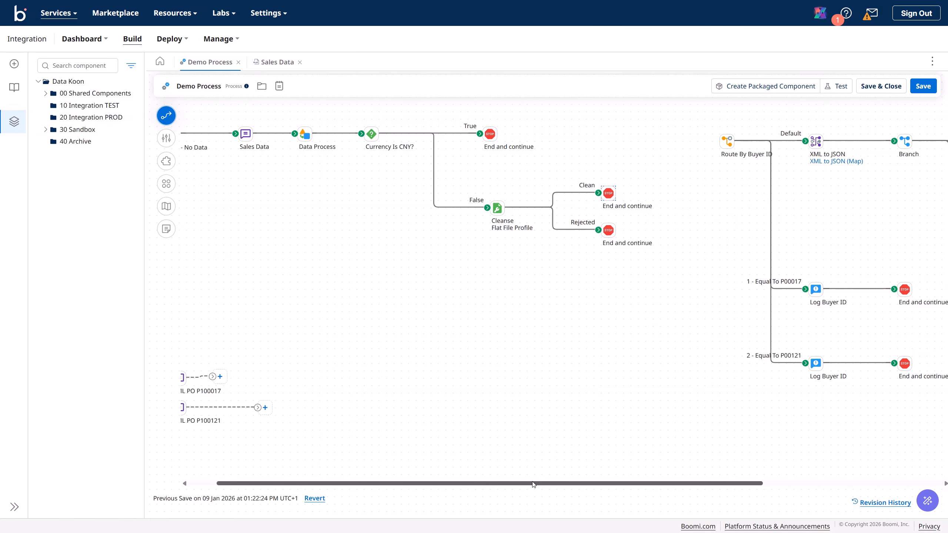
- Save Demo Process and run a new test on Data Koon TEST
drag(533, 484, 450, 491)
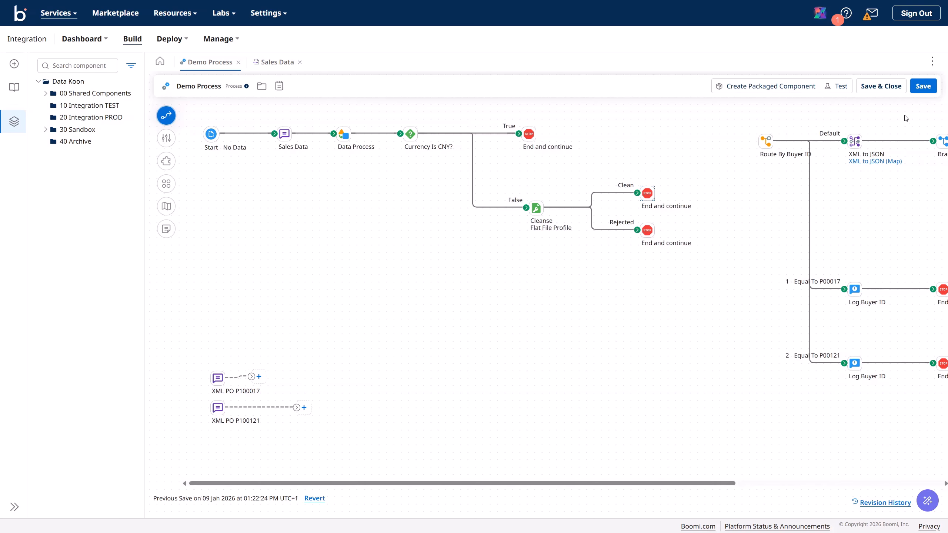
click(838, 86)
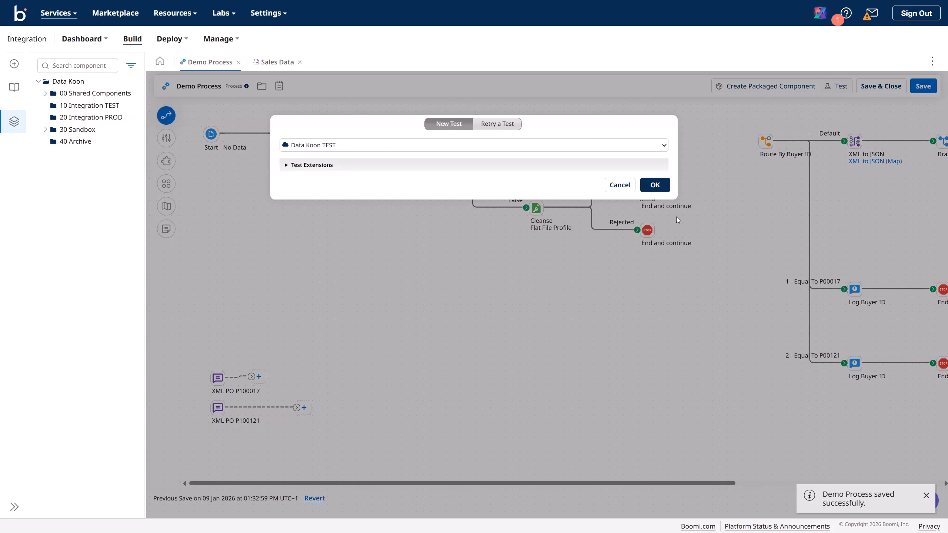
click(656, 185)
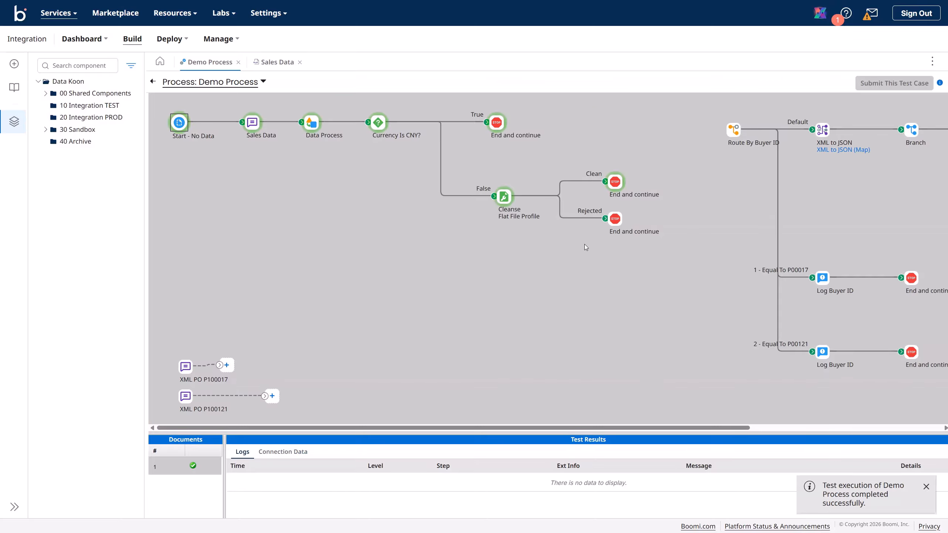
- Examine the step source data at the Stop steps on the Cleanse step's Clean and Rejected paths
click(619, 182)
click(284, 452)
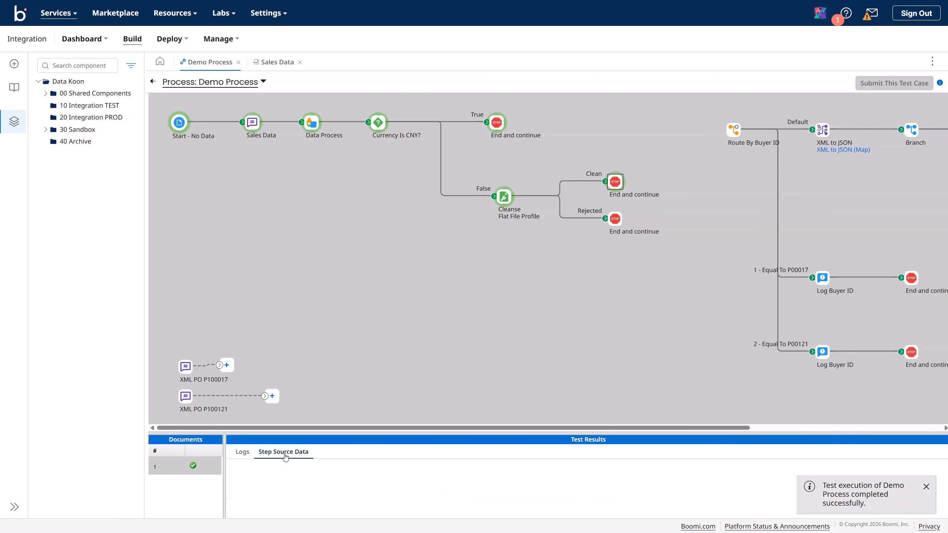
drag(359, 438, 357, 342)
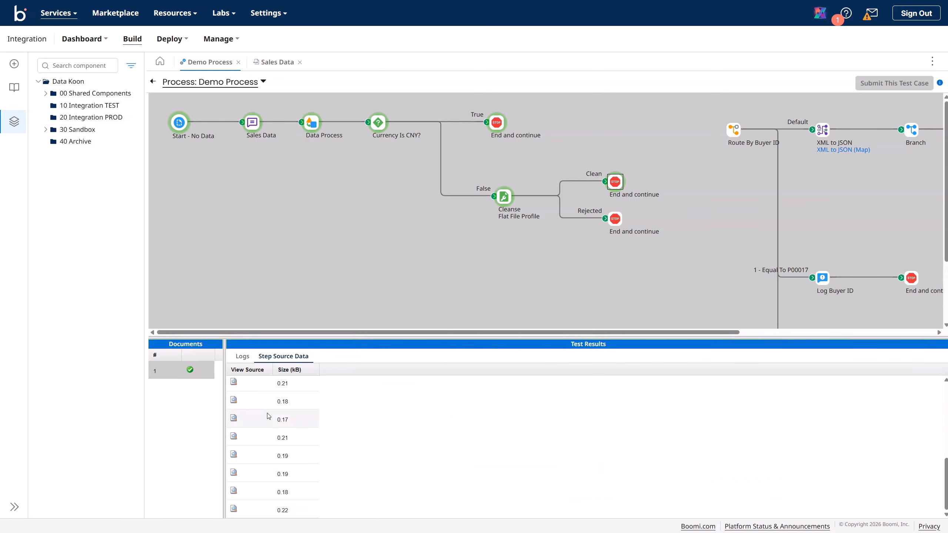
click(617, 222)
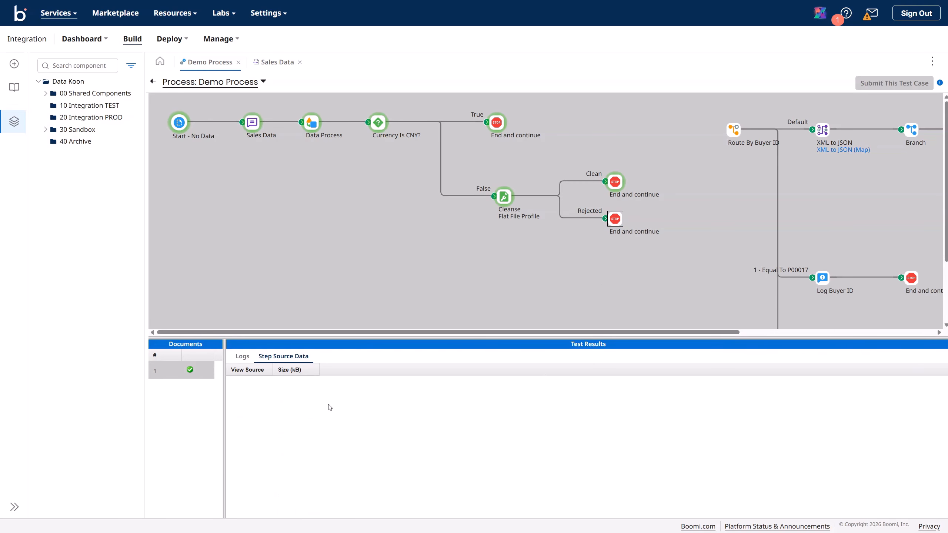
drag(568, 338, 567, 391)
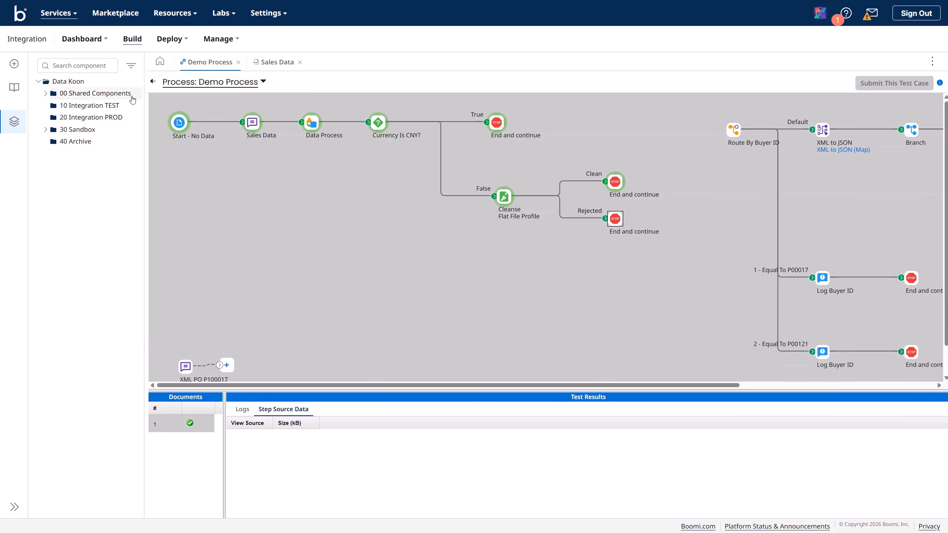
- Return to the process canvas and review the Sales Data profile elements in the Cleanse step without changing them
click(152, 81)
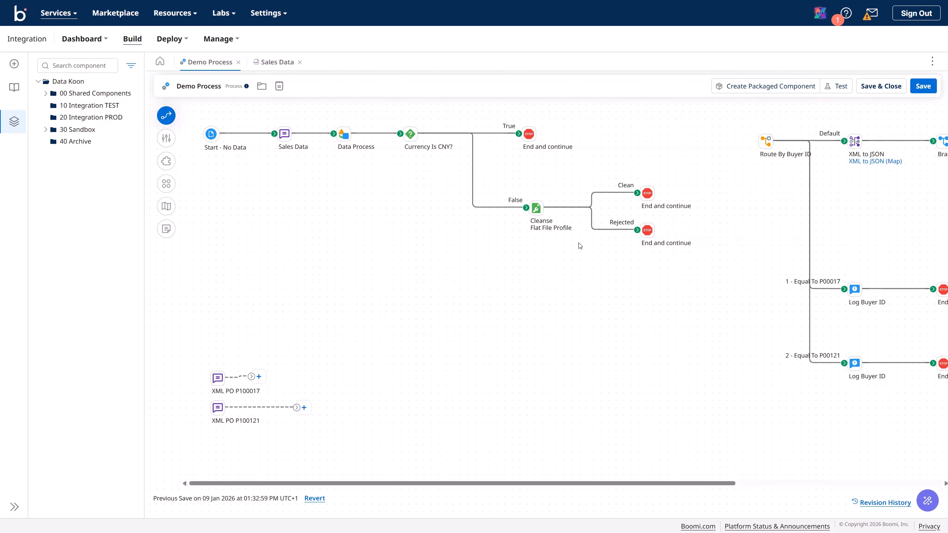
click(535, 208)
double_click(536, 208)
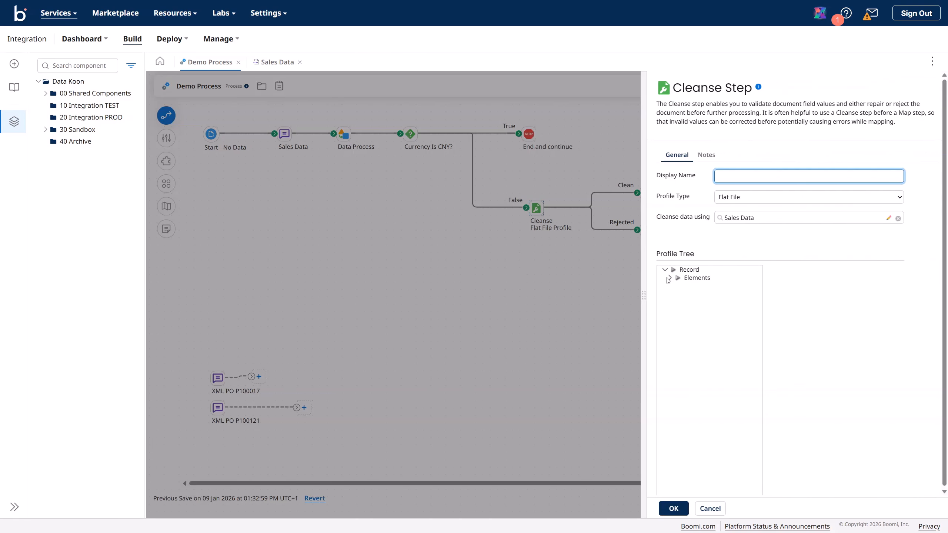
click(670, 277)
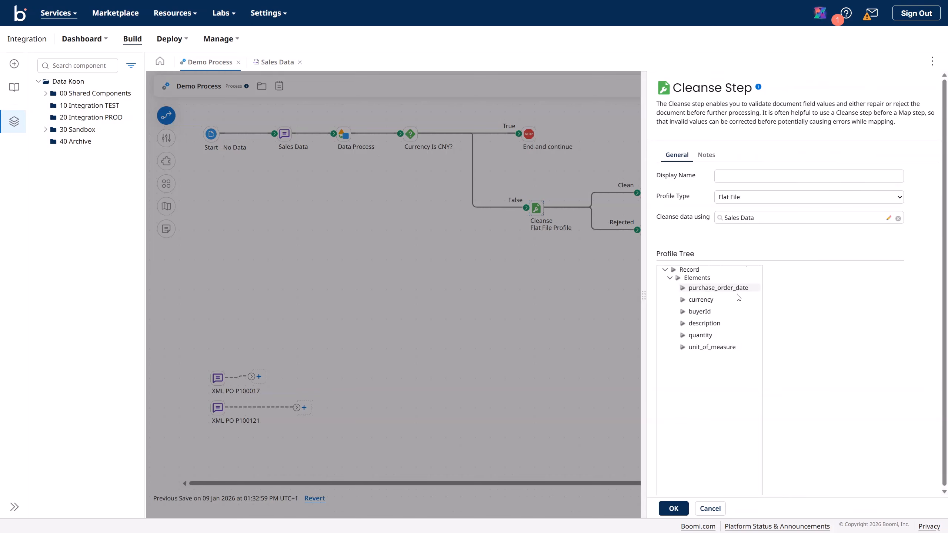
click(713, 508)
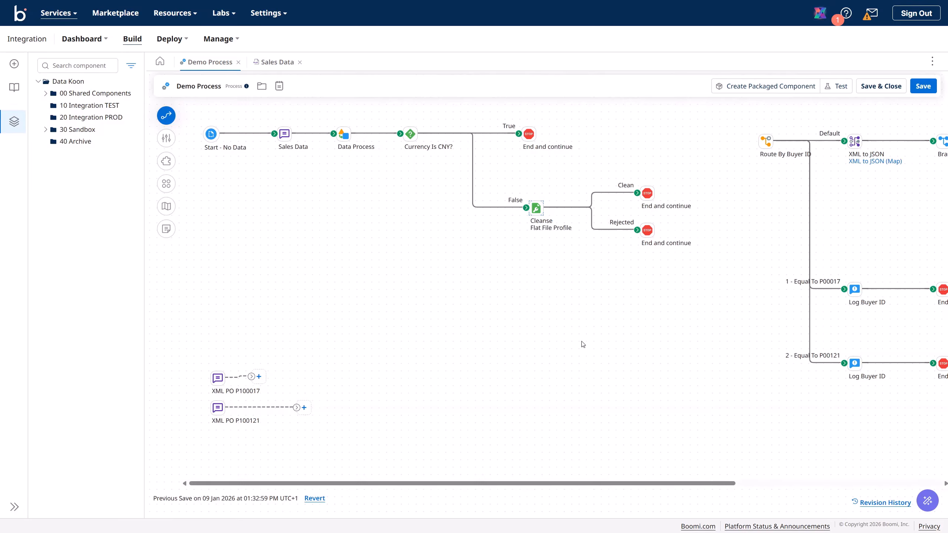
- Open the Sales Data profile's currency element, and switch to the sales_data.csv worksheet in Excel
click(274, 64)
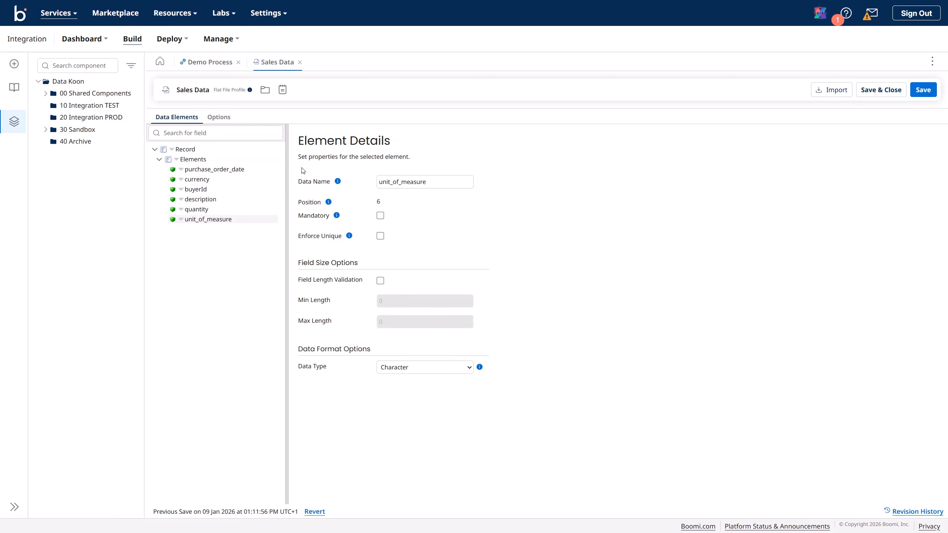
click(204, 180)
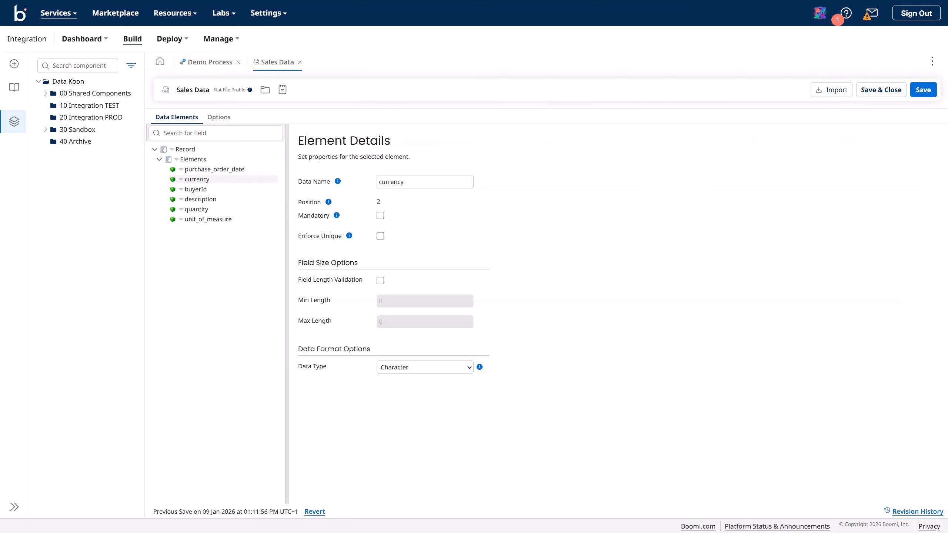
drag(947, 112, 602, 99)
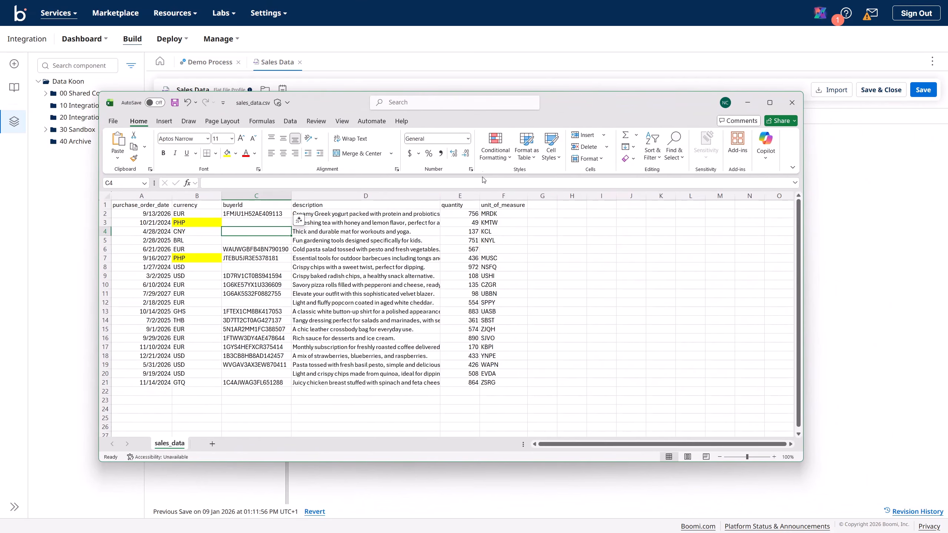
- Highlight in yellow the buyerId header and the empty buyerId cells C3:C5, C8 and C12
click(253, 224)
click(241, 232)
click(237, 206)
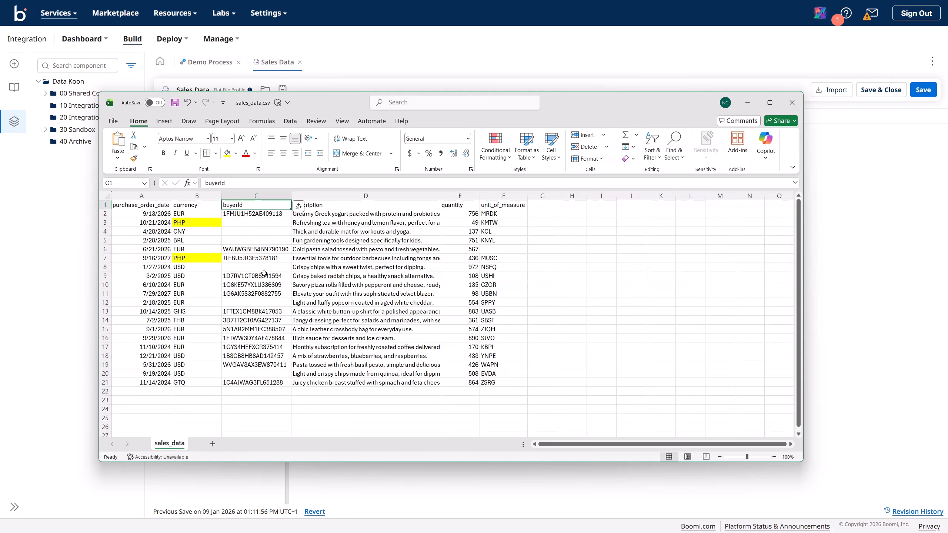
click(227, 153)
drag(244, 225, 244, 240)
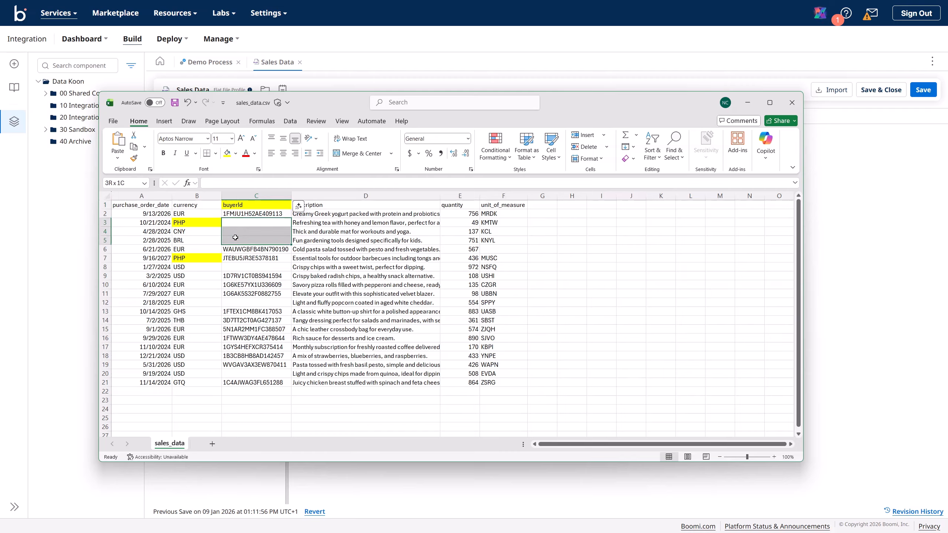
click(228, 154)
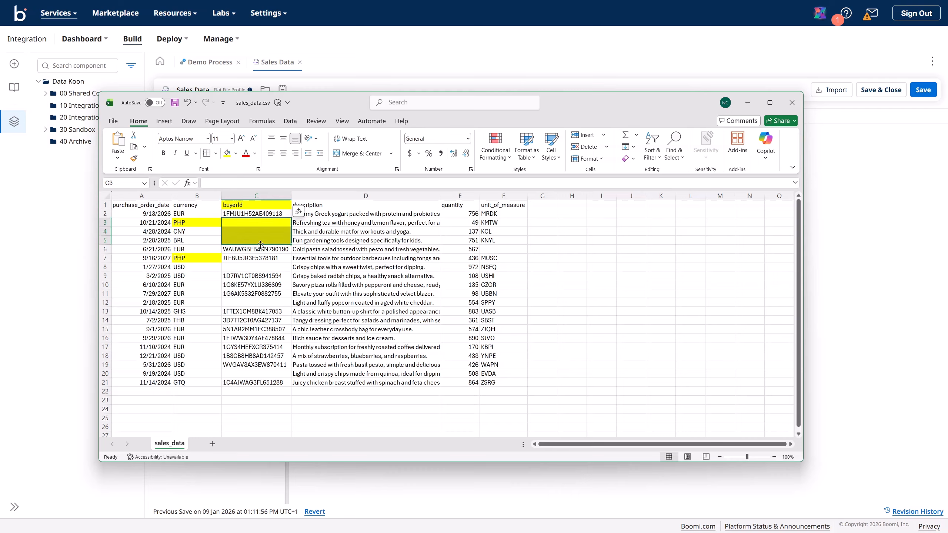
click(256, 267)
click(226, 153)
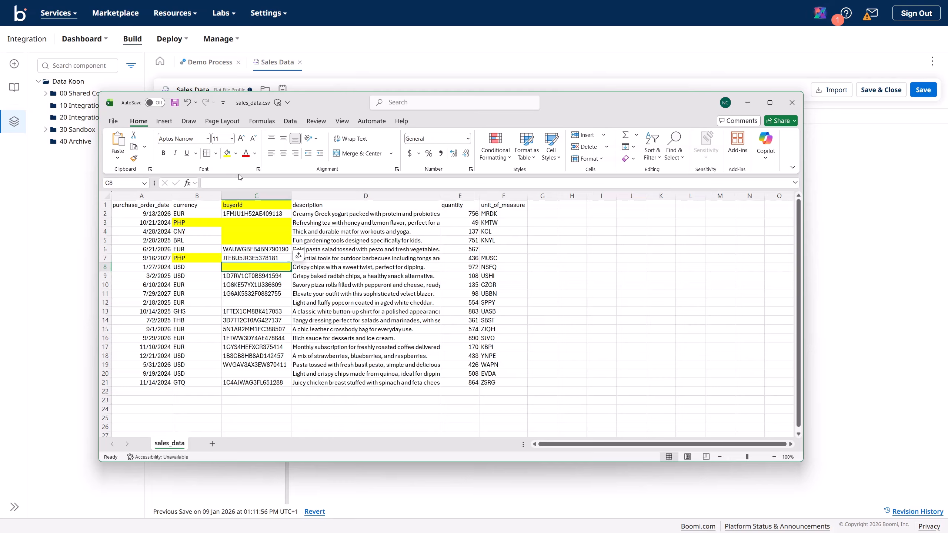
click(246, 304)
click(227, 153)
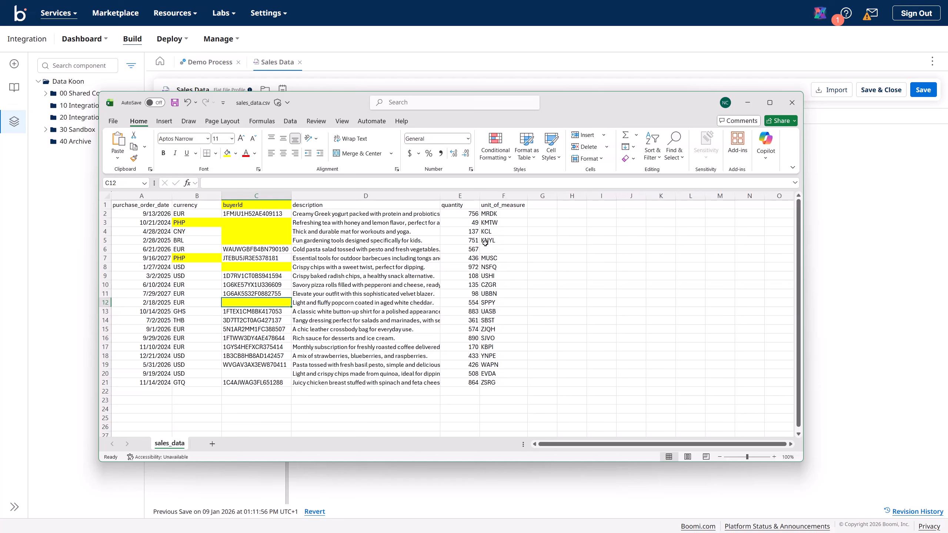
- Highlight in yellow the quantity header and the two-digit quantities in cells E3 and E11
click(463, 206)
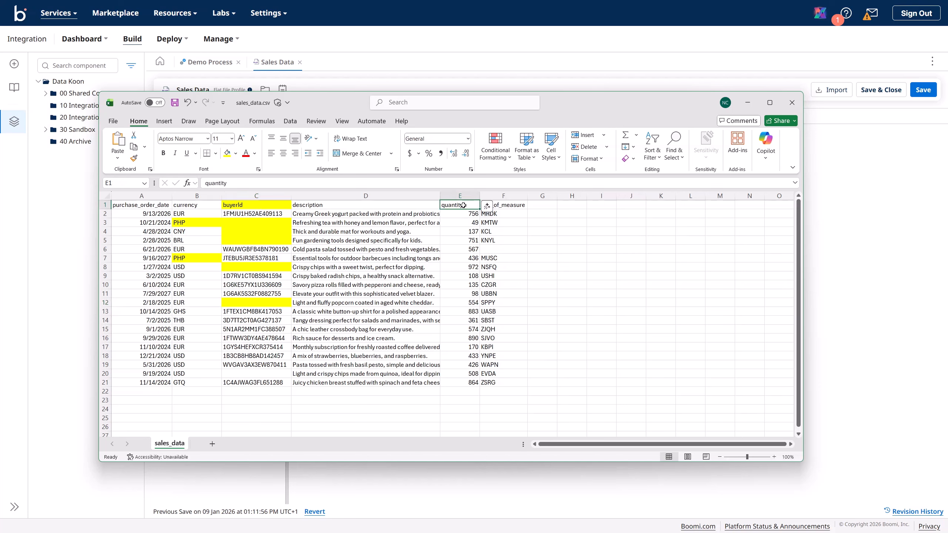
click(227, 153)
click(469, 225)
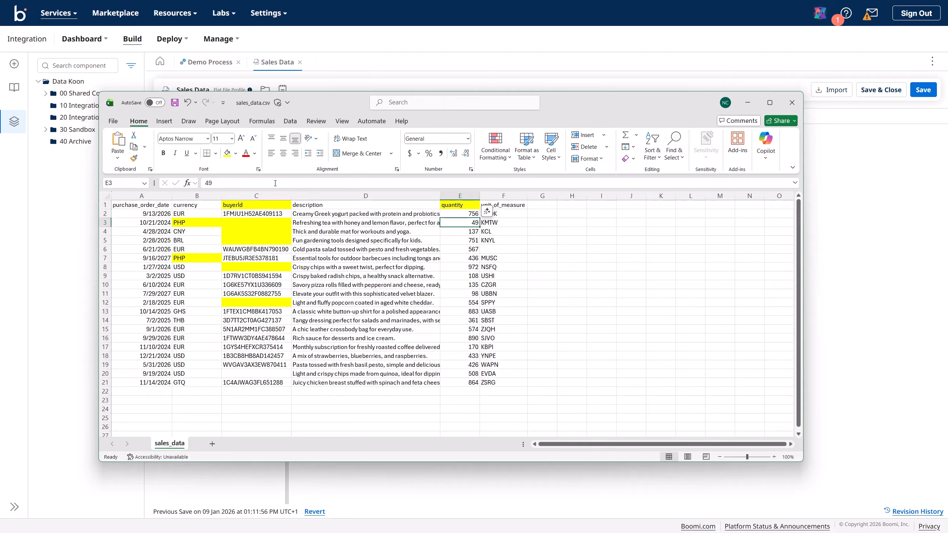
click(227, 153)
click(472, 294)
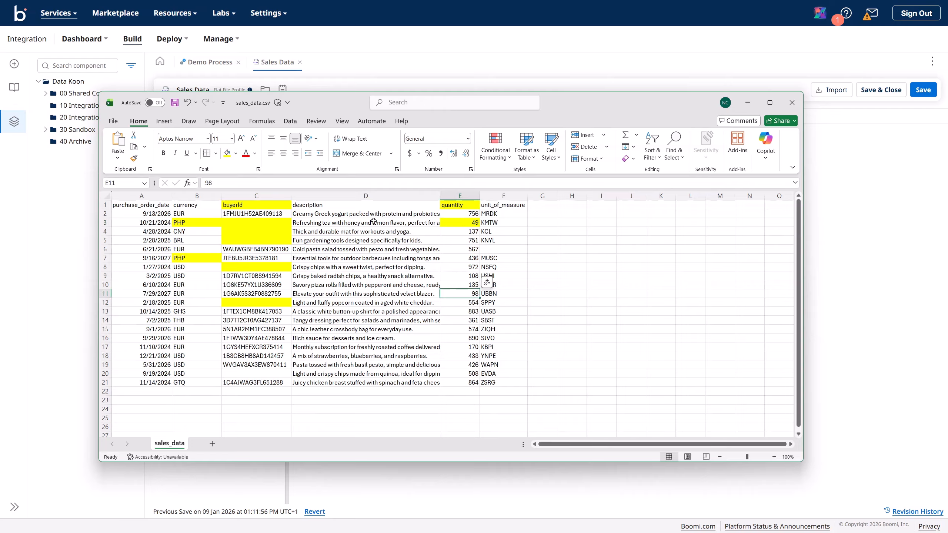
click(228, 154)
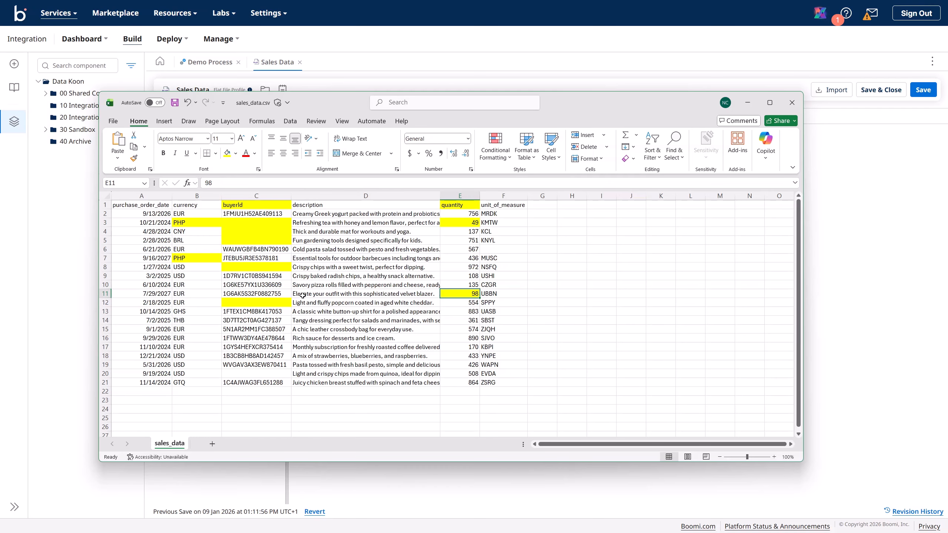
click(103, 293)
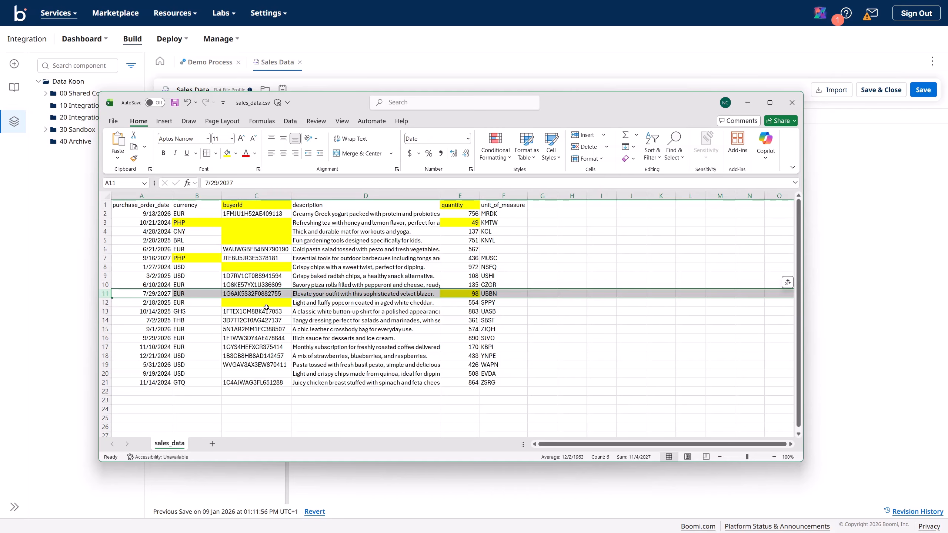
click(267, 304)
click(299, 302)
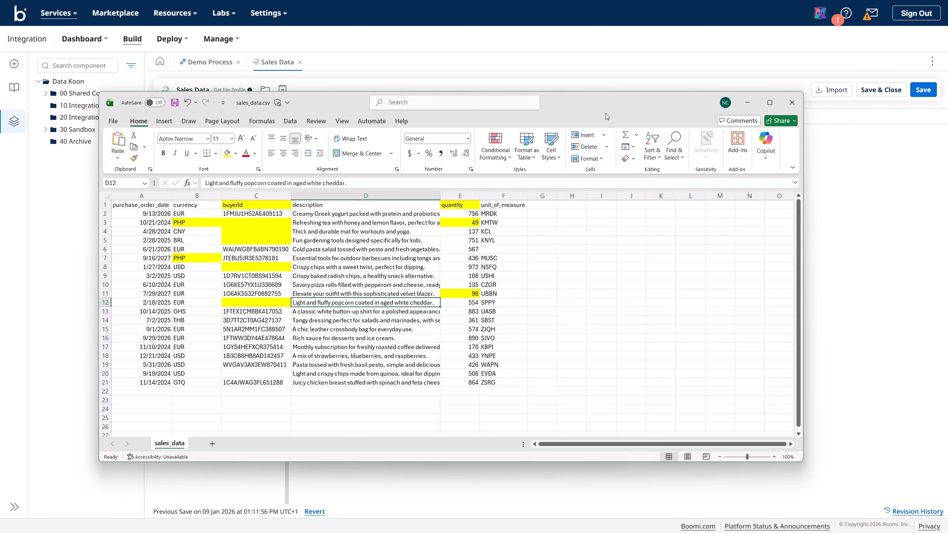
- Return to the Sales Data profile in Boomi and make buyerId mandatory, with field length validation from 5 to 30
drag(606, 114, 947, 146)
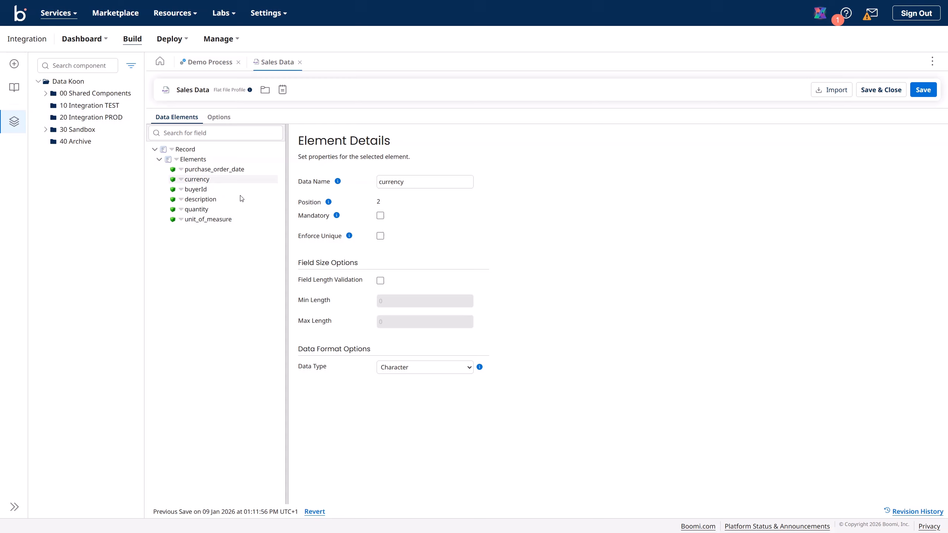
click(197, 189)
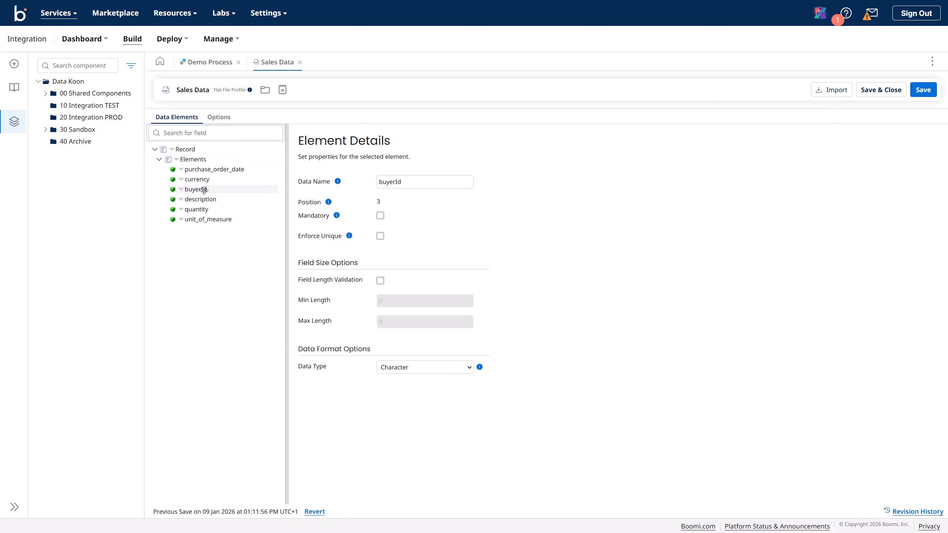
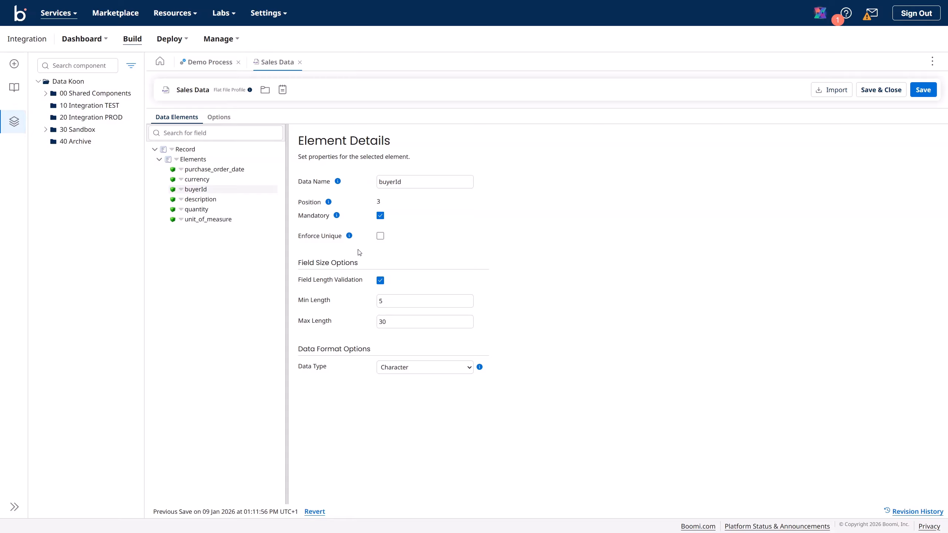
- Make the quantity element mandatory, with field length validation at minimum 3 and maximum 3, and save the profile
click(210, 210)
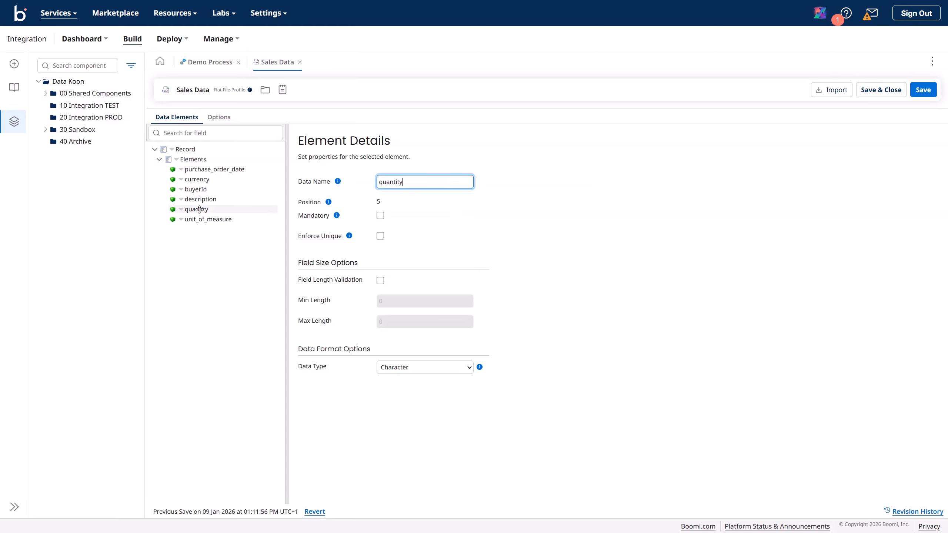
click(380, 216)
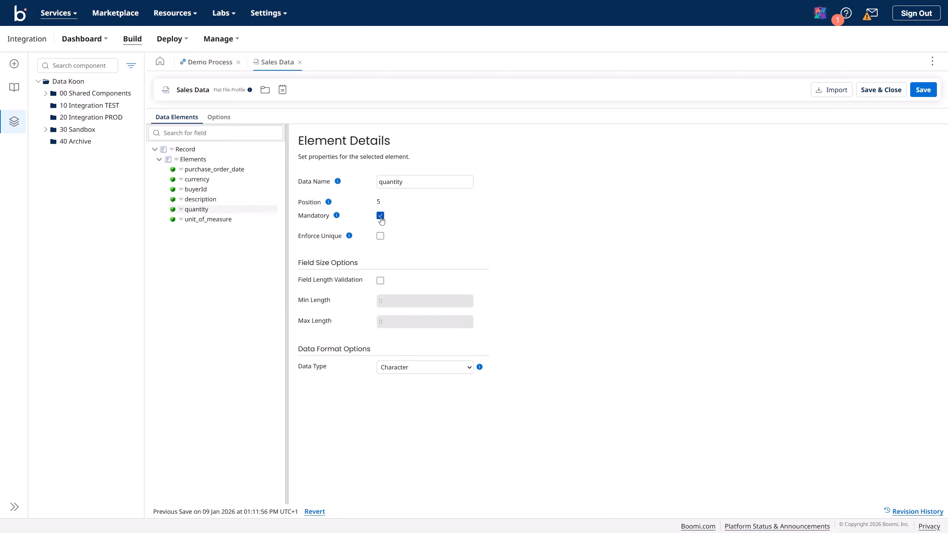
click(380, 281)
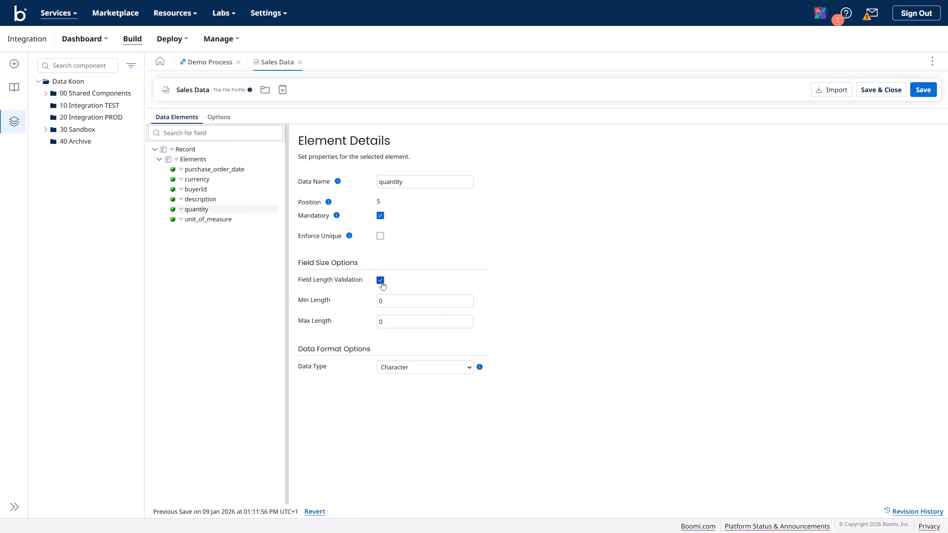
click(389, 322)
double_click(380, 301)
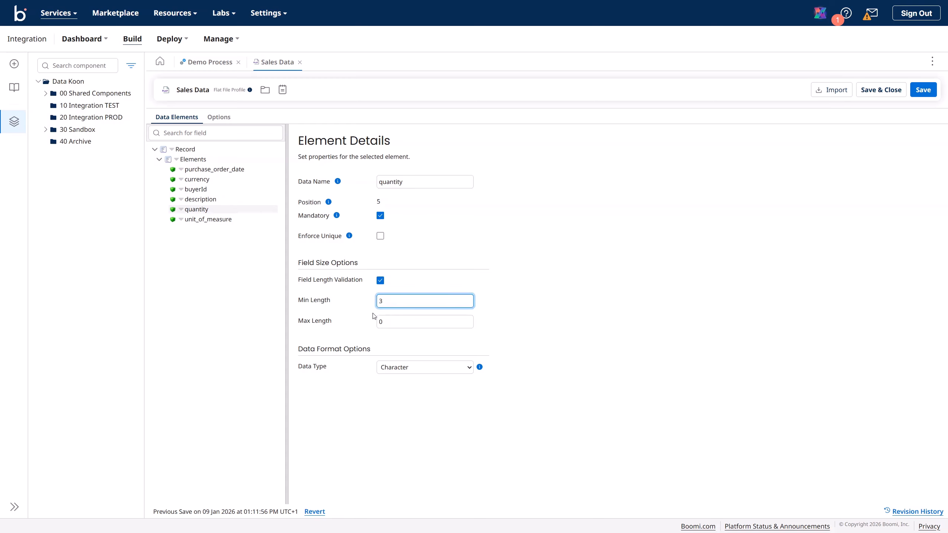
key(Tab)
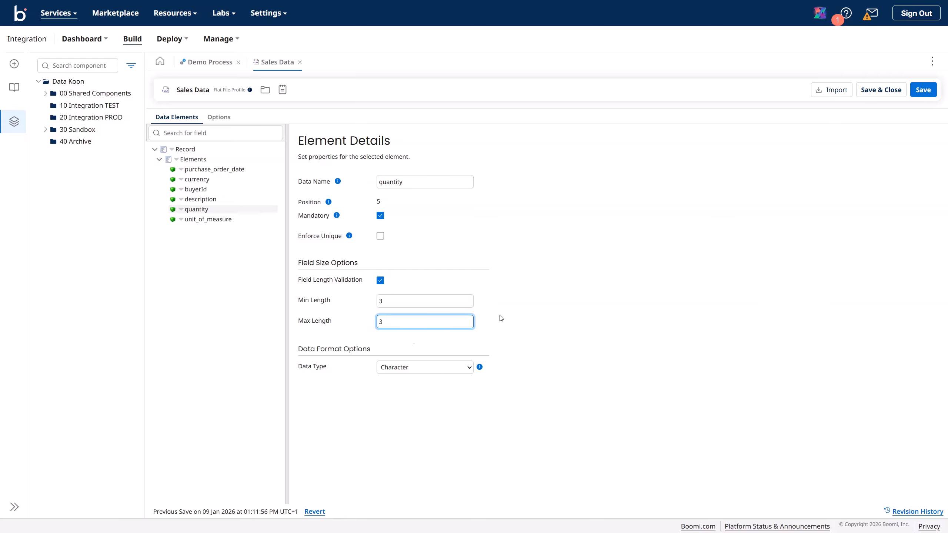
click(923, 89)
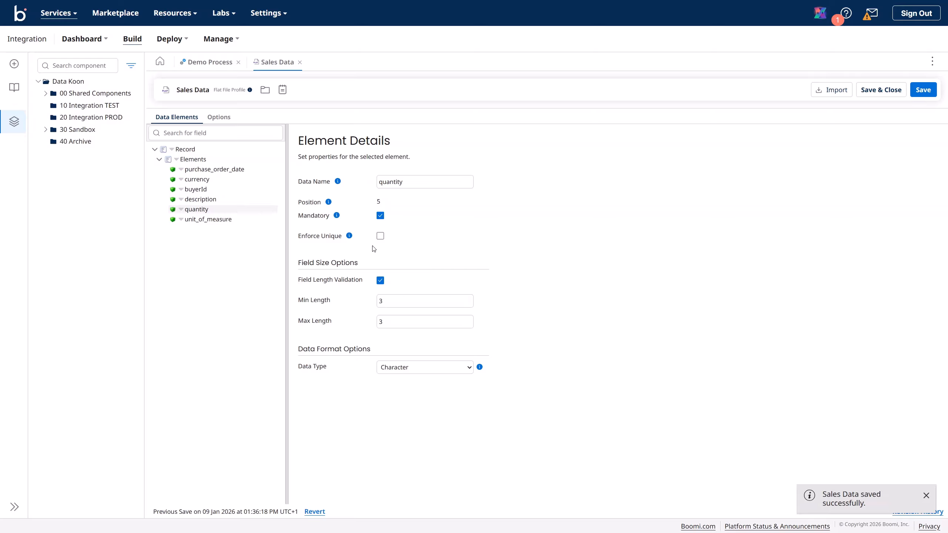
- Make the unit_of_measure element mandatory, enable its field length validation with minimum length 1, and save the profile
click(219, 220)
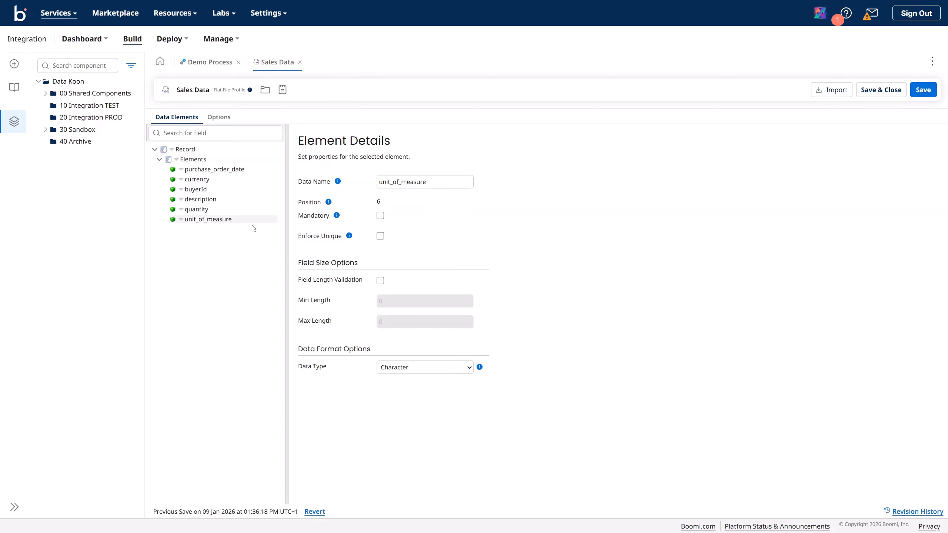
click(380, 220)
click(918, 94)
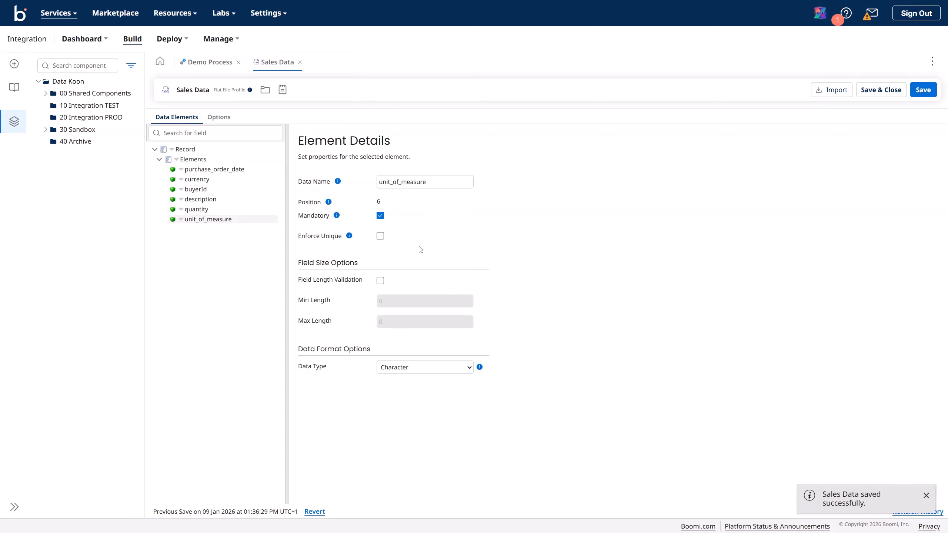
click(381, 282)
click(391, 301)
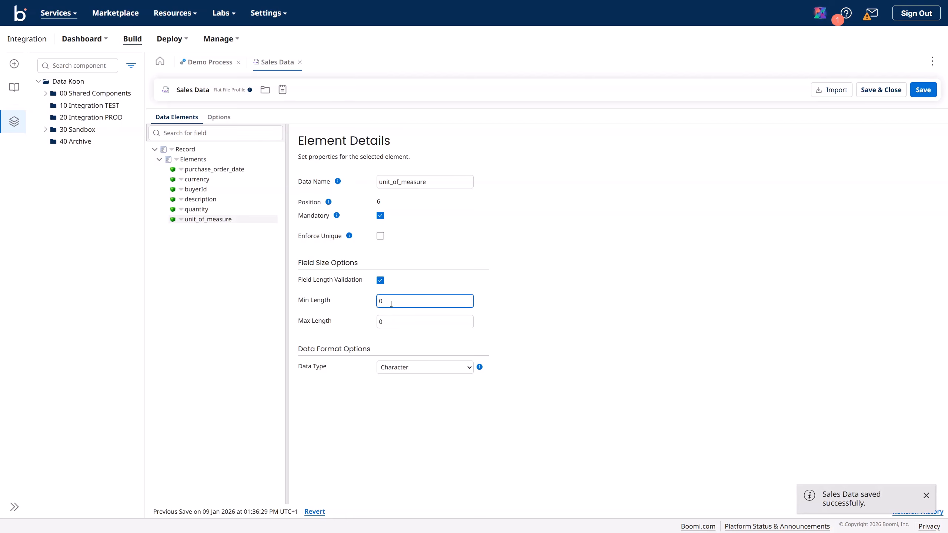
double_click(392, 300)
text(1)
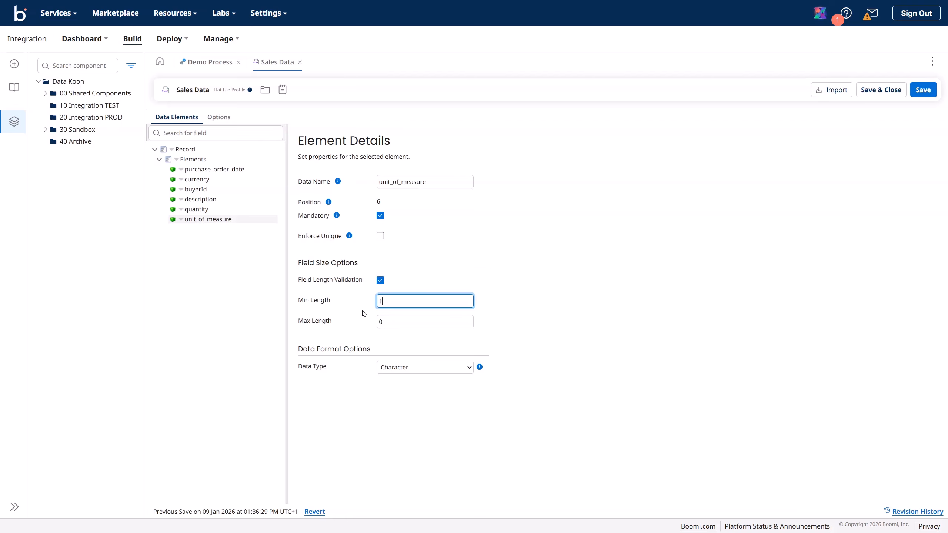
click(922, 94)
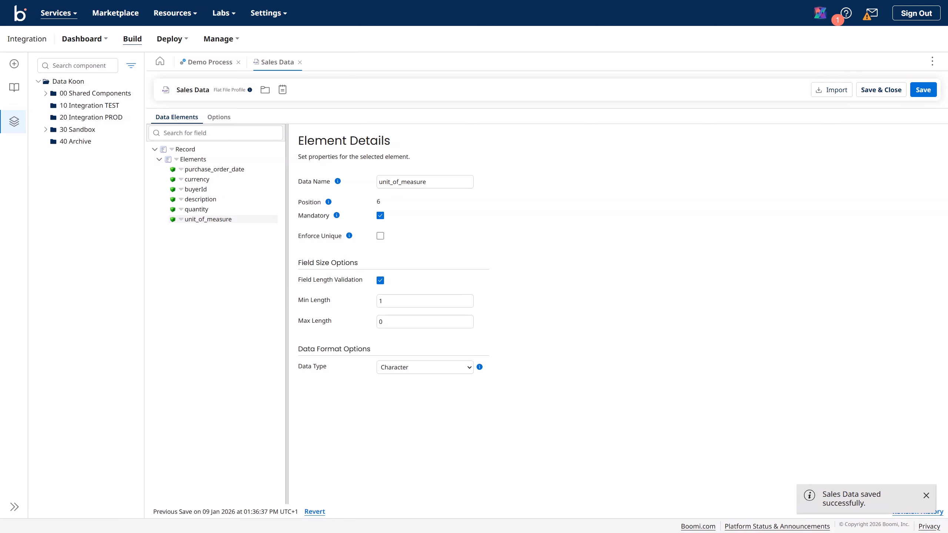
- Switch to sales_data.csv in Excel and highlight in yellow the unit_of_measure header and the empty cell F6
drag(612, 531, 561, 117)
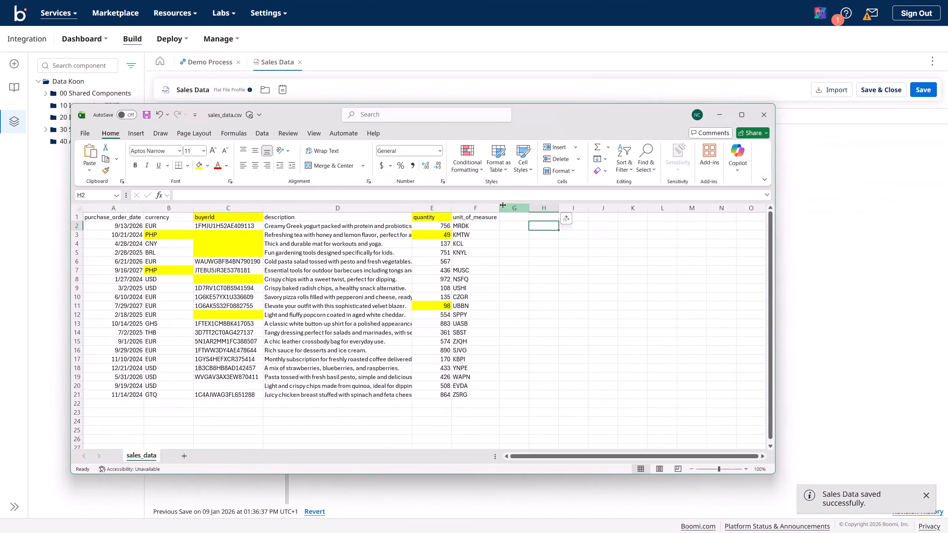
click(471, 219)
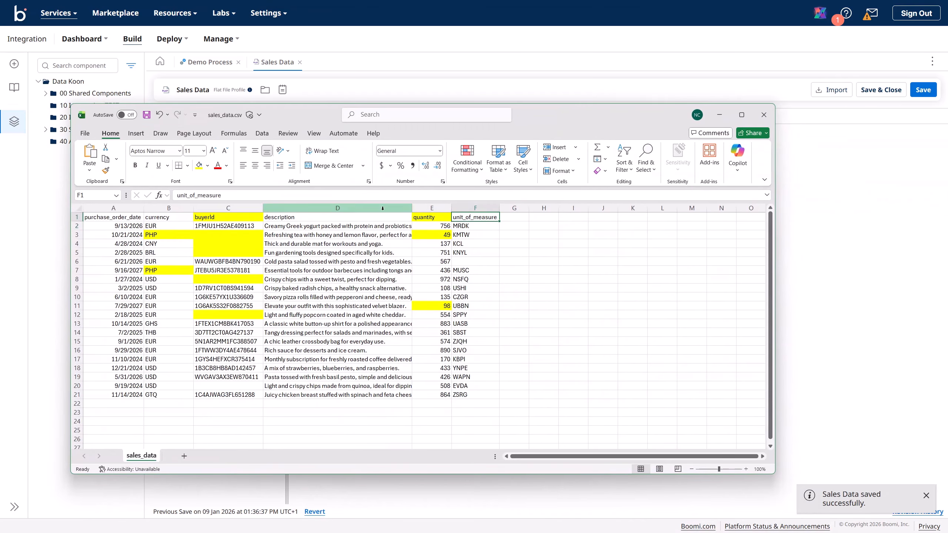
click(199, 165)
click(460, 261)
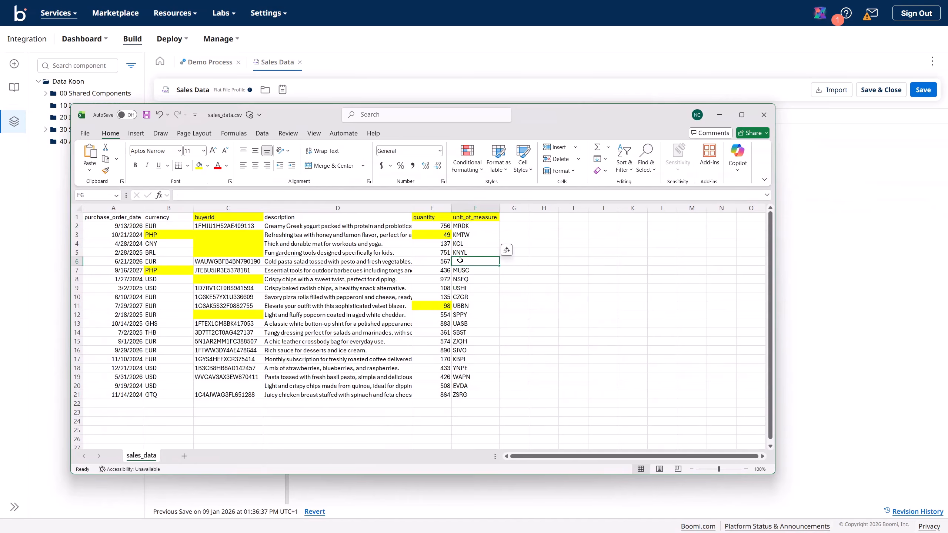
click(199, 165)
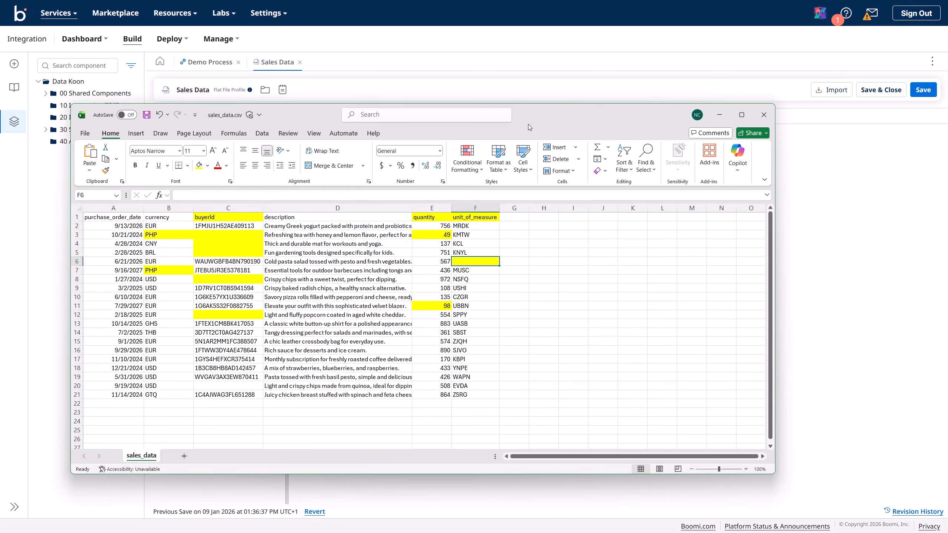
- Return to Boomi, save the Sales Data profile and go back to the Demo Process canvas
drag(528, 122, 947, 129)
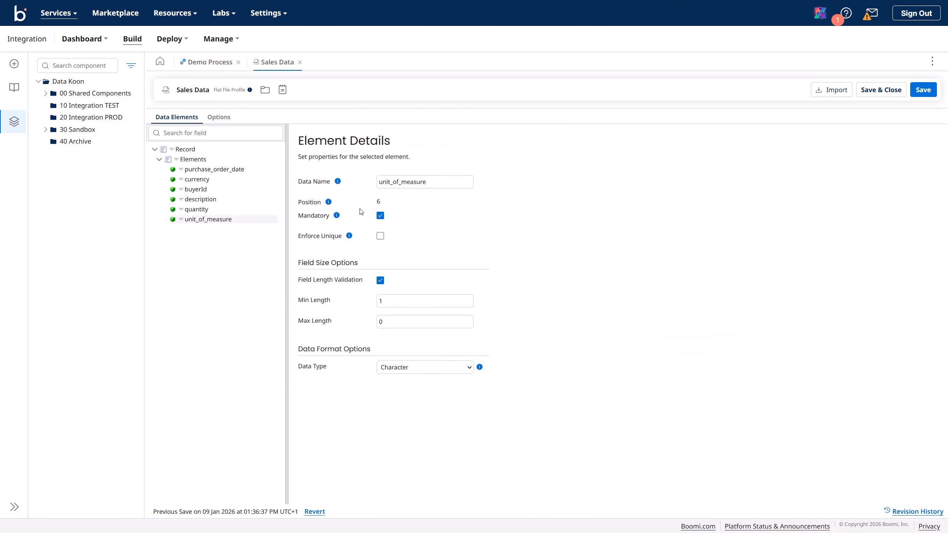
click(922, 90)
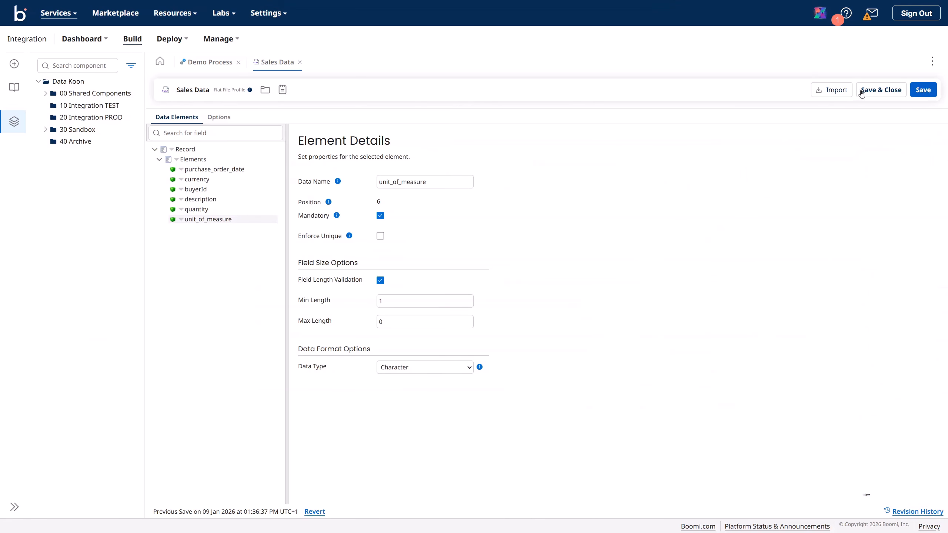
click(210, 63)
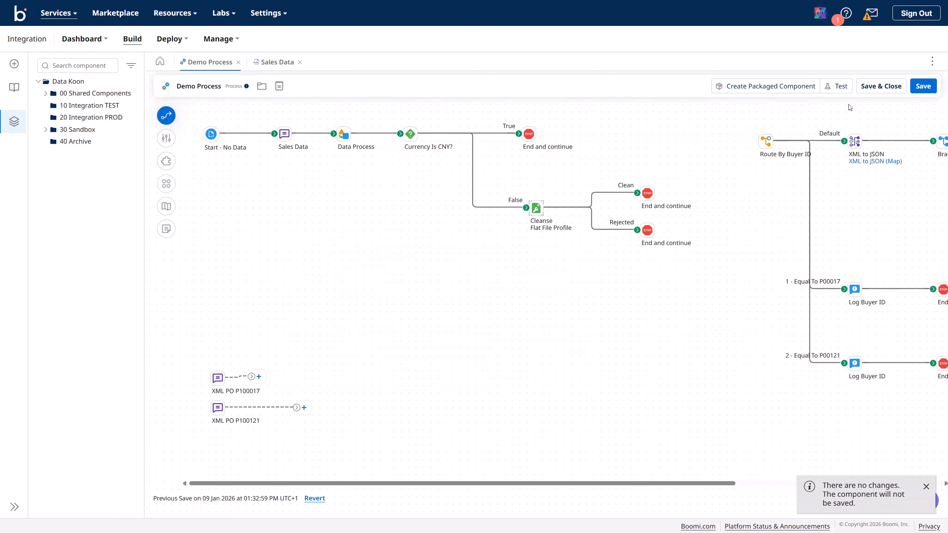
- Save Demo Process, open the Cleanse step's settings, and expand the buyerId element's mandatory, minimum length and maximum length rules
click(922, 87)
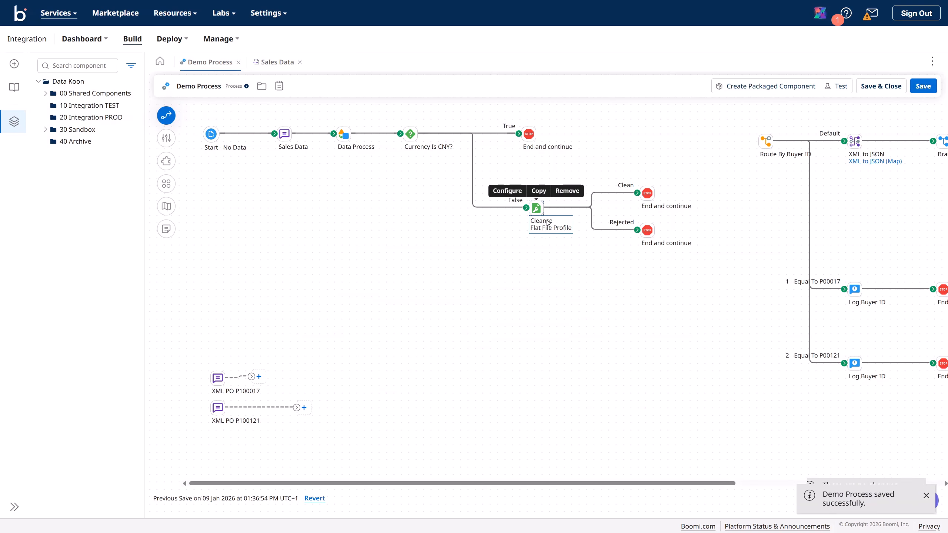
double_click(536, 209)
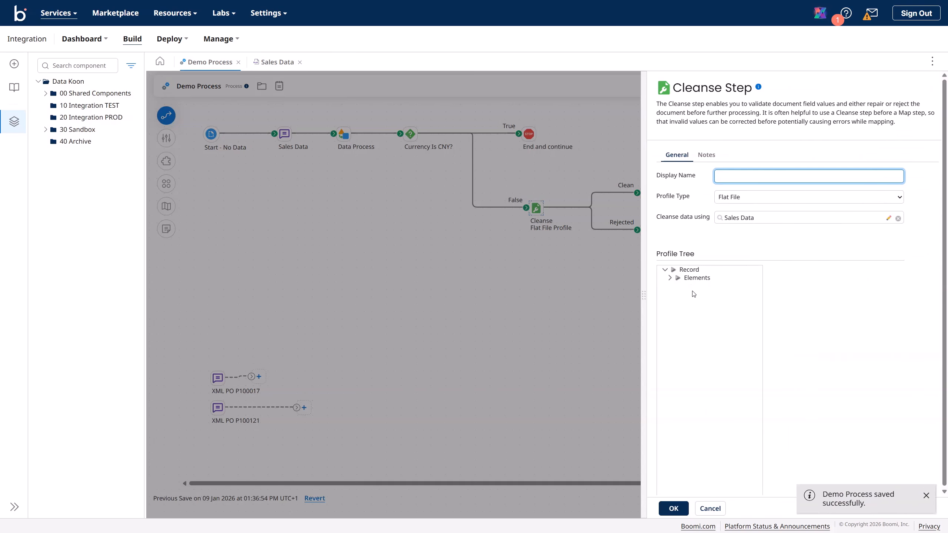
click(670, 279)
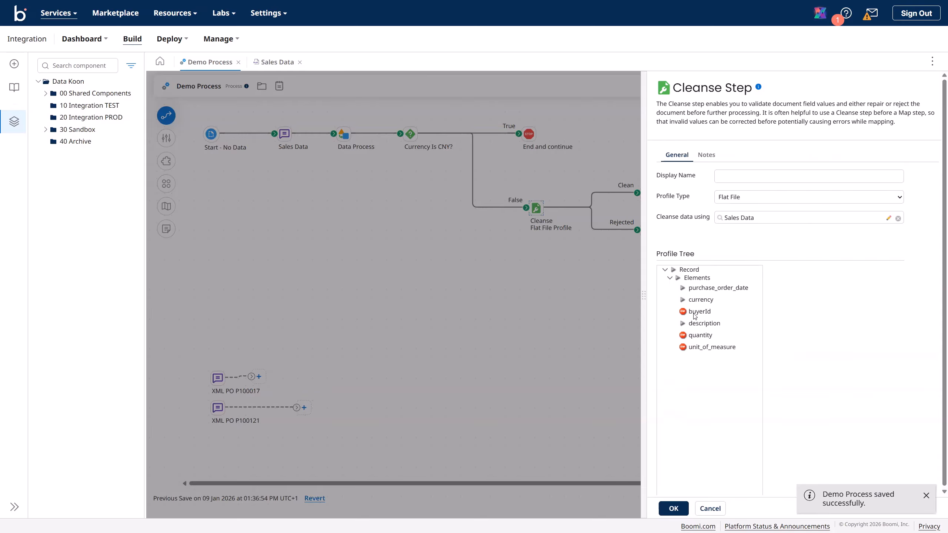
click(694, 314)
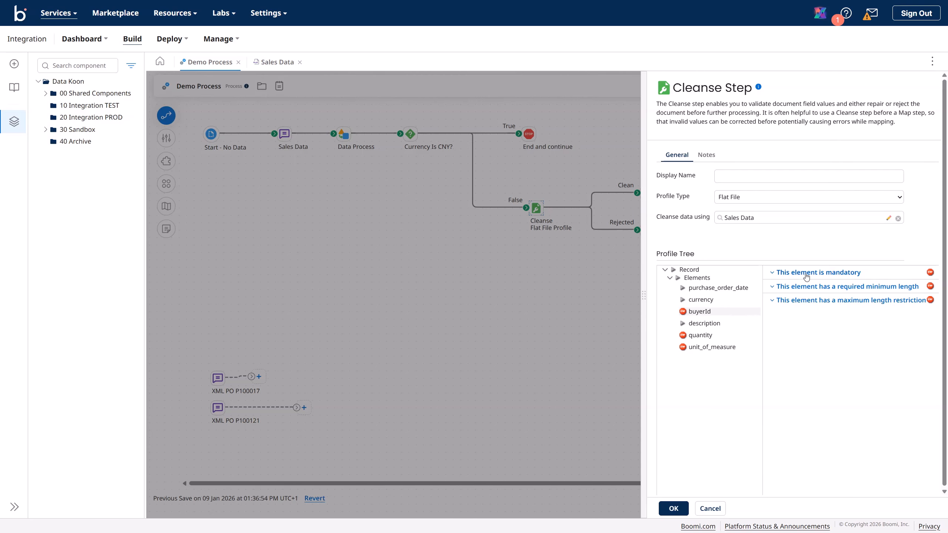
click(773, 273)
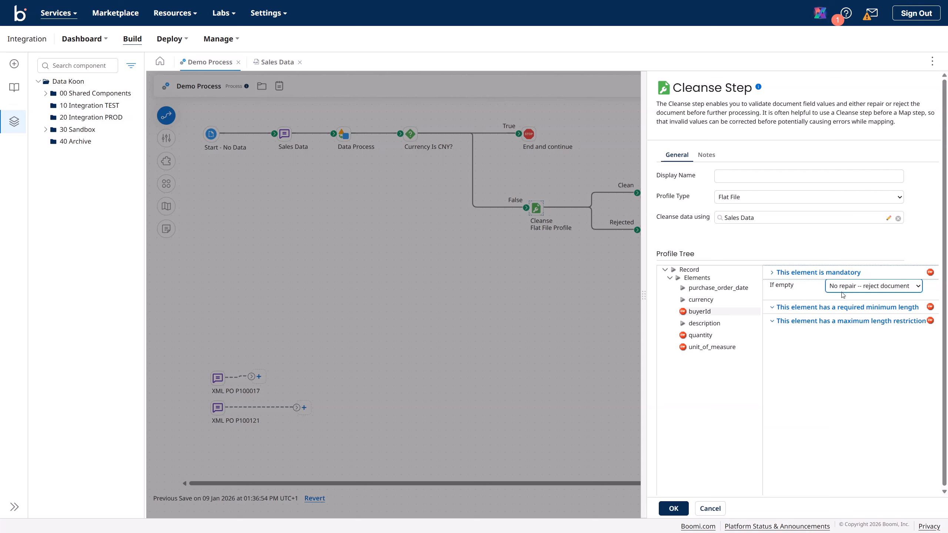
click(772, 308)
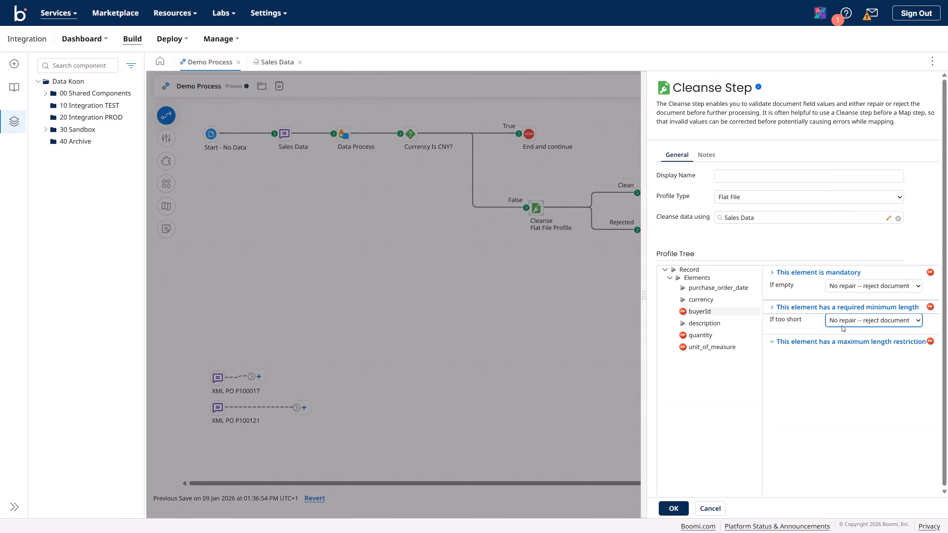
click(773, 345)
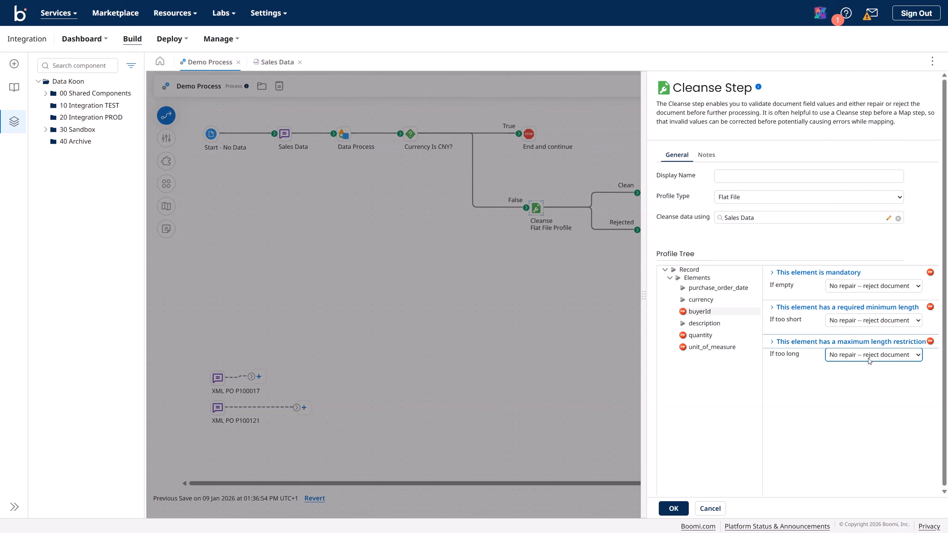
- Review the Cleanse step's rejection rules for the quantity and unit_of_measure elements
click(700, 335)
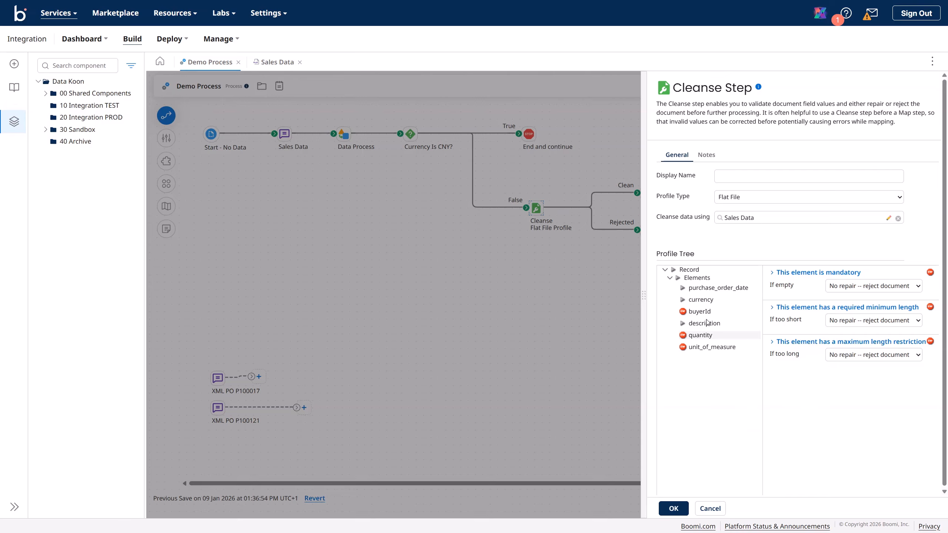
click(704, 347)
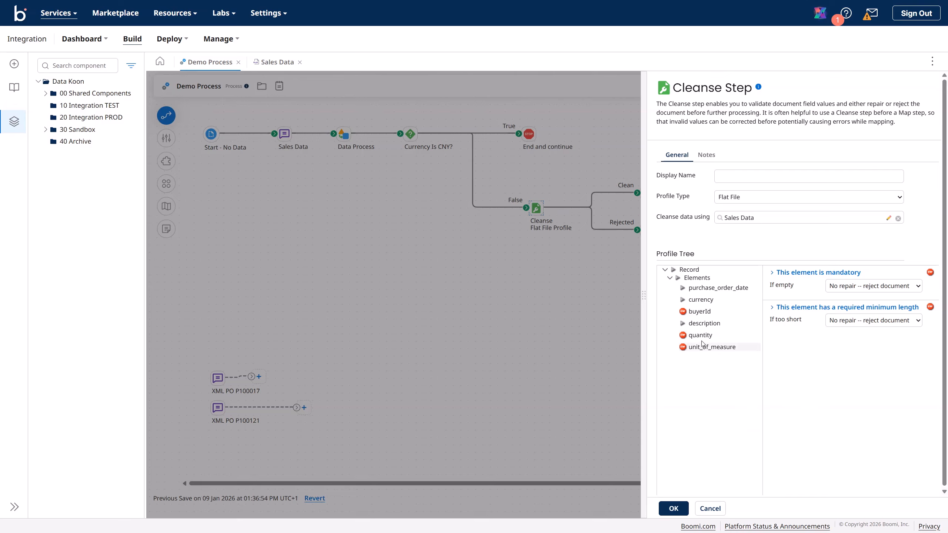
click(701, 336)
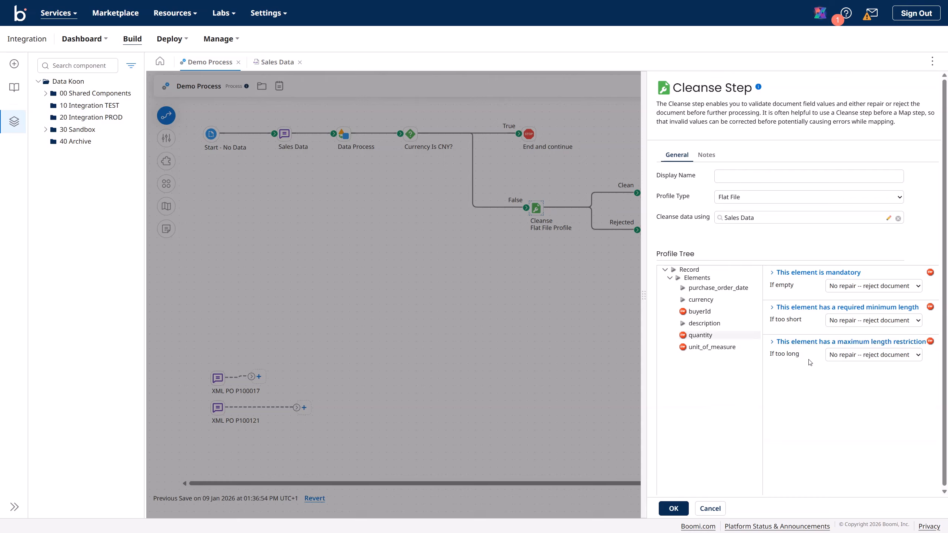
- Make the Cleanse step set the default value C62 when unit_of_measure is empty, and save the process
click(726, 349)
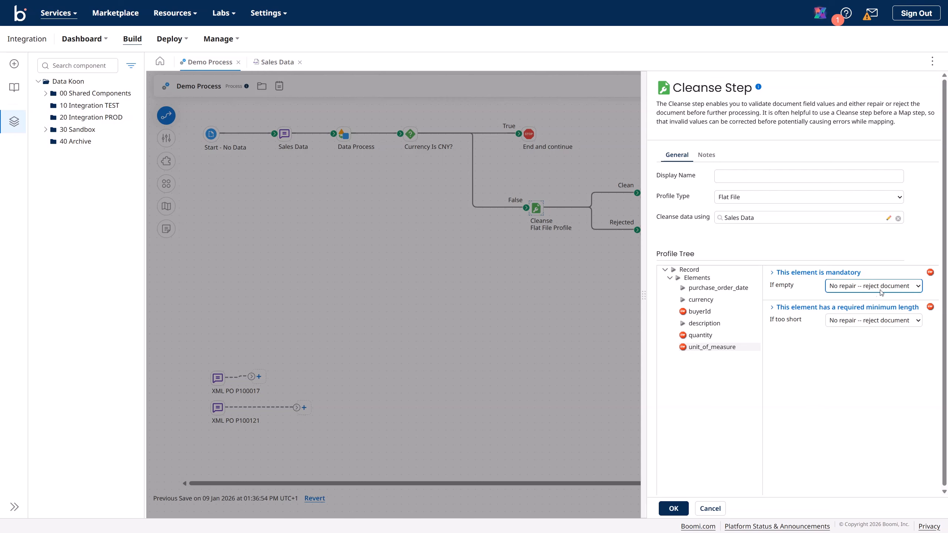
click(919, 287)
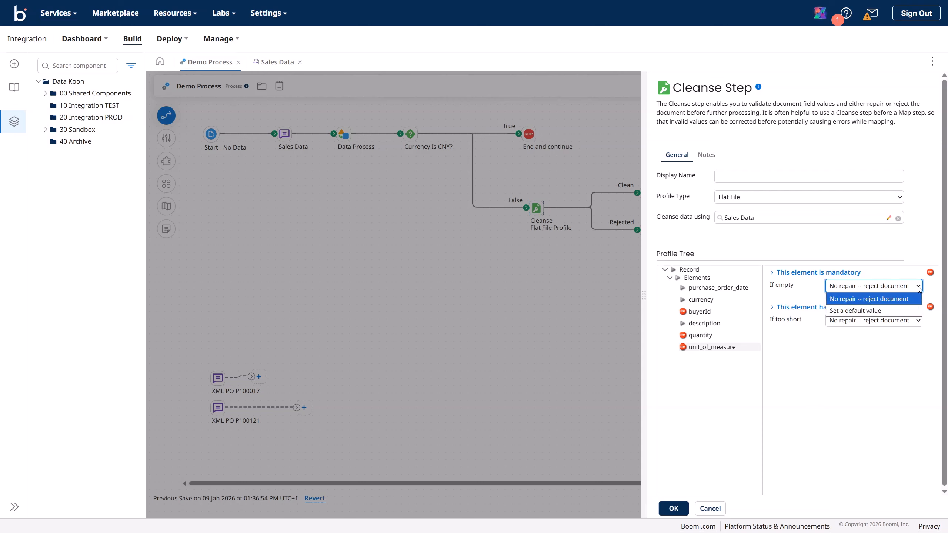
click(862, 314)
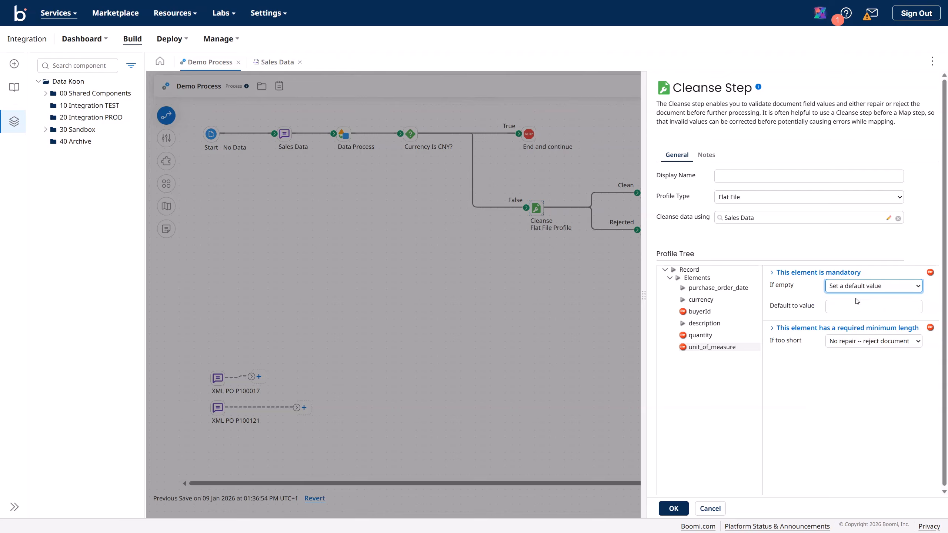
click(853, 306)
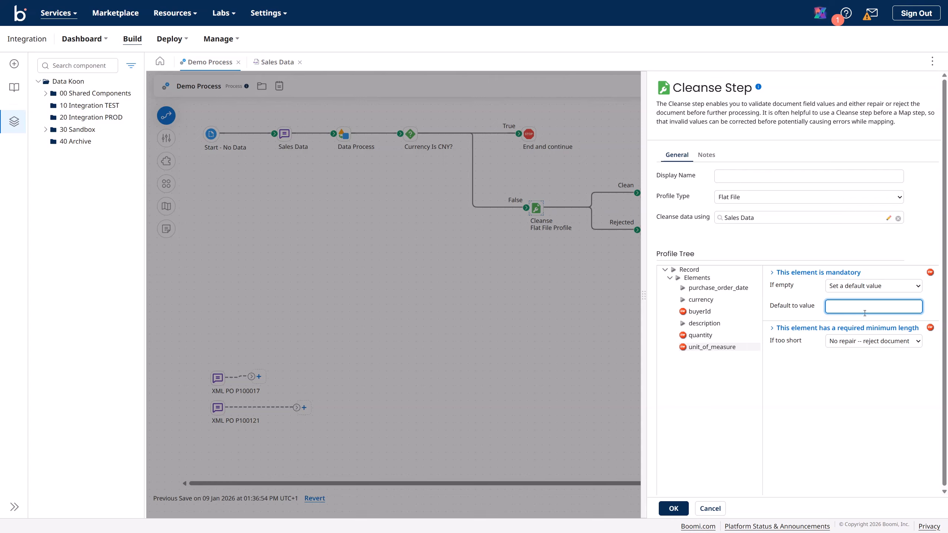
text(C62)
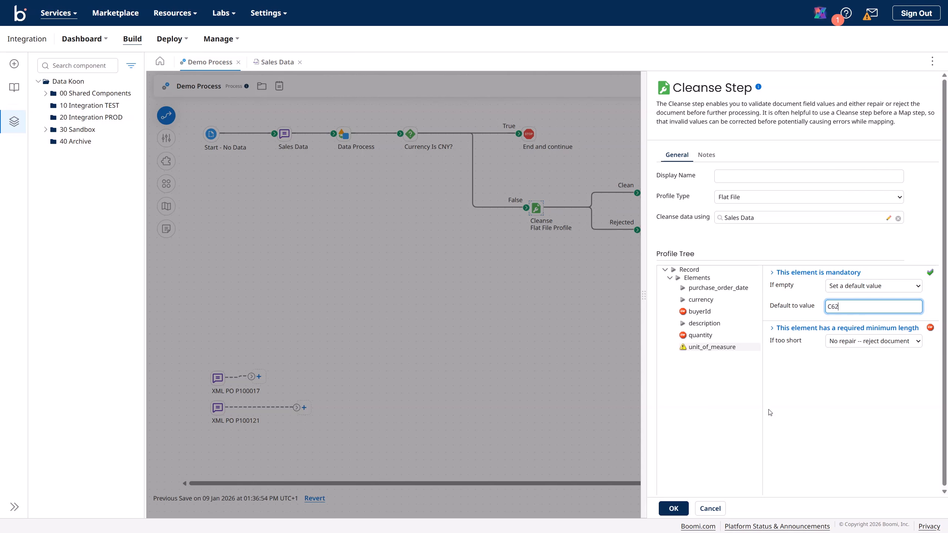
click(674, 509)
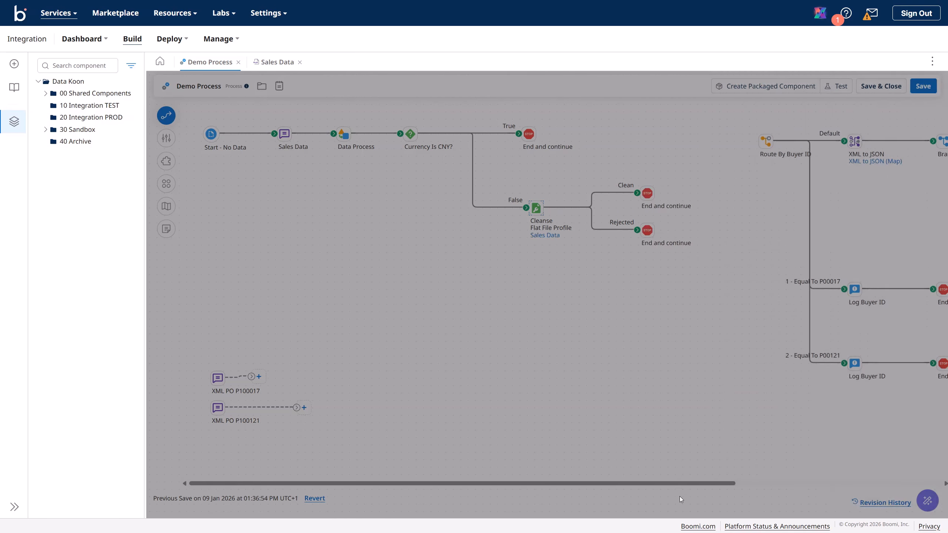
click(922, 87)
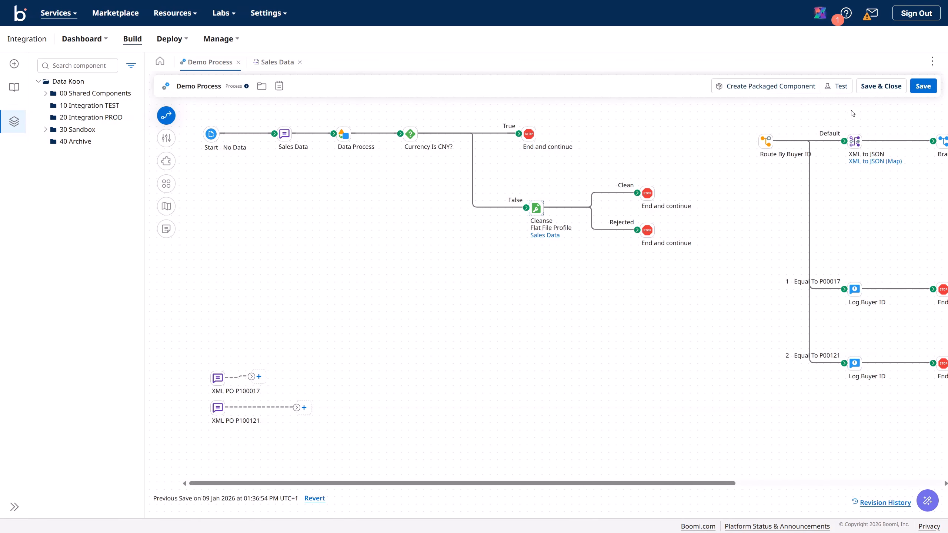
- Run a new test of Demo Process on Data Koon TEST, highlight the reported error reason and dismiss the message
click(836, 92)
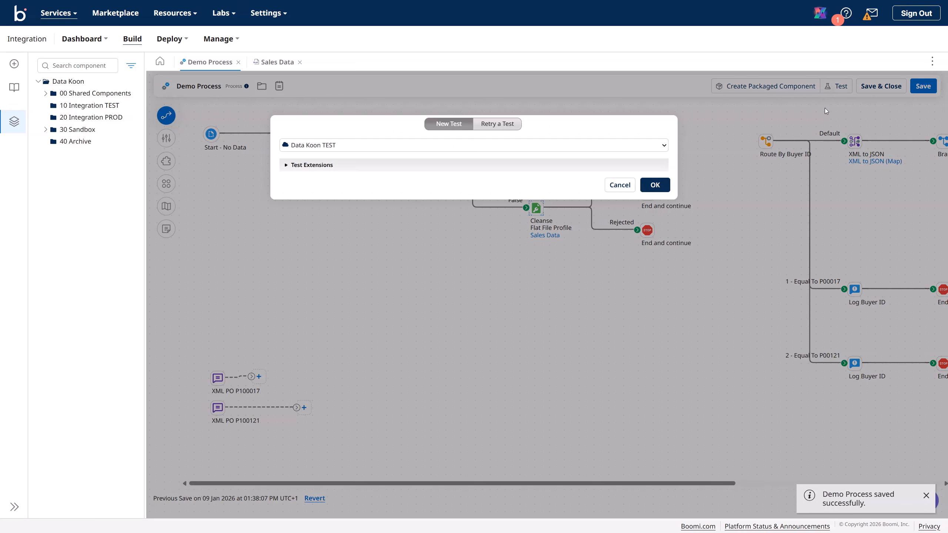
click(660, 186)
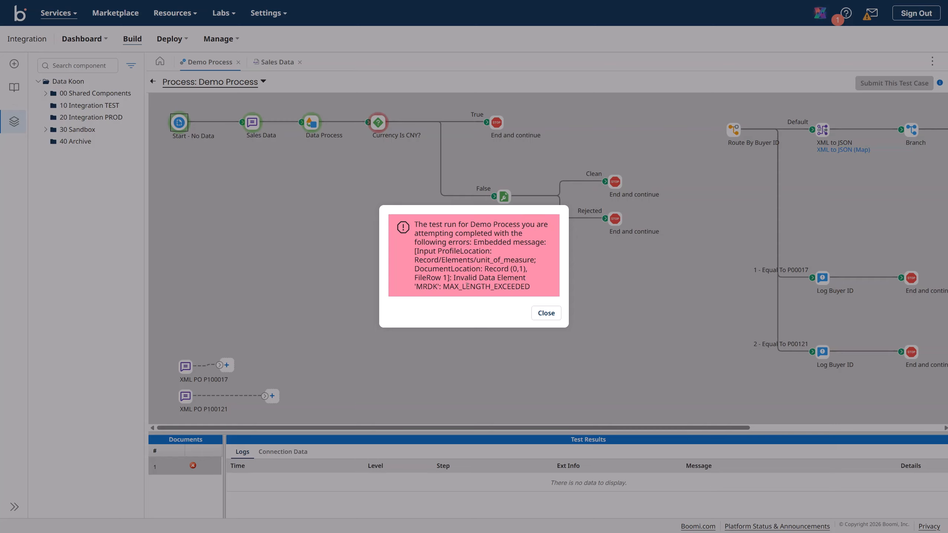
drag(417, 286, 530, 286)
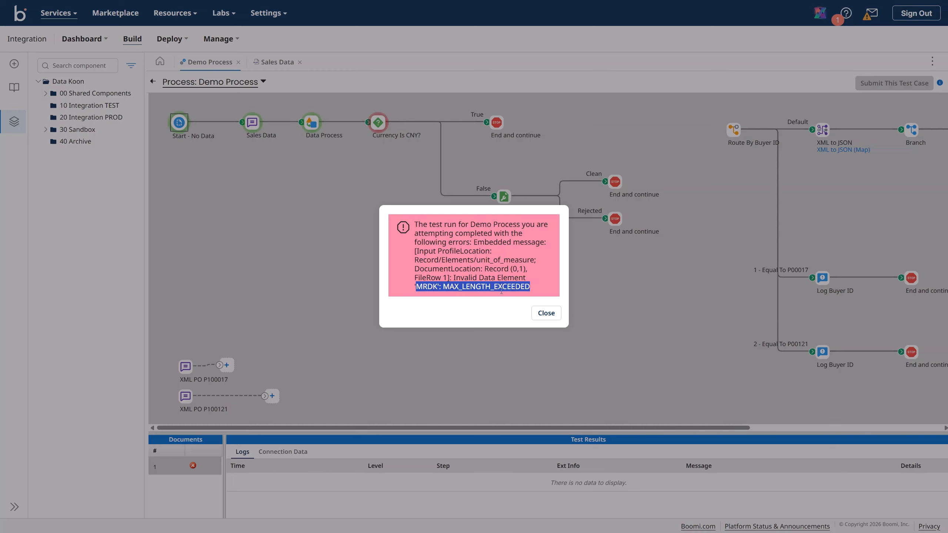
click(543, 316)
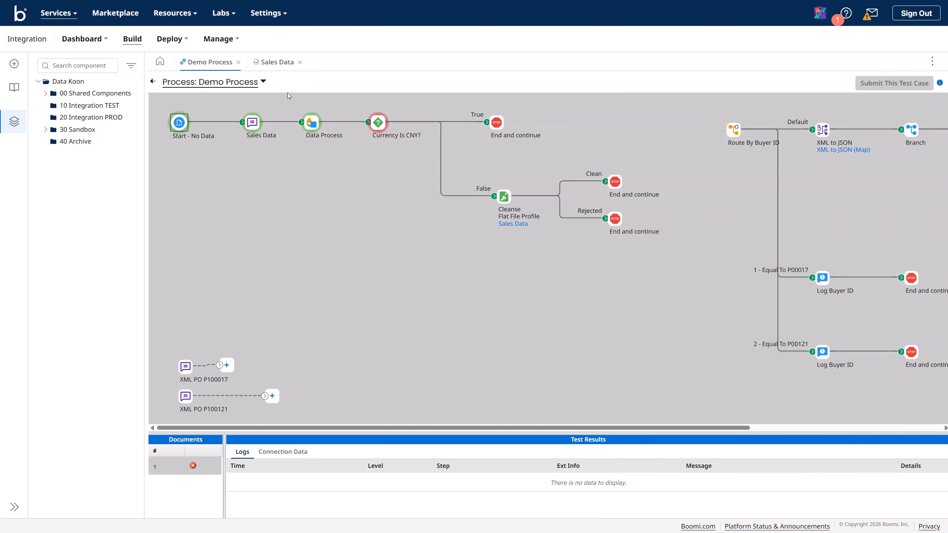
- Set the maximum length of unit_of_measure to 6 in the Sales Data profile and save the profile
click(277, 62)
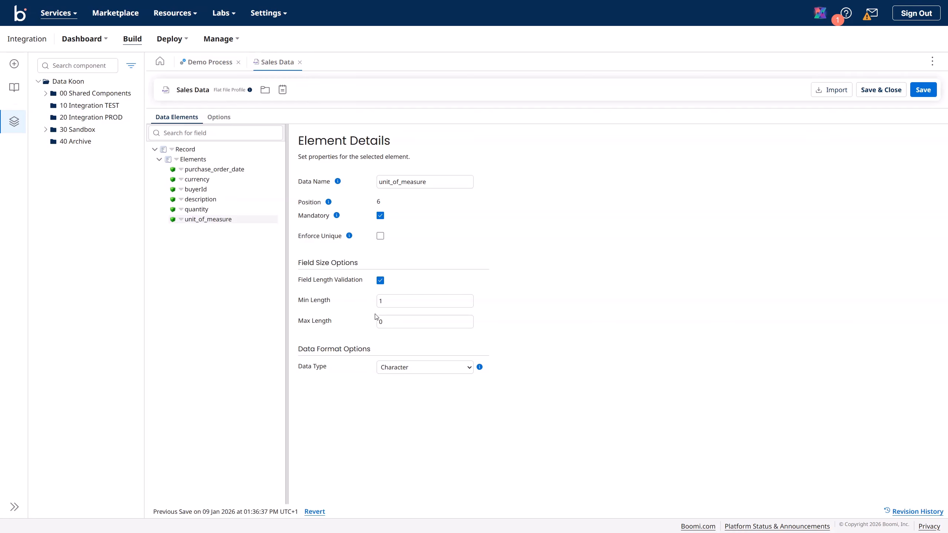
drag(389, 322, 366, 325)
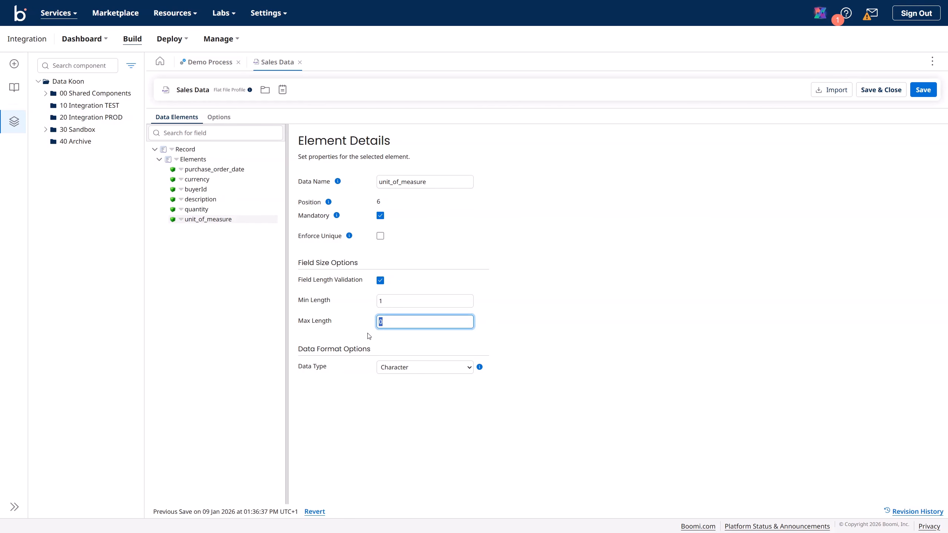
text(6)
click(922, 92)
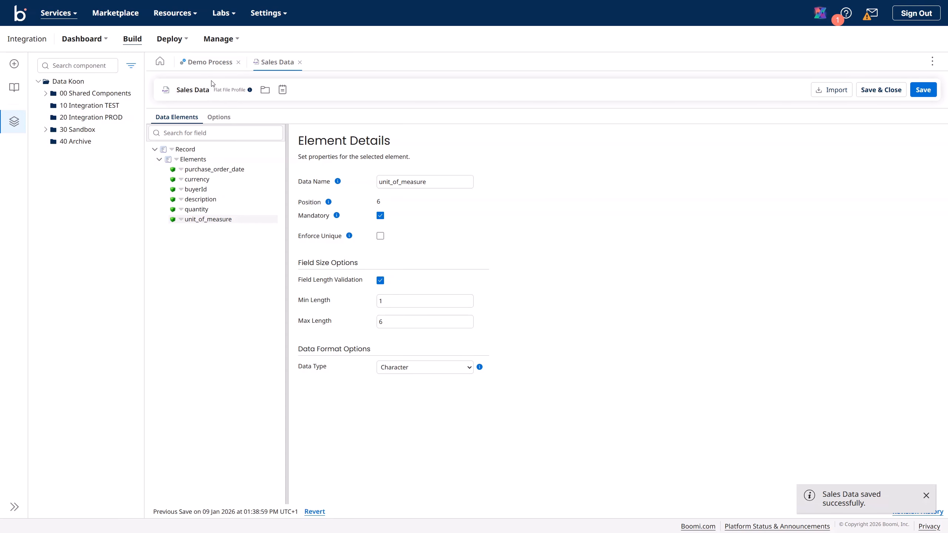
- Return to the Demo Process canvas, save it, rerun the test, and highlight the reported error reason before dismissing the message
click(214, 70)
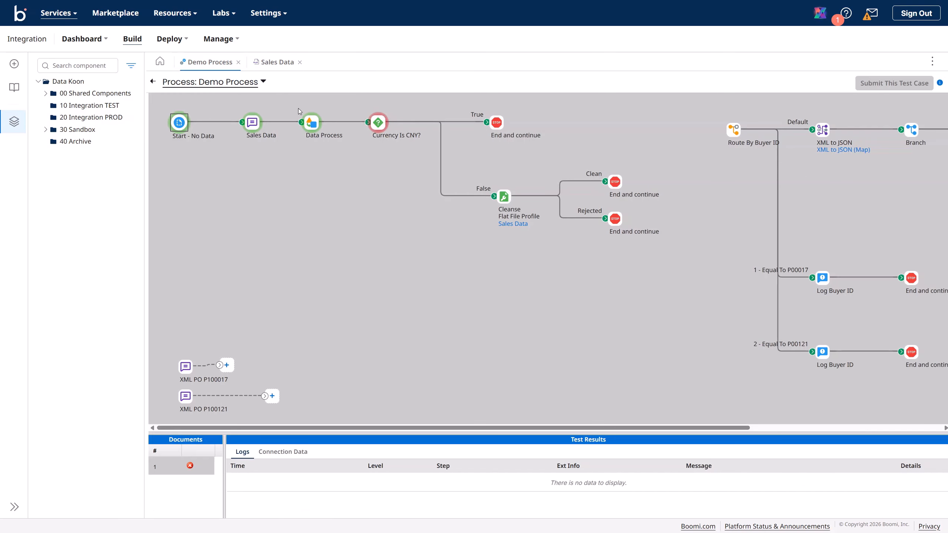
click(153, 82)
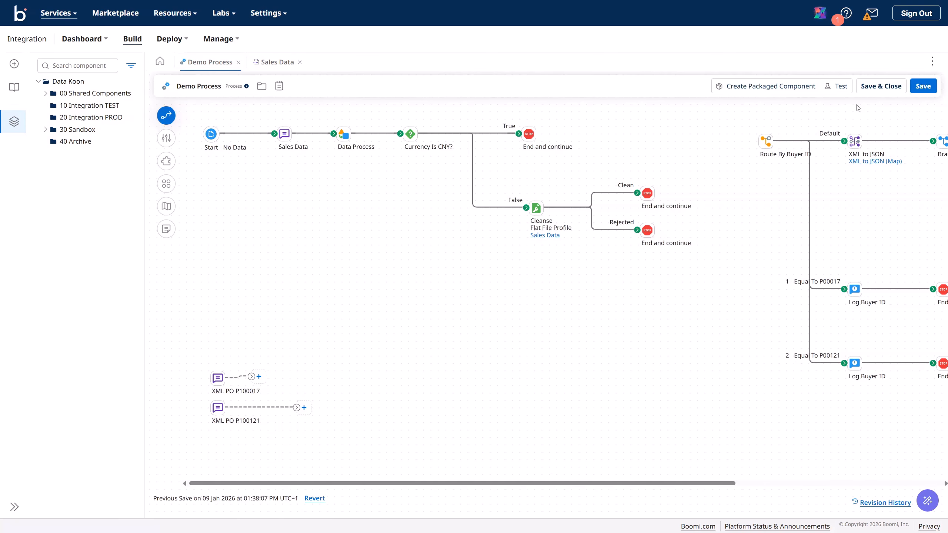
click(920, 91)
click(836, 87)
click(656, 190)
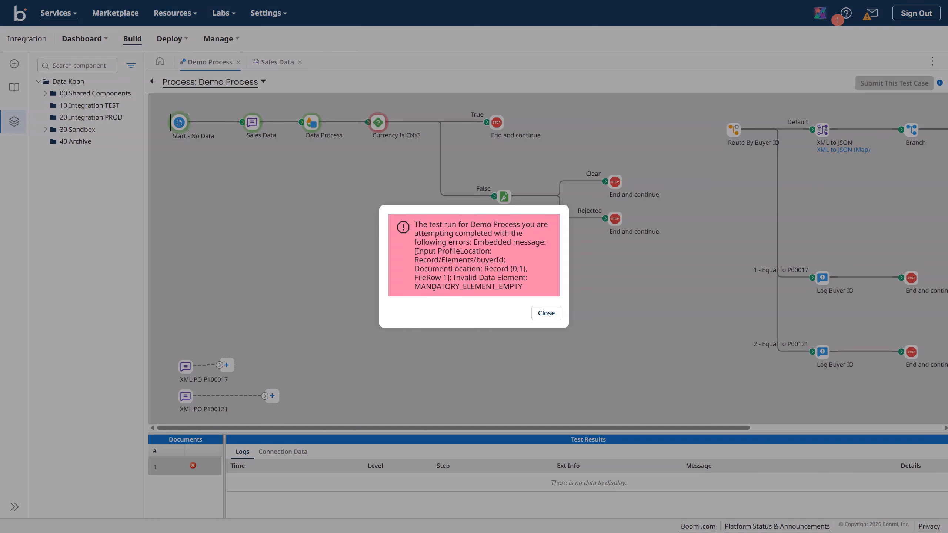
drag(416, 286, 521, 288)
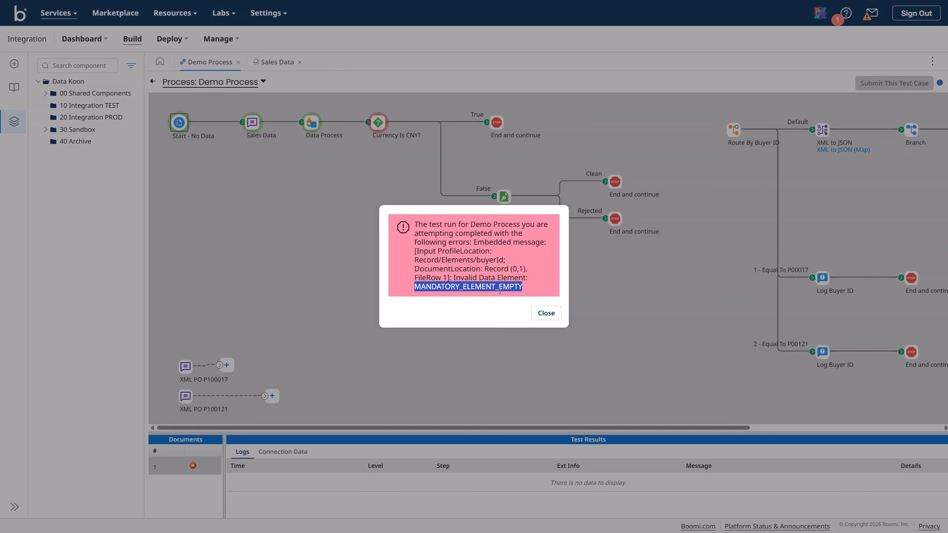
click(546, 314)
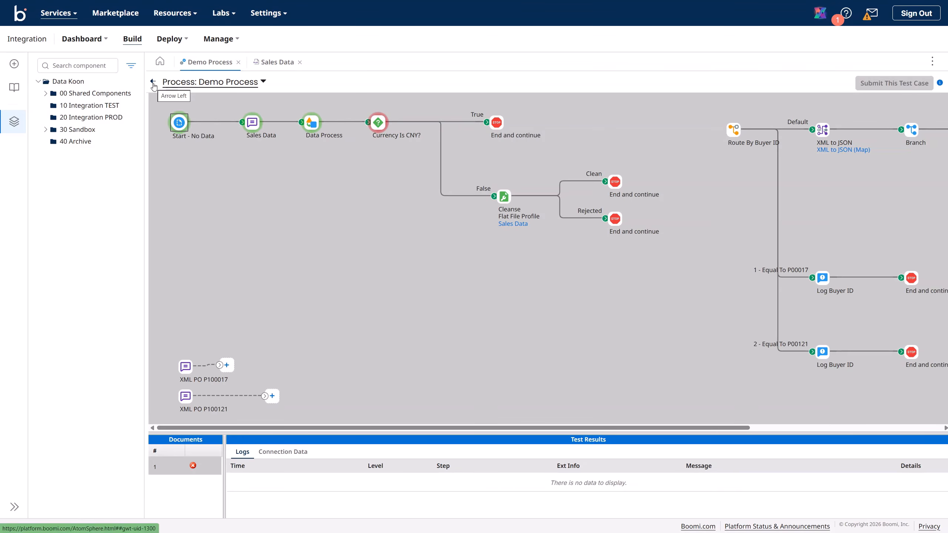
- Make the unit_of_measure, quantity and buyerId elements non-mandatory in the Sales Data profile and save the profile
click(275, 63)
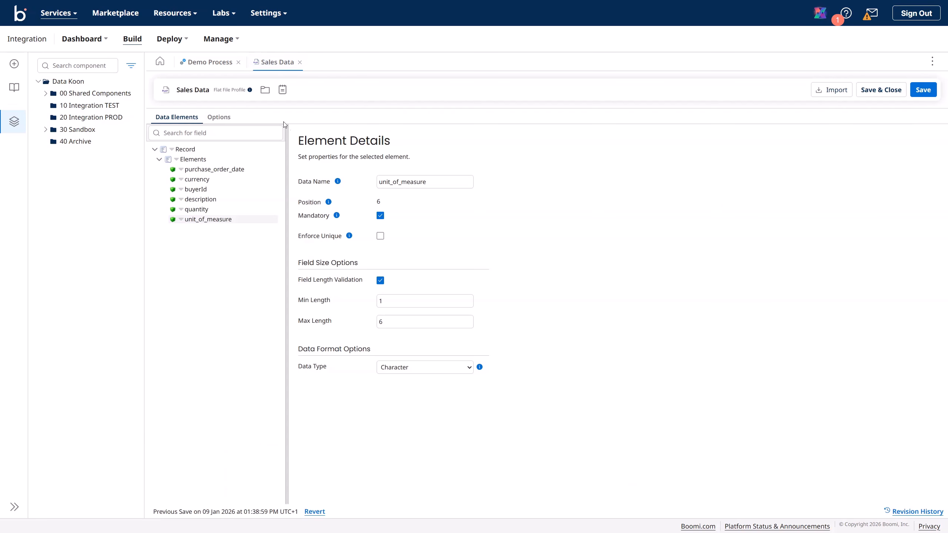
click(380, 216)
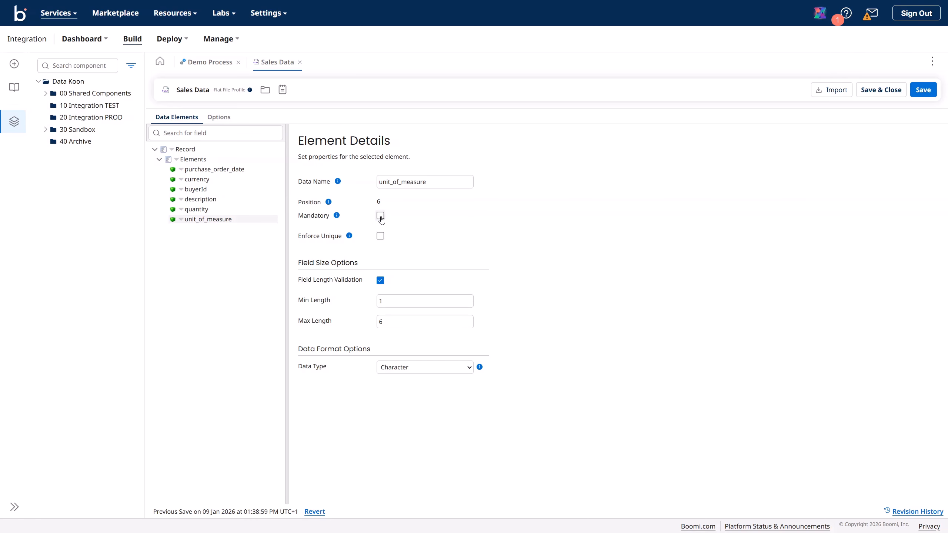
click(201, 210)
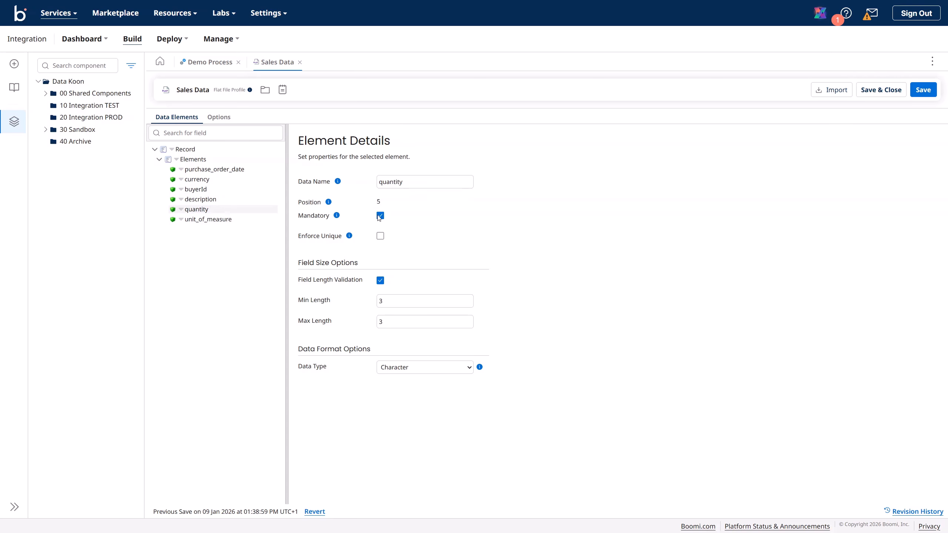
click(380, 216)
click(203, 196)
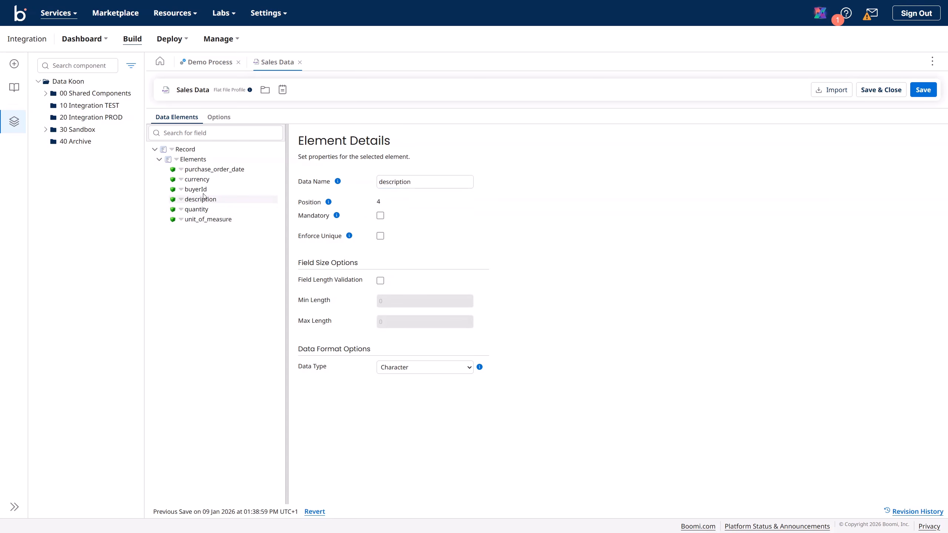
click(199, 190)
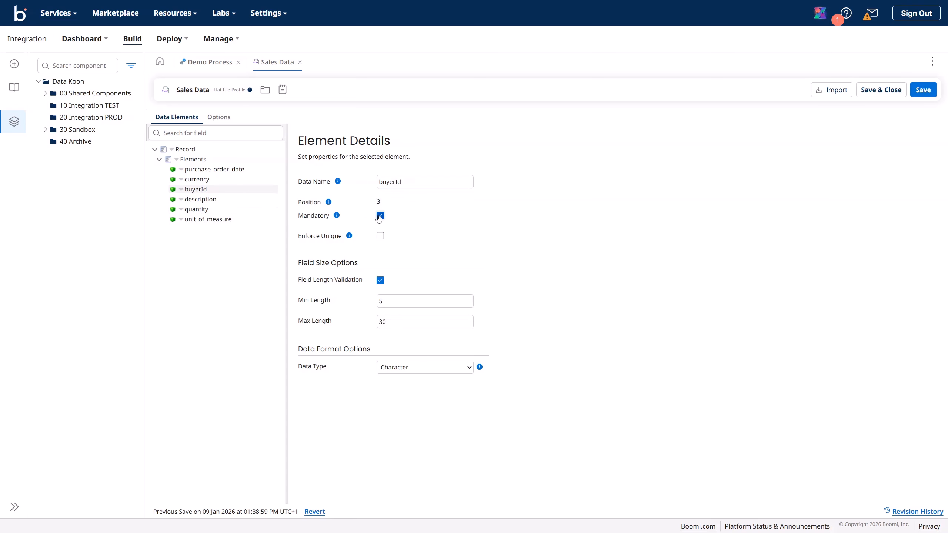
click(380, 216)
click(199, 179)
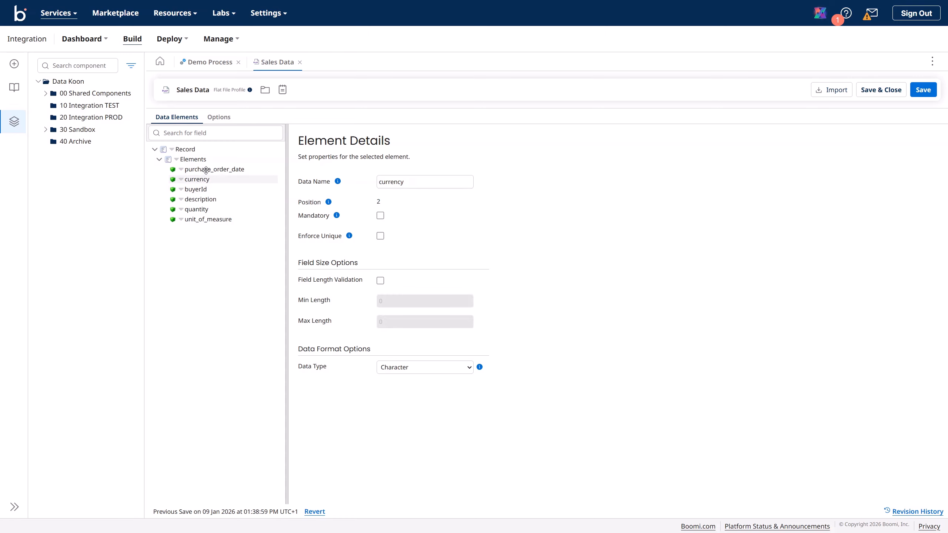
click(206, 170)
click(198, 179)
click(923, 91)
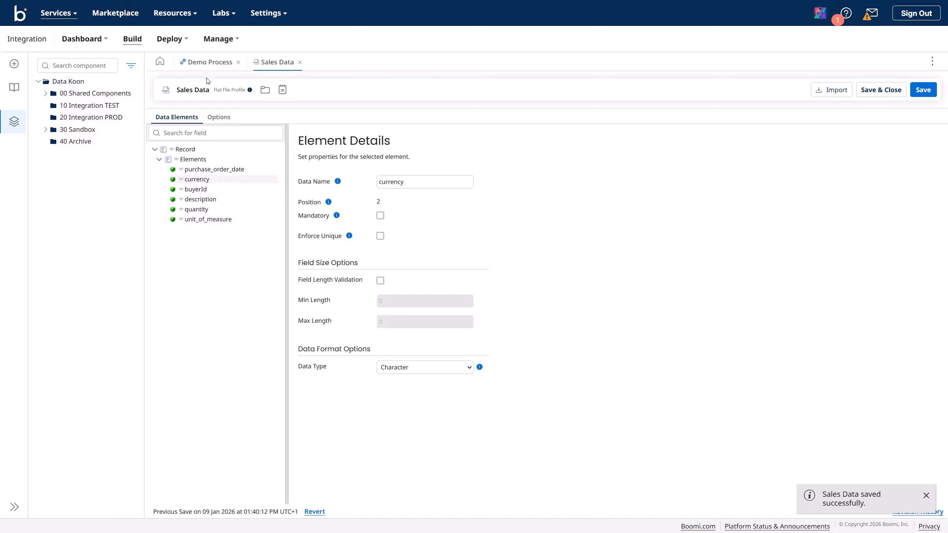
- Return to editing Demo Process and review the Cleanse step's rules for buyerId, quantity and unit_of_measure
click(205, 62)
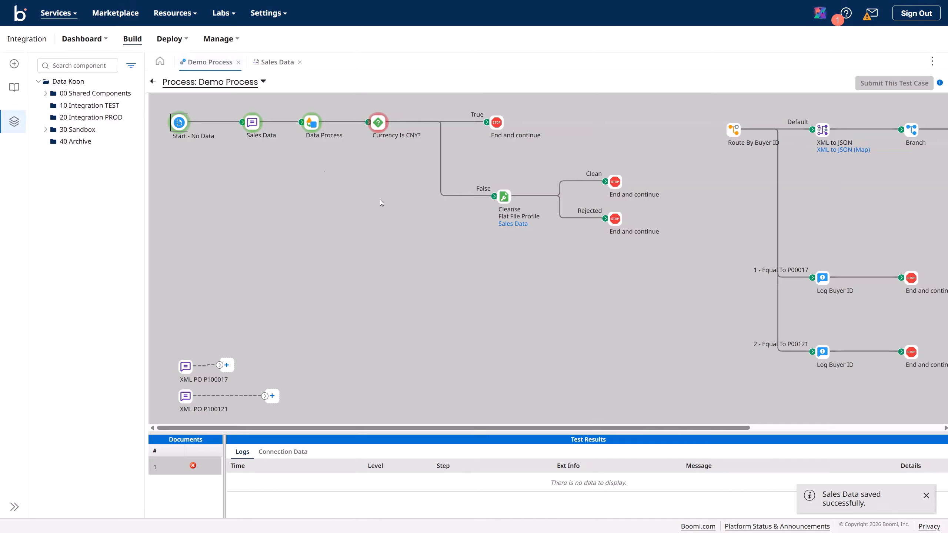
click(152, 81)
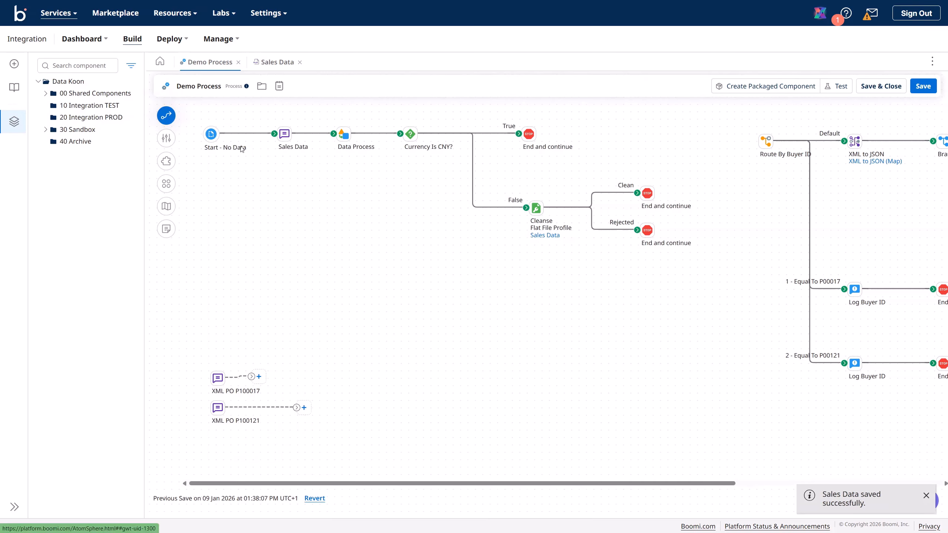
click(535, 209)
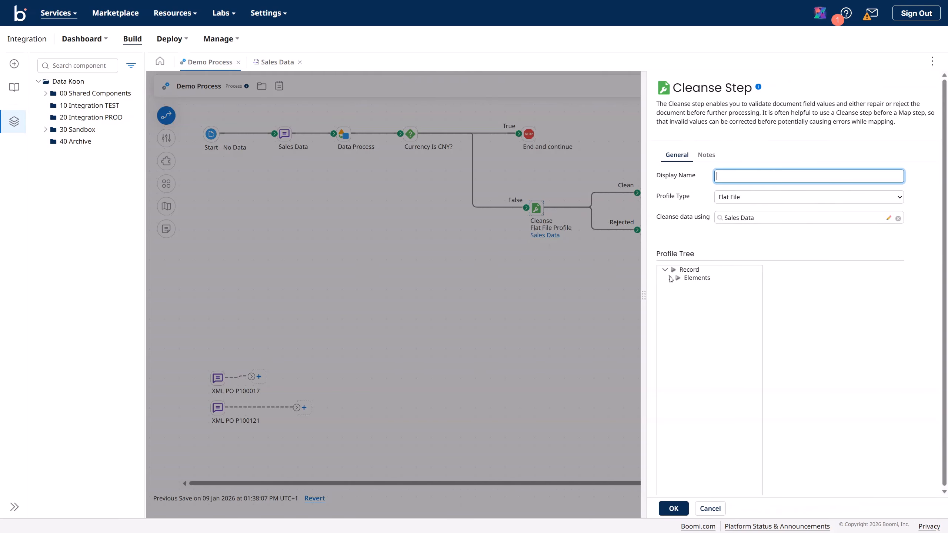
click(669, 278)
click(695, 312)
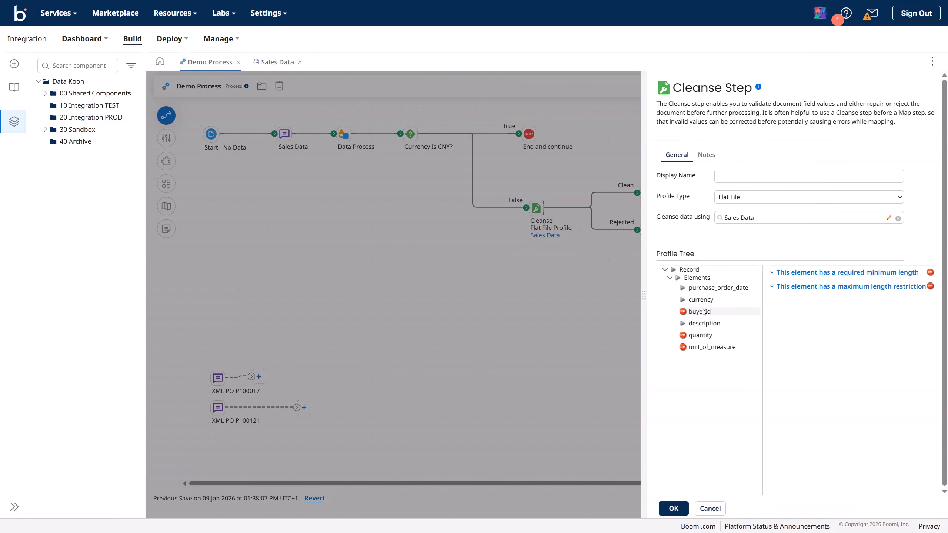
click(704, 337)
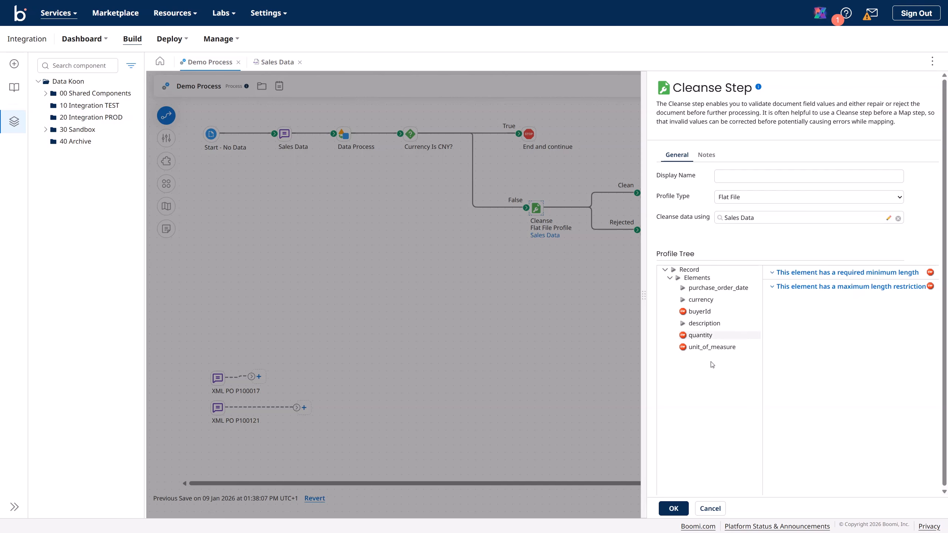
click(711, 348)
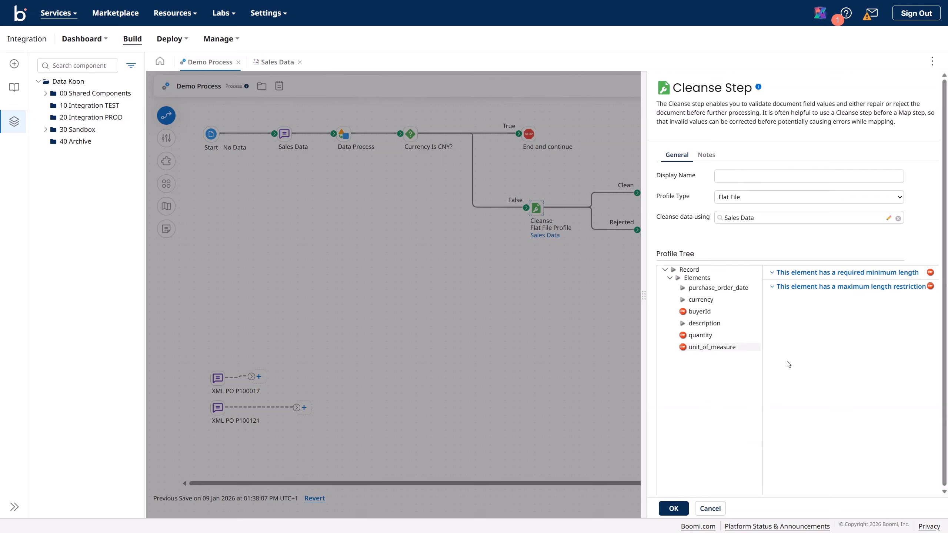
click(674, 508)
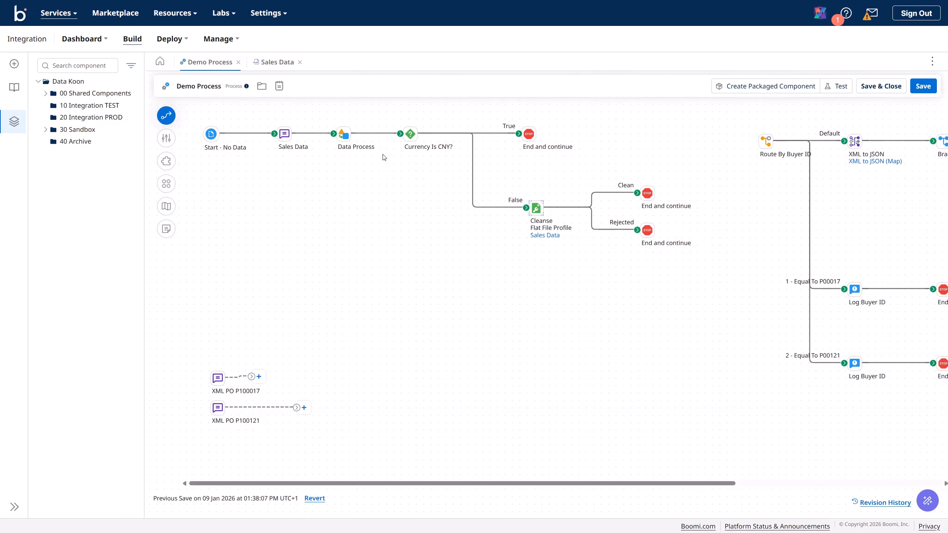
- Detach the Currency Is CNY? decision from the flow and connect the Cleanse step directly after Data Process
click(381, 137)
click(536, 208)
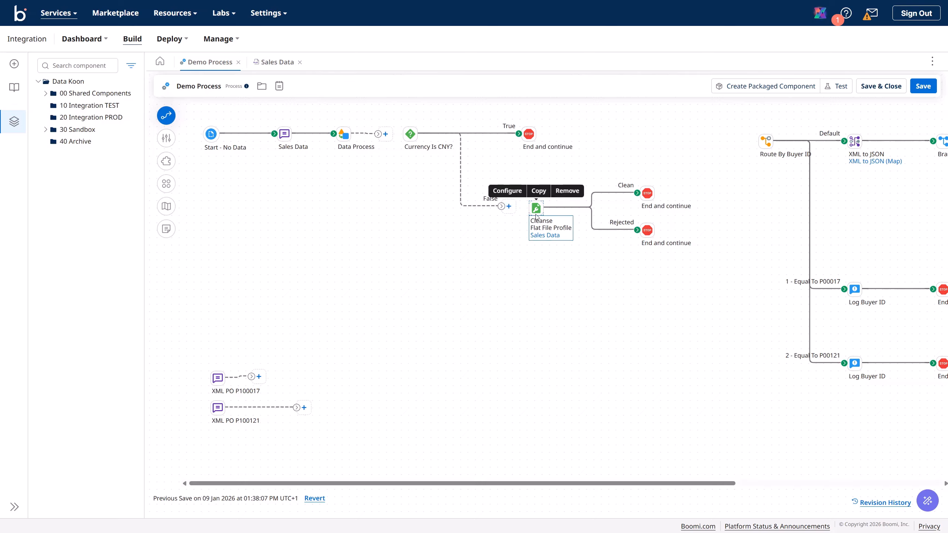
drag(536, 208, 428, 272)
click(410, 133)
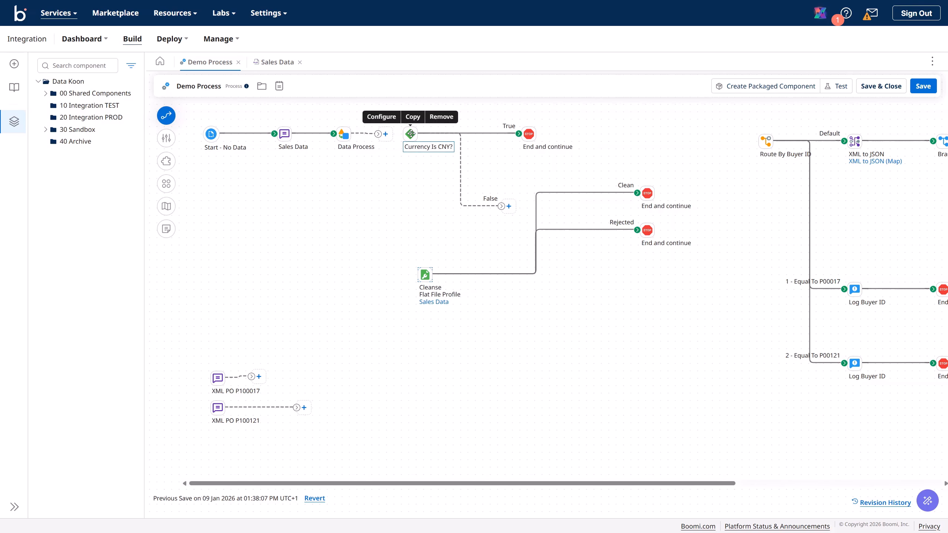
drag(410, 134, 589, 122)
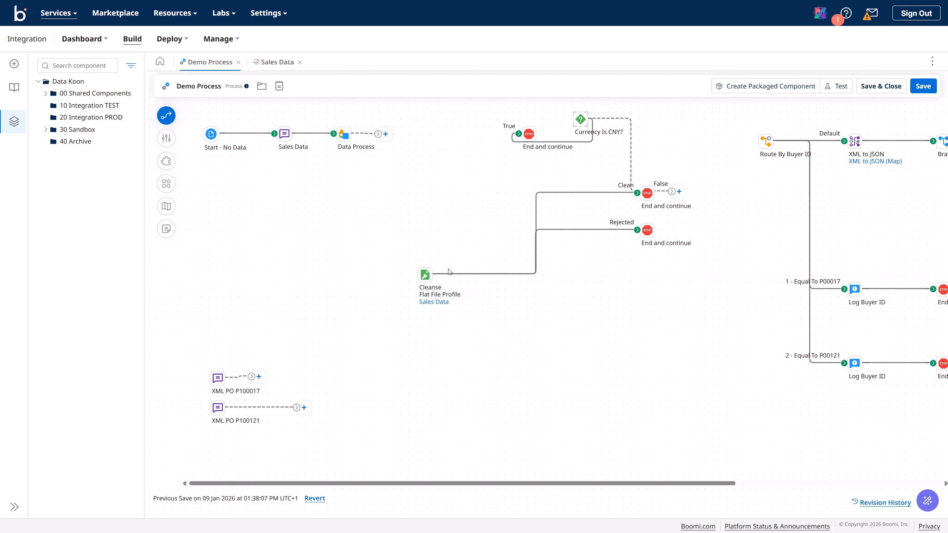
click(426, 275)
drag(427, 276, 413, 135)
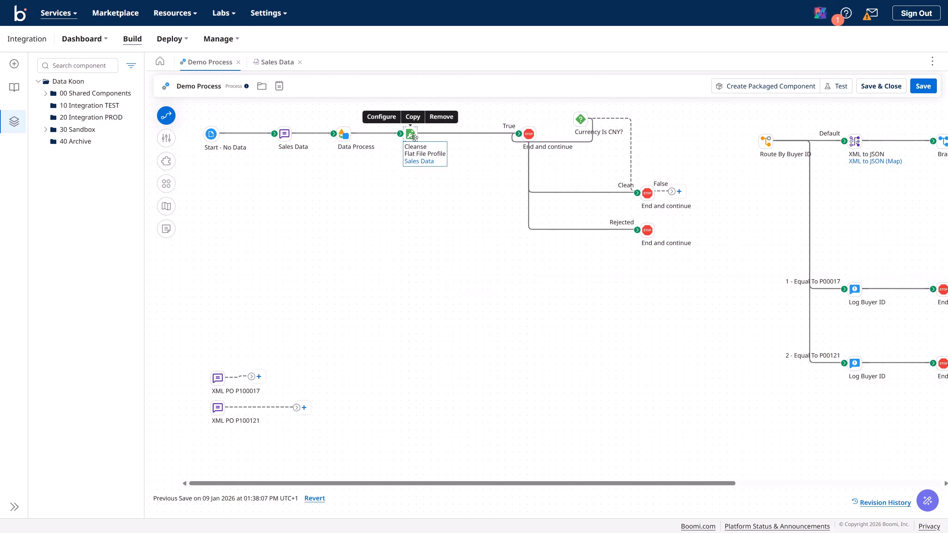
- Make buyerId, quantity and unit_of_measure mandatory in the Sales Data profile and save the profile
click(419, 162)
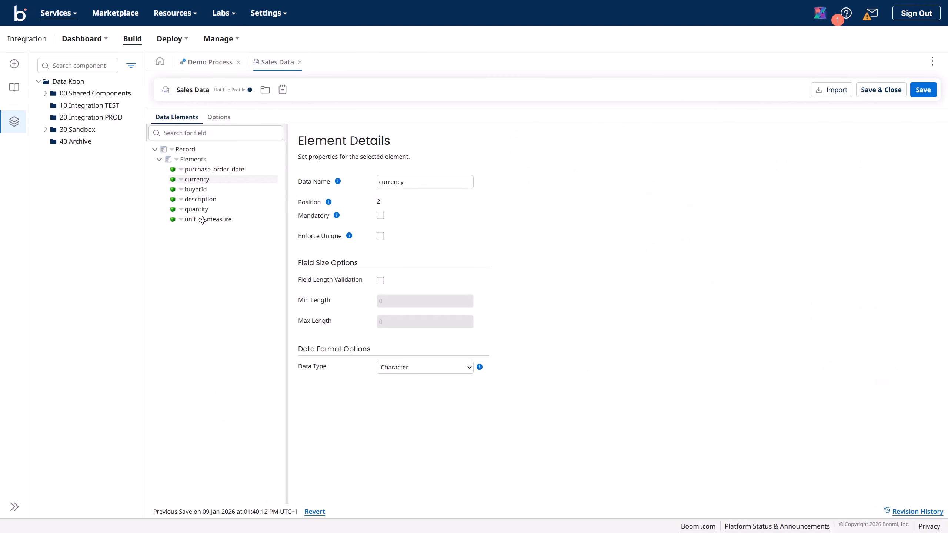
click(203, 190)
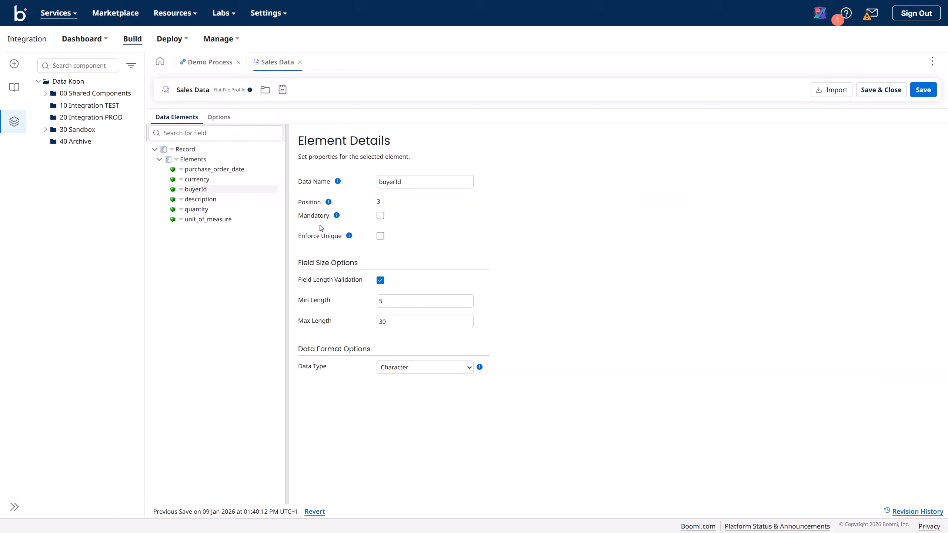
click(380, 216)
click(208, 200)
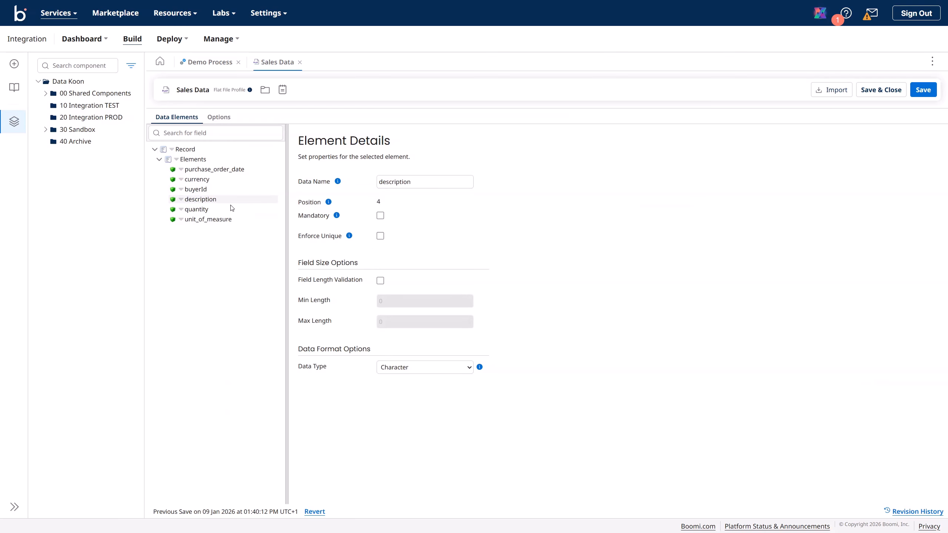
click(202, 209)
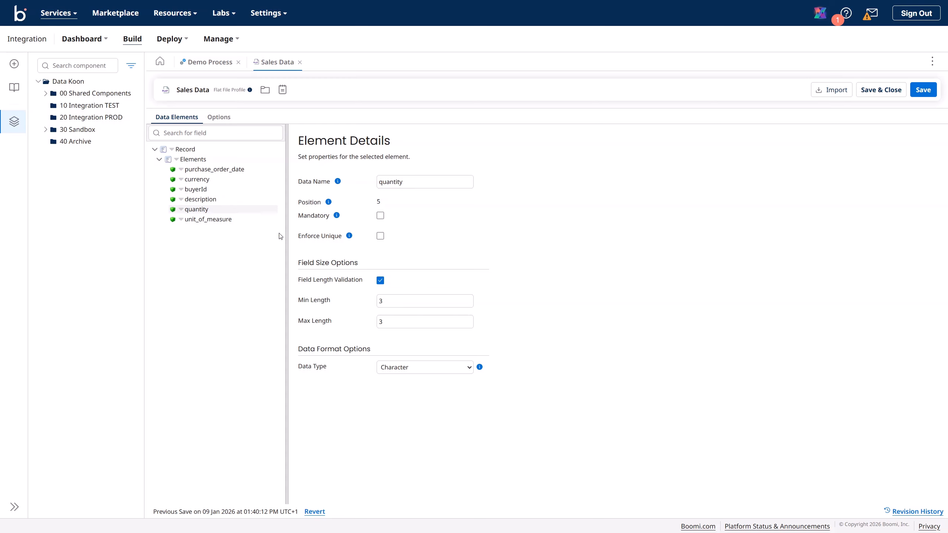
click(381, 216)
click(215, 219)
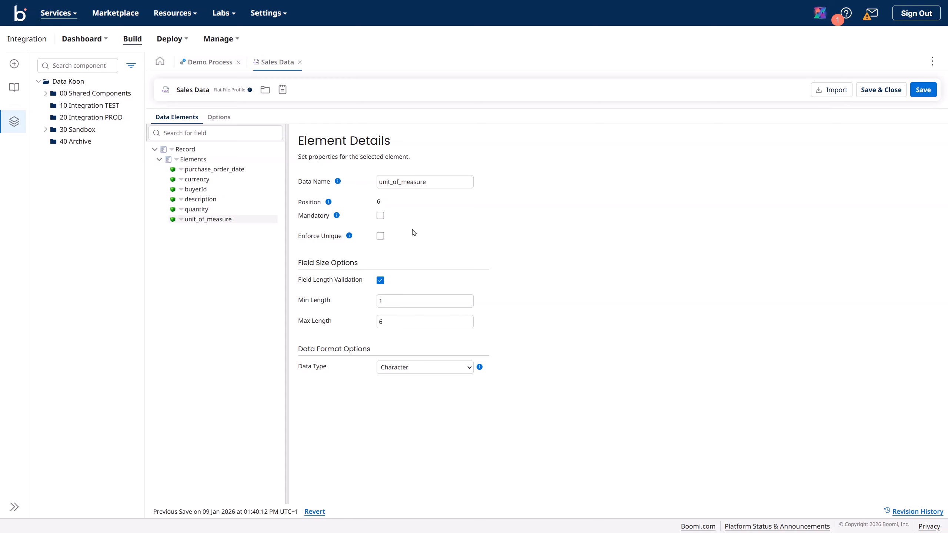
click(380, 216)
click(923, 92)
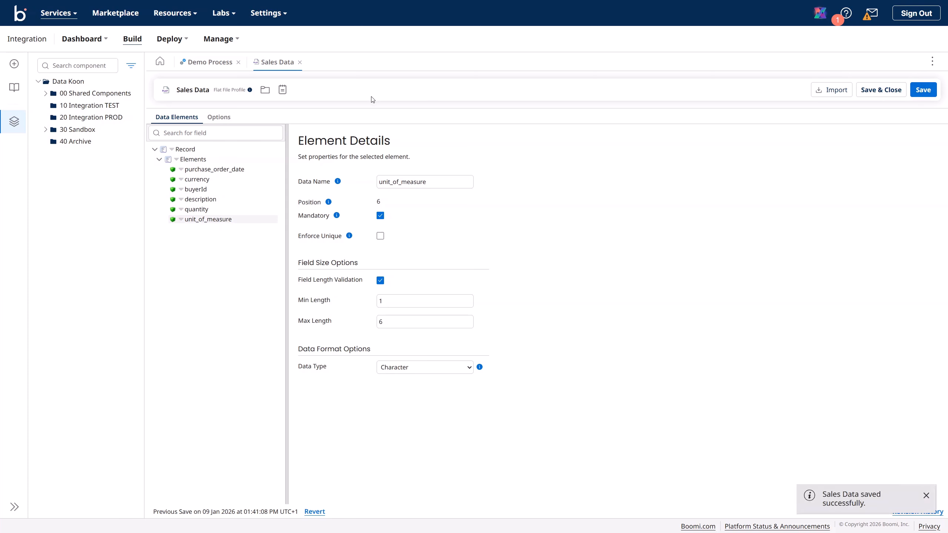
- On the Demo Process canvas, move the detached Currency Is CNY? decision and its True end step below the Cleanse branches
click(211, 64)
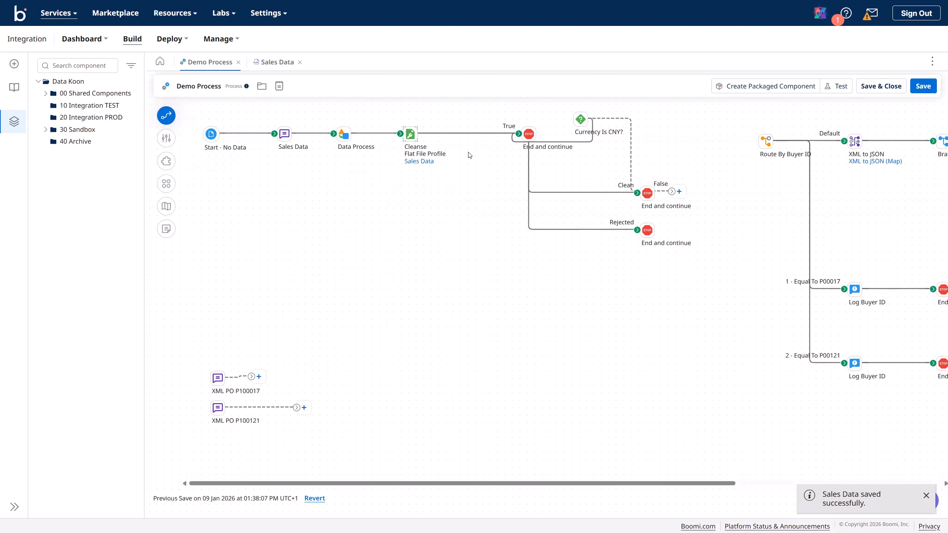
click(274, 65)
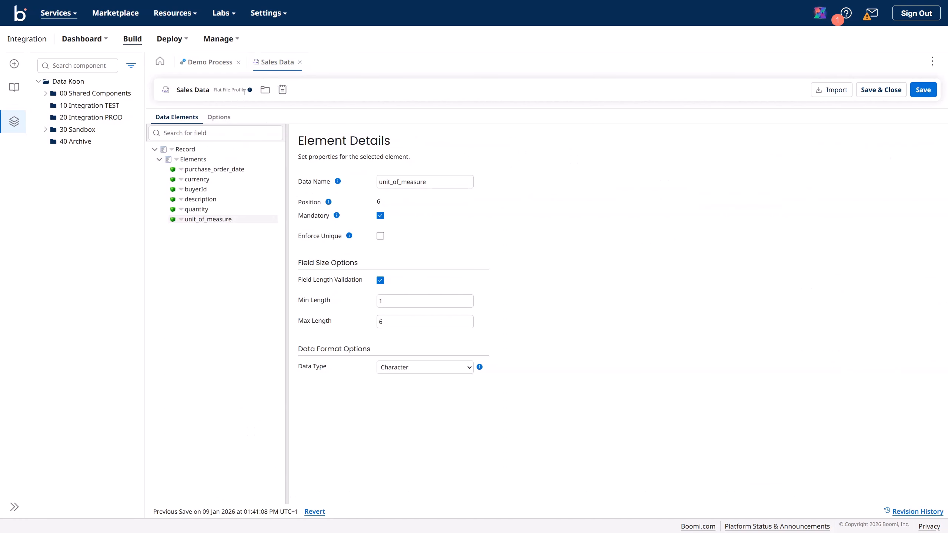
click(209, 62)
mouse_move(523, 139)
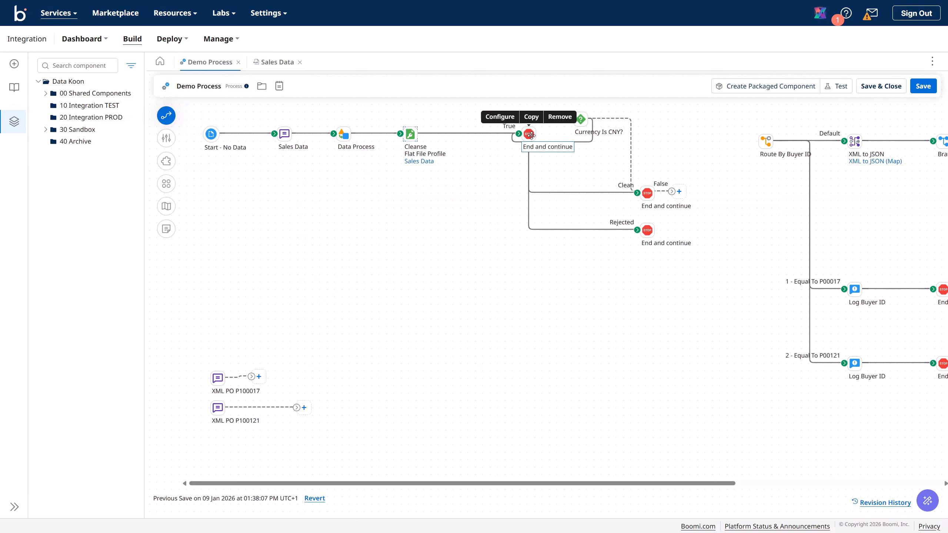
drag(530, 135, 501, 173)
mouse_move(581, 119)
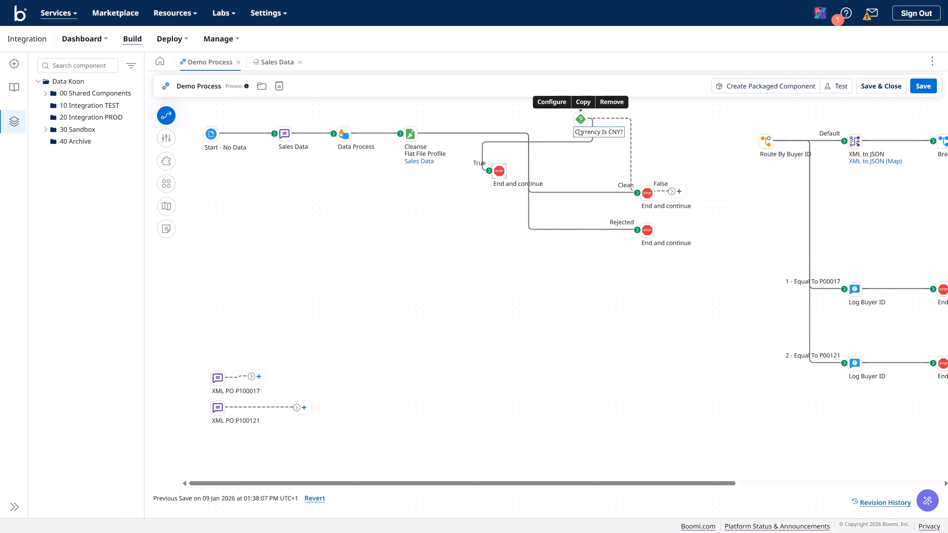
drag(583, 118, 464, 281)
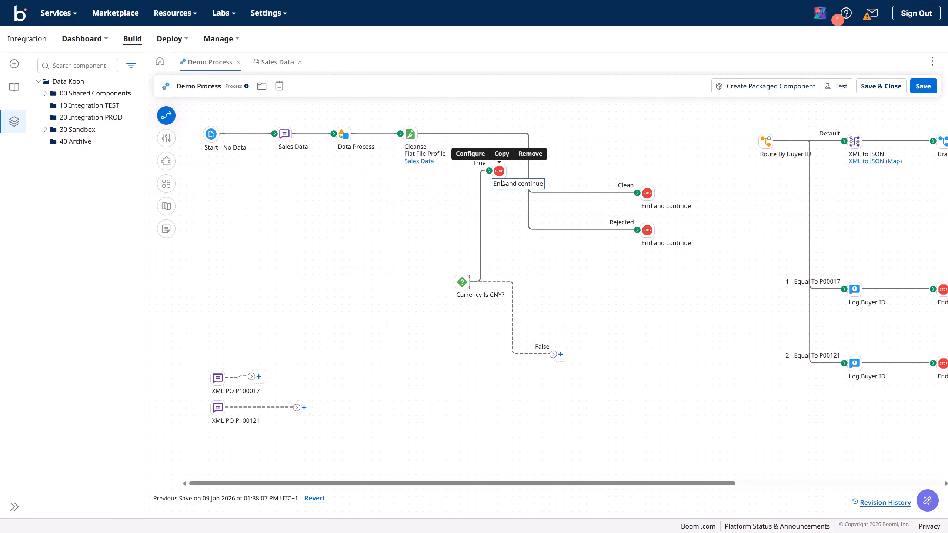
drag(500, 171, 662, 289)
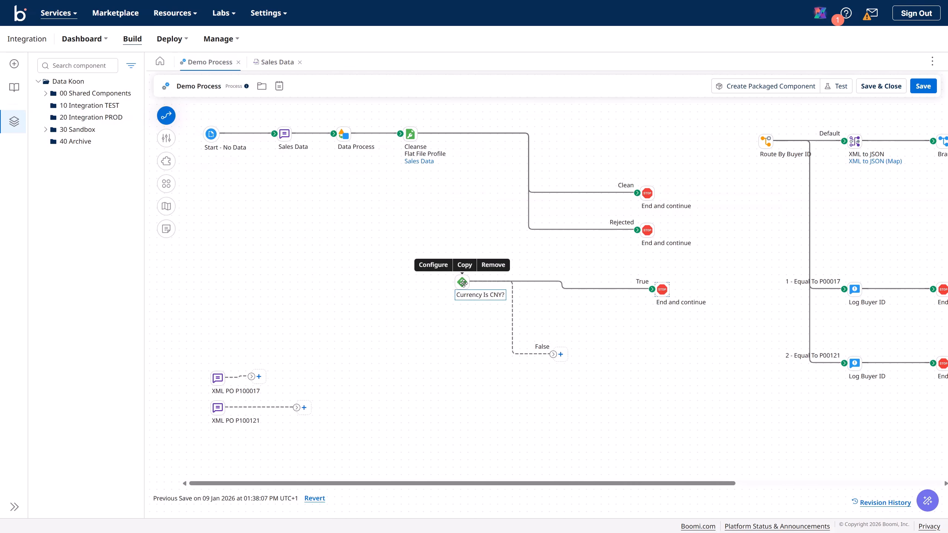
- Open the Sales Data profile from the Cleanse step to check its field settings, and return to the Demo Process canvas
mouse_move(417, 140)
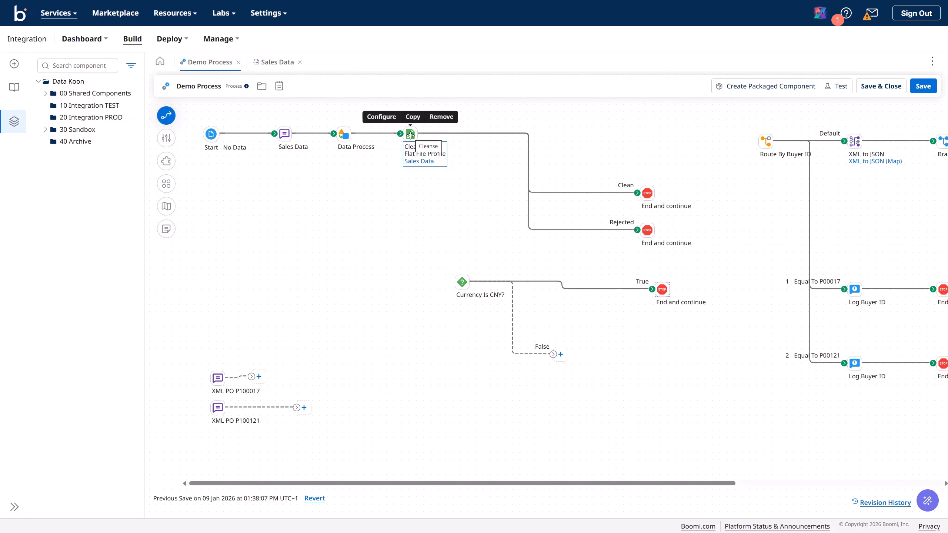
click(416, 165)
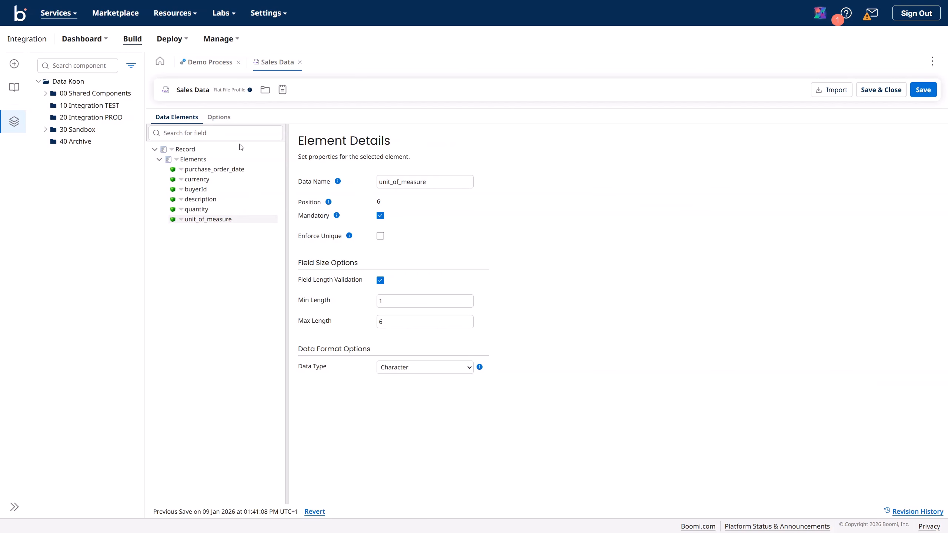
click(207, 63)
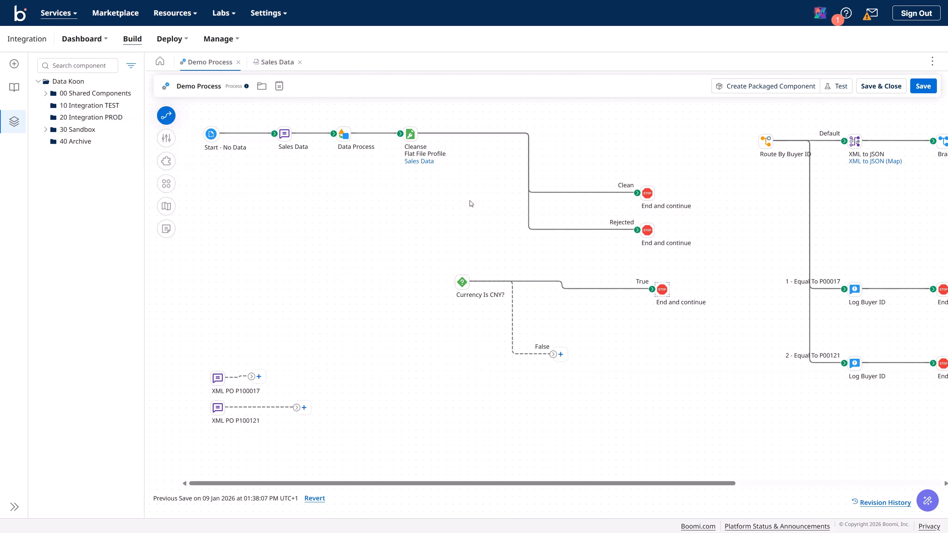
mouse_move(462, 284)
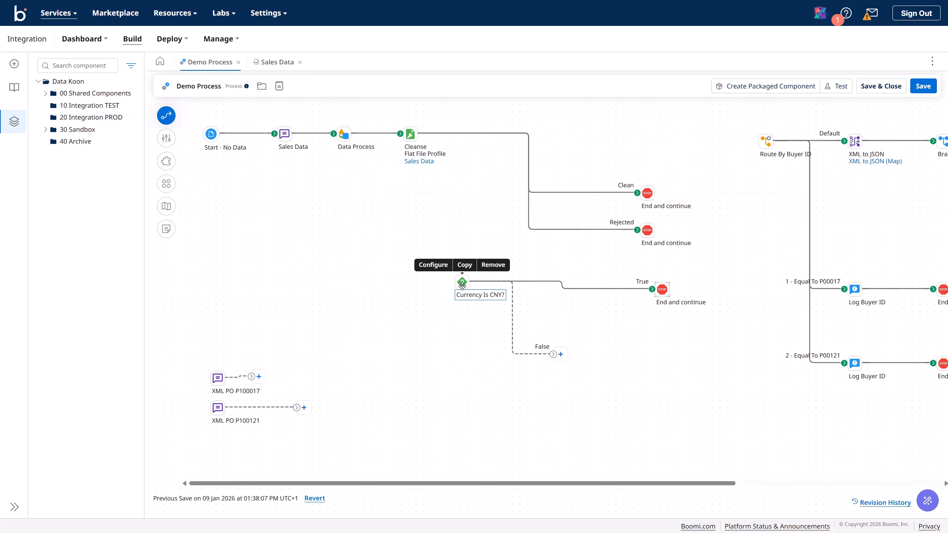
- In the Cleanse step, make empty buyerId values default to the buyer ID matched by the first Route By Buyer ID path
click(409, 134)
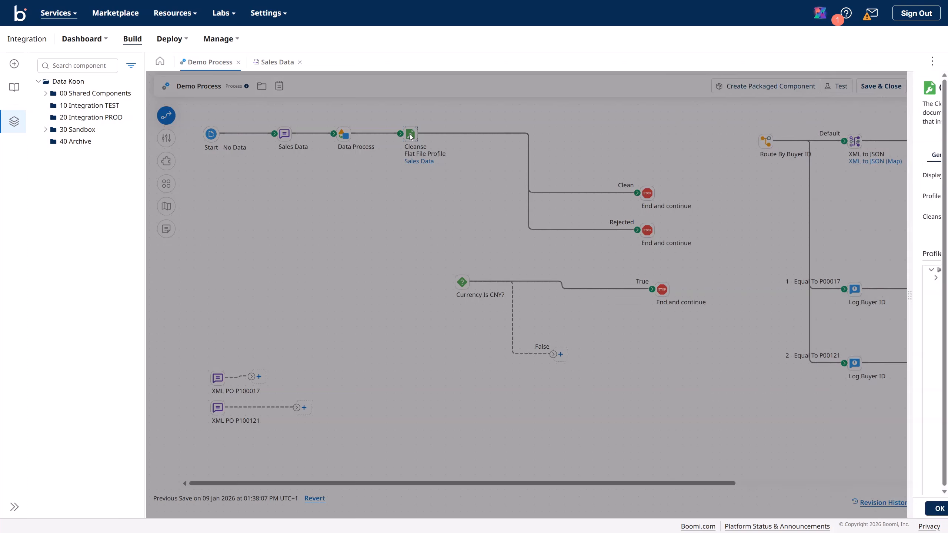
click(669, 277)
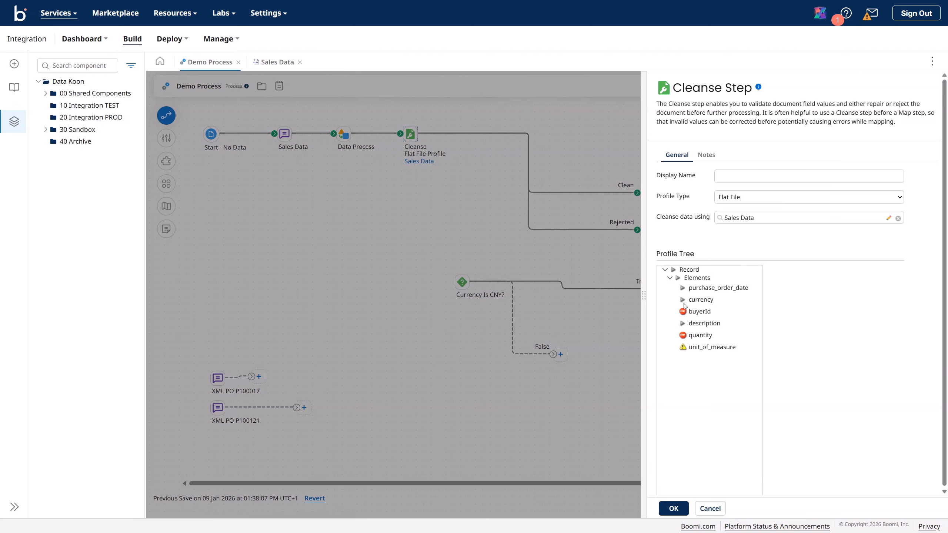
click(708, 311)
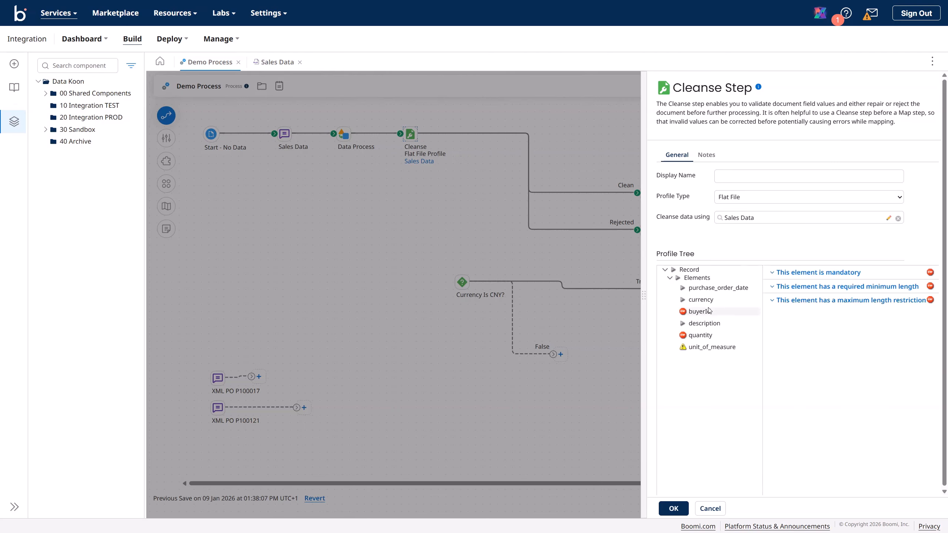
click(817, 273)
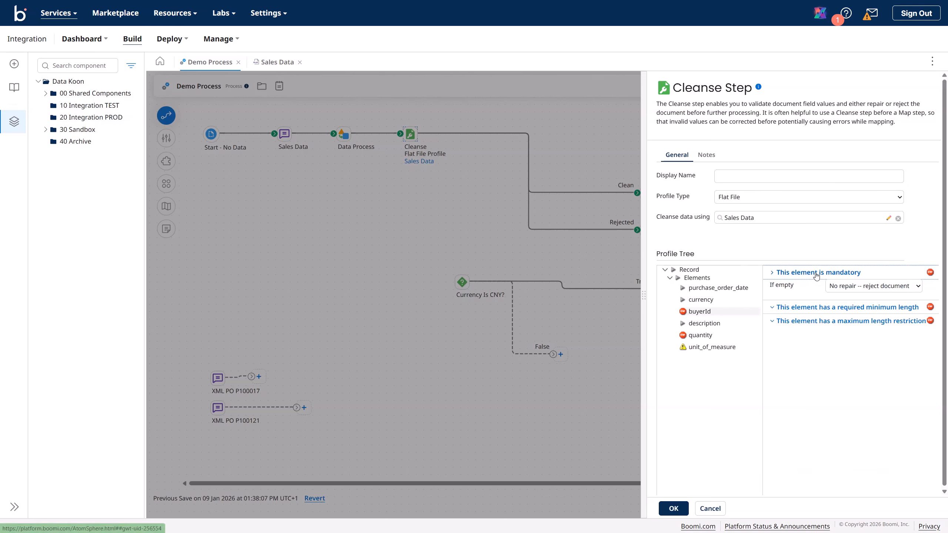
click(846, 291)
click(854, 309)
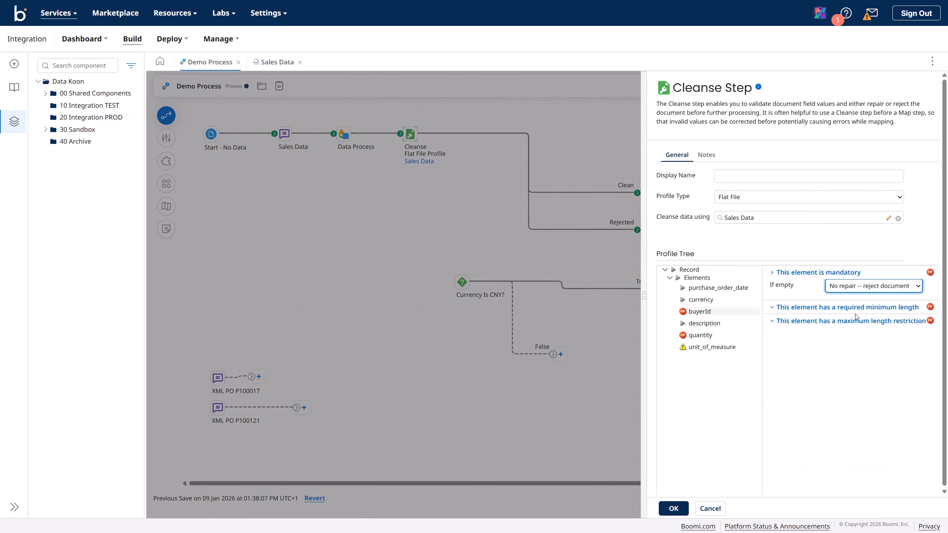
click(841, 306)
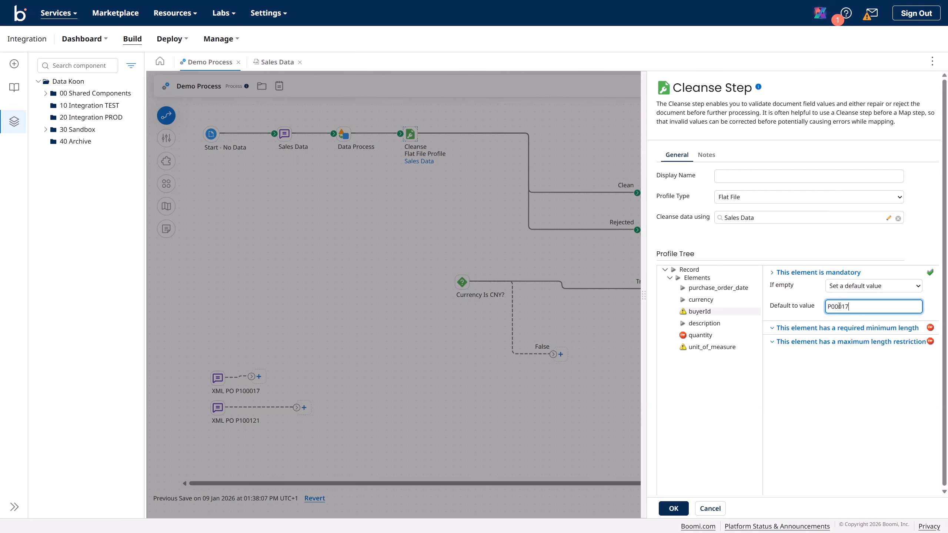
- Make empty quantity values default to 17 and empty unit_of_measure values default to C62, and apply the Cleanse settings
click(700, 335)
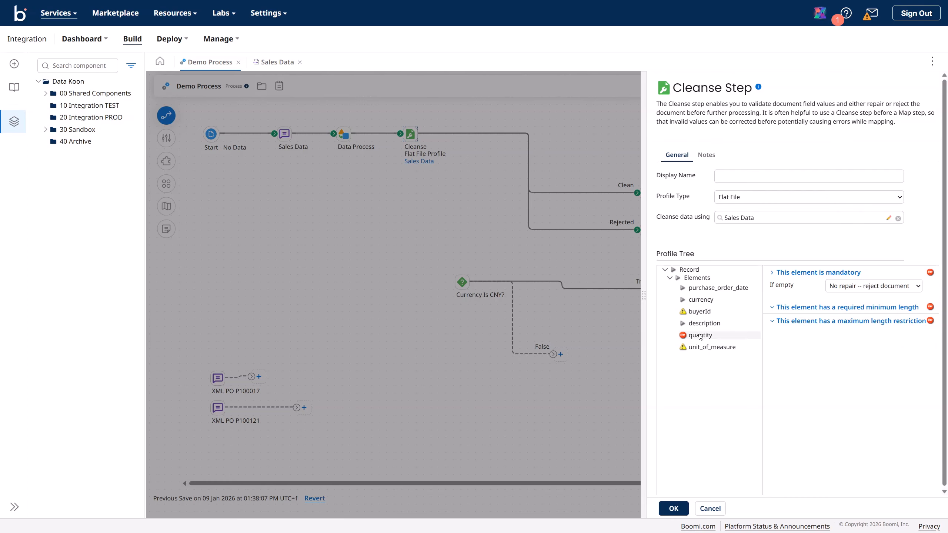
click(850, 292)
click(855, 310)
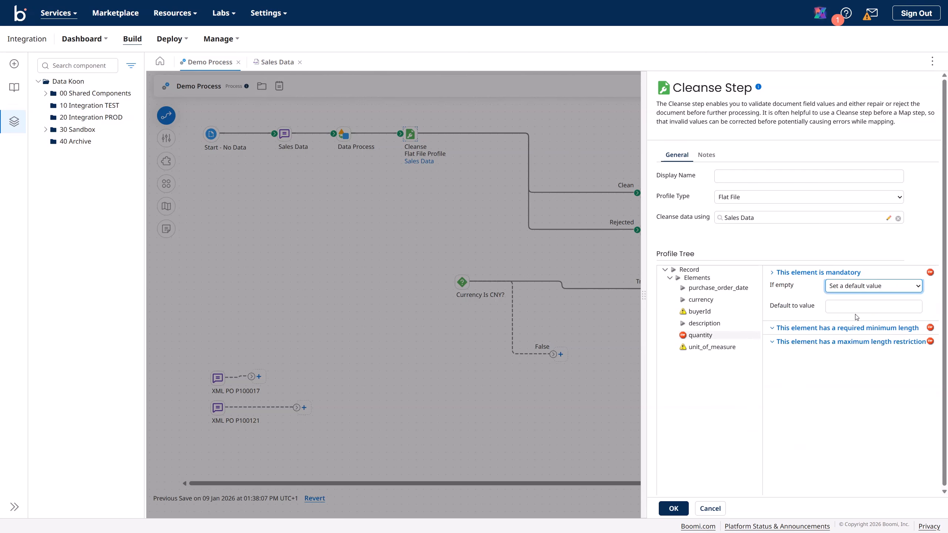
click(841, 306)
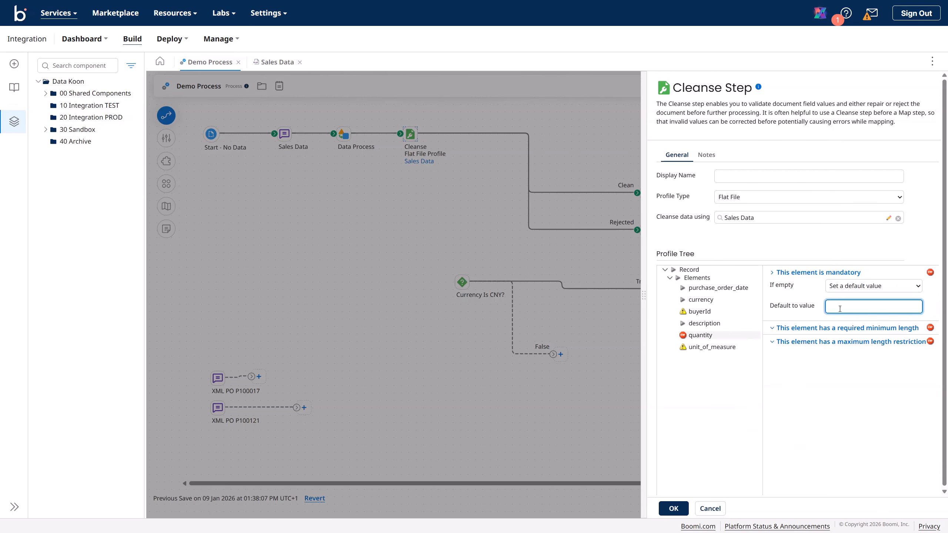
text(17)
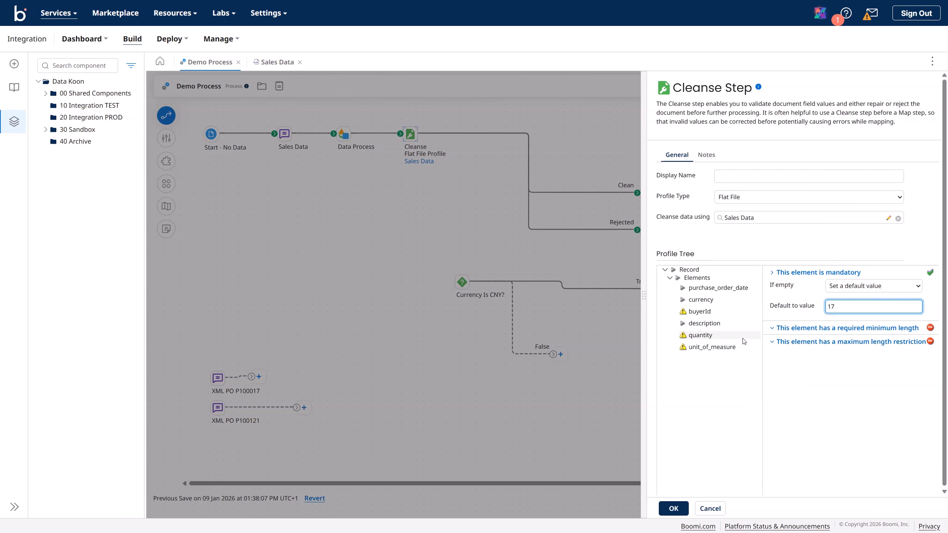
click(722, 348)
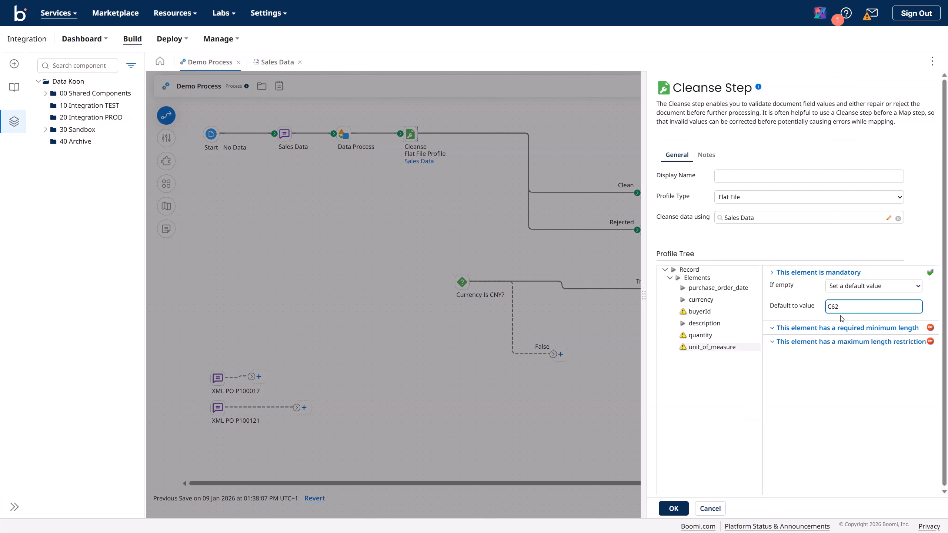
click(673, 508)
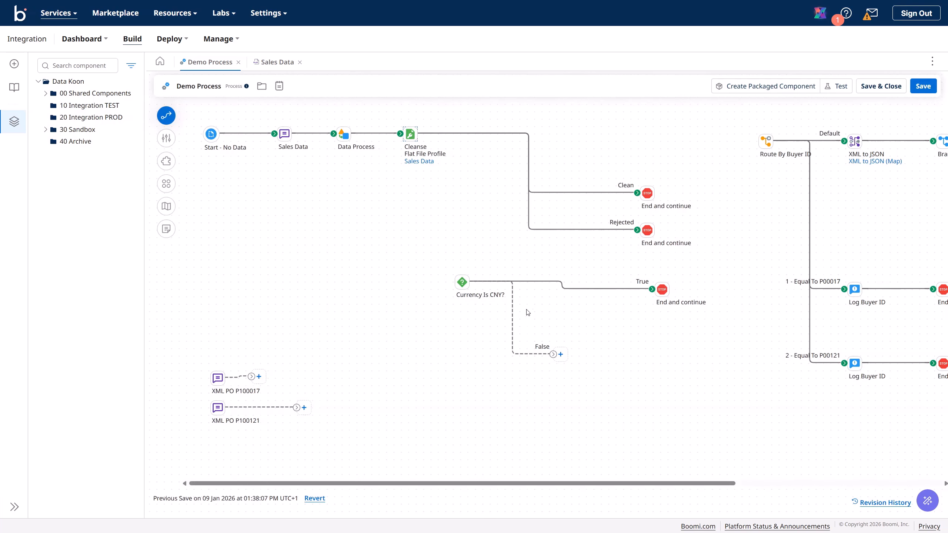
- Move the Clean end step level with Cleanse, the Rejected end step closer below it, and the Currency Is CNY? decision beside them
click(462, 282)
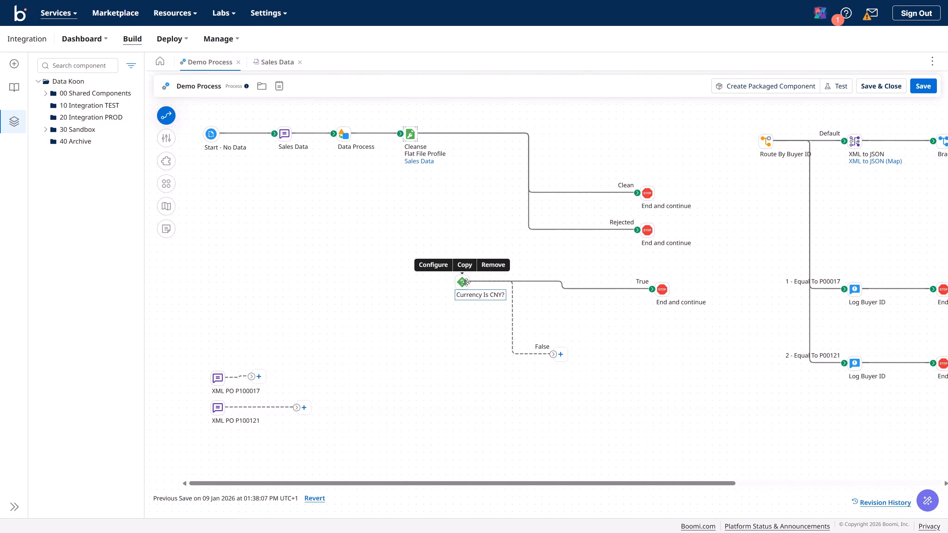
mouse_move(649, 195)
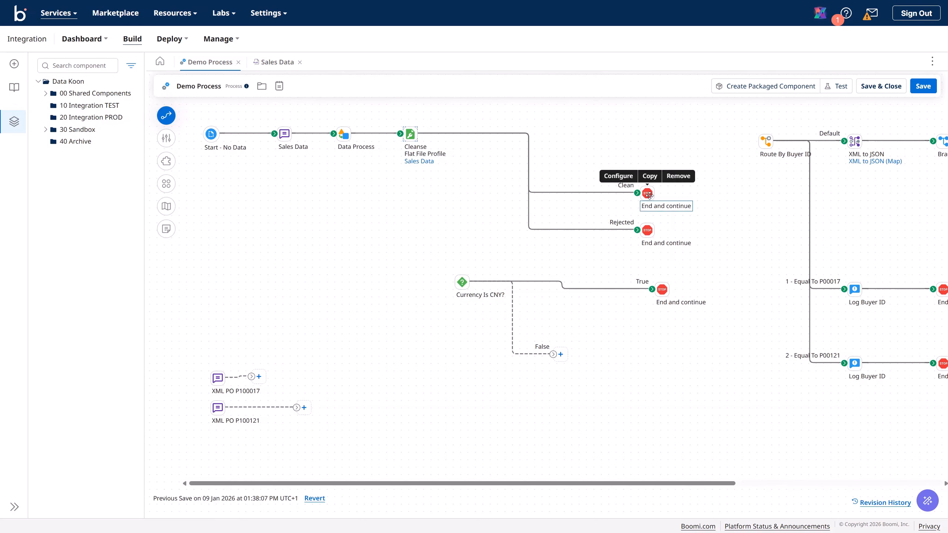
drag(649, 195, 598, 137)
drag(651, 231, 542, 202)
drag(463, 283, 641, 172)
- Replace the end step on the Clean path with the Currency Is CNY? decision and attach that end step to its False path
mouse_move(608, 143)
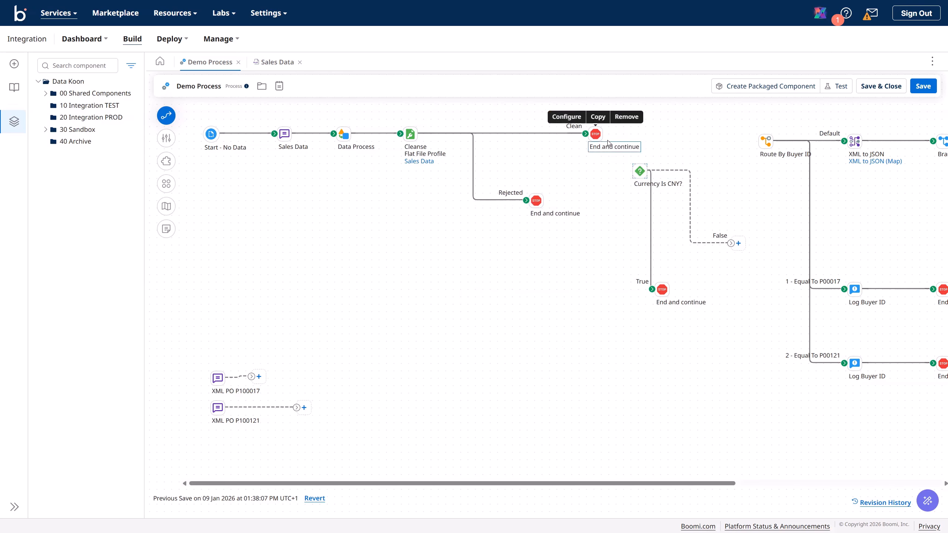
drag(599, 144, 569, 309)
mouse_move(571, 132)
mouse_down()
mouse_move(643, 171)
mouse_move(607, 144)
mouse_move(568, 134)
mouse_up()
mouse_move(567, 297)
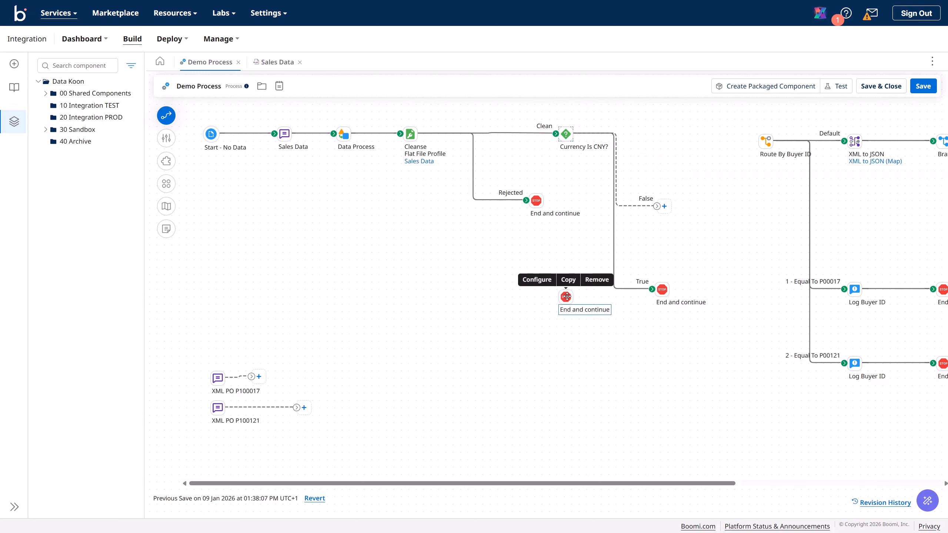
drag(567, 297, 685, 135)
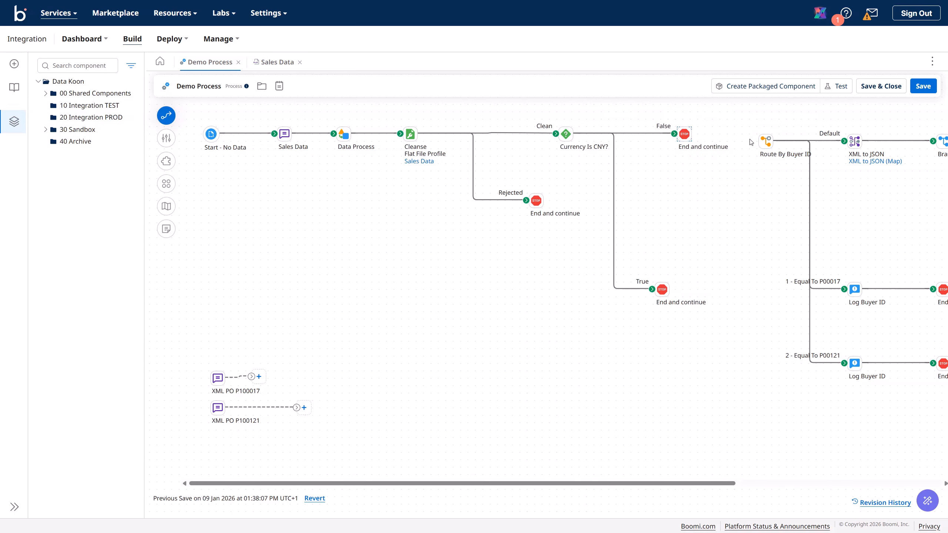
drag(559, 141, 565, 138)
- Save Demo Process and run a new test on Data Koon TEST
click(923, 90)
click(839, 88)
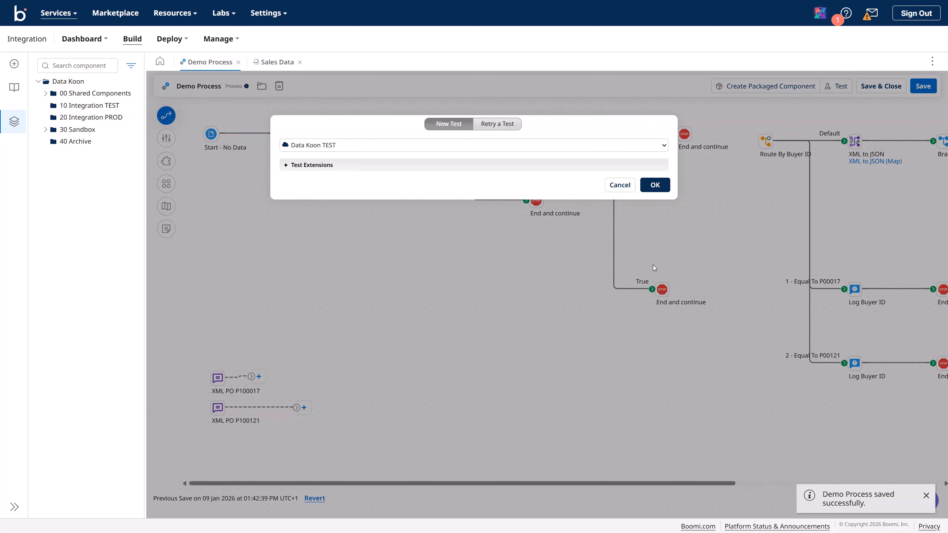
click(654, 185)
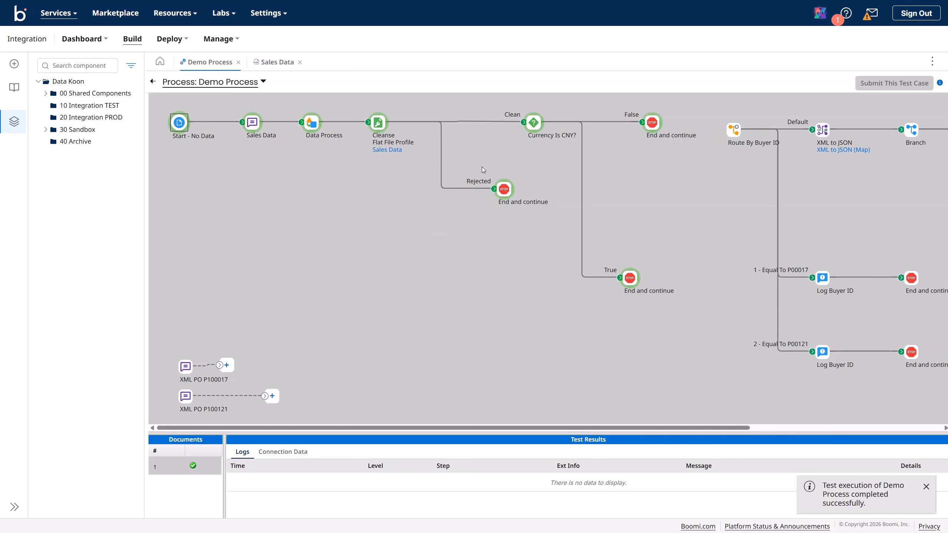
- View the source data of both documents that reached the Rejected end step
click(503, 193)
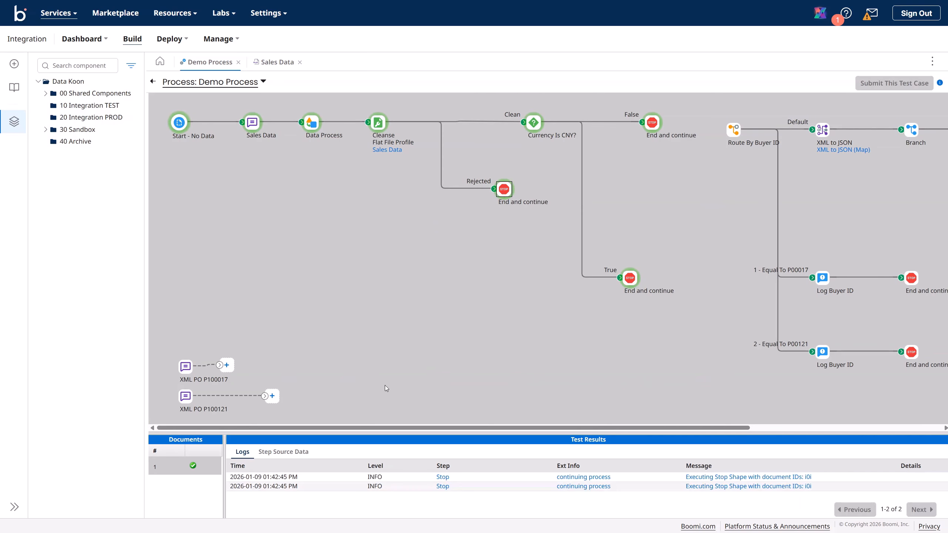
click(291, 449)
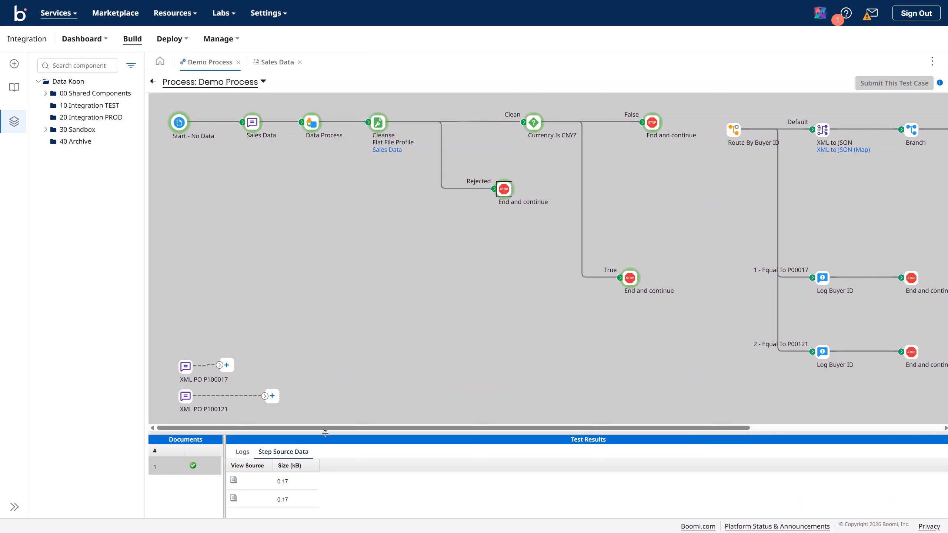
drag(325, 433, 326, 323)
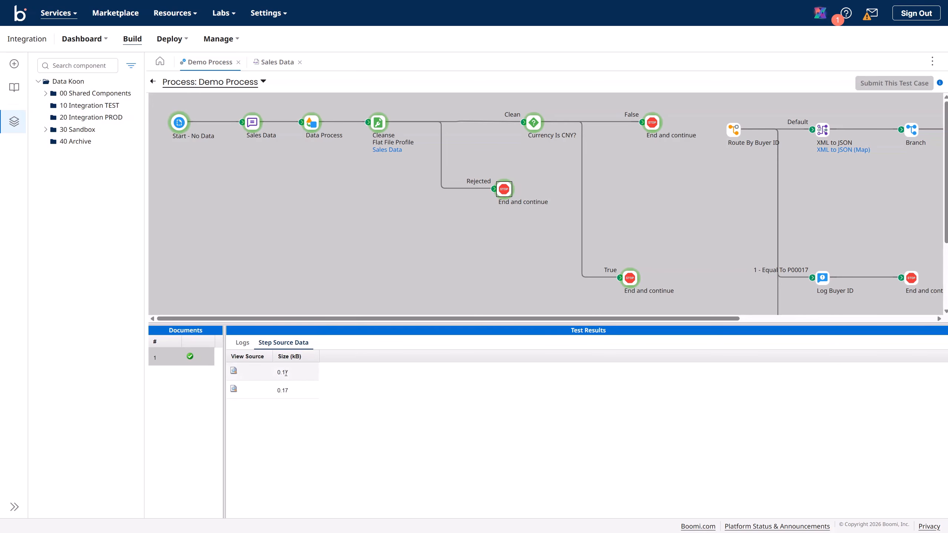
click(235, 372)
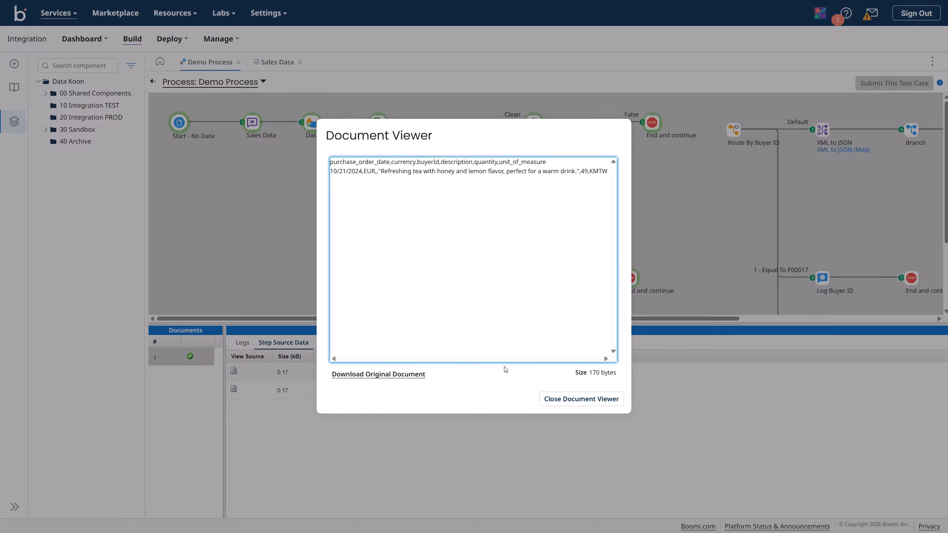
click(555, 402)
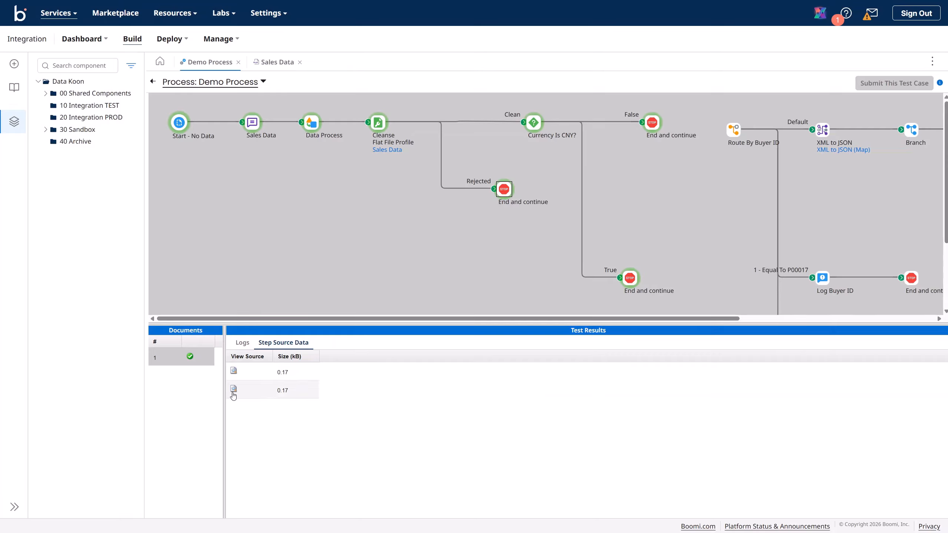
click(233, 389)
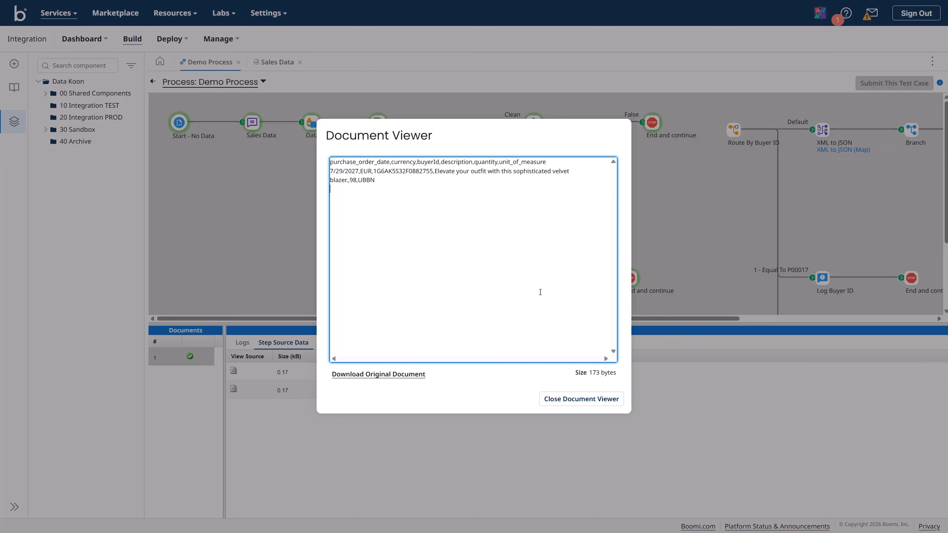
click(565, 402)
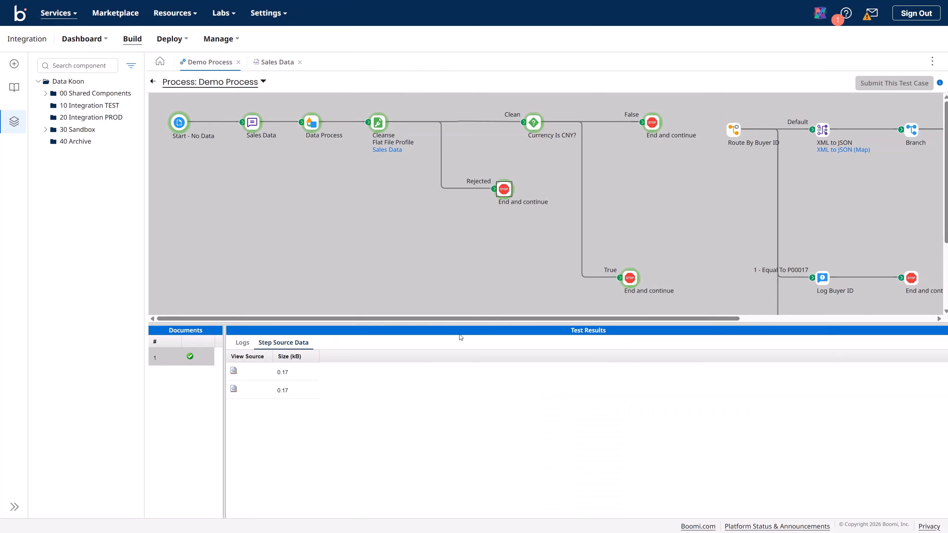
- Examine the source documents at the Currency Is CNY? decision and its False and True end steps, viewing the True document's contents
click(527, 135)
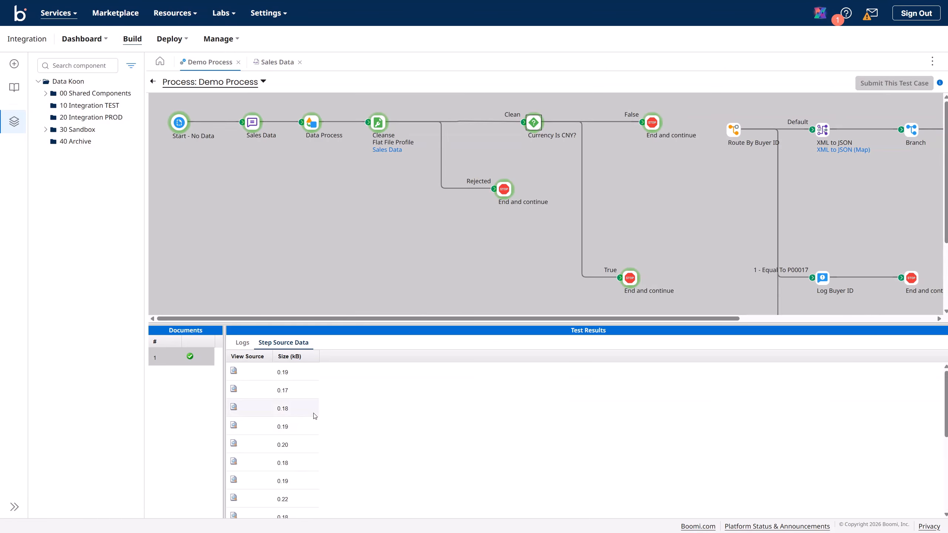
click(655, 127)
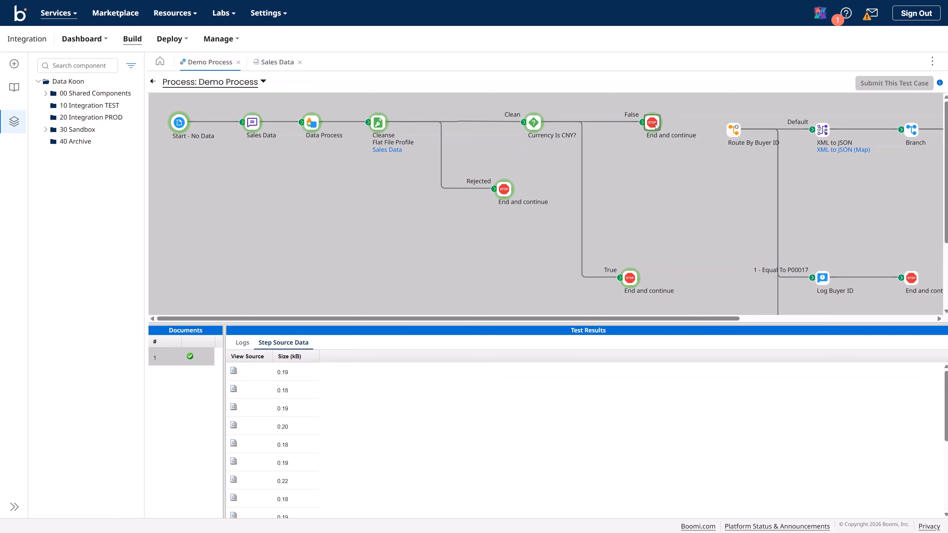
click(629, 278)
click(234, 371)
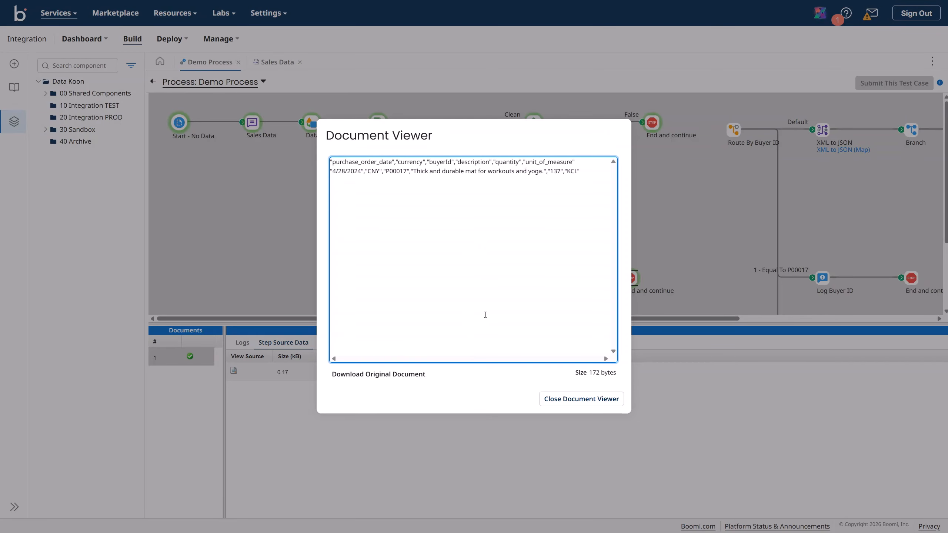
click(576, 402)
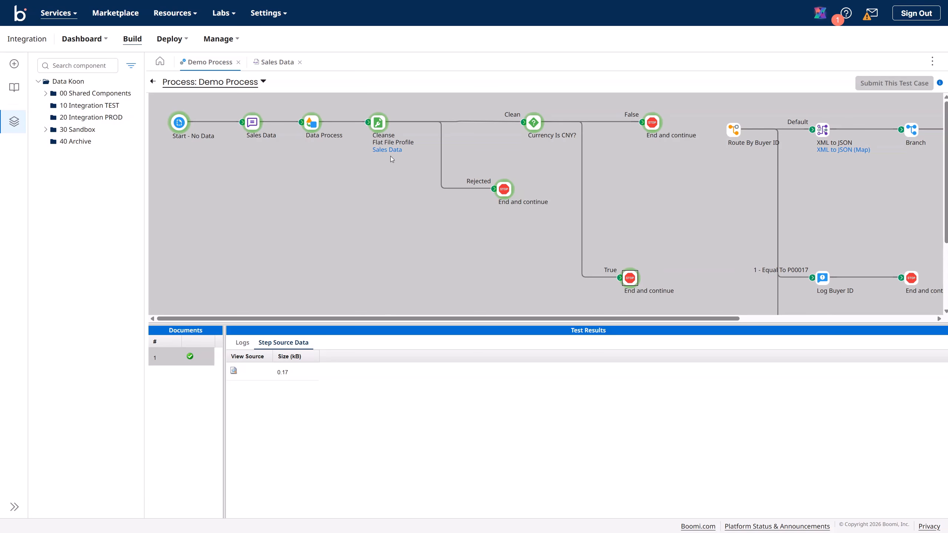
- Reopen the first source document of the Rejected end step to recheck its field values
click(507, 192)
click(234, 370)
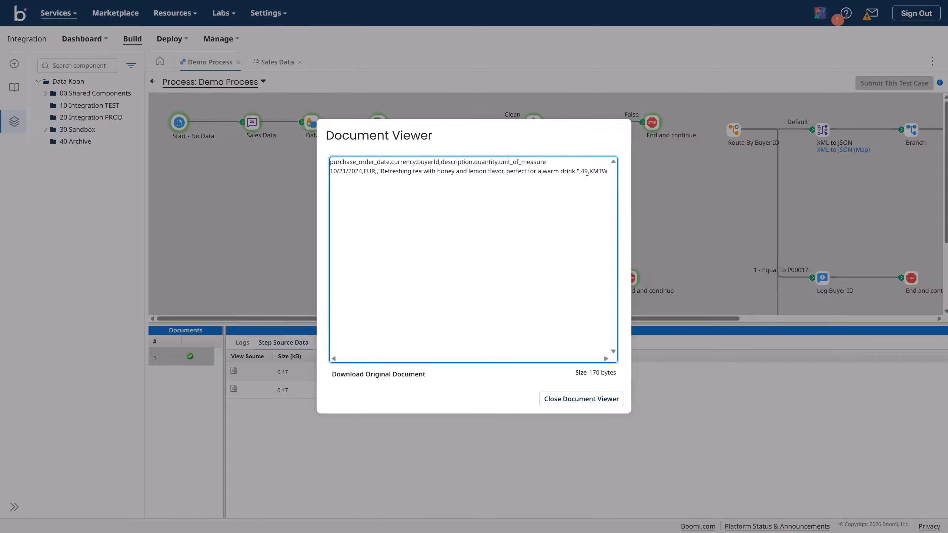
- Check the quantity value in the first rejected source document, and compare it with the quantity in the second one
drag(588, 170, 581, 171)
click(576, 402)
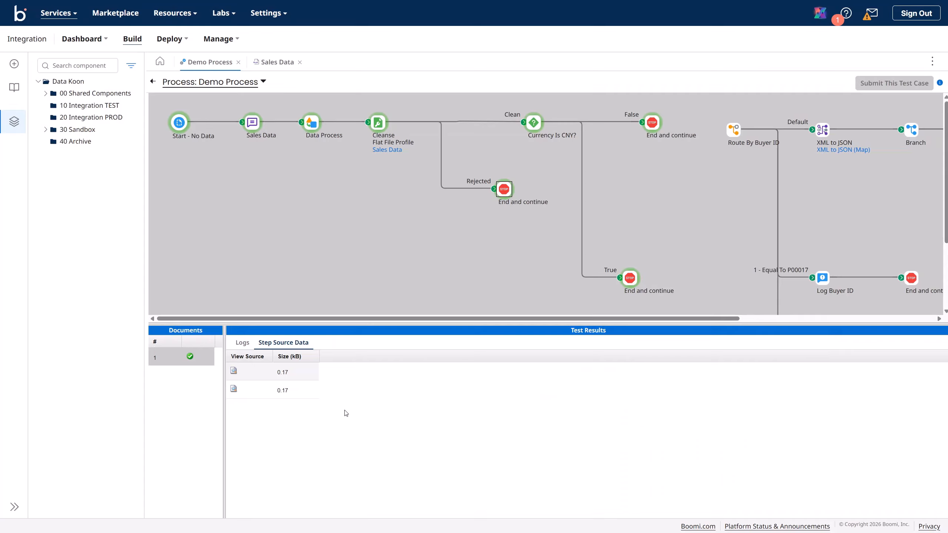
click(234, 390)
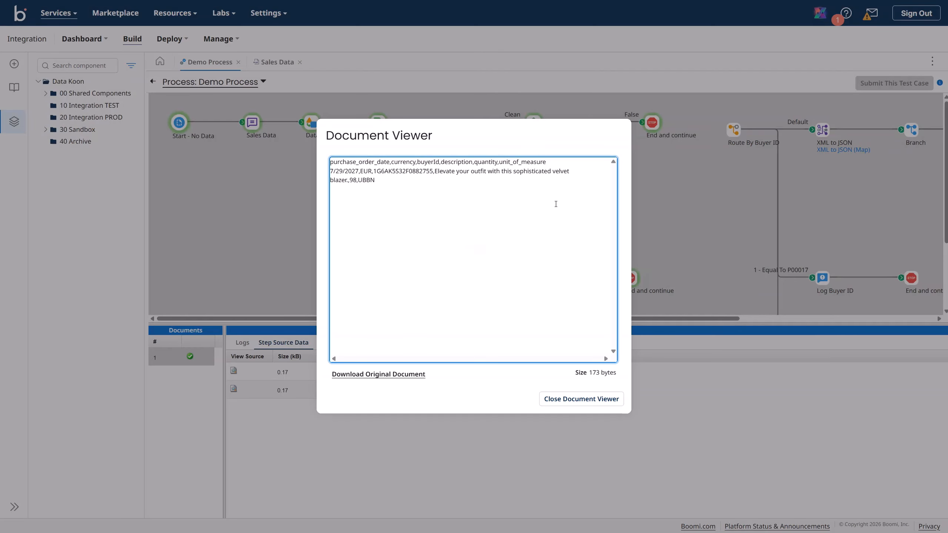
double_click(354, 180)
drag(474, 162, 499, 162)
double_click(353, 180)
click(579, 399)
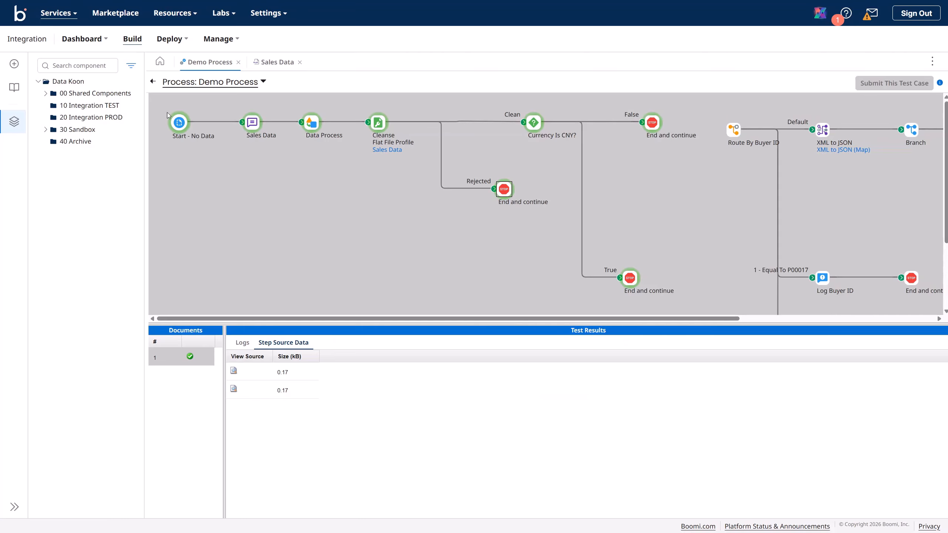
- Return to the process canvas and review the Cleanse step's minimum and maximum length repair settings for the quantity element
click(153, 81)
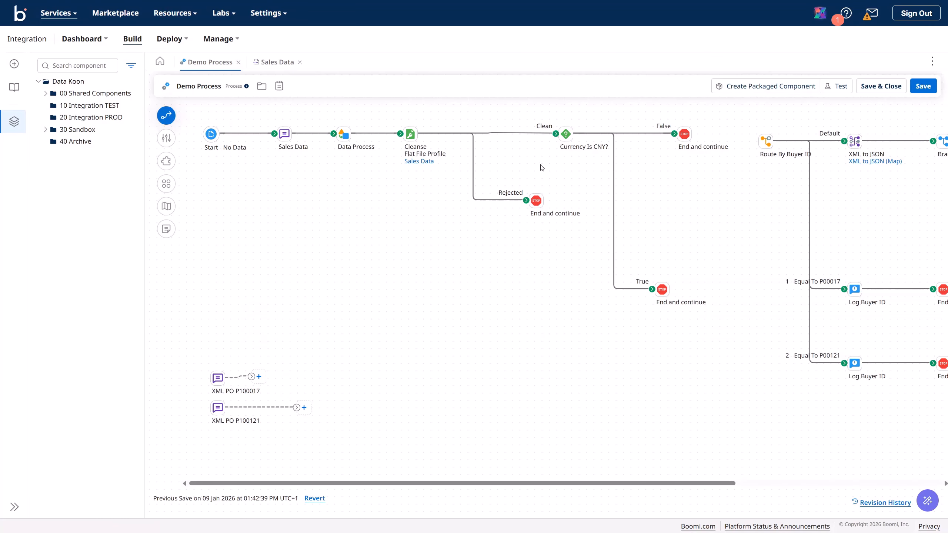
click(410, 134)
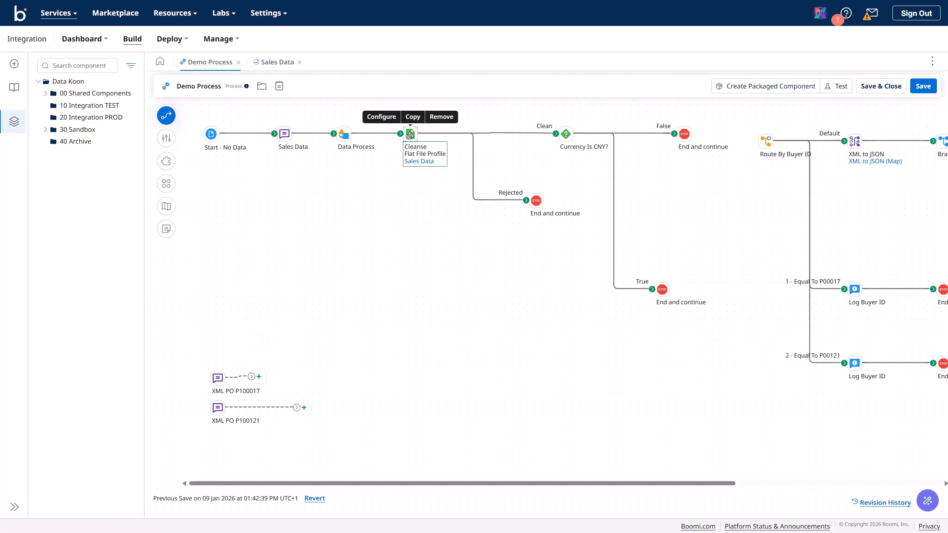
double_click(410, 135)
click(670, 278)
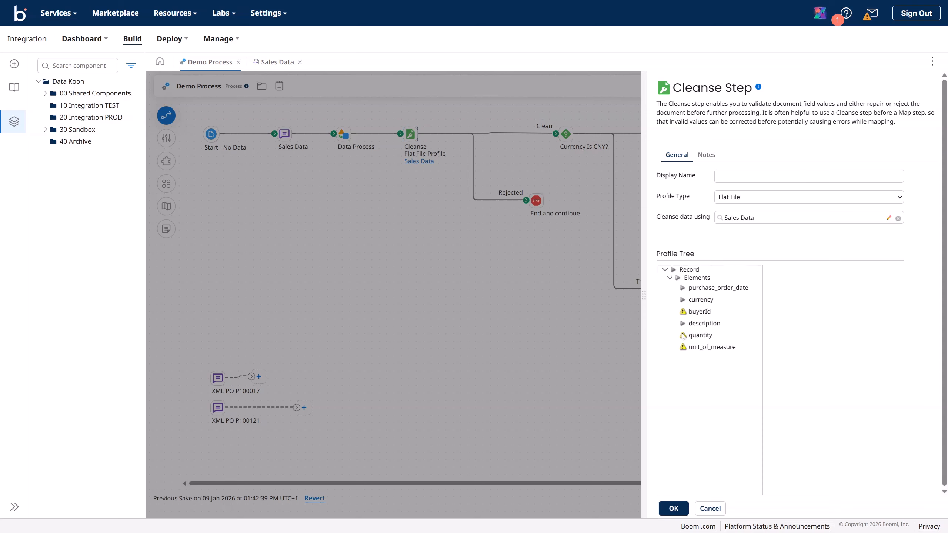
click(694, 336)
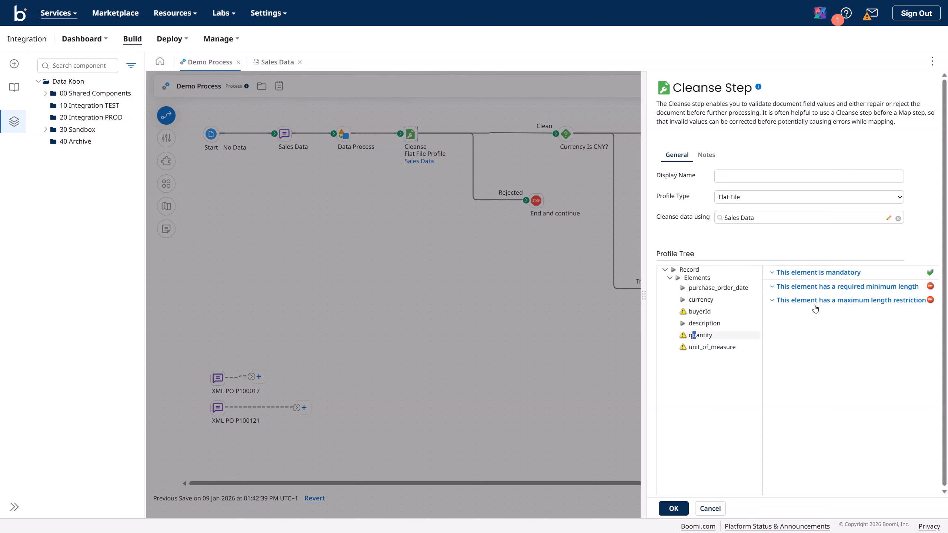
click(804, 288)
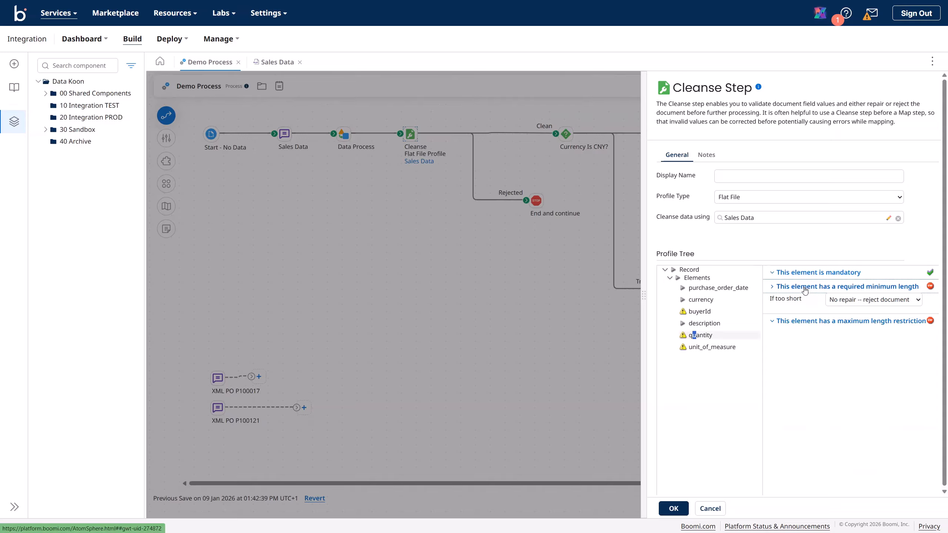
click(771, 321)
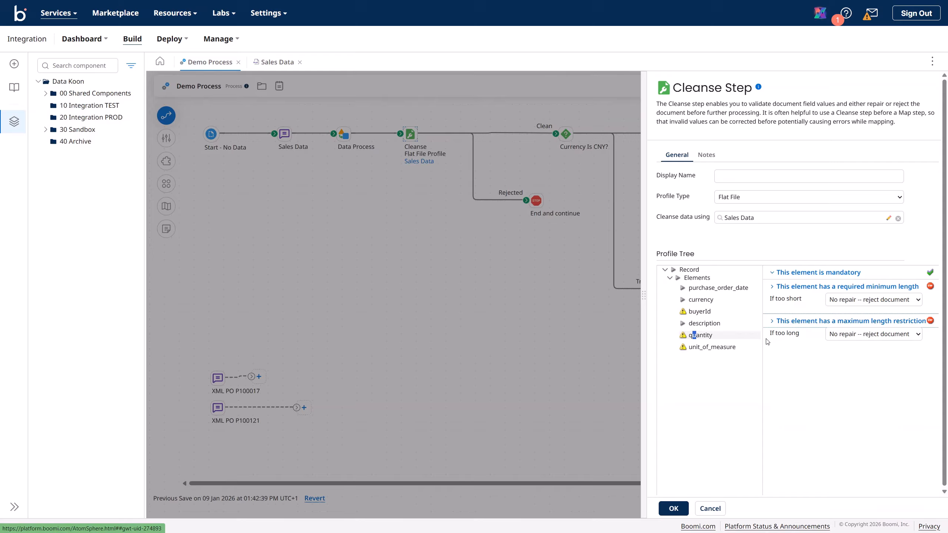
click(708, 506)
- Review the field length limits of the quantity element in the Sales Data profile
click(278, 62)
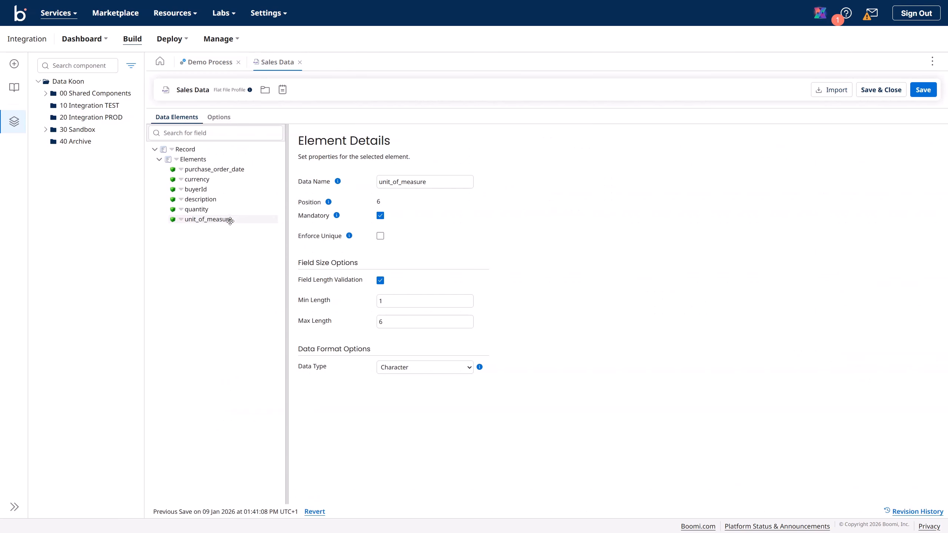
click(201, 209)
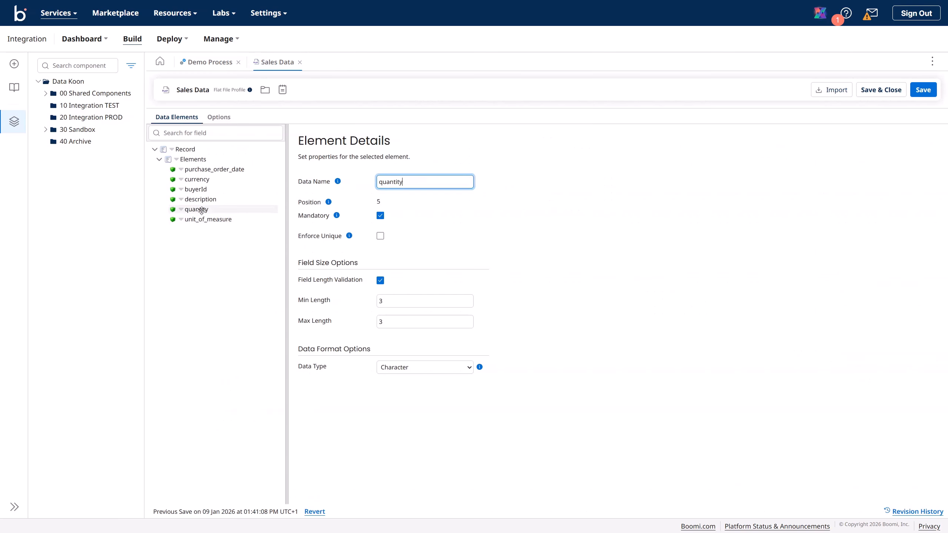
double_click(377, 301)
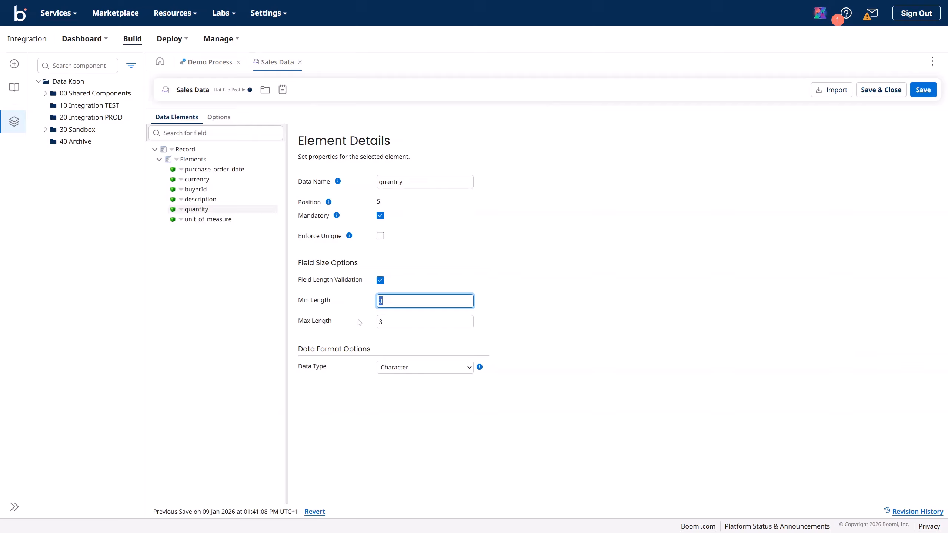
click(391, 301)
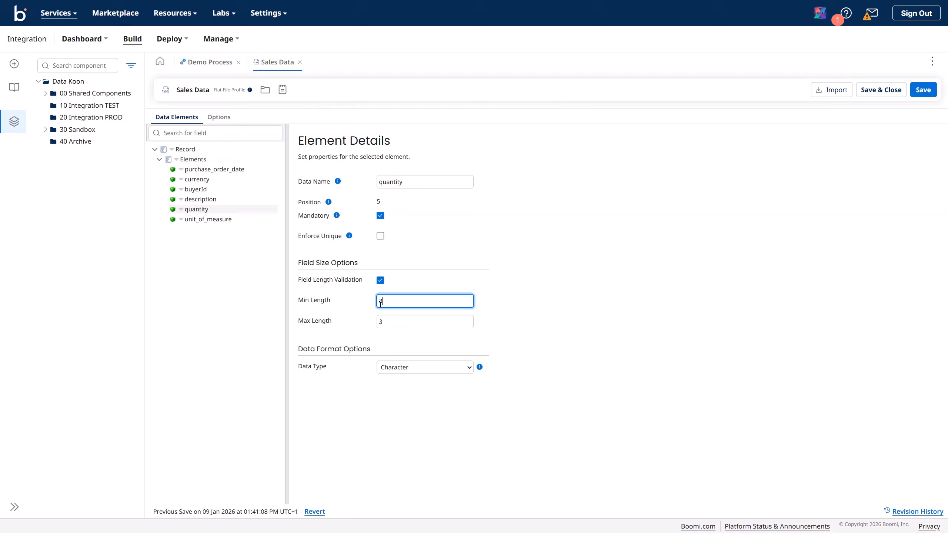
- Survey the whole flow of Demo Process with the overview map, and close the map
click(204, 63)
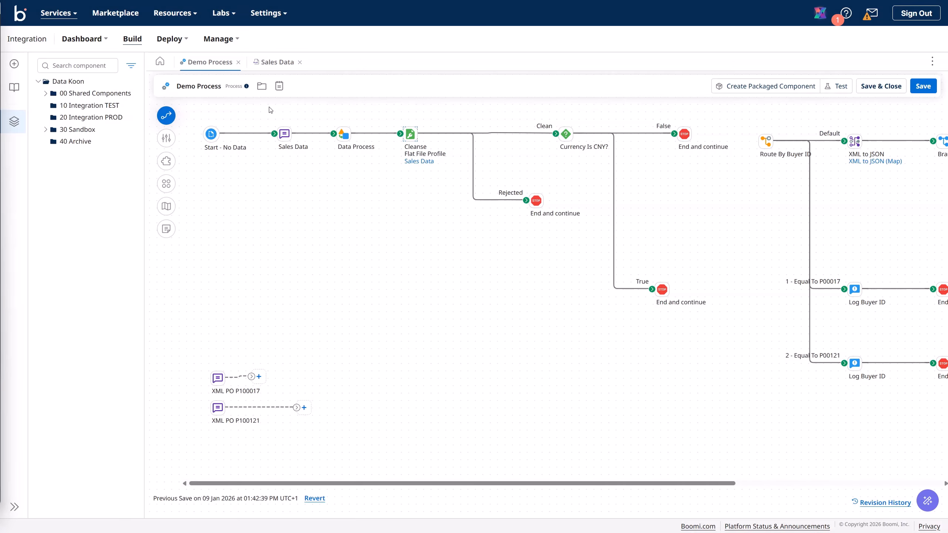
click(166, 206)
drag(229, 435, 276, 434)
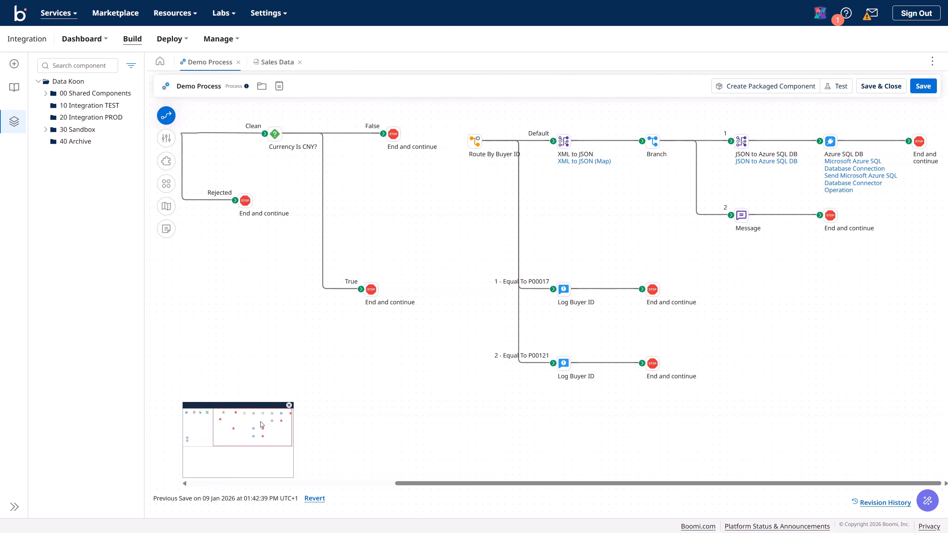
drag(263, 425, 232, 426)
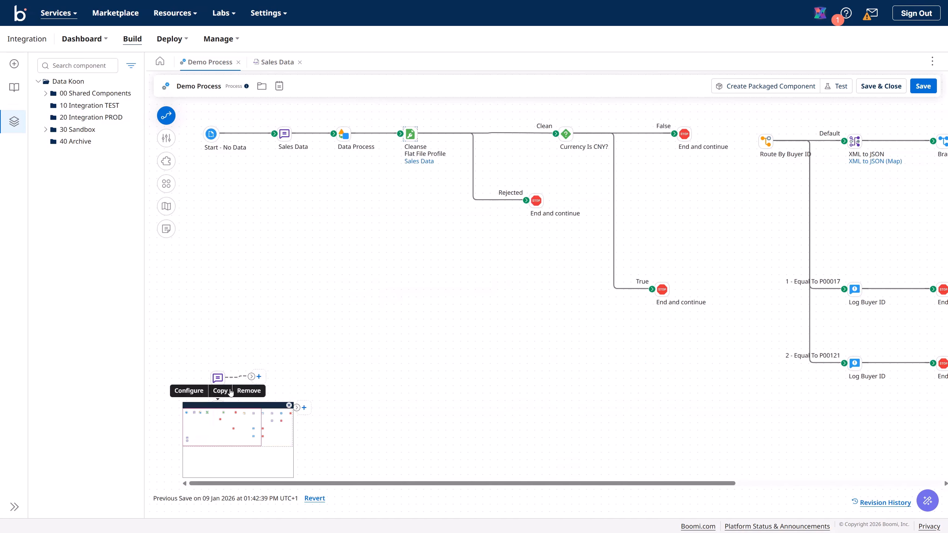
click(170, 213)
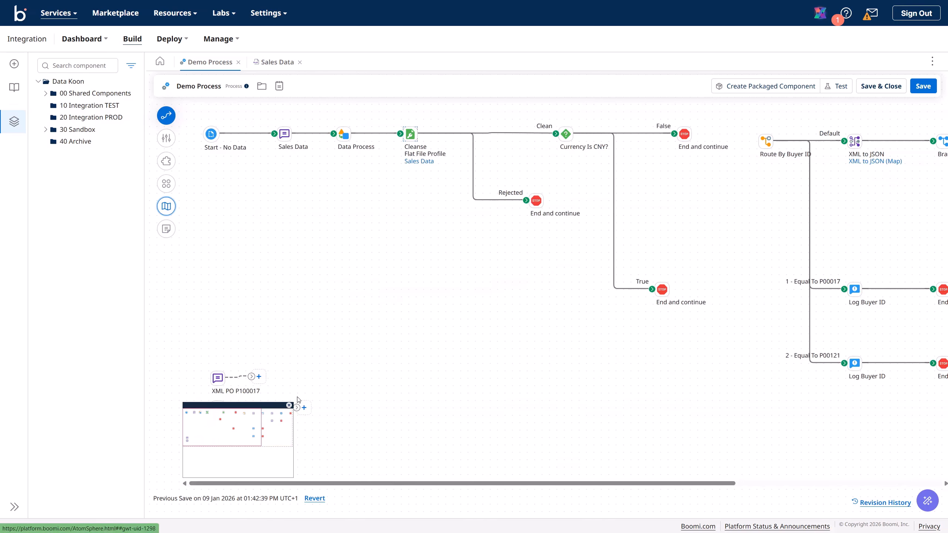
click(289, 405)
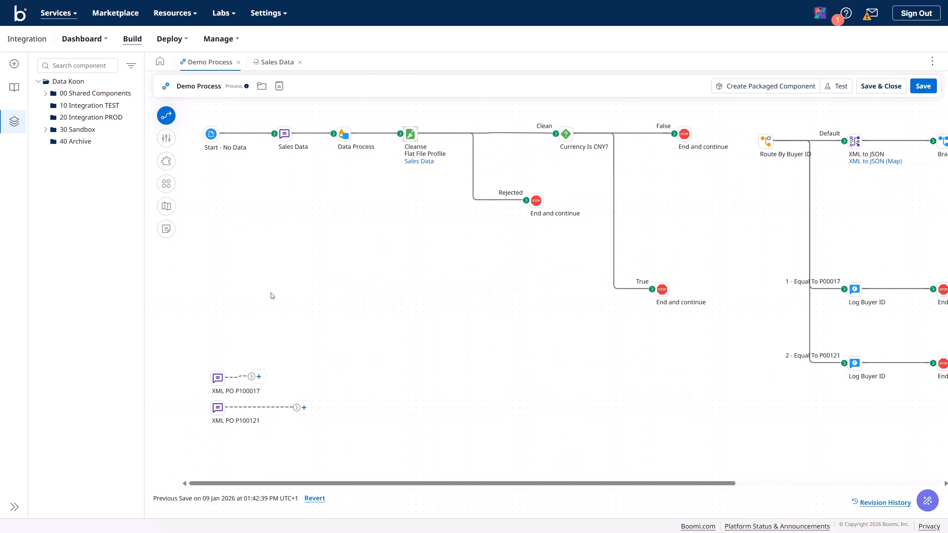
- Create a new Process component in the demo folder under 30 Sandbox
click(46, 130)
mouse_move(132, 158)
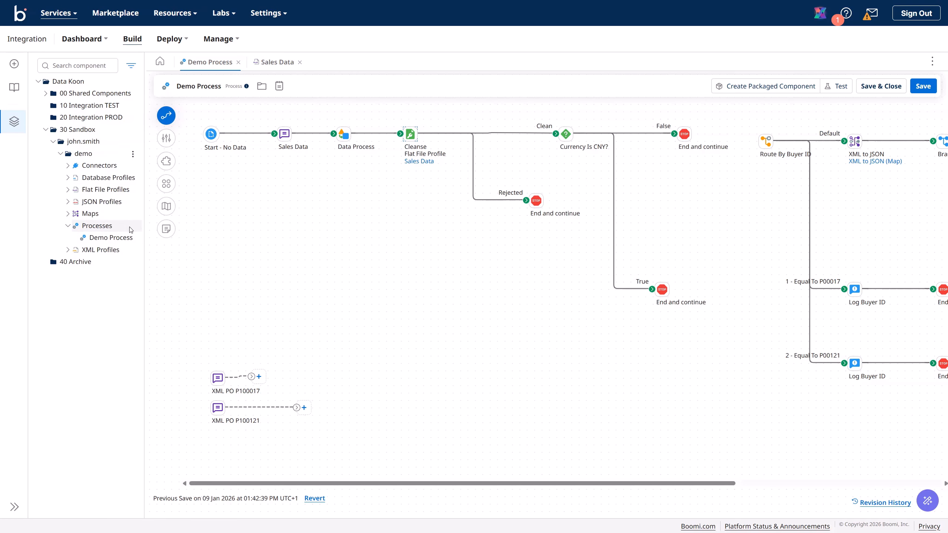
click(133, 156)
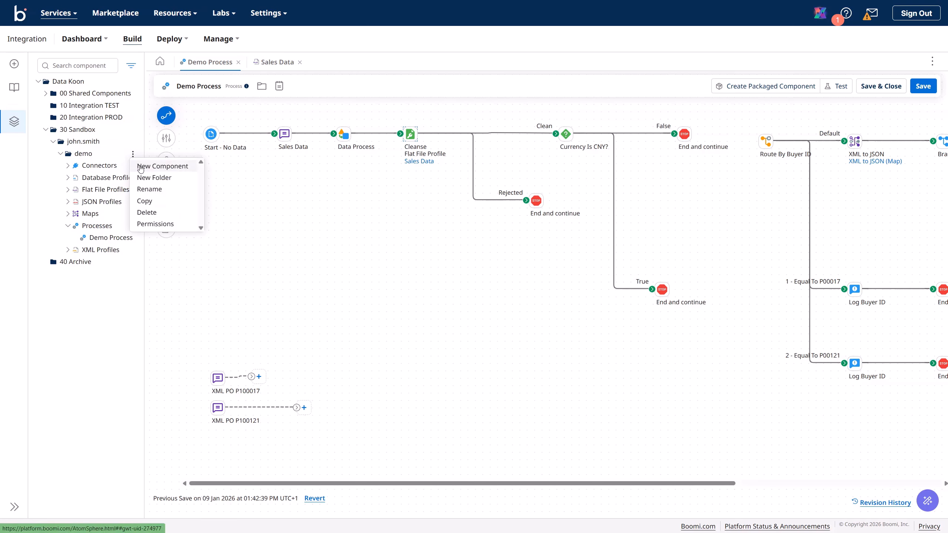
click(162, 166)
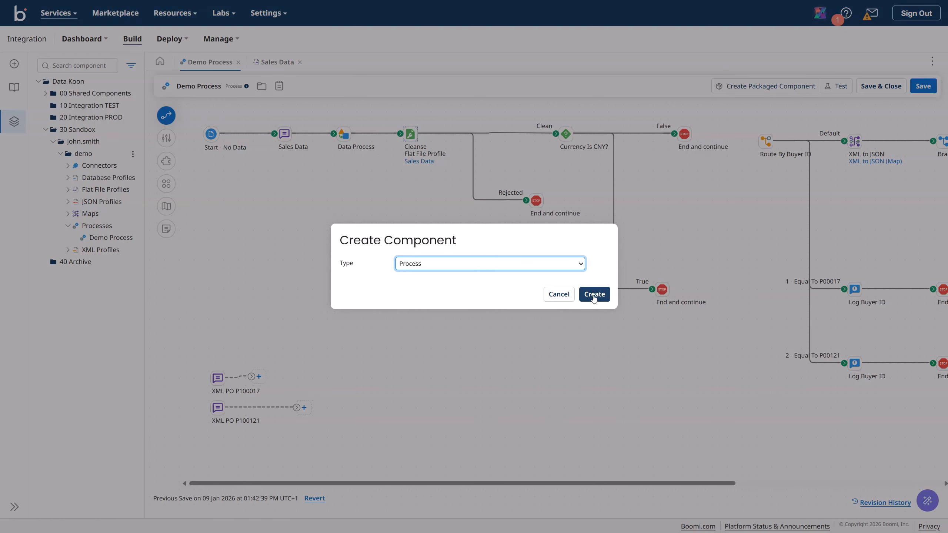
click(596, 294)
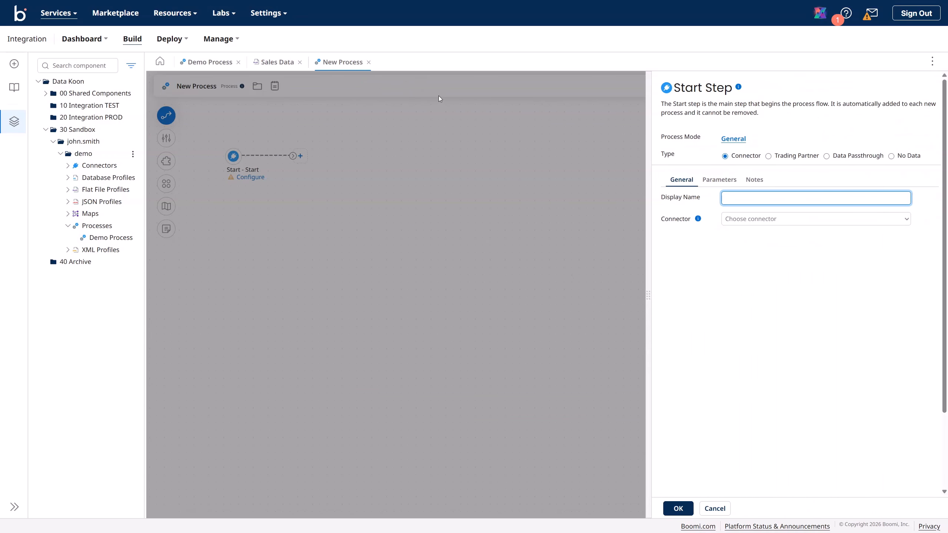
click(739, 198)
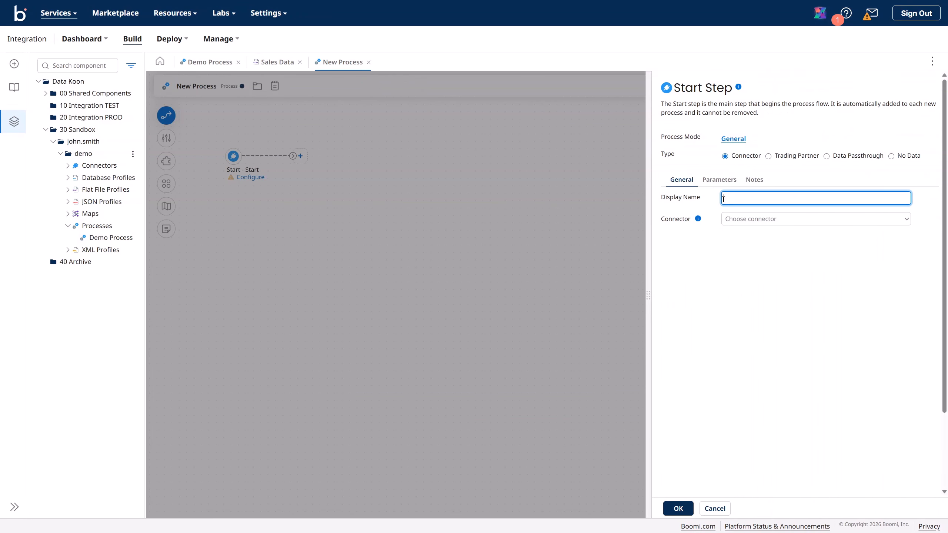
text(Demo Sub Process)
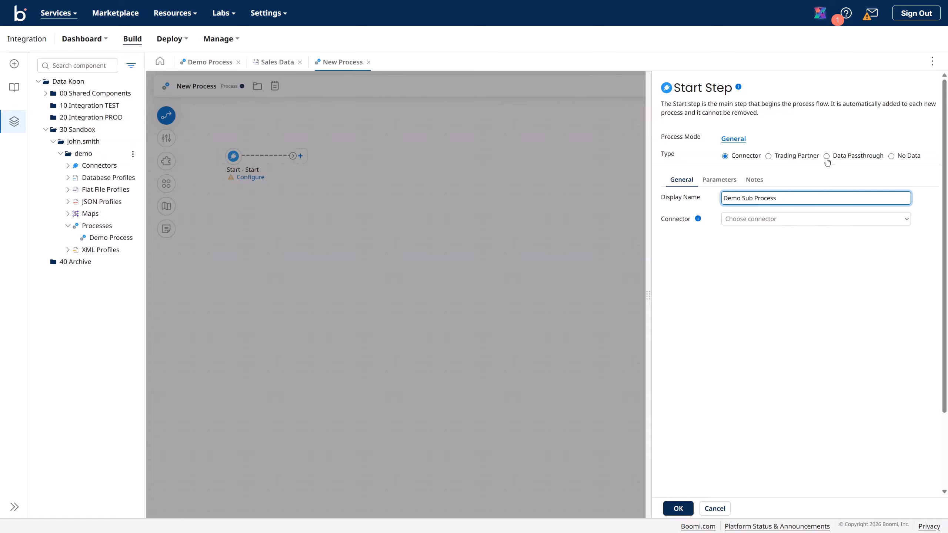
click(826, 157)
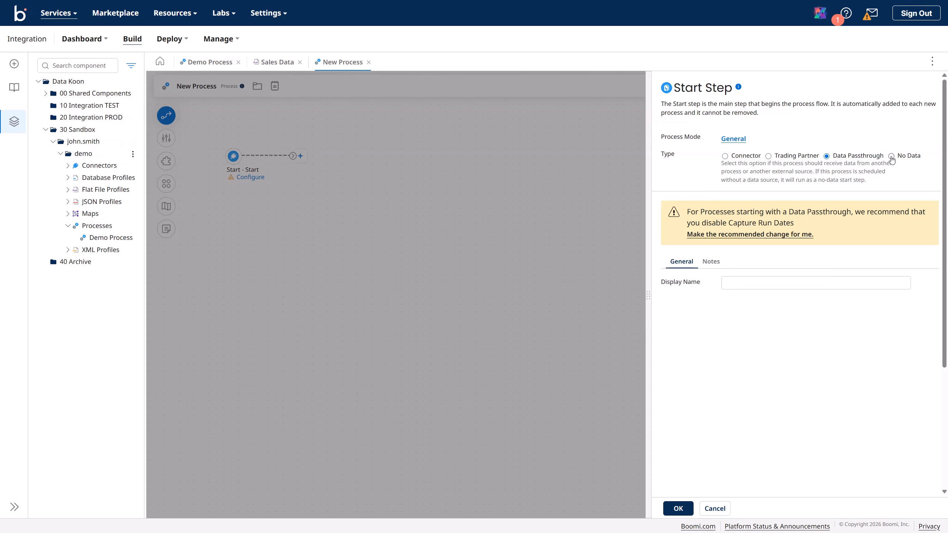
- Set the new process's Start step type to No Data, and save the process under the name Demo Sub Process
click(891, 157)
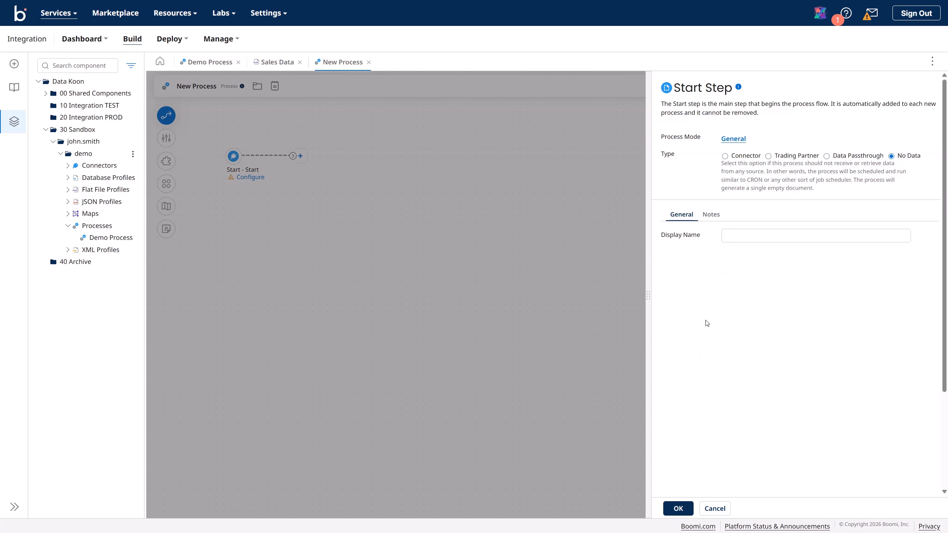
click(678, 508)
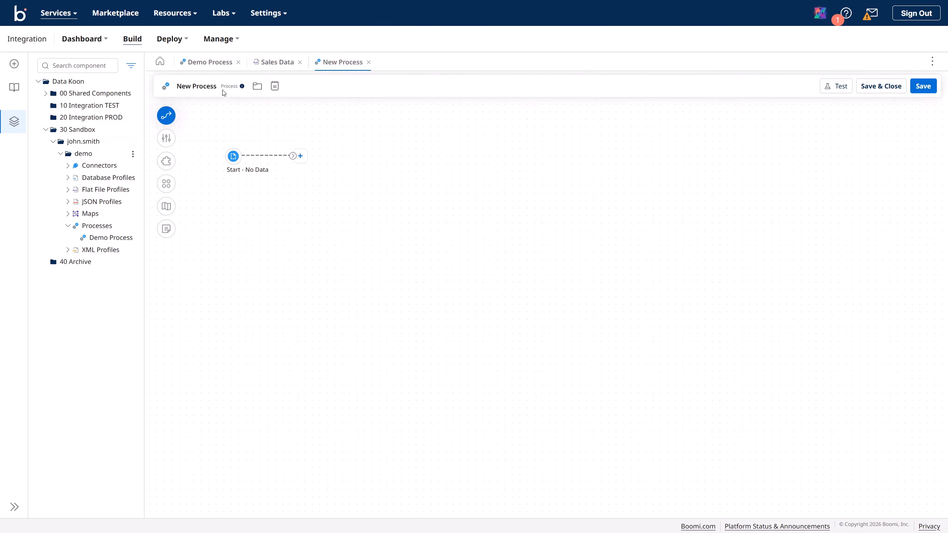
click(197, 86)
drag(235, 87, 161, 88)
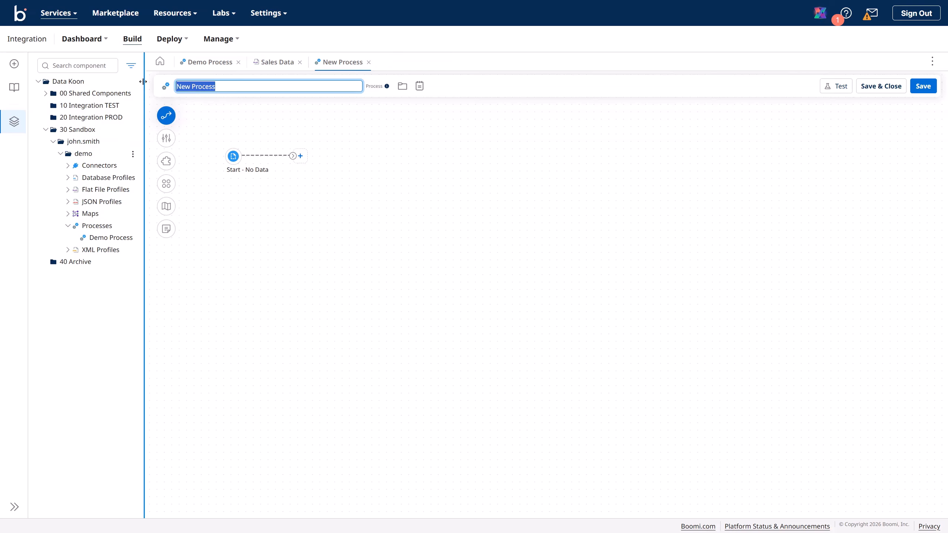
text(Demo Sub)
click(919, 90)
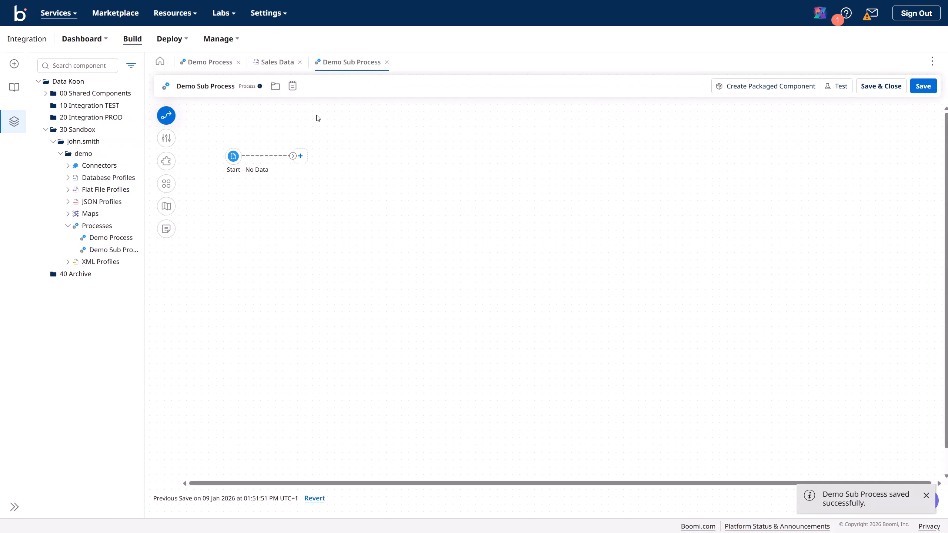
- Place Demo Sub Process beside Demo Process among the open components, and disconnect the Start step from Sales Data in Demo Process
drag(352, 69, 276, 61)
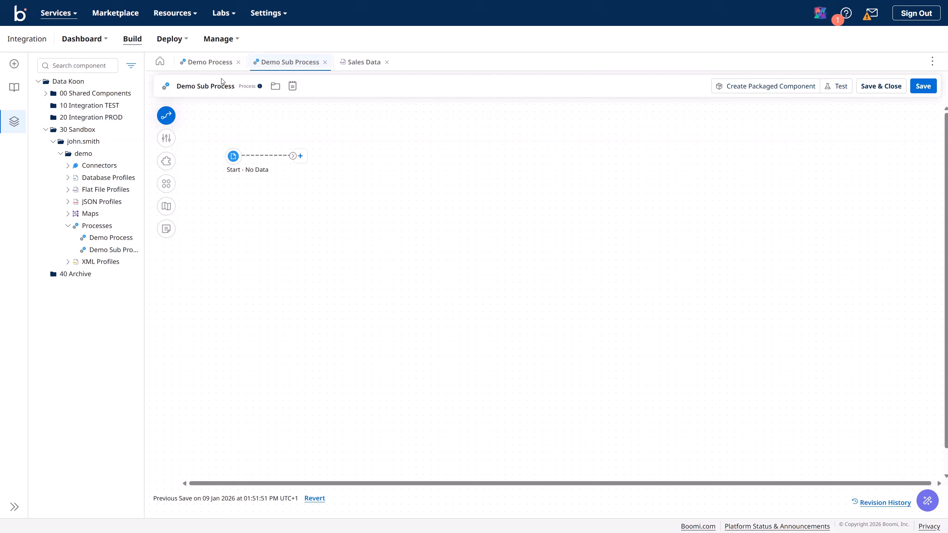
click(206, 61)
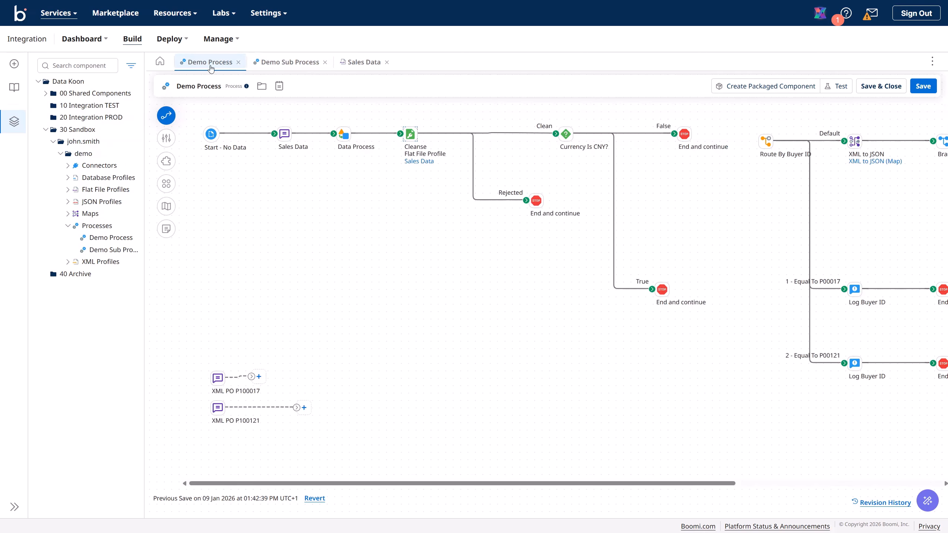
click(239, 133)
- Copy the seven connected steps from Sales Data through the Rejected, False and True ends, and paste them into Demo Sub Process
drag(267, 109, 743, 341)
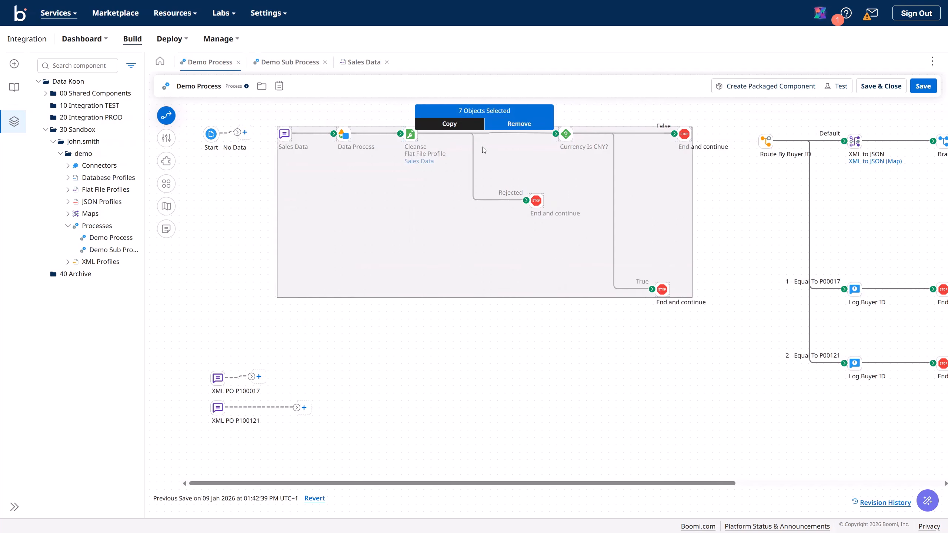
click(451, 128)
click(449, 124)
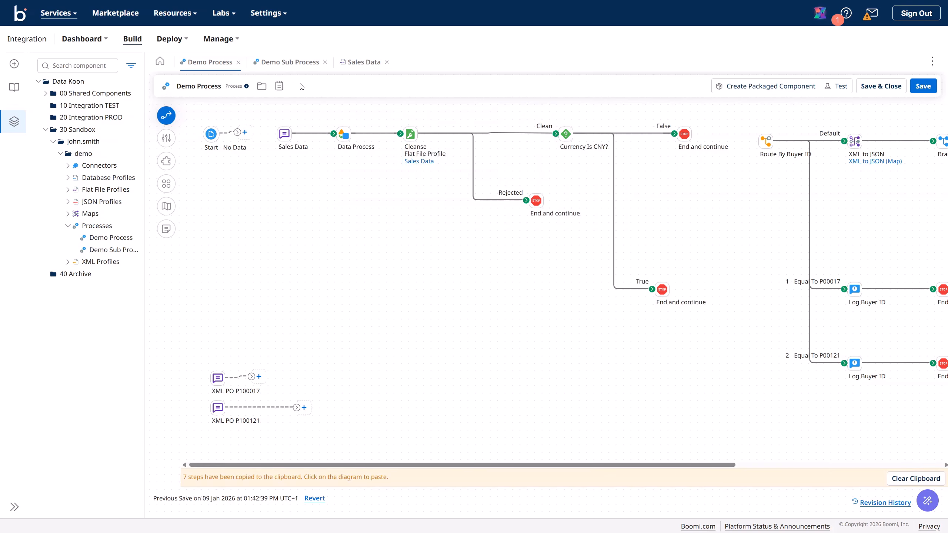
click(285, 66)
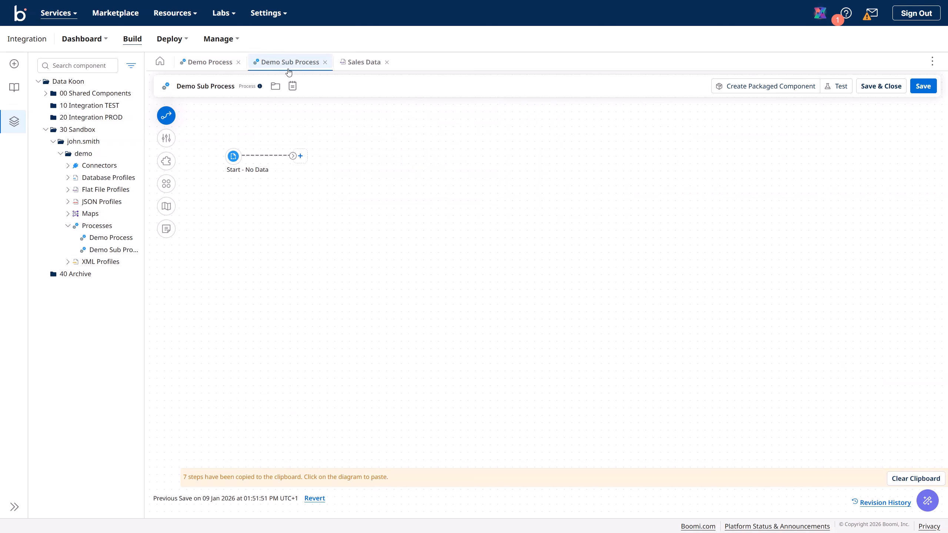
click(403, 176)
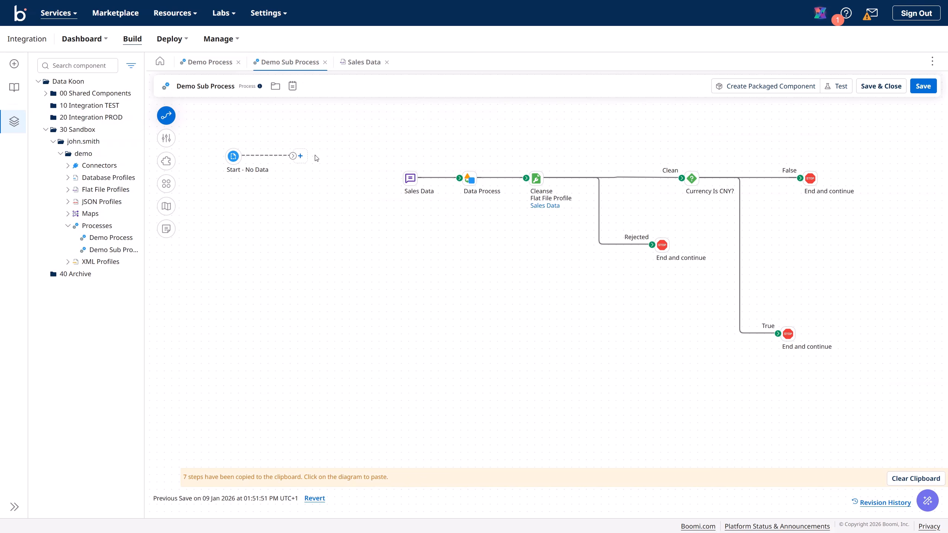
- Connect the Start step to Sales Data in Demo Sub Process, and auto-arrange the diagram, saving the process
drag(293, 156, 410, 179)
click(169, 188)
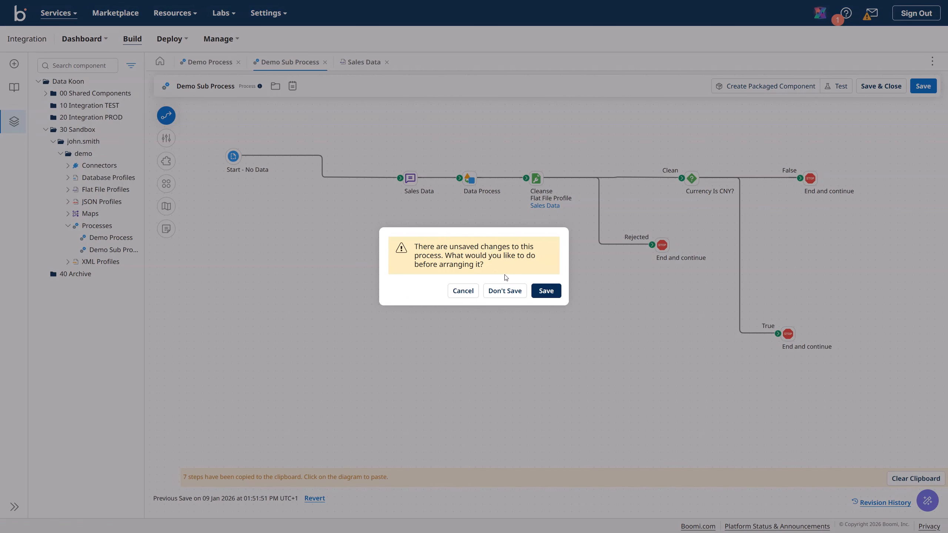
click(544, 292)
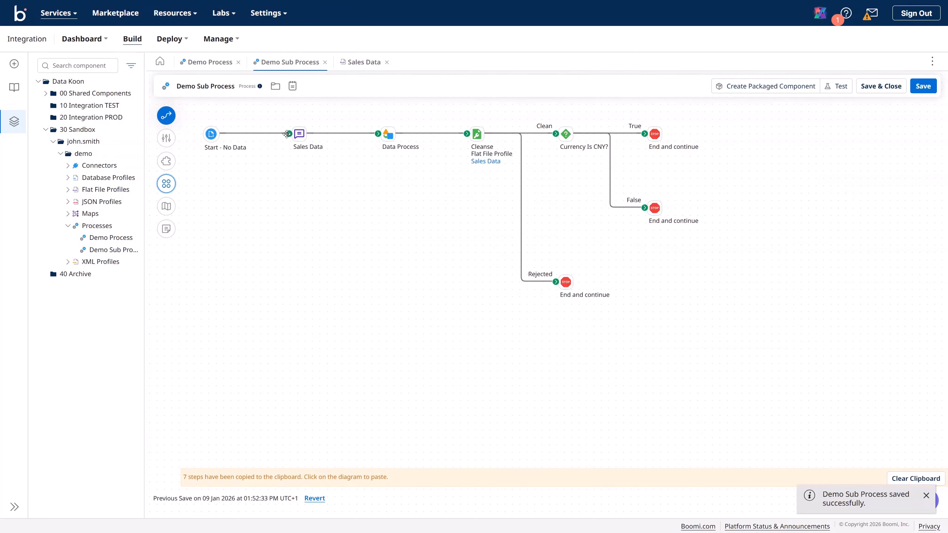
- In Demo Process, detach Sales Data from Data Process, move it below the main flow, and copy it
click(213, 62)
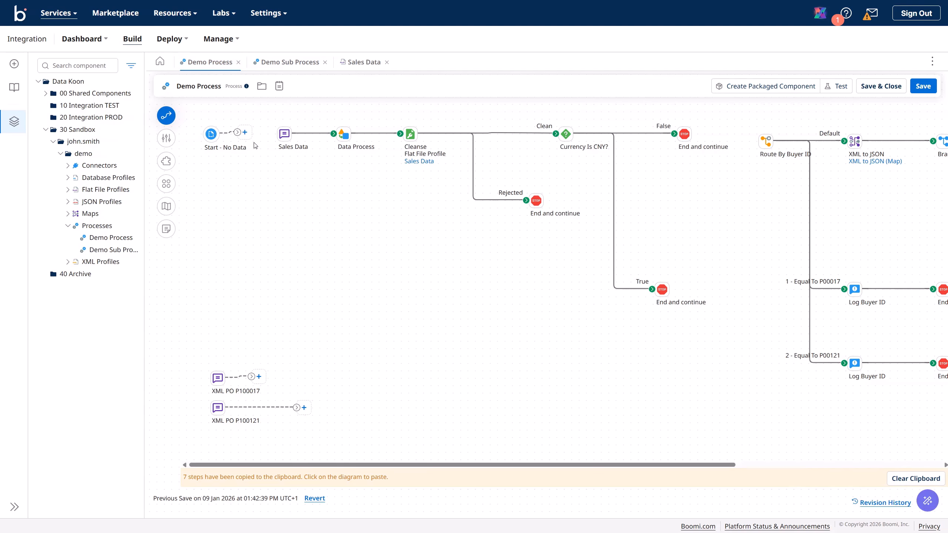
click(277, 145)
click(312, 133)
drag(282, 137, 275, 210)
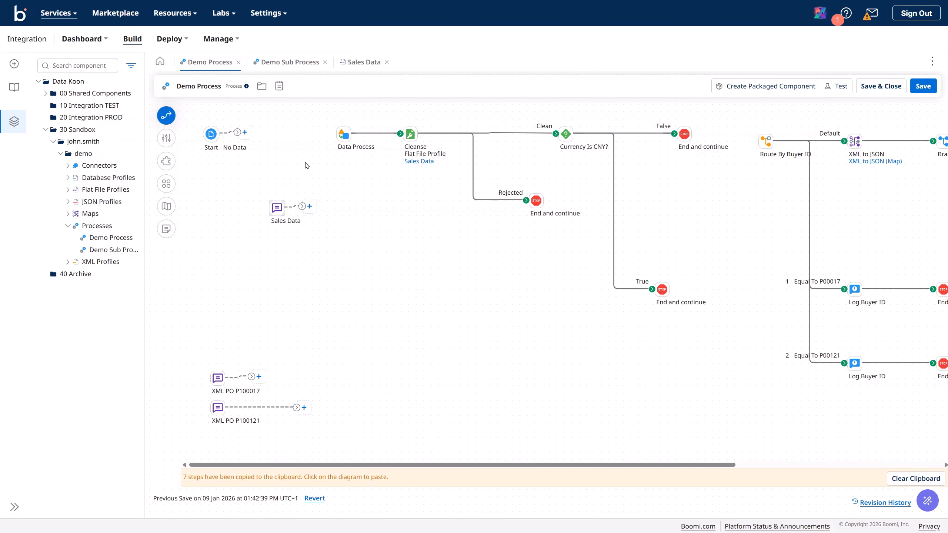
mouse_move(280, 207)
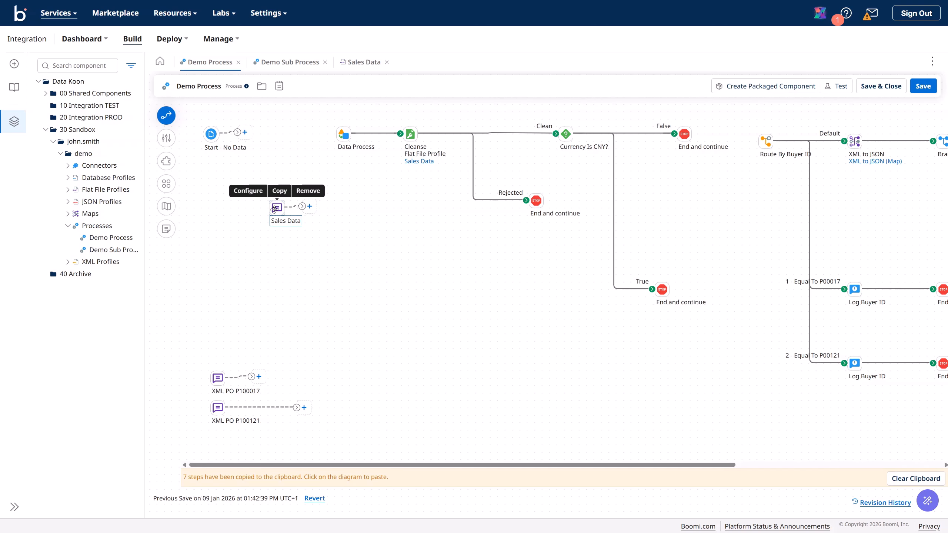
click(279, 191)
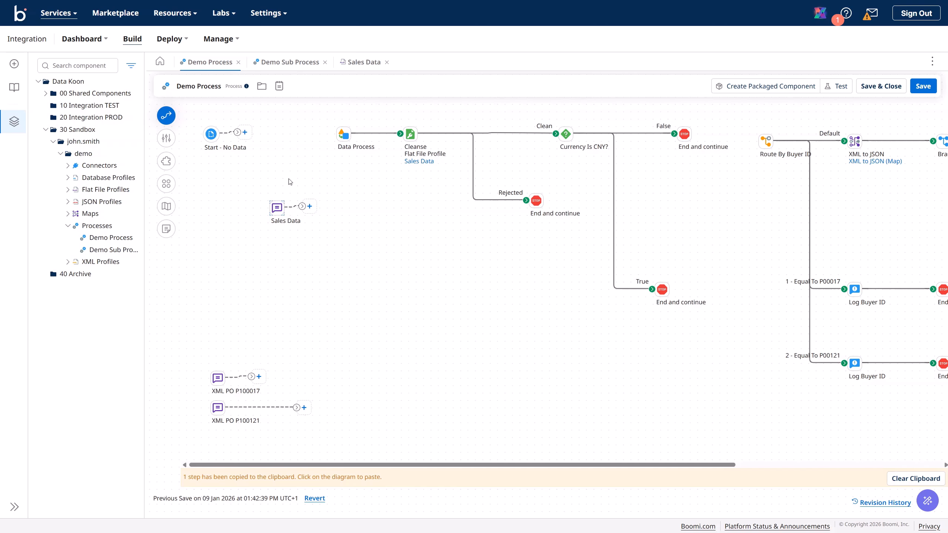
- Check the Sales Data profile and Demo Sub Process, and remove the detached Sales Data step from Demo Process
click(360, 69)
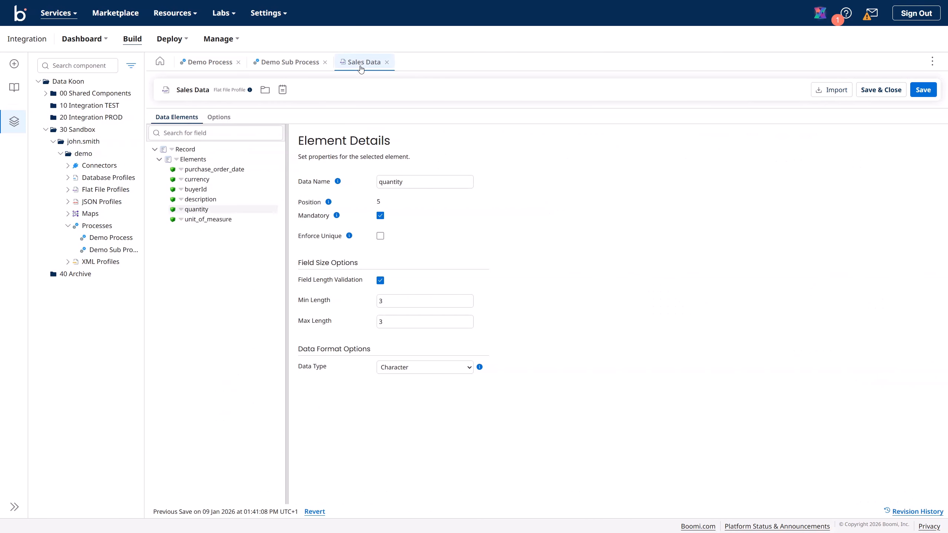
click(271, 66)
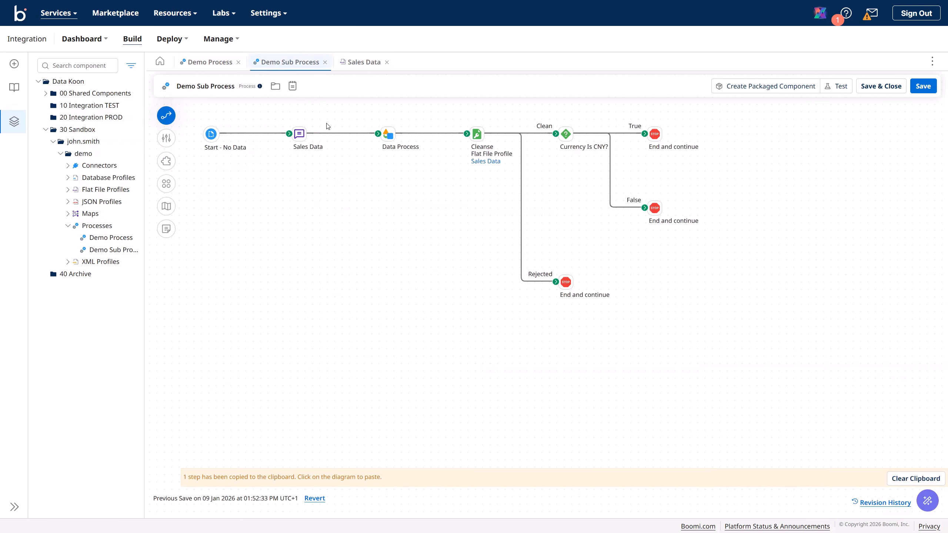
click(209, 62)
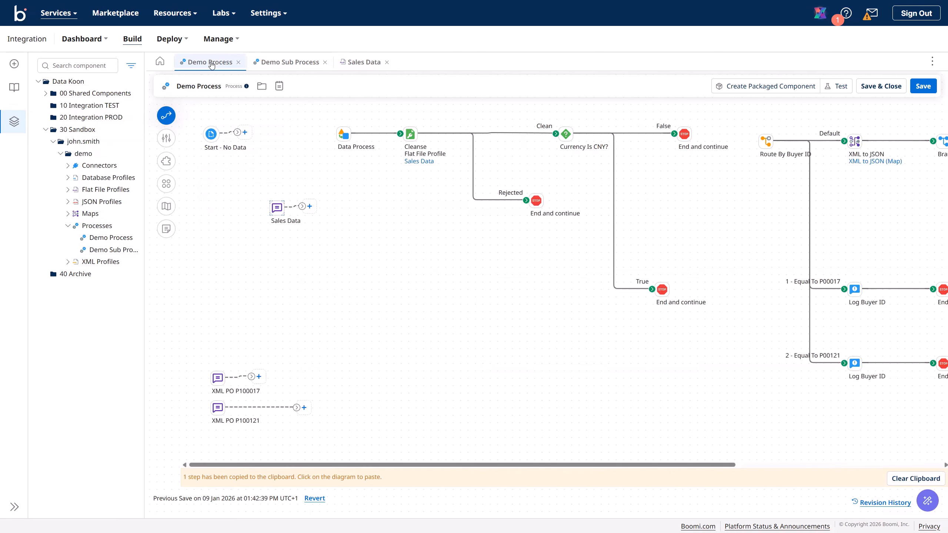
click(276, 207)
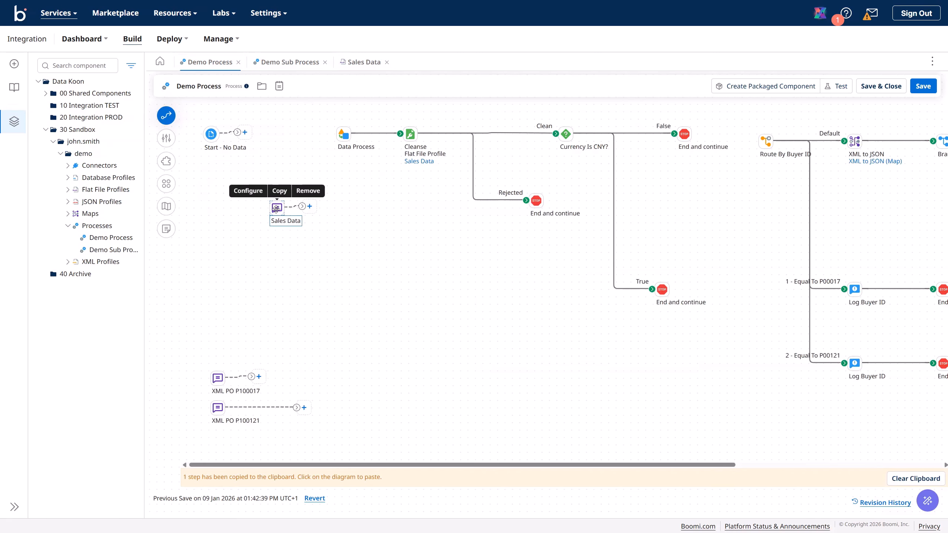
click(308, 191)
click(533, 291)
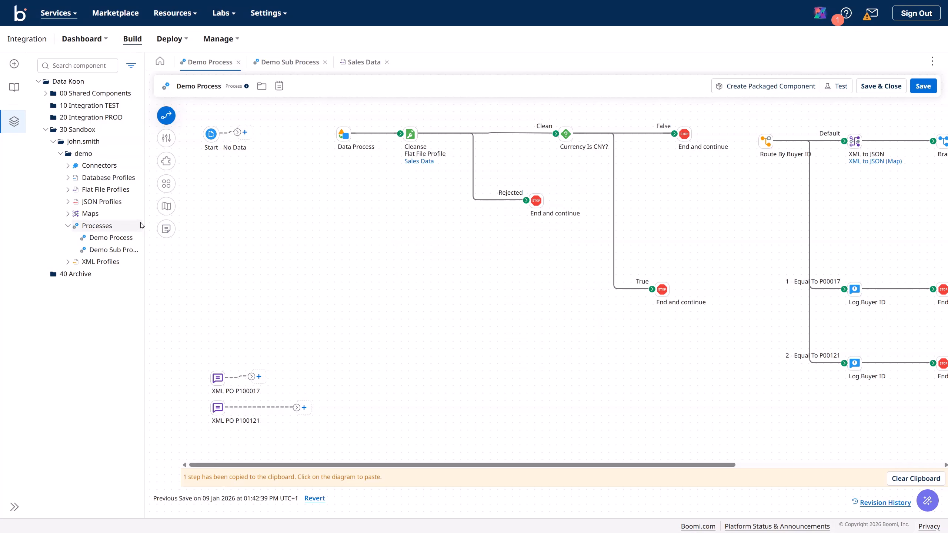
- With Demo Sub Process open, review the demo folder's Connectors, Database, Flat File, JSON and XML Profiles, and Maps folders in a wider component tree
drag(145, 220, 173, 223)
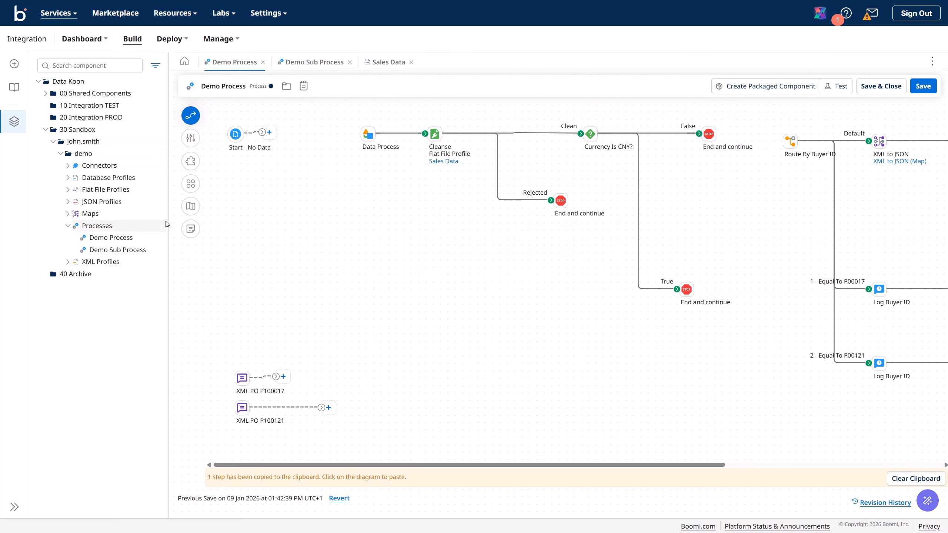
click(315, 62)
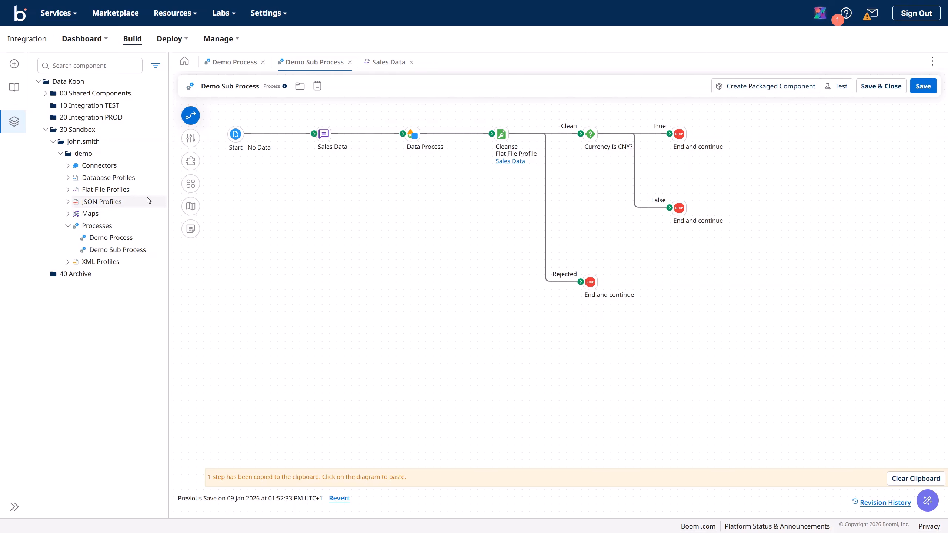
click(69, 168)
click(69, 167)
click(68, 179)
click(67, 178)
click(67, 190)
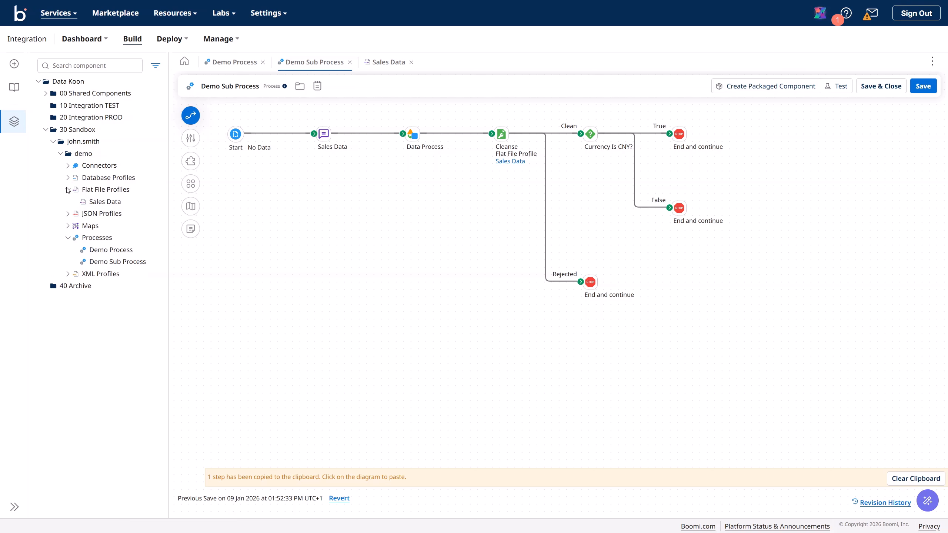
click(67, 191)
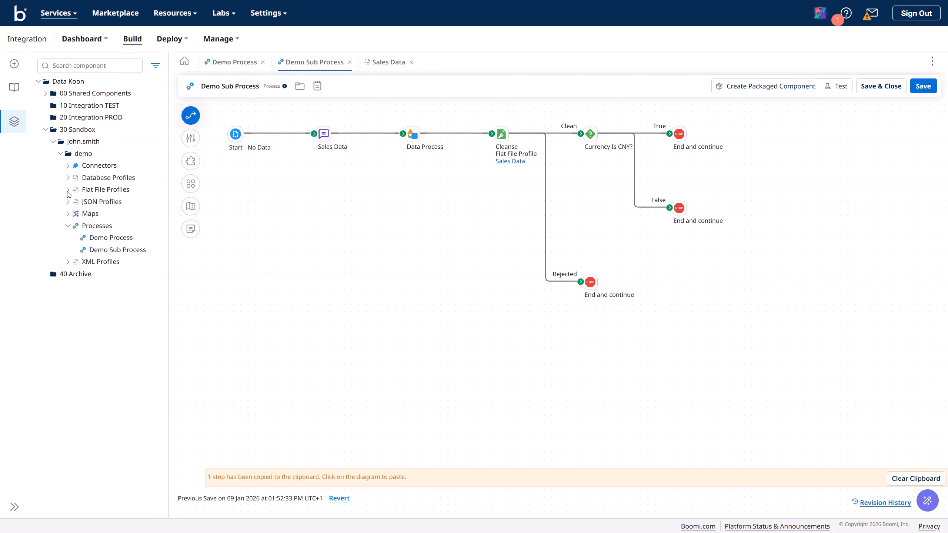
click(67, 203)
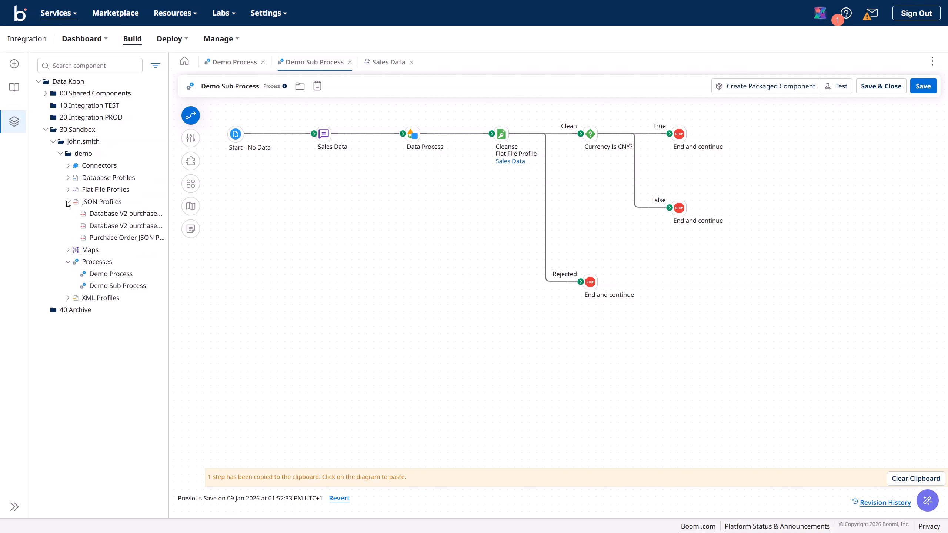
click(67, 202)
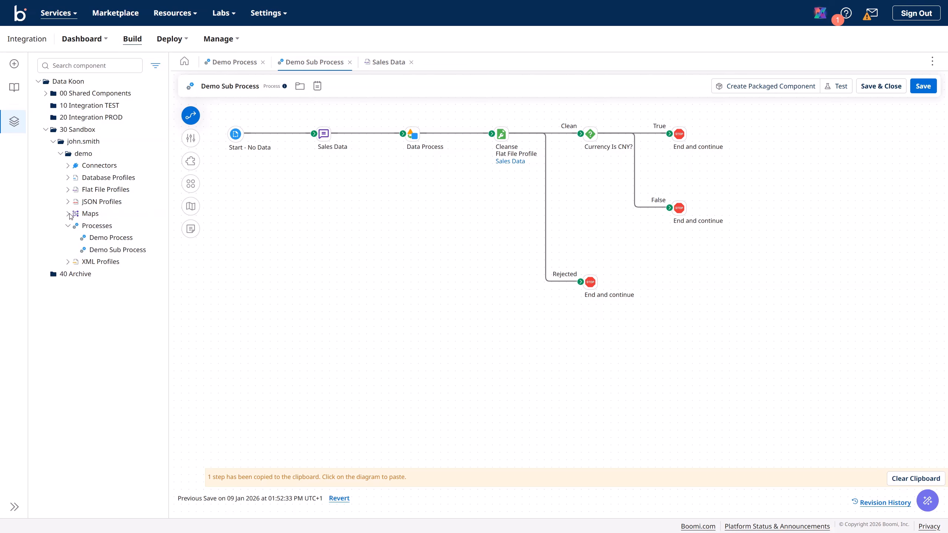
click(69, 214)
click(70, 214)
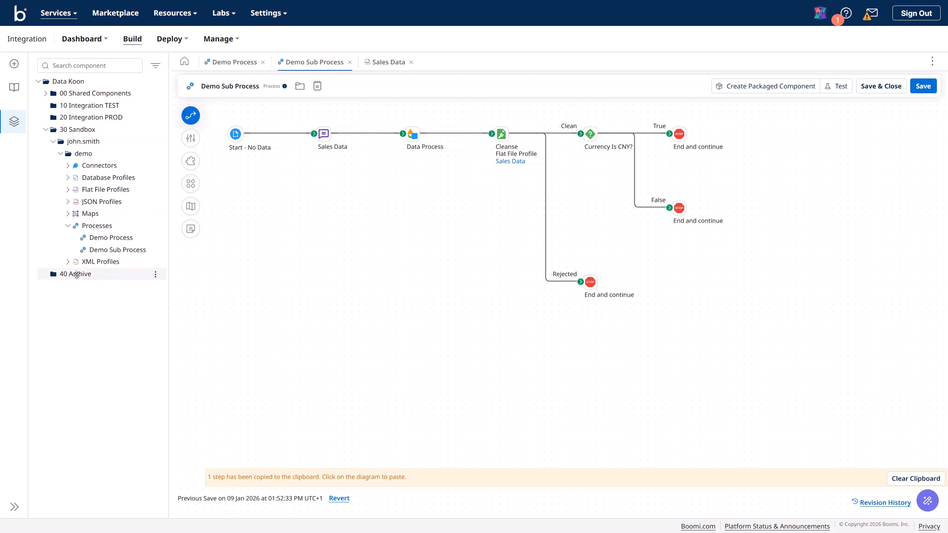
double_click(69, 265)
click(69, 263)
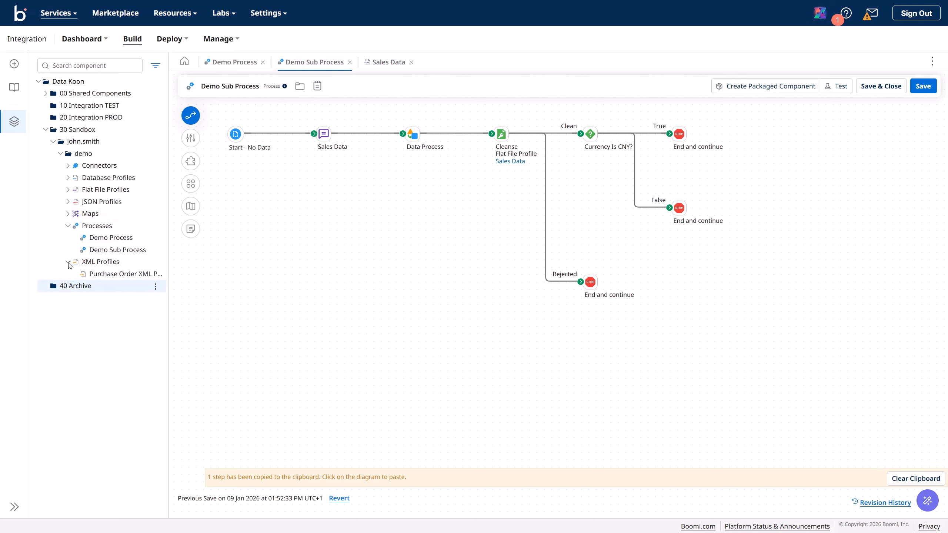
click(68, 263)
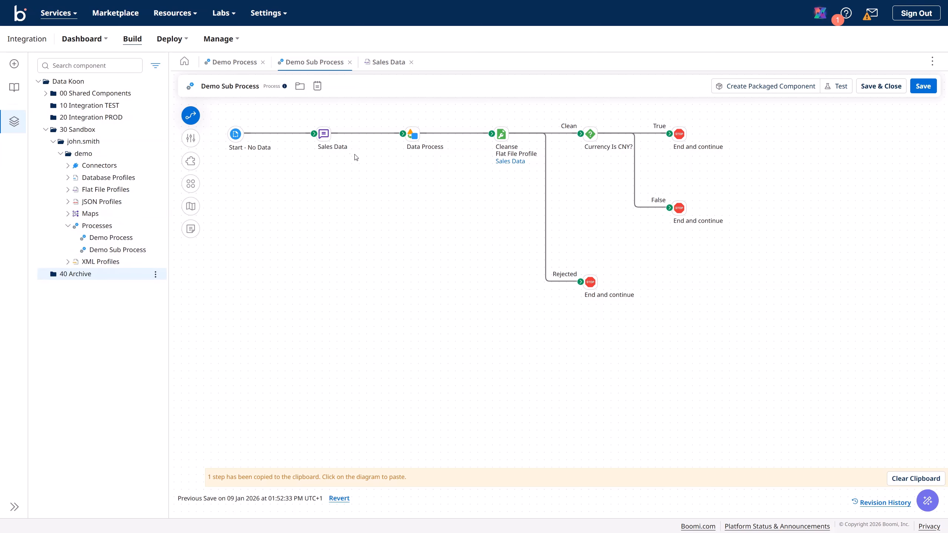
click(324, 146)
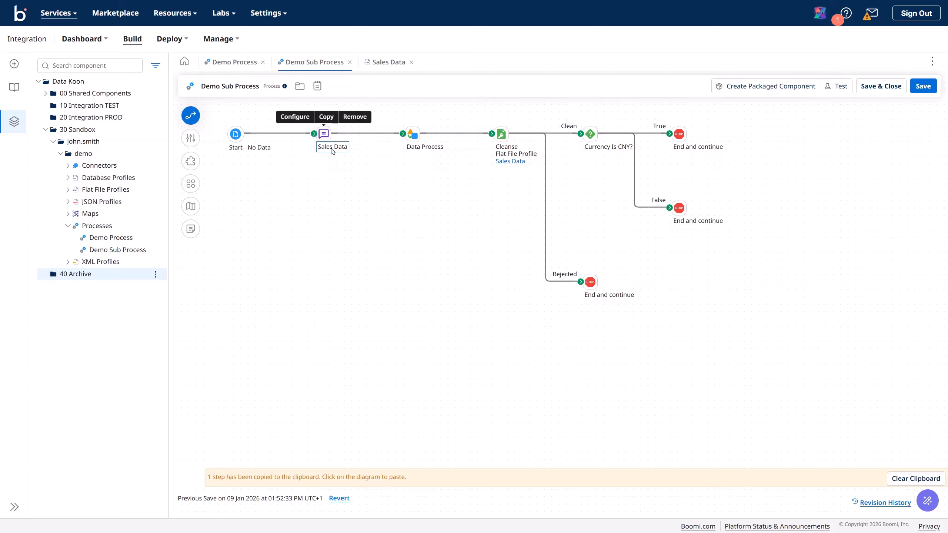
click(298, 135)
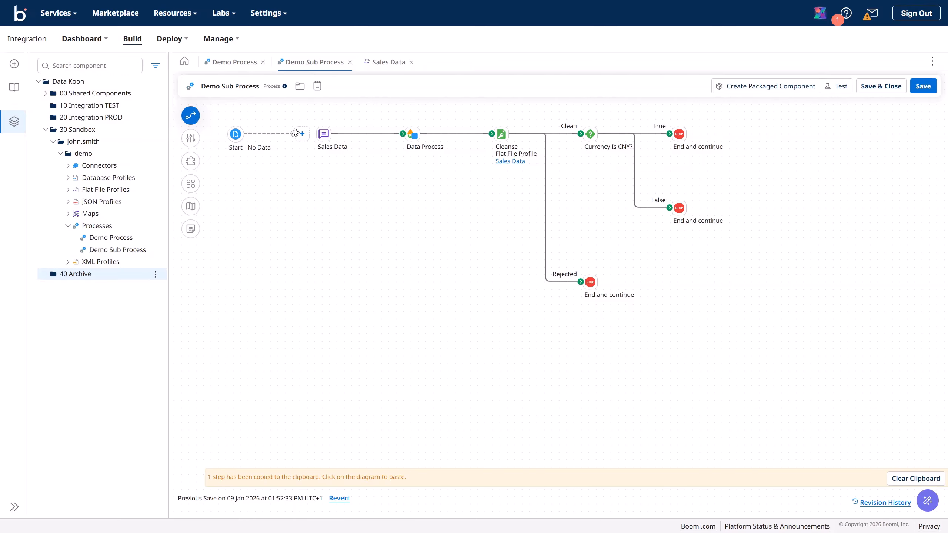
drag(295, 133, 324, 134)
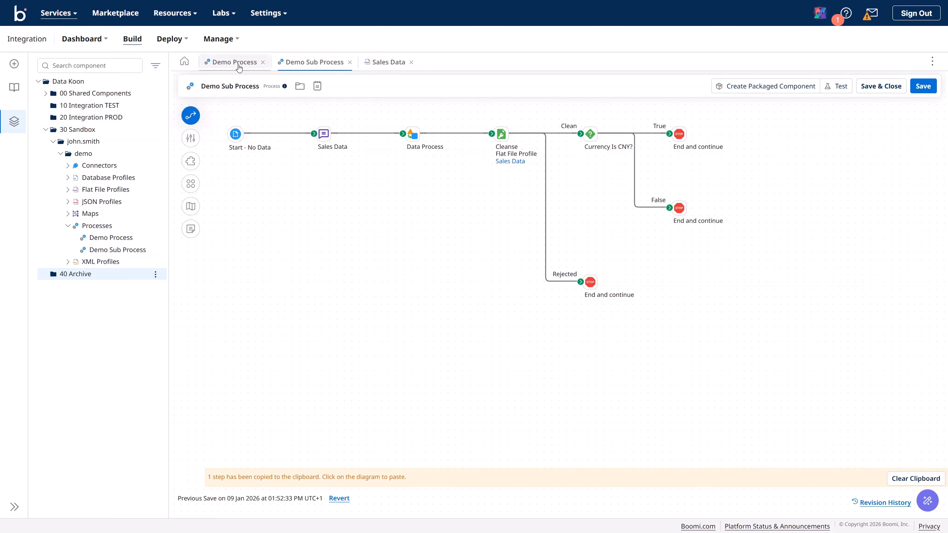
- Save Demo Sub Process, run a test of it on the Data Koon TEST runtime, and return to the process canvas
click(922, 86)
click(837, 86)
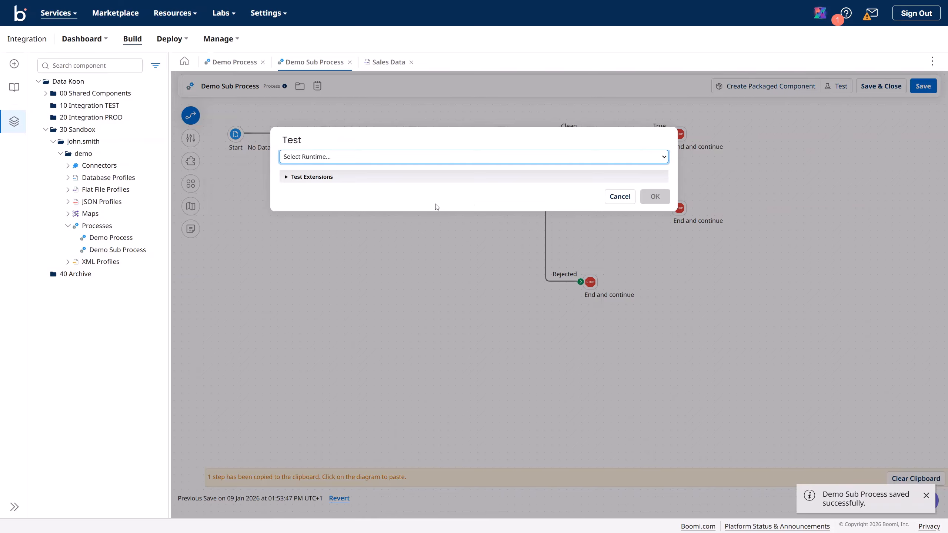
click(352, 159)
click(331, 197)
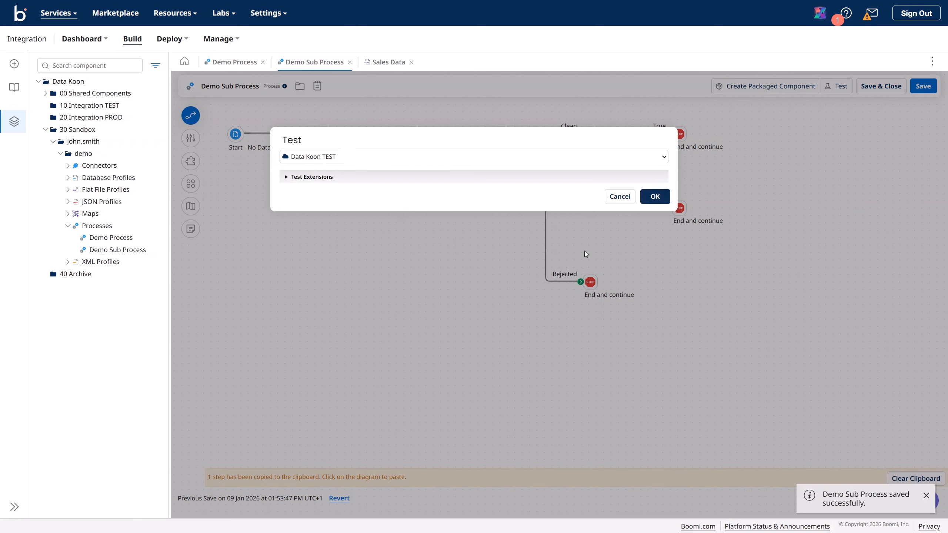
click(656, 197)
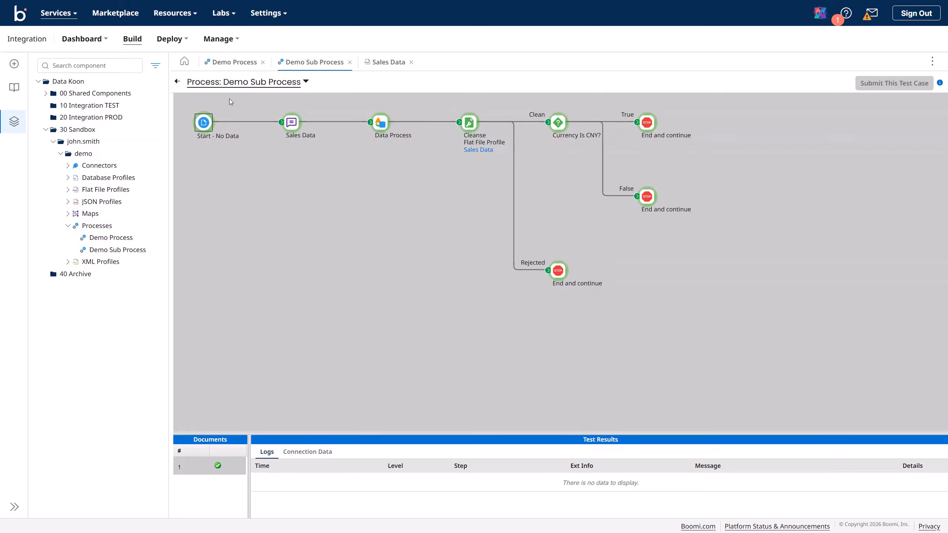
click(178, 81)
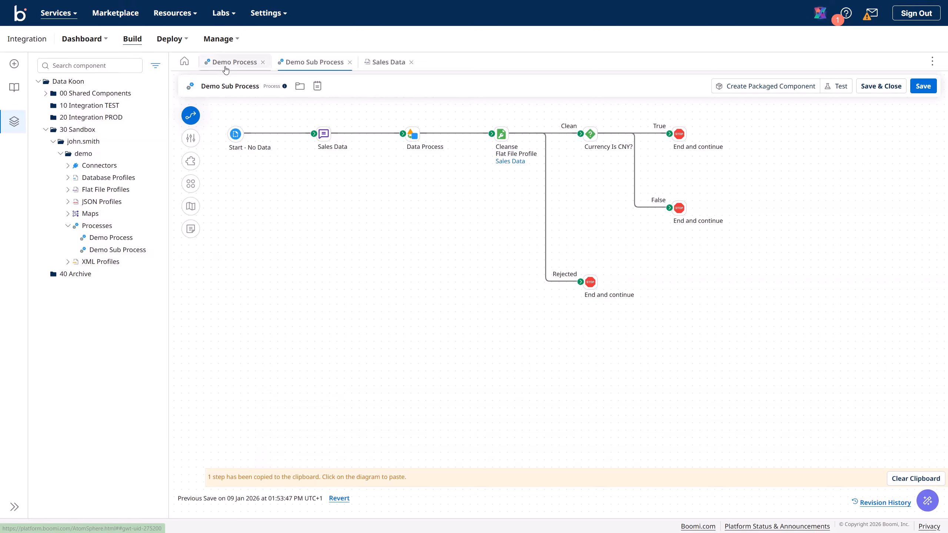
- Add a Process Call step after Start in Demo Process, and place it slightly farther from Start
click(225, 68)
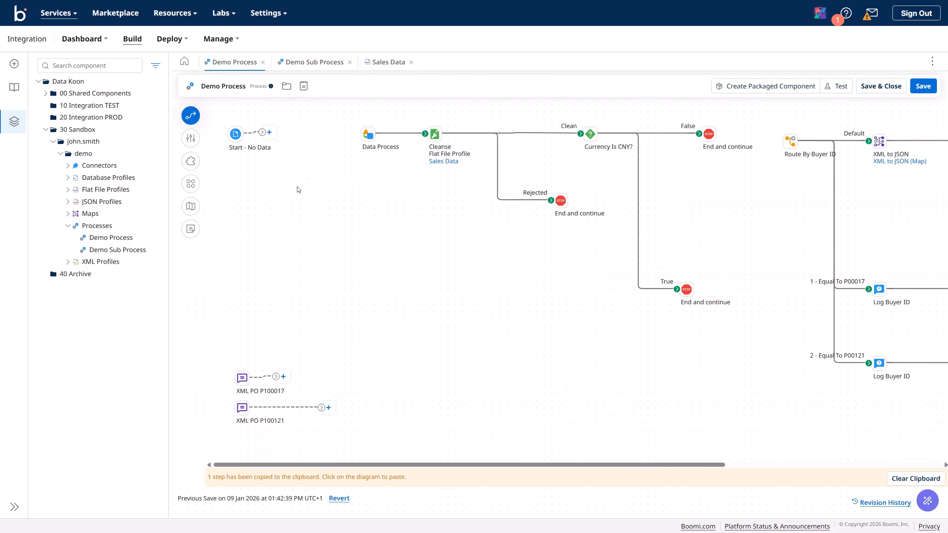
click(269, 133)
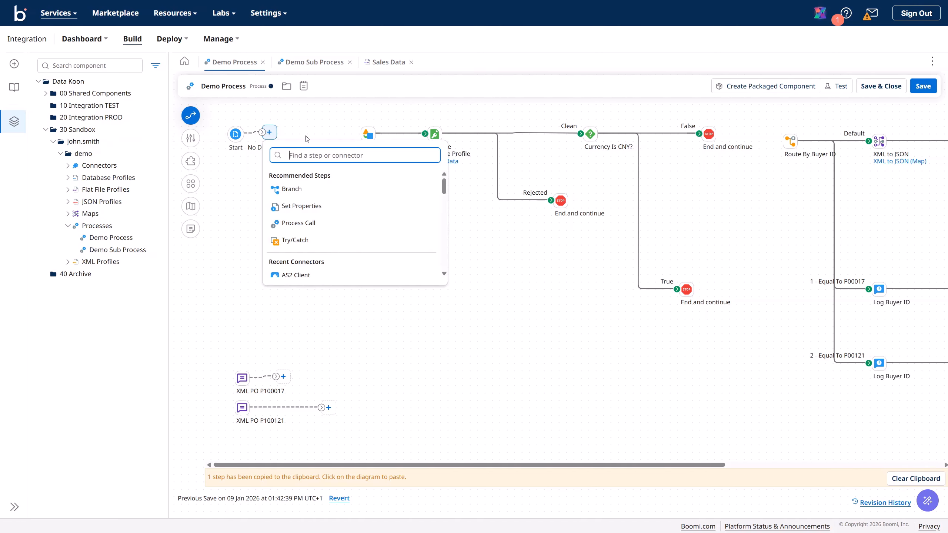
click(312, 226)
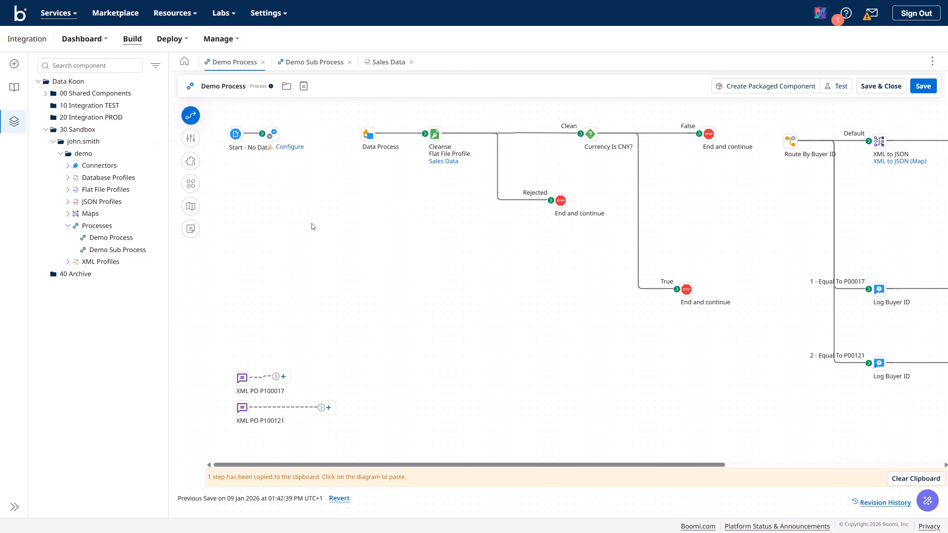
drag(273, 136, 295, 137)
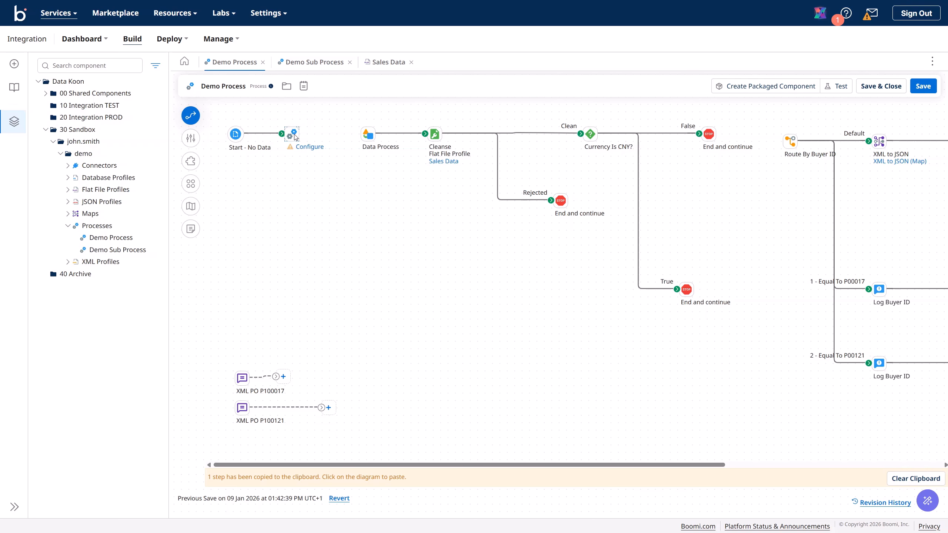
- Configure the Process Call step with the display name Call Demo Sub Process and Demo Sub Process as the process it calls
click(304, 147)
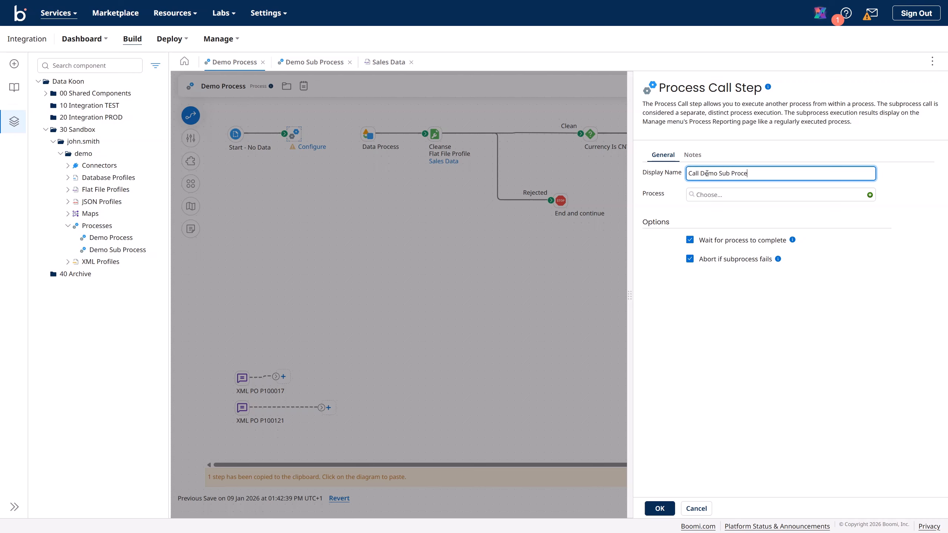
click(726, 195)
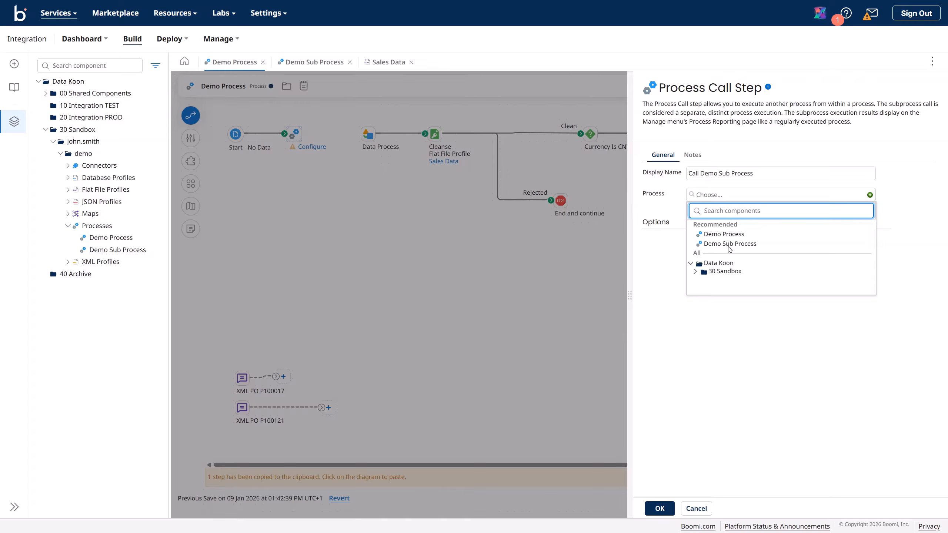
click(730, 244)
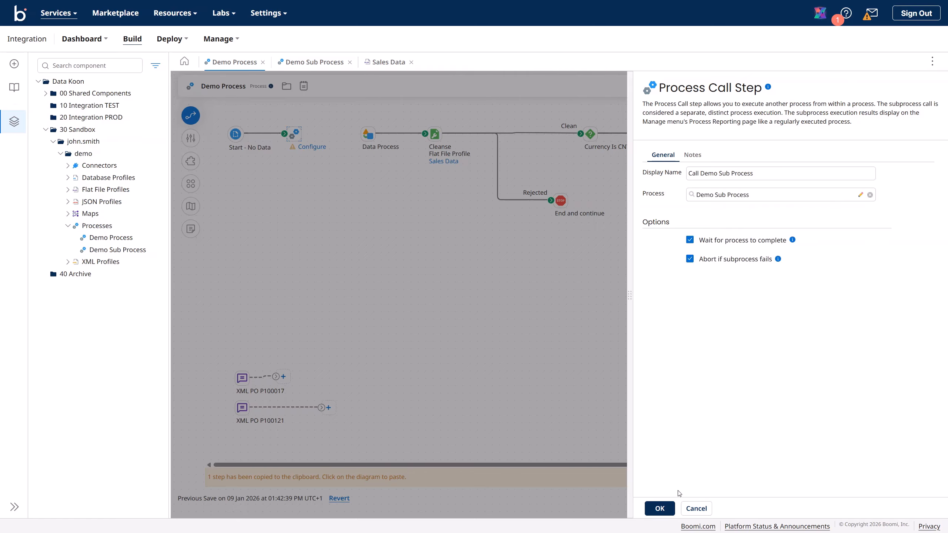
click(667, 509)
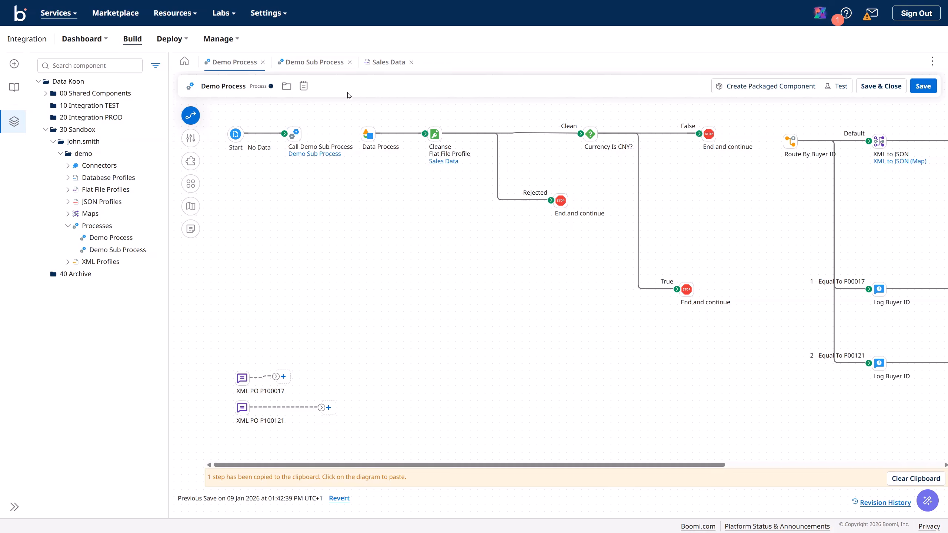
- Remove Data Process, Cleanse, the Currency Is CNY? decision and their three Stop steps from Demo Process
click(388, 62)
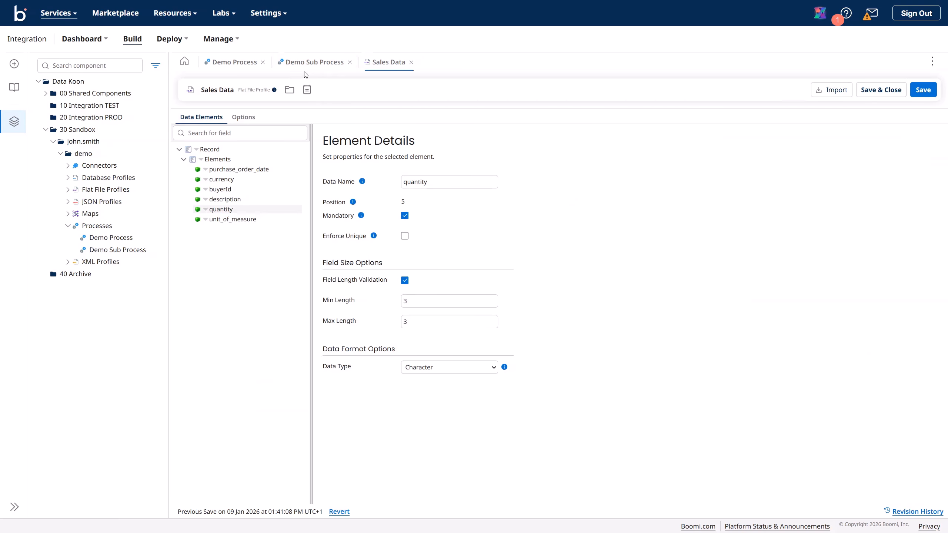
click(307, 68)
click(230, 65)
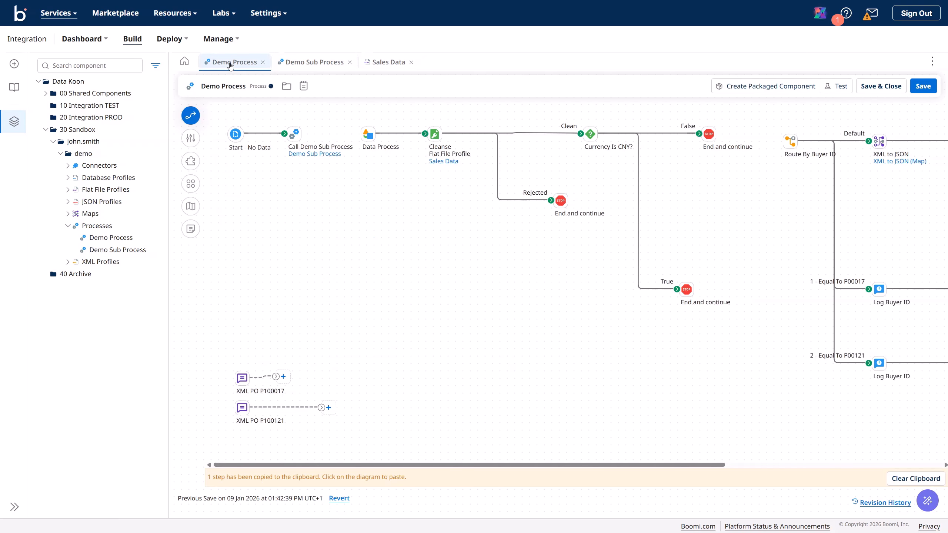
click(305, 69)
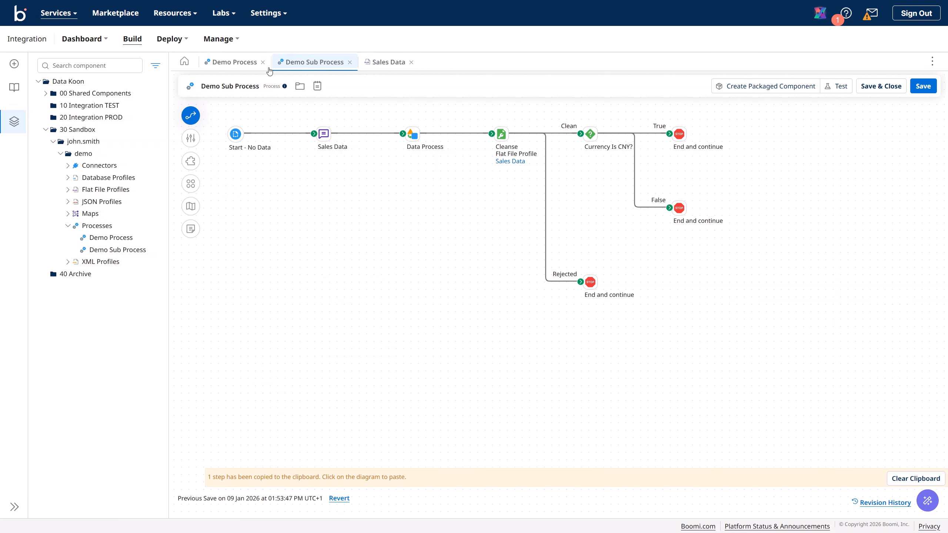
click(258, 69)
drag(357, 104, 758, 348)
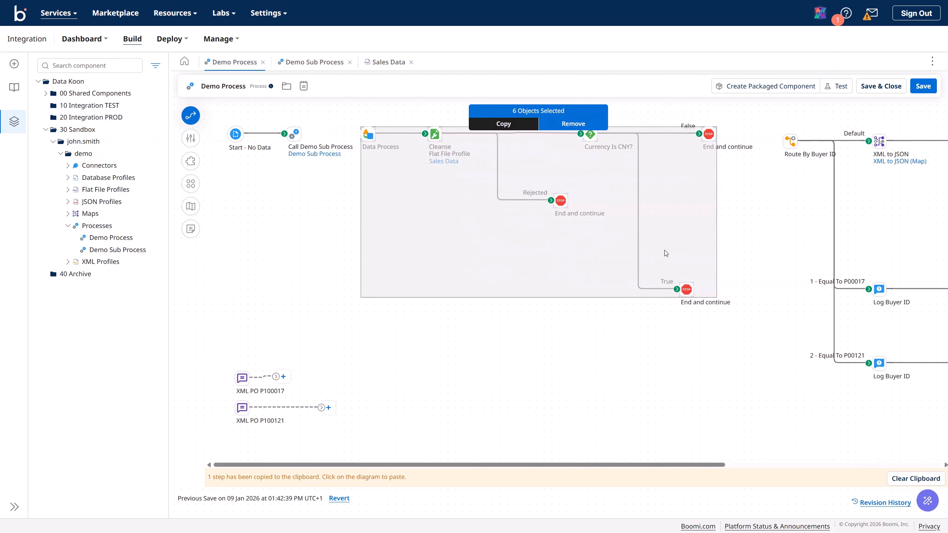
click(573, 124)
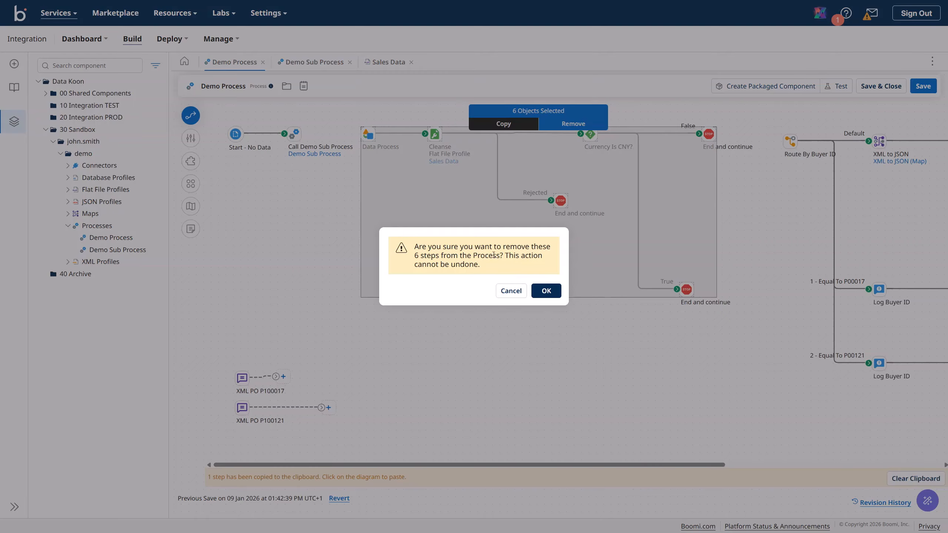
click(547, 290)
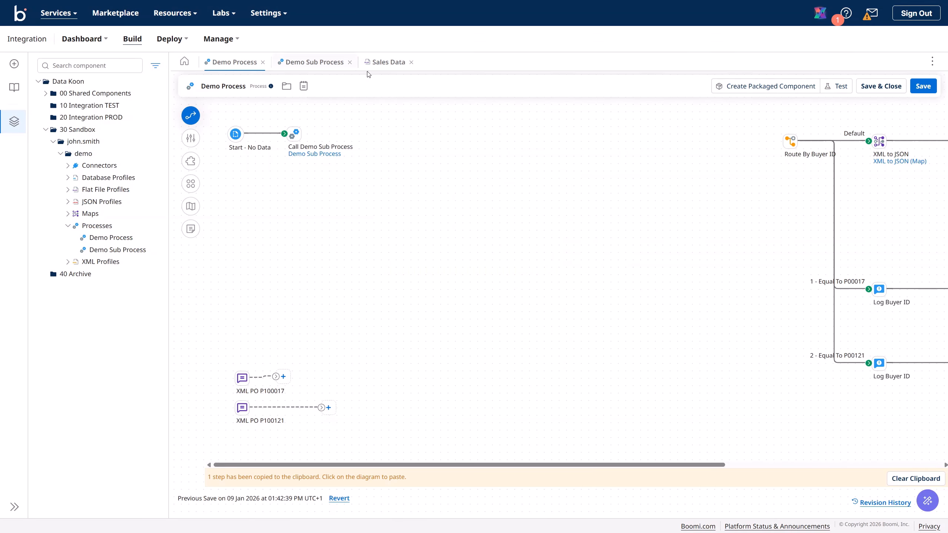
- In Demo Process, move Call Demo Sub Process farther from Start and bring Route By Buyer ID close after it on the same line
click(313, 62)
click(224, 62)
drag(295, 135, 414, 140)
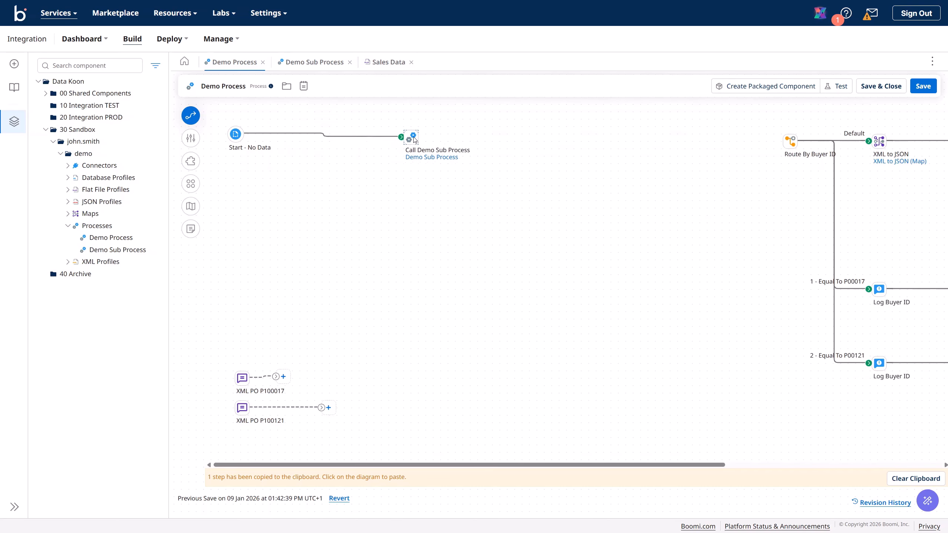
drag(789, 146, 528, 140)
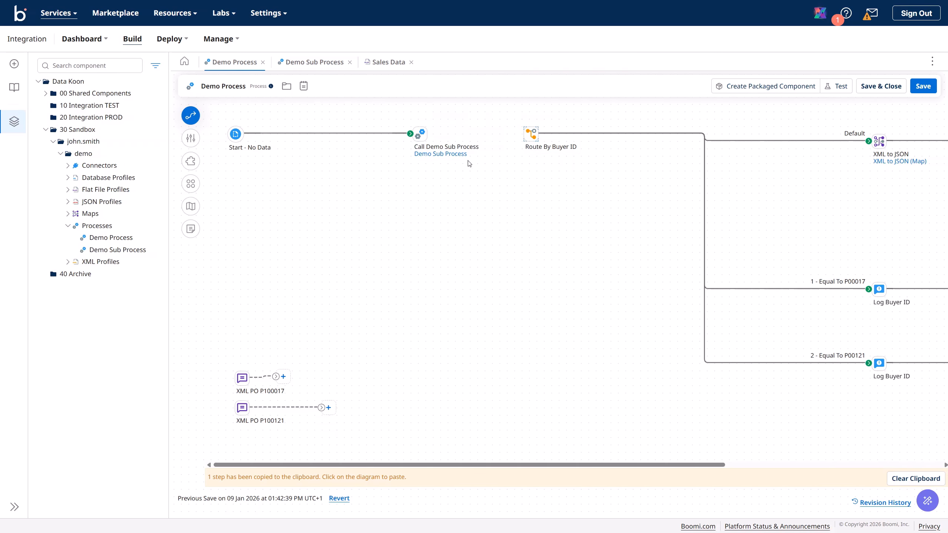
- Look into the linked Demo Sub Process, return to Demo Process, and review the settings of its Call Demo Sub Process step
click(457, 157)
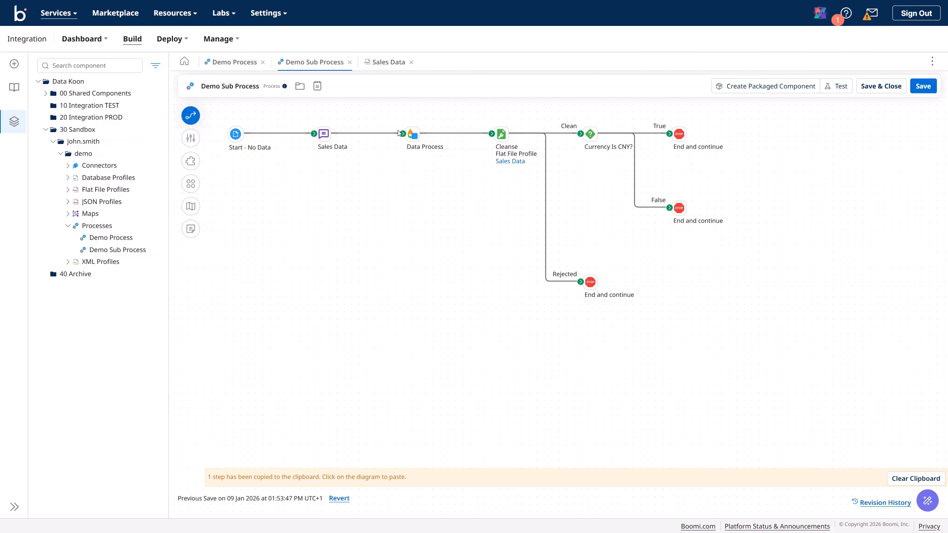
click(239, 62)
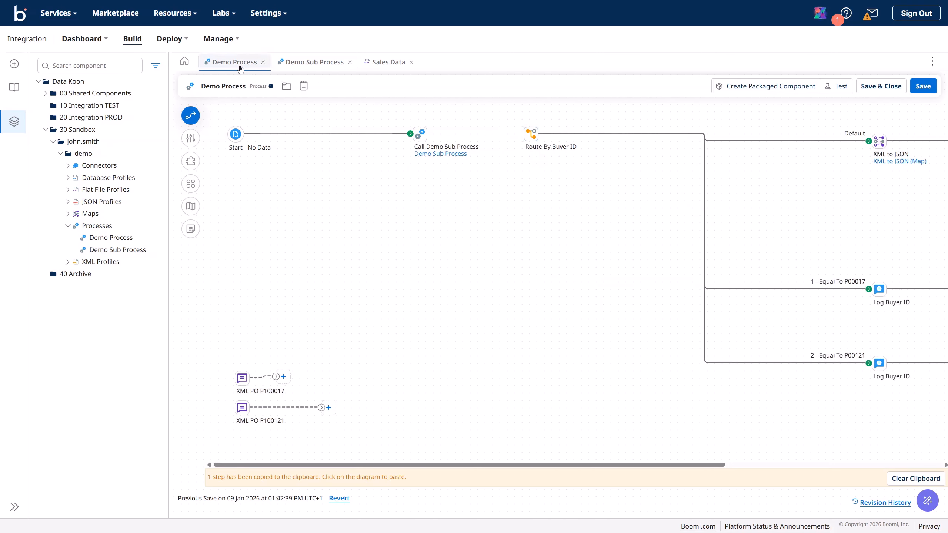
click(421, 137)
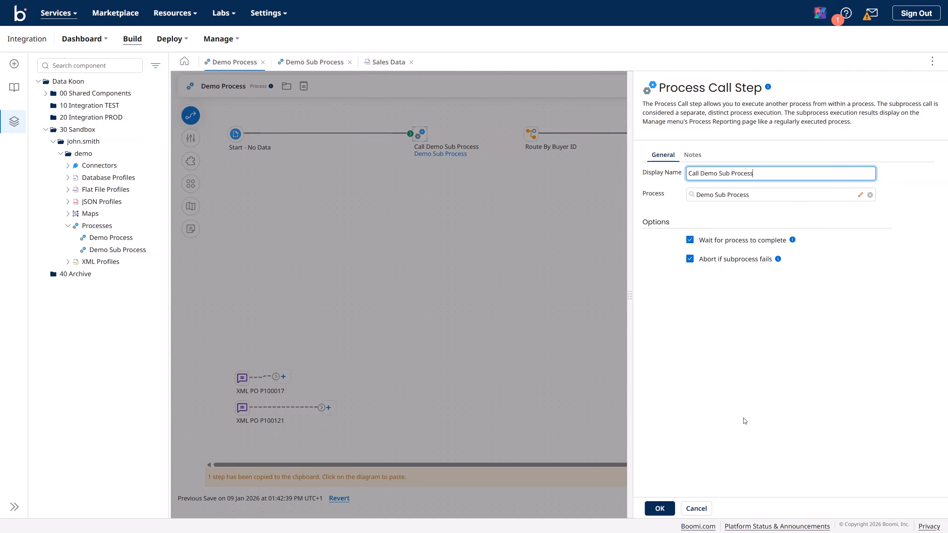
click(658, 509)
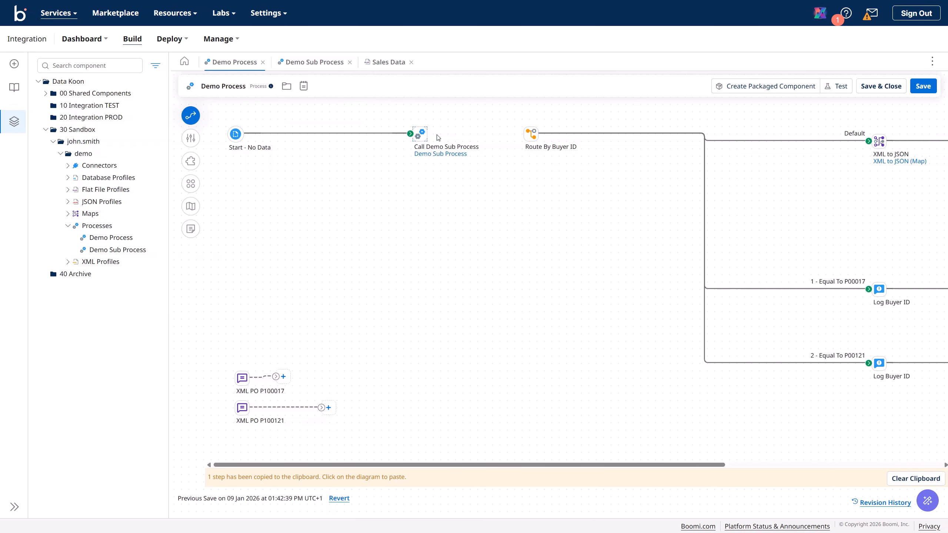
mouse_move(424, 135)
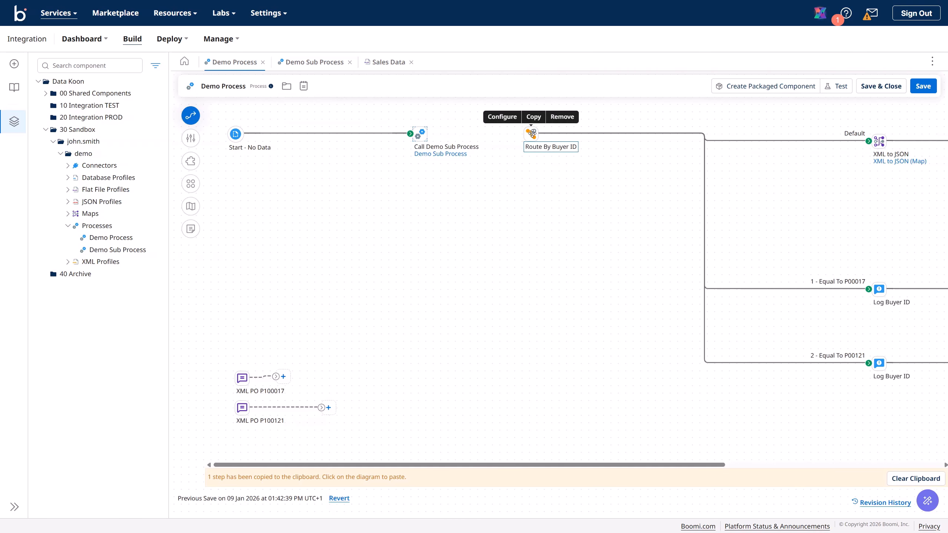
- Run a test of Demo Sub Process, check the source data reaching the True path's Stop step, and return to the canvas
click(322, 70)
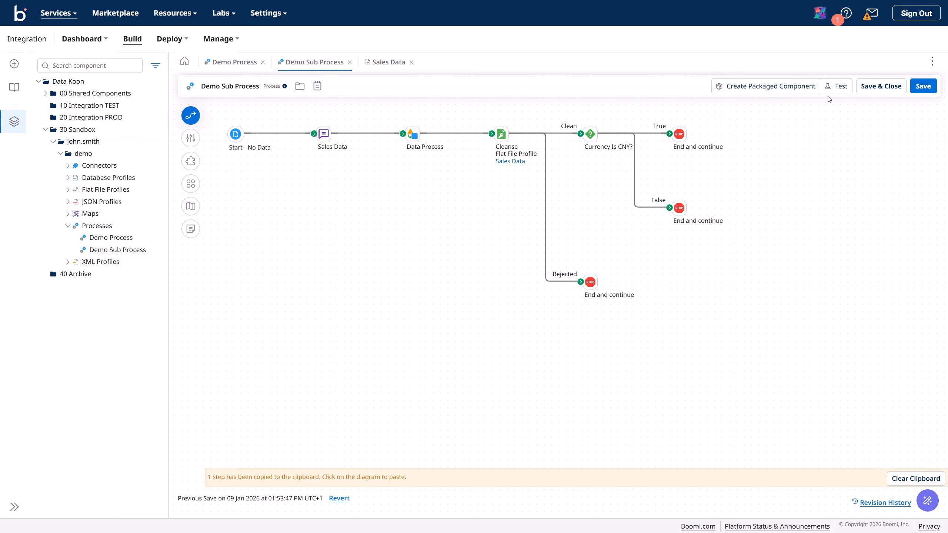
click(837, 86)
click(656, 184)
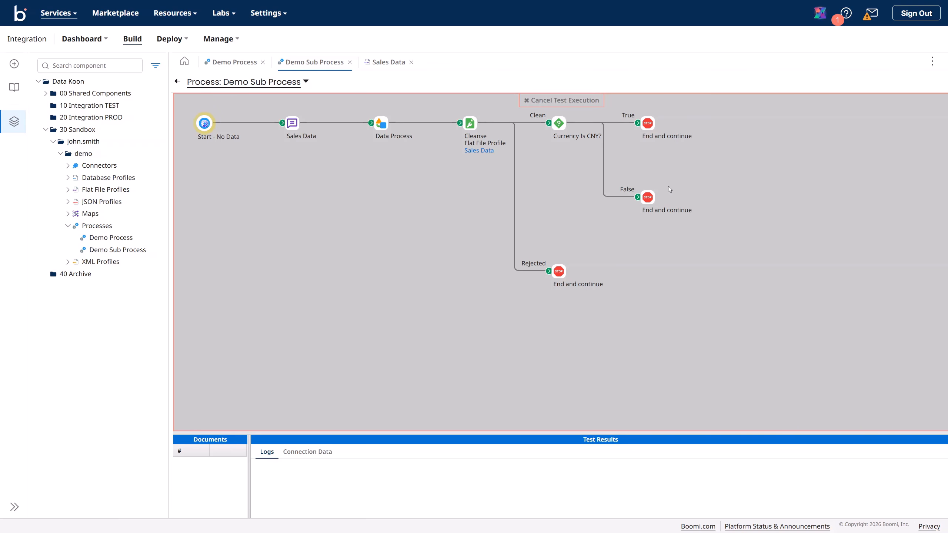
click(648, 125)
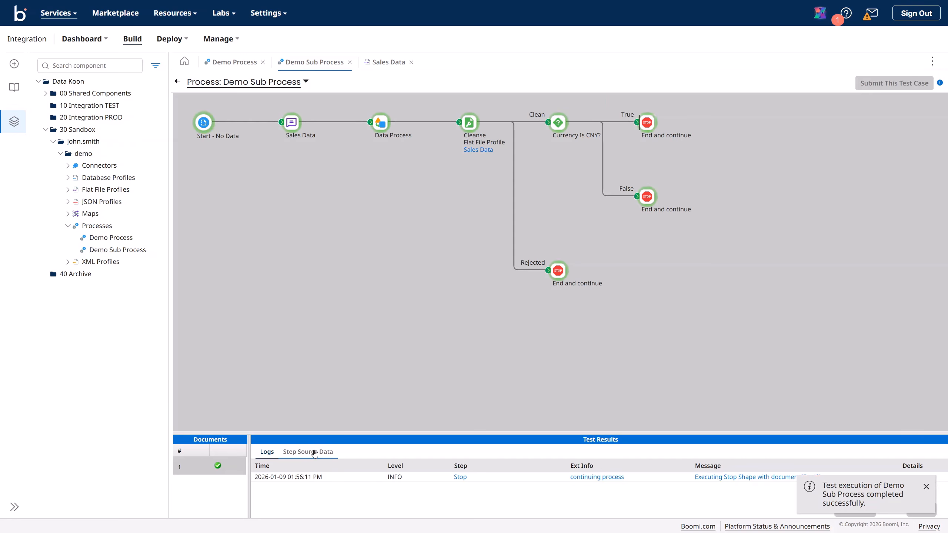
click(330, 451)
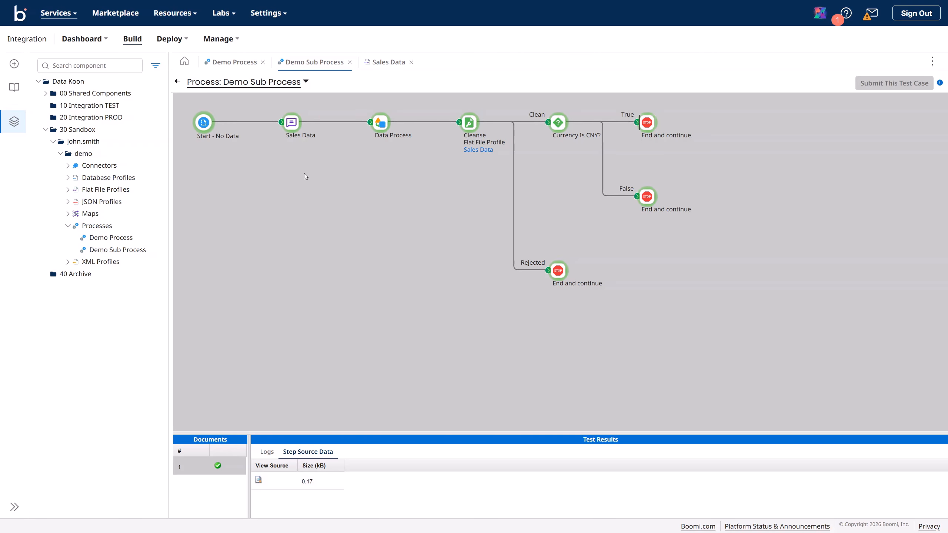
click(177, 83)
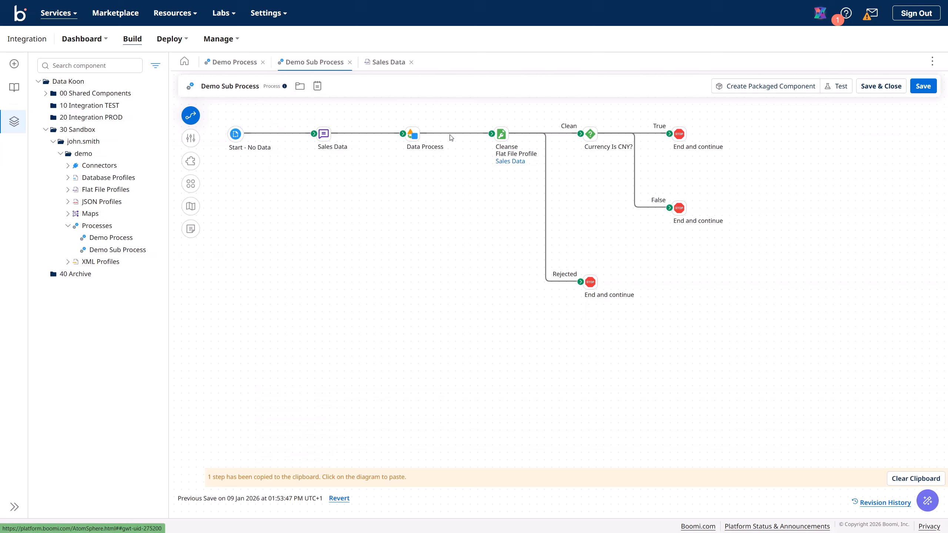
- Check the True path's Stop step in Demo Sub Process, and add a Return Documents step named Return Documents to the Calling Process
click(682, 142)
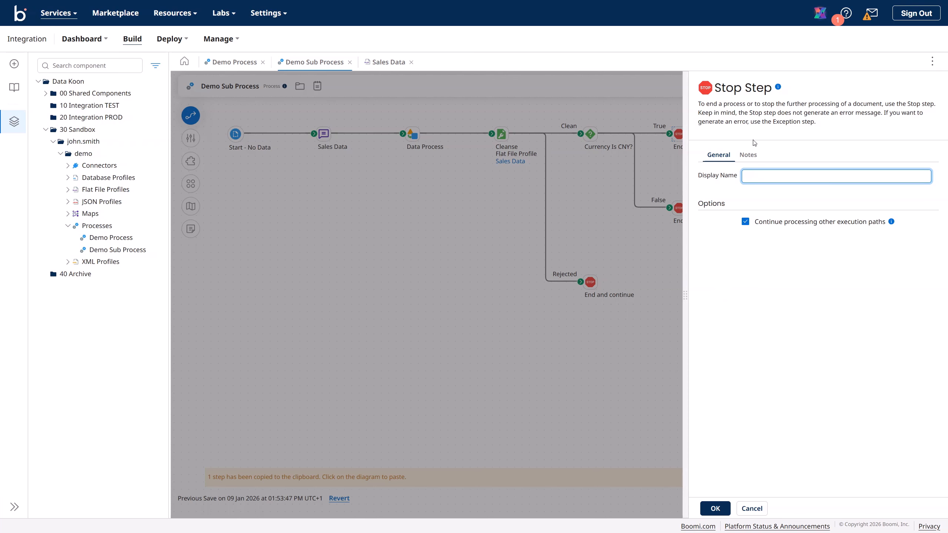
click(764, 508)
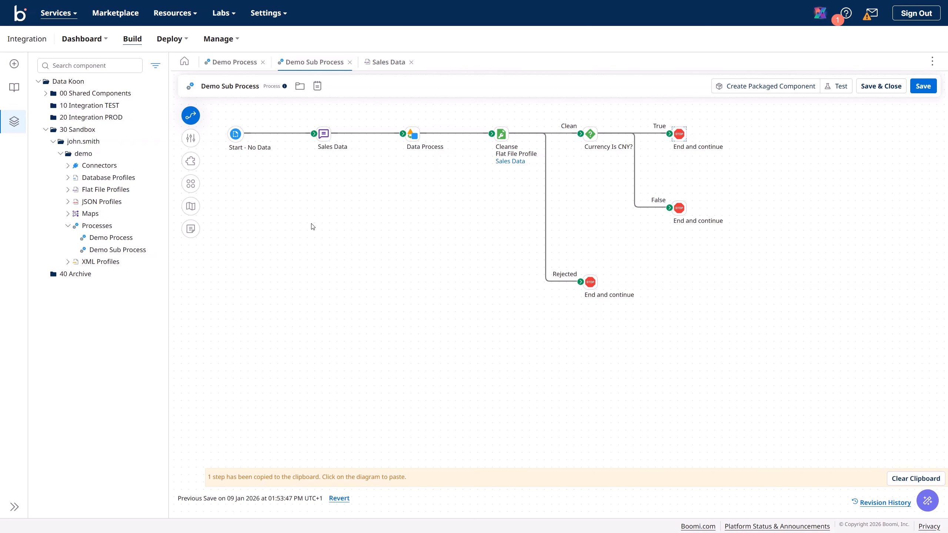
click(191, 116)
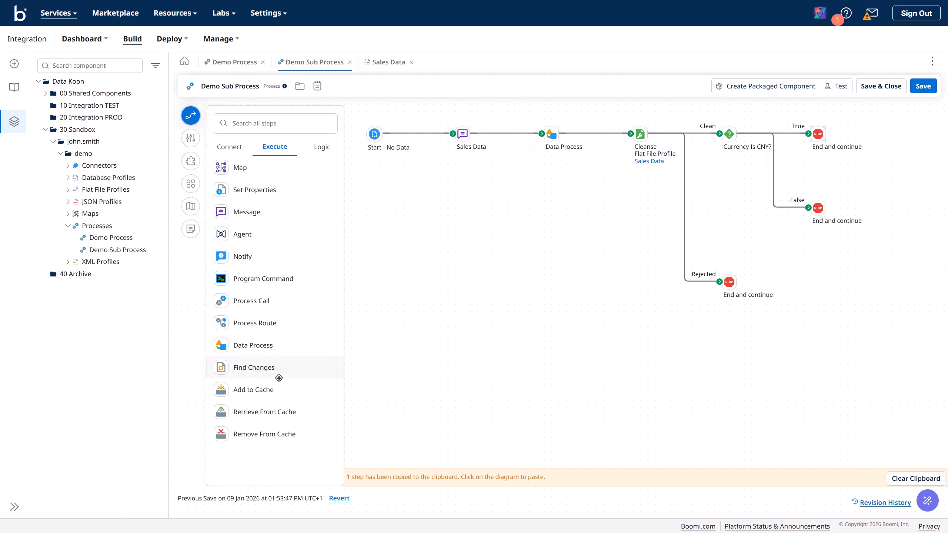
click(324, 151)
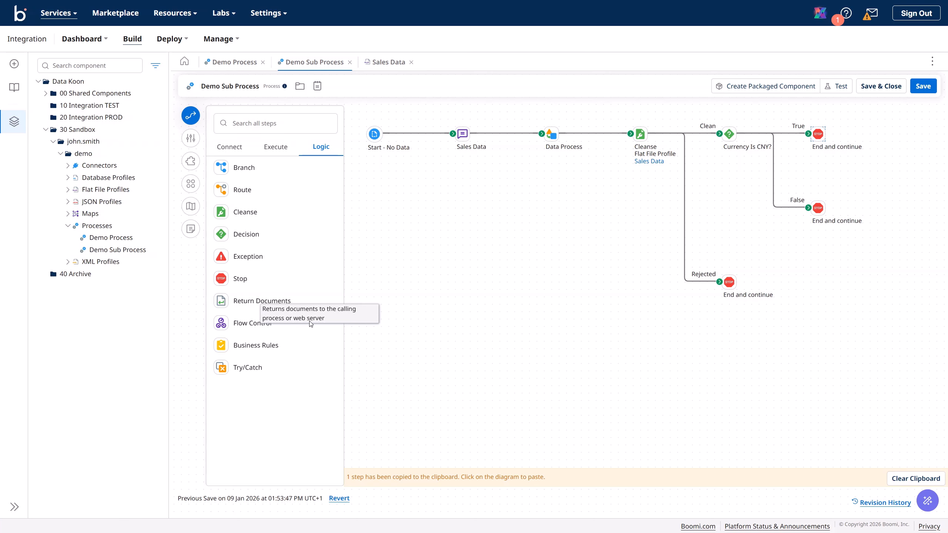
drag(254, 310, 545, 308)
click(767, 176)
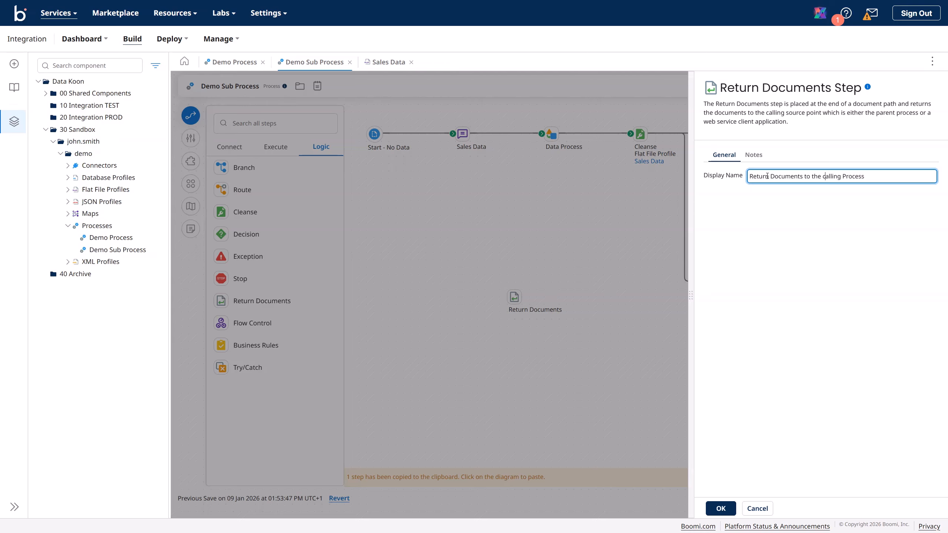
key(BackSpace)
text(C)
click(720, 508)
- Replace the Stop step on the Currency Is CNY? True path with the Return Documents step, and save Demo Sub Process
mouse_move(515, 299)
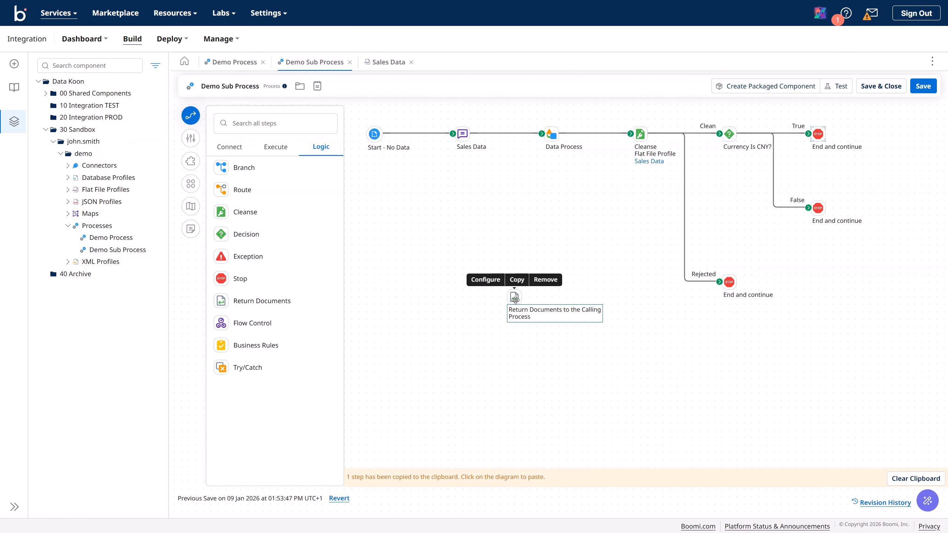
drag(515, 299, 821, 141)
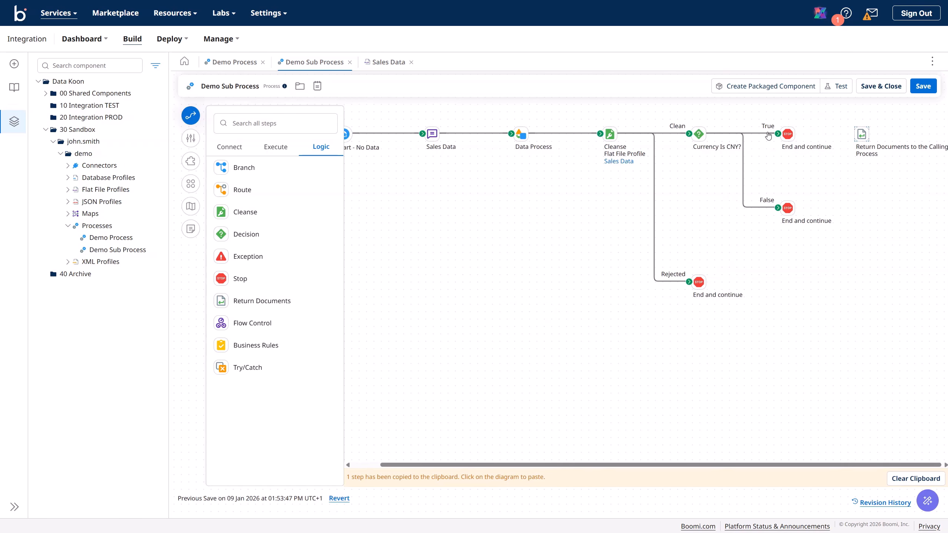
drag(788, 134, 631, 346)
drag(764, 132, 861, 135)
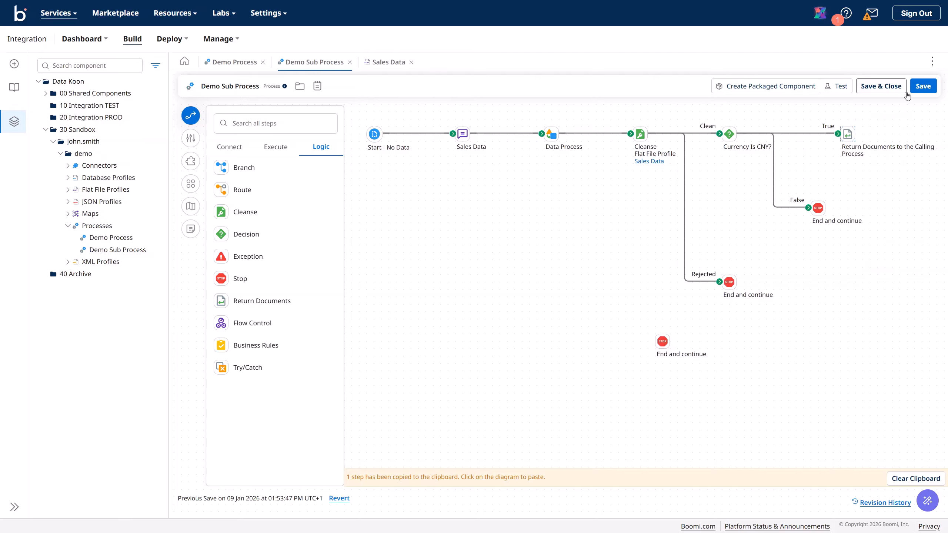
click(923, 89)
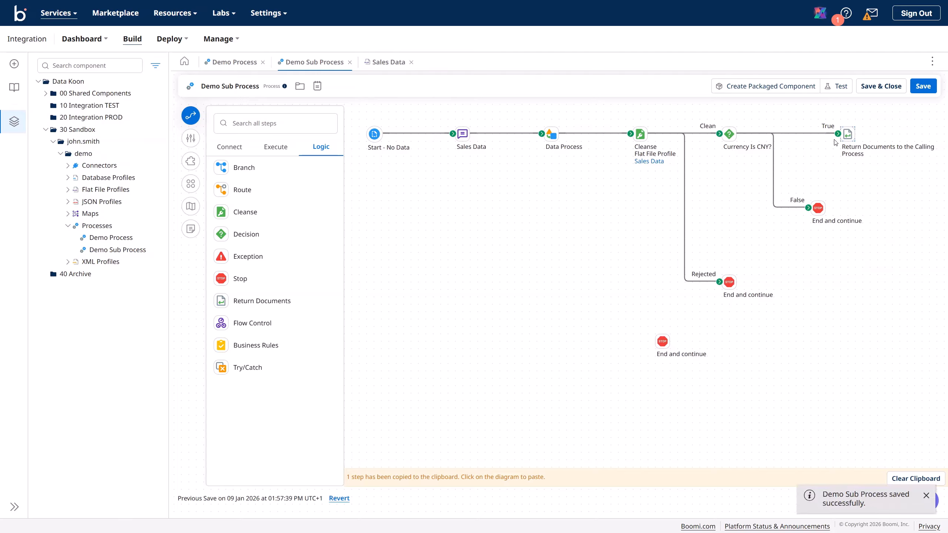
- In Demo Process, connect the Return Documents to the Calling Process path to Route By Buyer ID, and move Call Demo Sub Process closer to Start
click(234, 62)
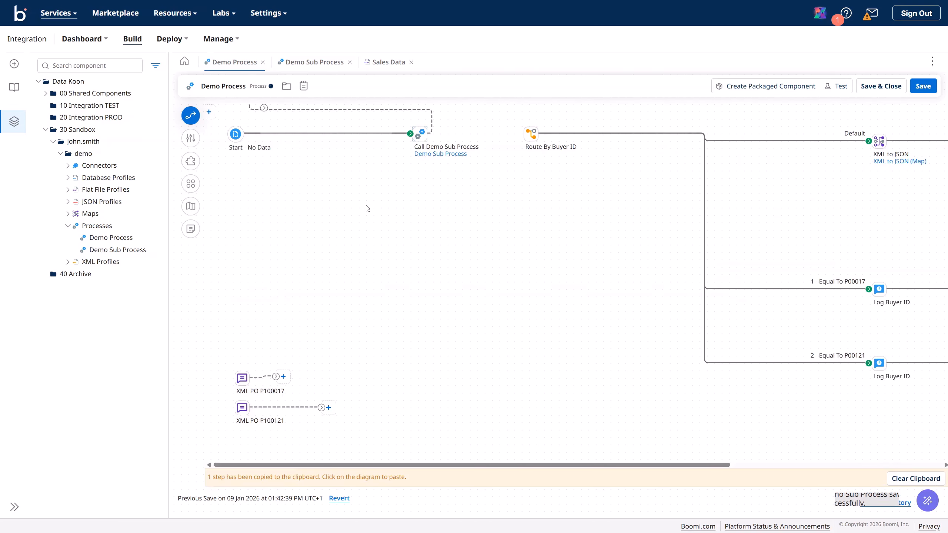
drag(264, 108, 591, 225)
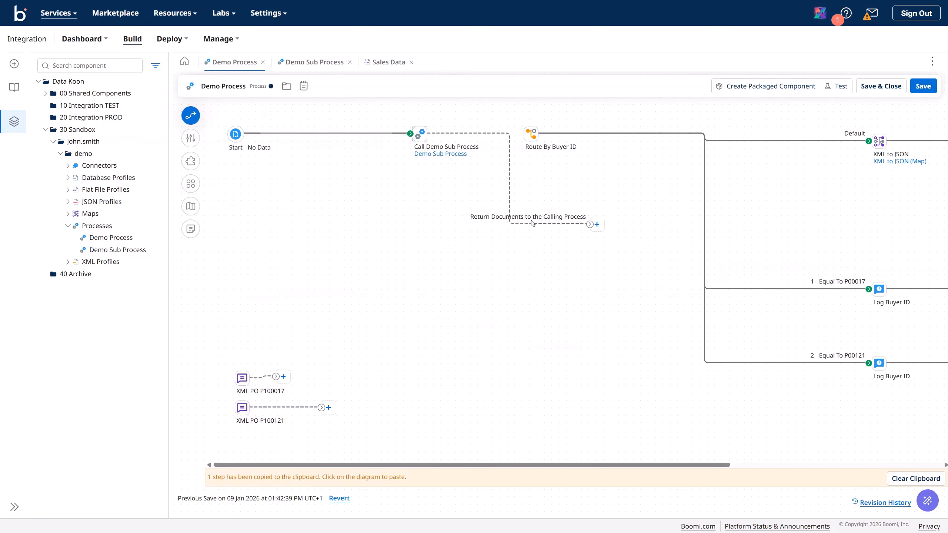
drag(589, 225, 536, 137)
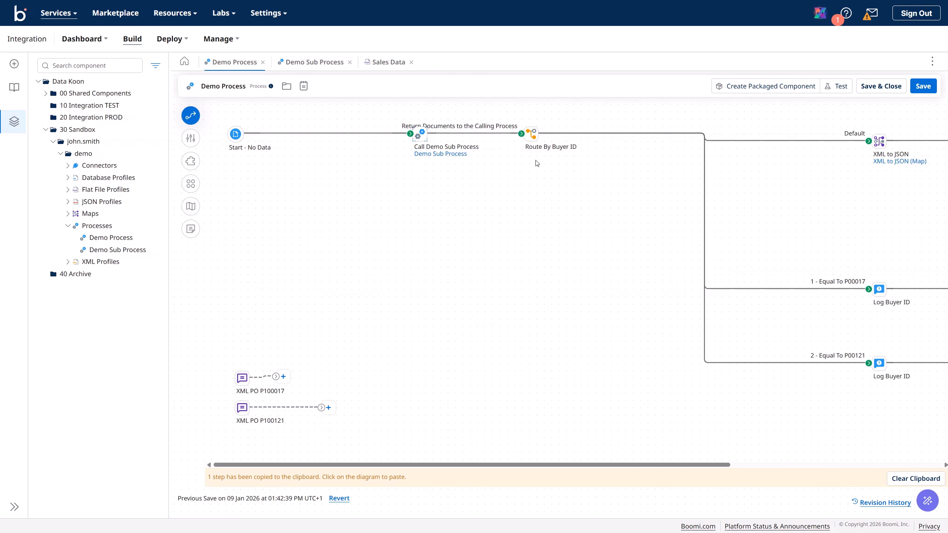
drag(420, 135, 345, 136)
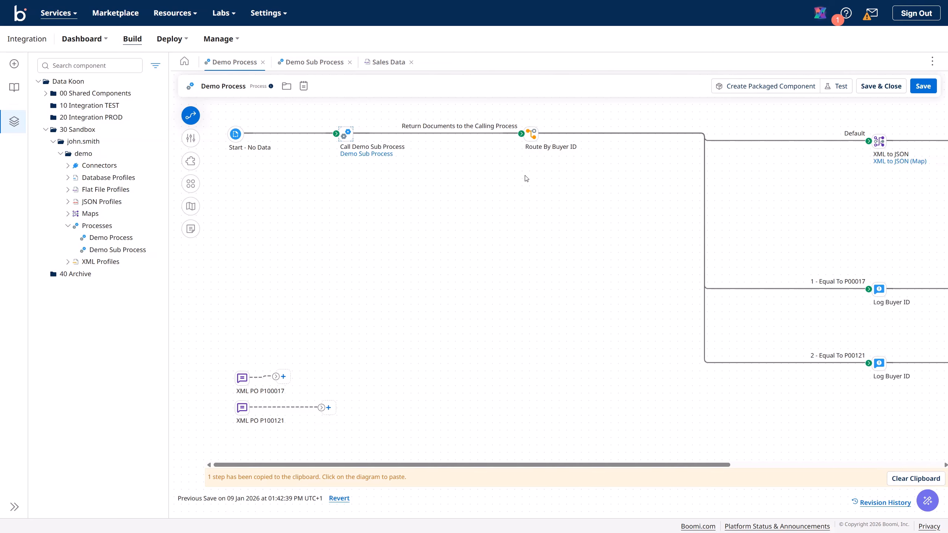
- Auto-arrange Demo Process with its changes saved, and start a test run of it
click(191, 189)
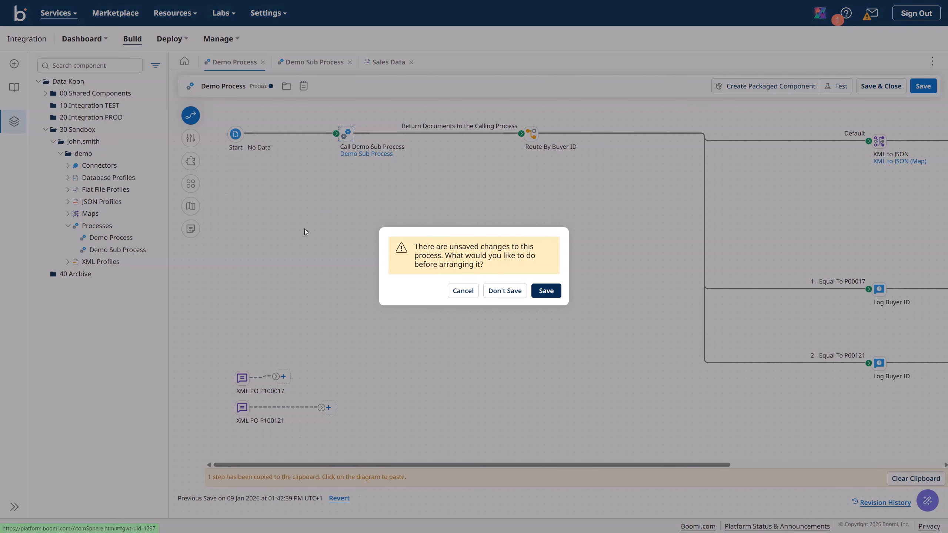
click(546, 292)
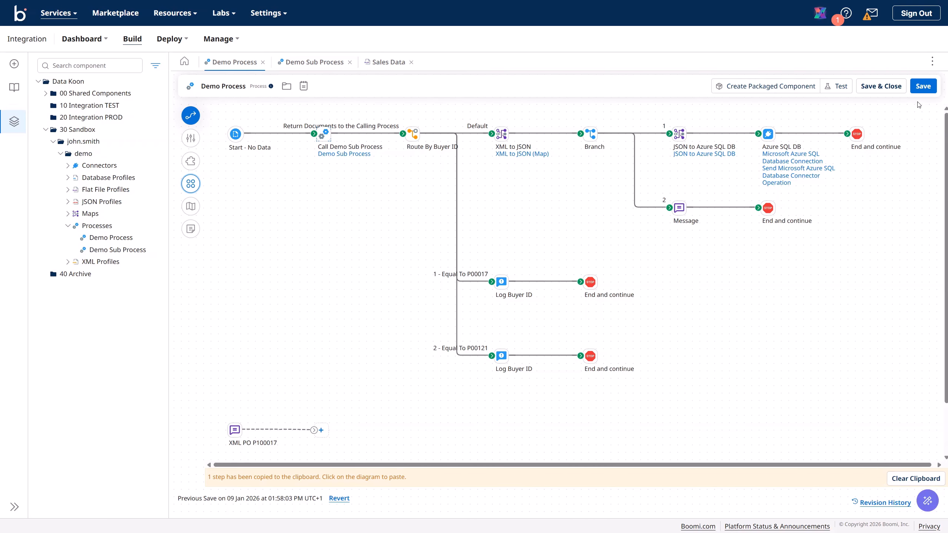
click(922, 88)
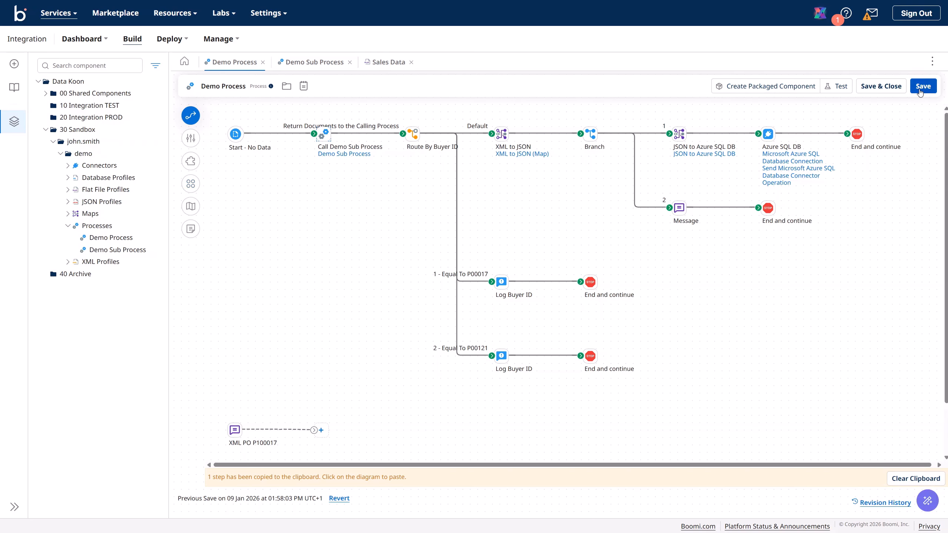
click(836, 86)
click(659, 184)
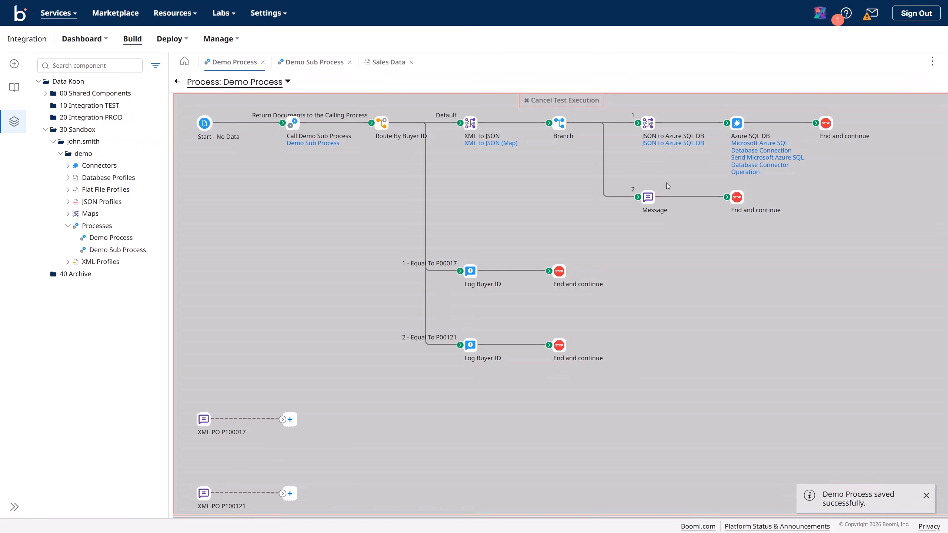
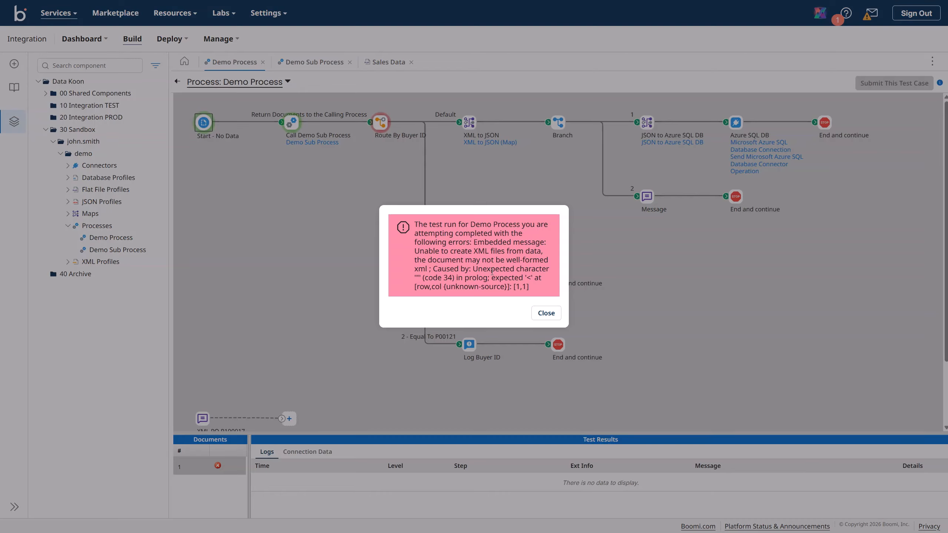
- Examine the failed Route By Buyer ID step's test logs and open its source document
click(546, 313)
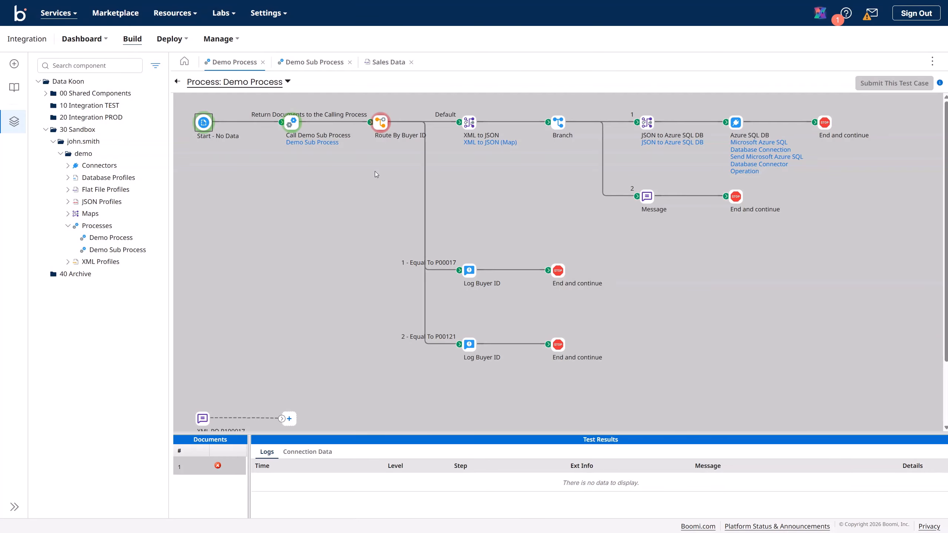
click(383, 127)
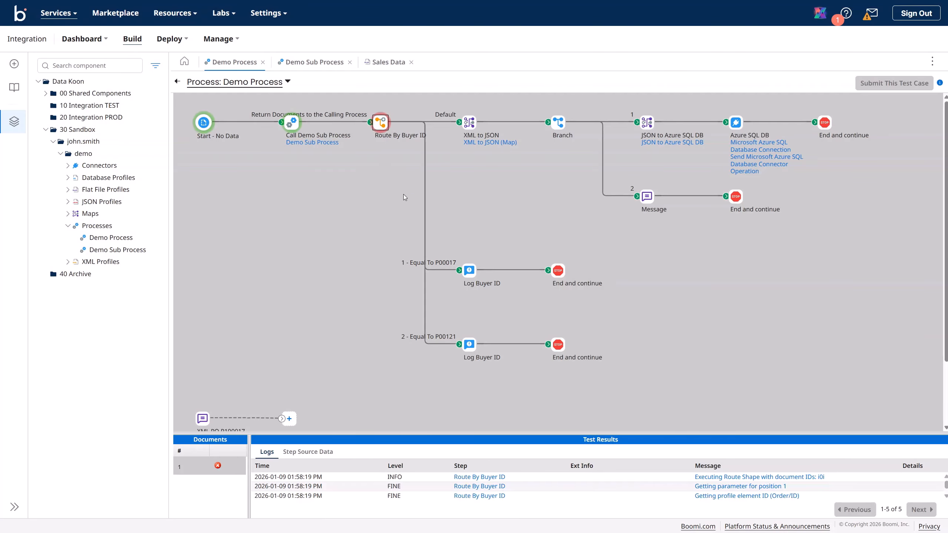
click(317, 451)
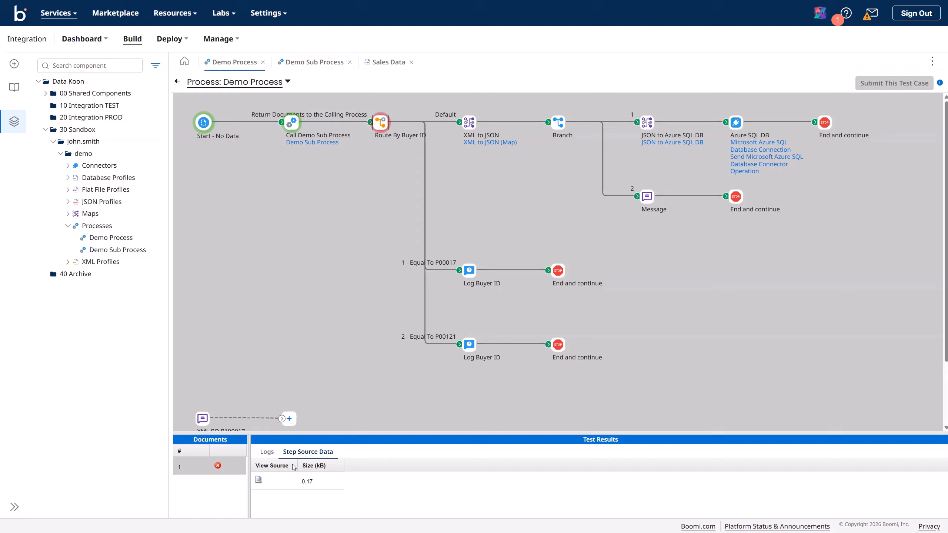
click(258, 480)
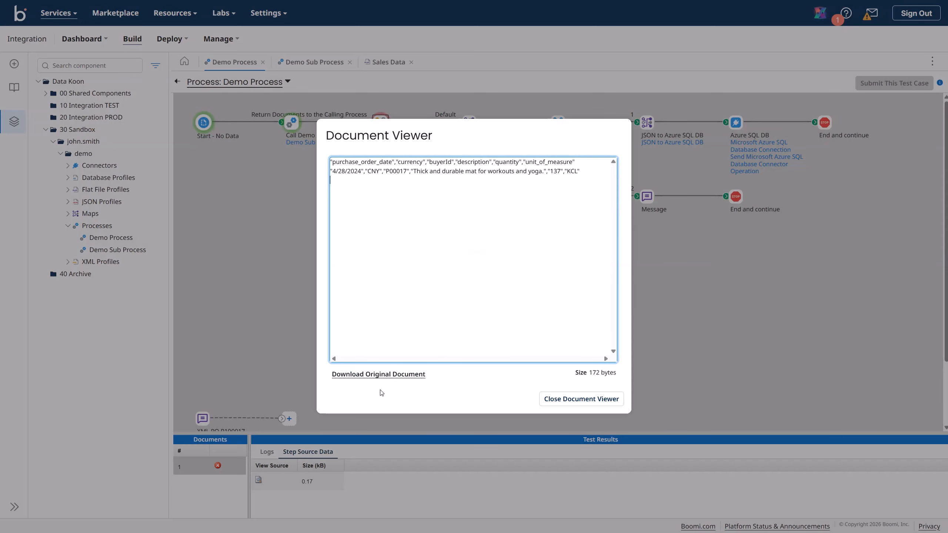
click(568, 399)
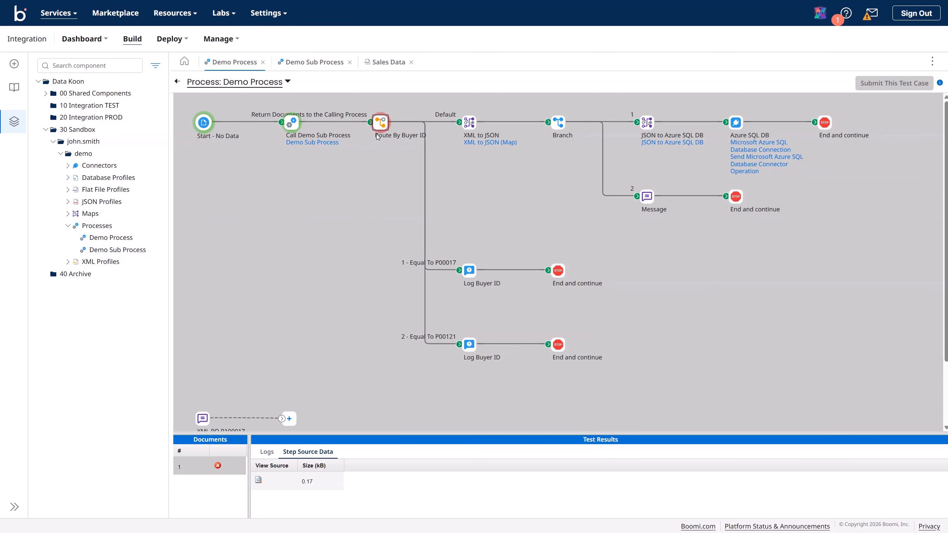
- Leave the test results, check the Route By Buyer ID configuration, and review the Return Documents path in Demo Sub Process
click(178, 81)
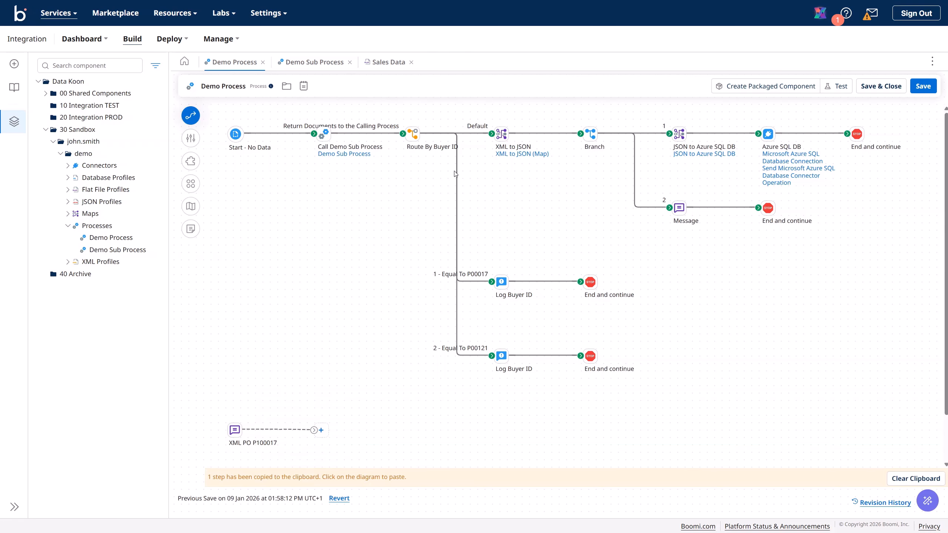
click(441, 154)
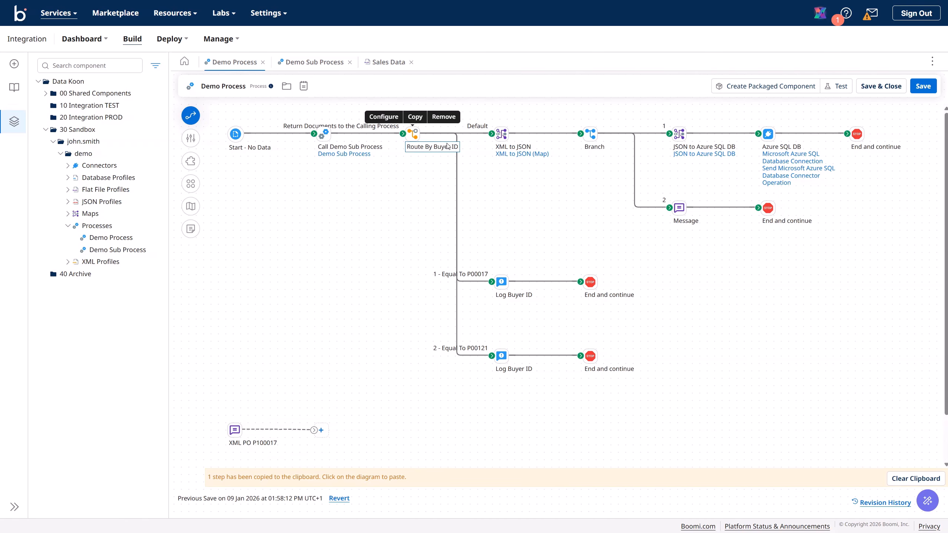
double_click(414, 134)
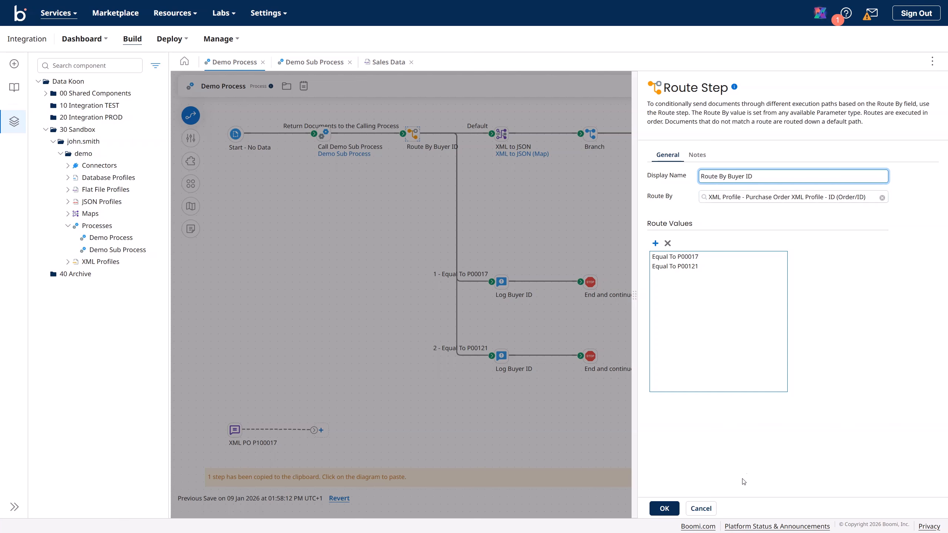
click(710, 509)
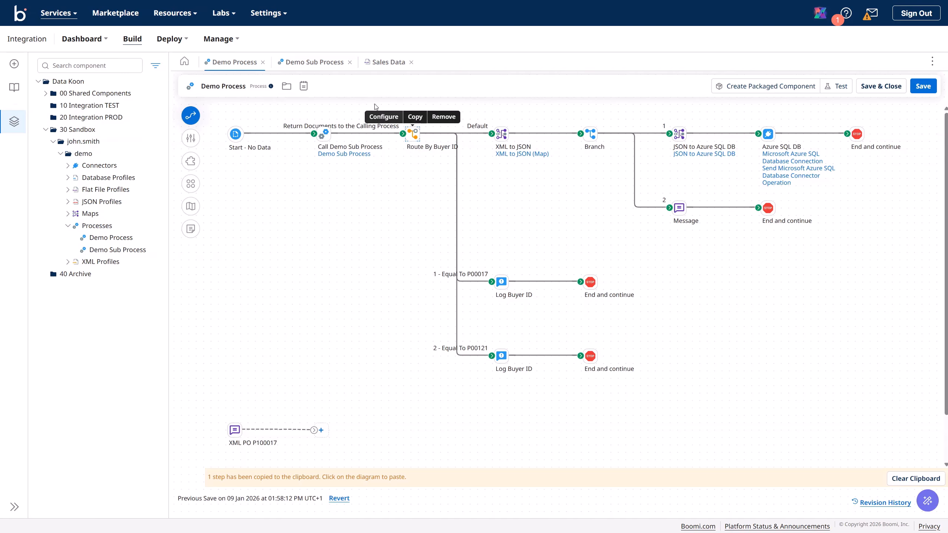
click(314, 63)
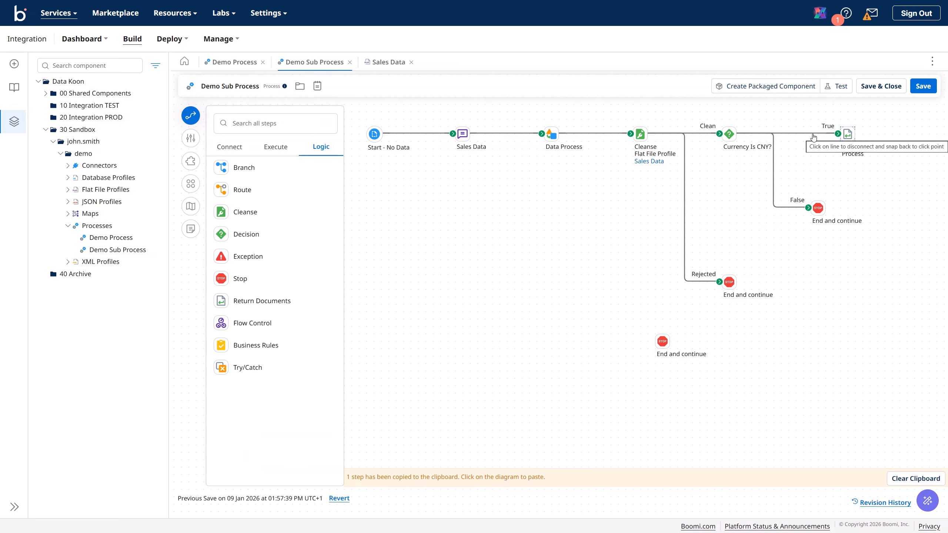
click(229, 63)
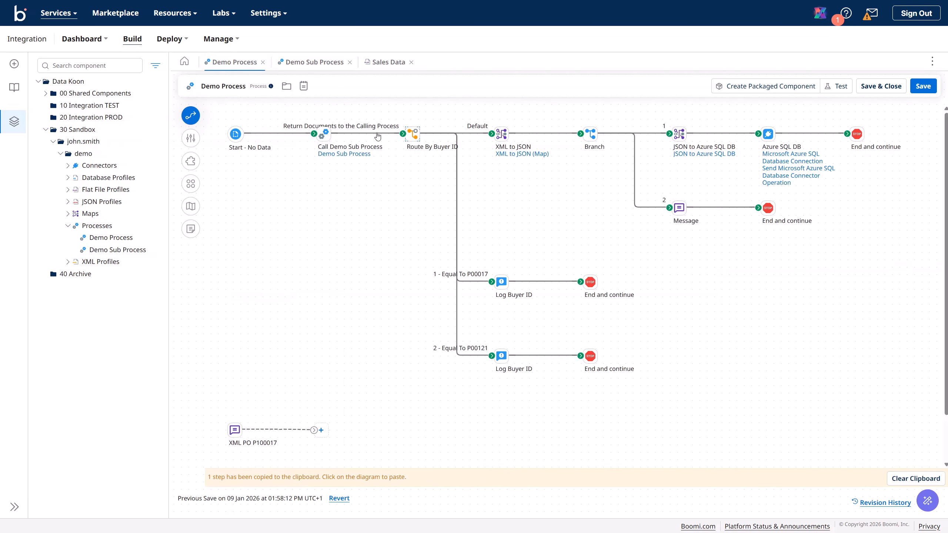
- Insert a Map step between Call Demo Sub Process and Route By Buyer ID, placed below them
click(377, 135)
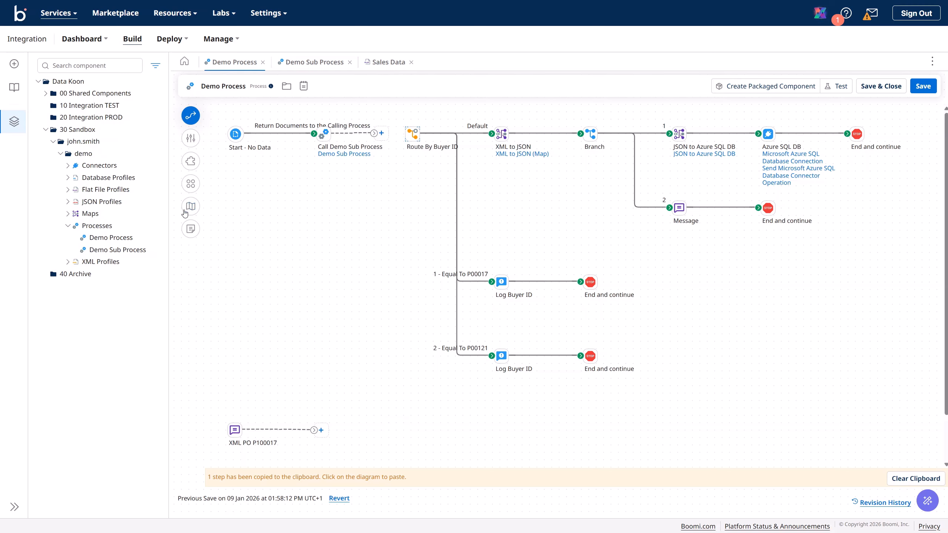
click(374, 133)
text(m)
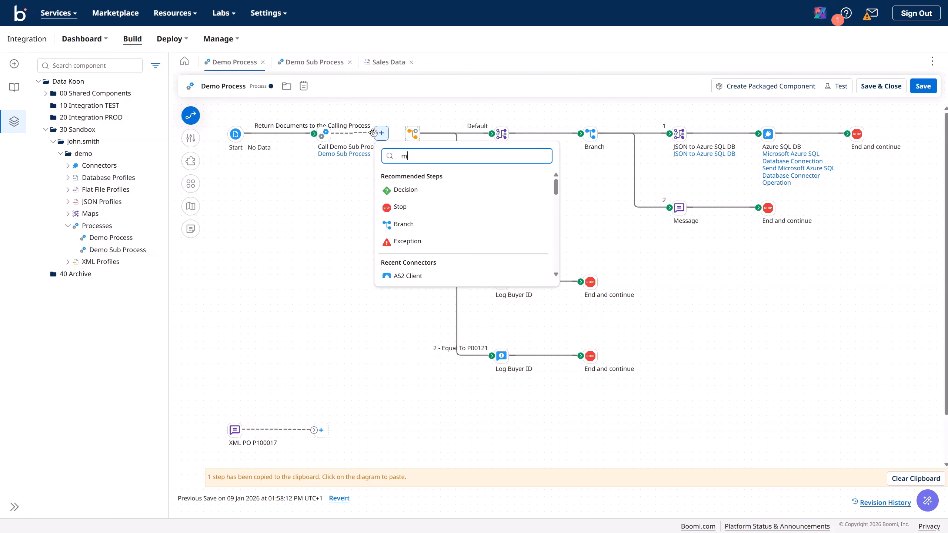
text(ap)
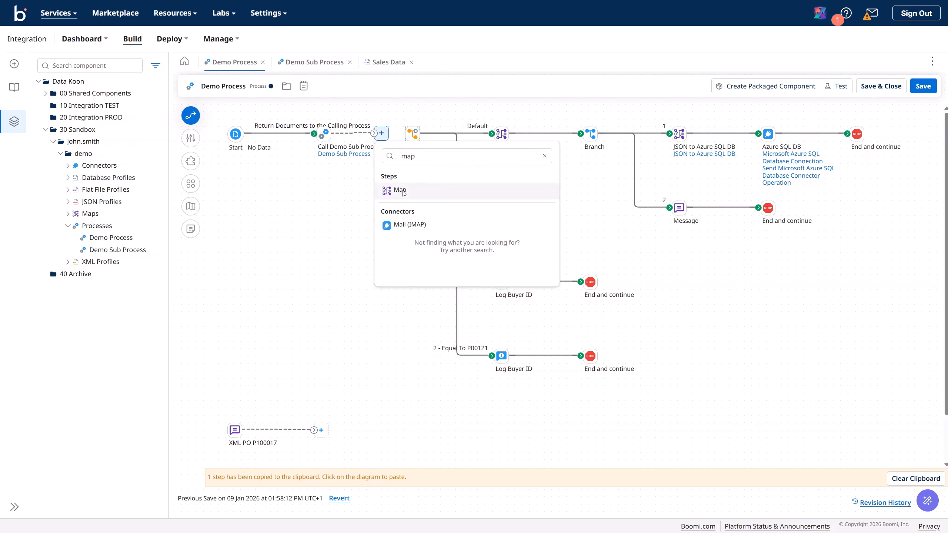
click(399, 190)
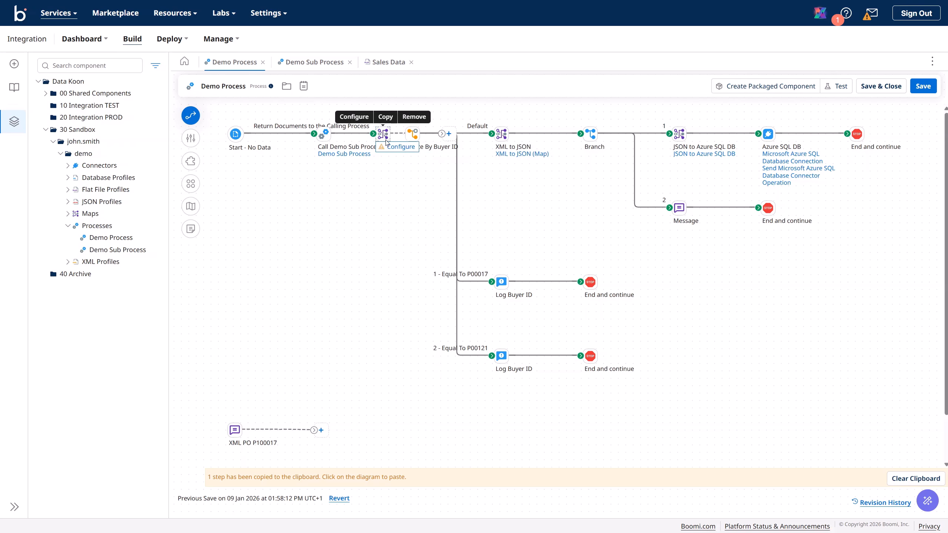
drag(387, 142, 364, 216)
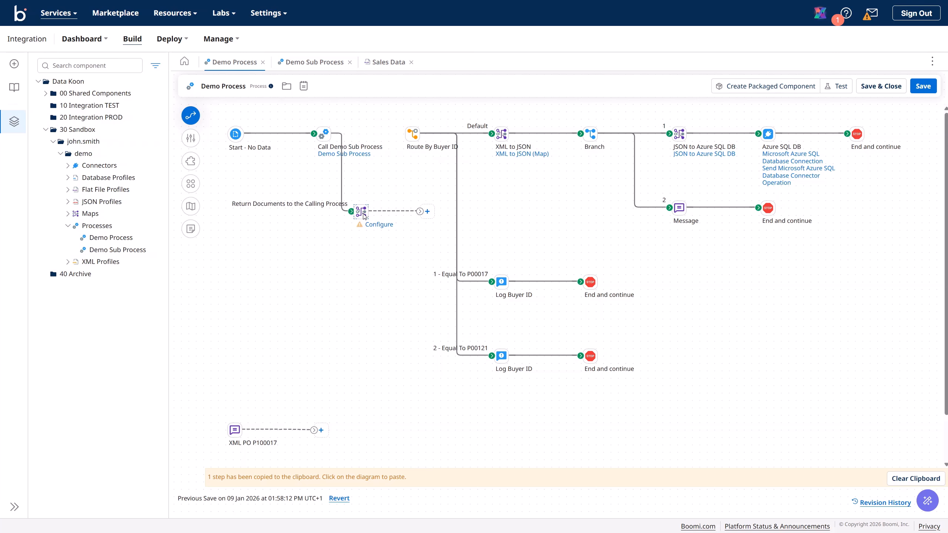
drag(419, 214, 413, 136)
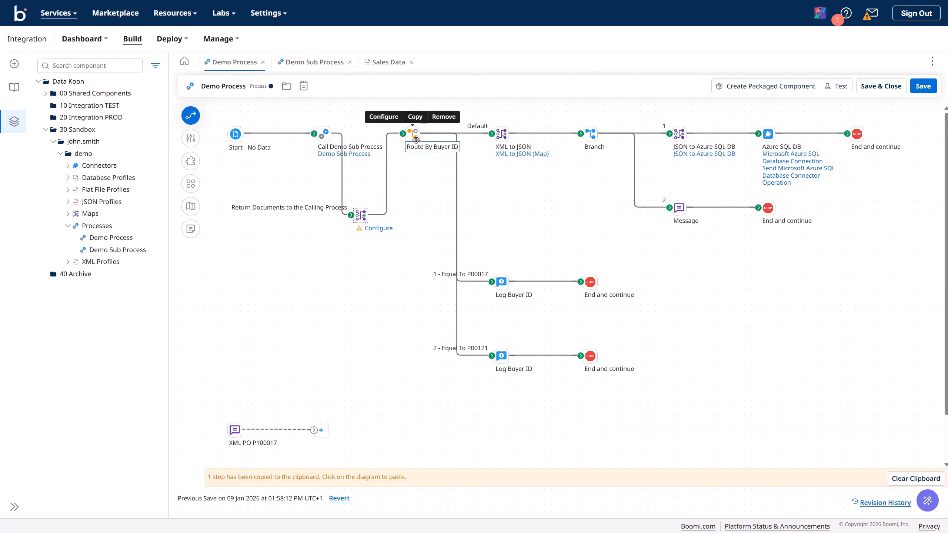
- Give the new Map step the display name CSV to XML and create a new map component for it
click(378, 227)
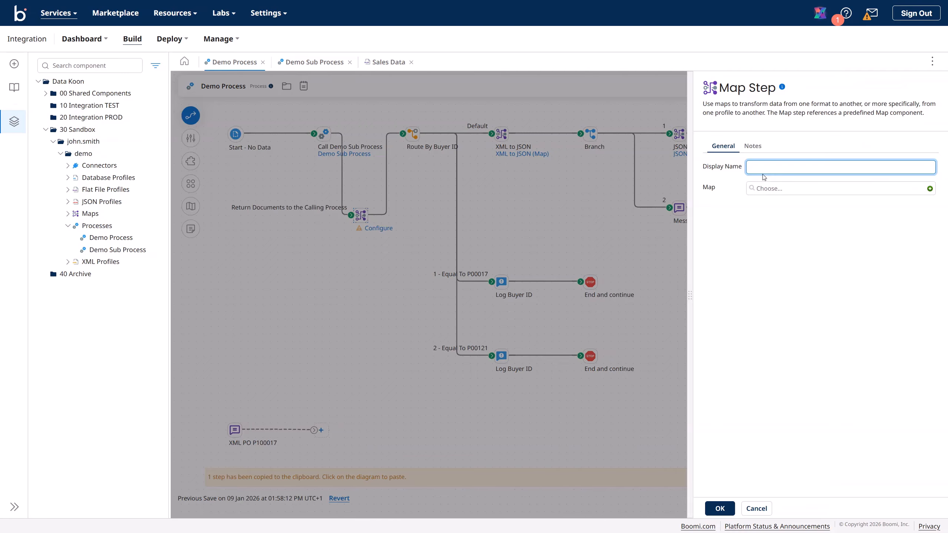
click(766, 168)
click(930, 189)
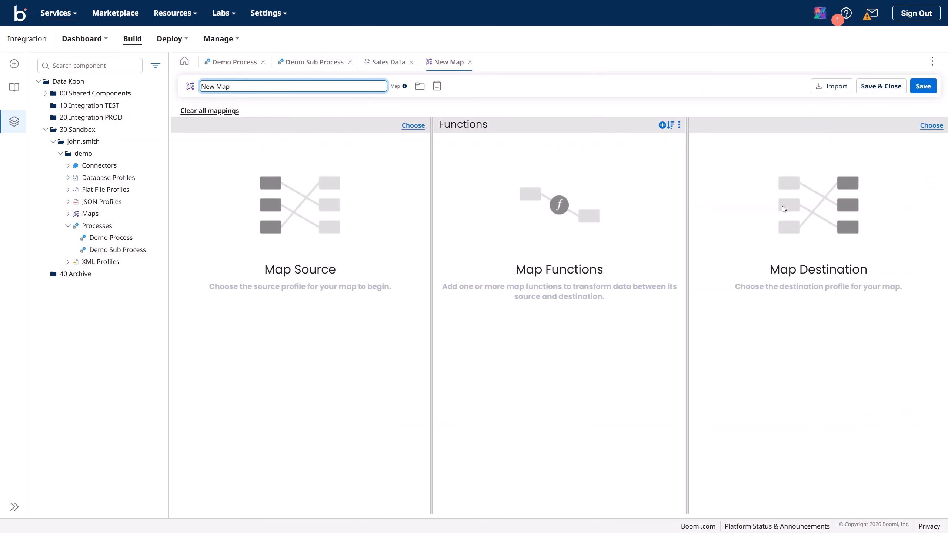
- Set the map's source to the Flat File profile Sales Data
click(412, 125)
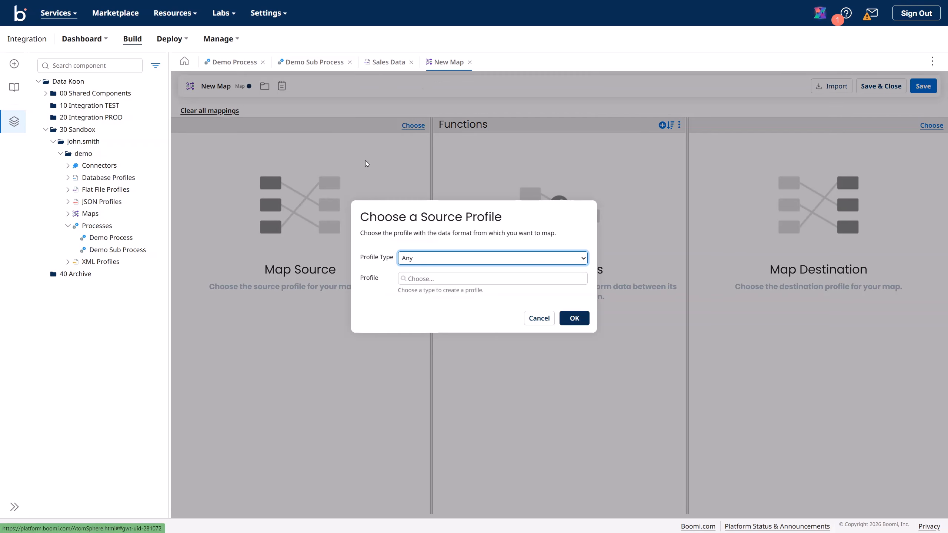
click(422, 258)
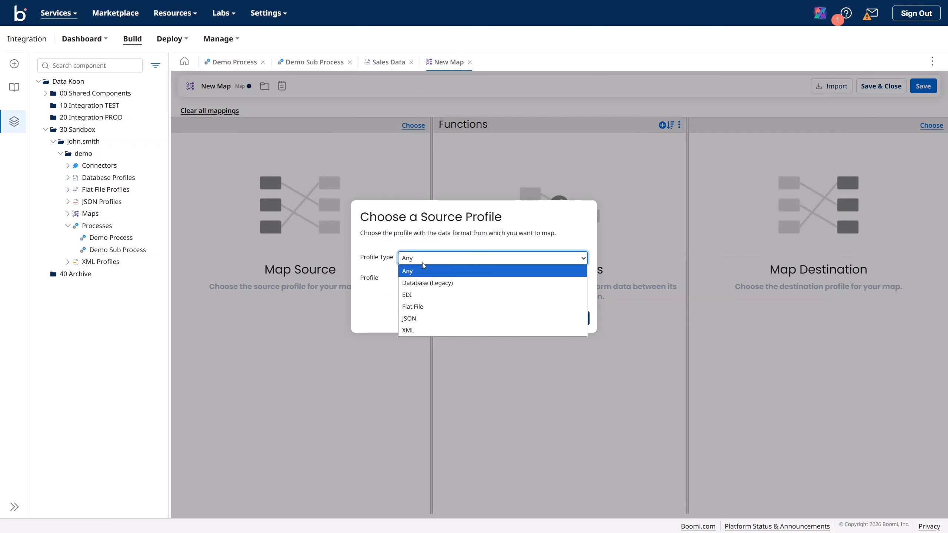
click(422, 307)
click(422, 280)
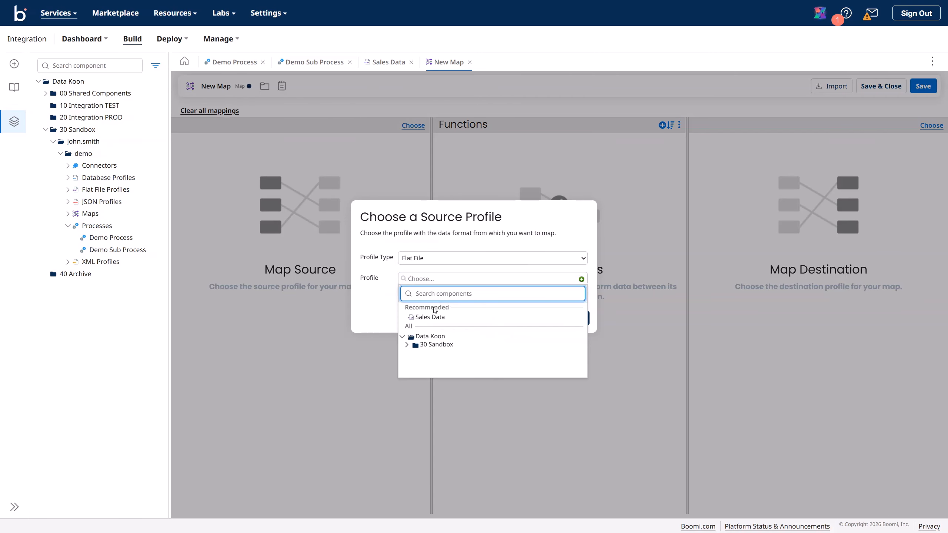
click(435, 316)
click(578, 322)
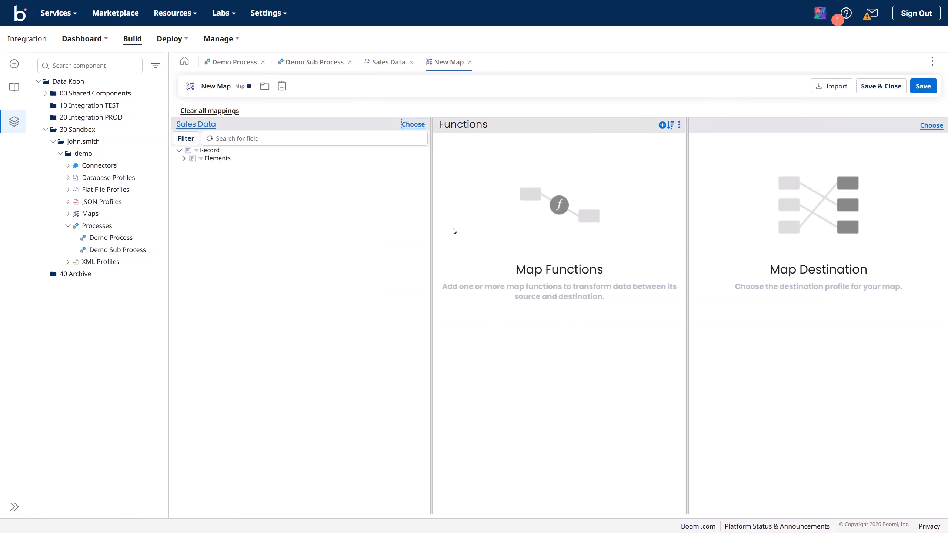
- Rename the new map as CSV to XML Map
click(215, 90)
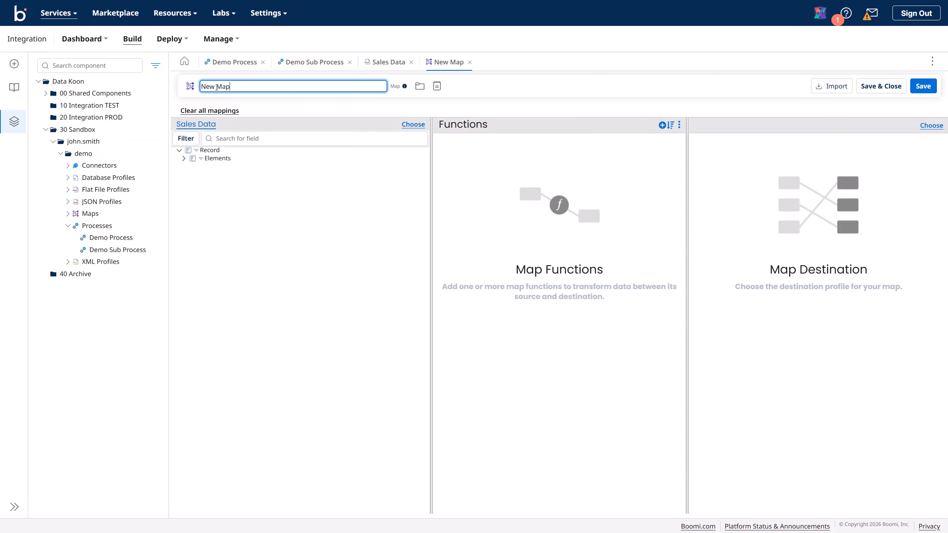
drag(235, 87, 133, 79)
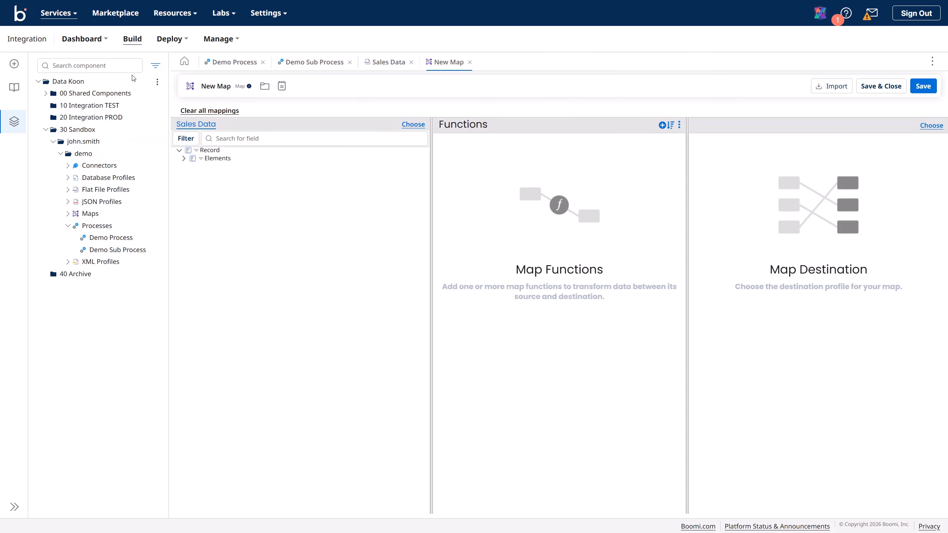
click(214, 88)
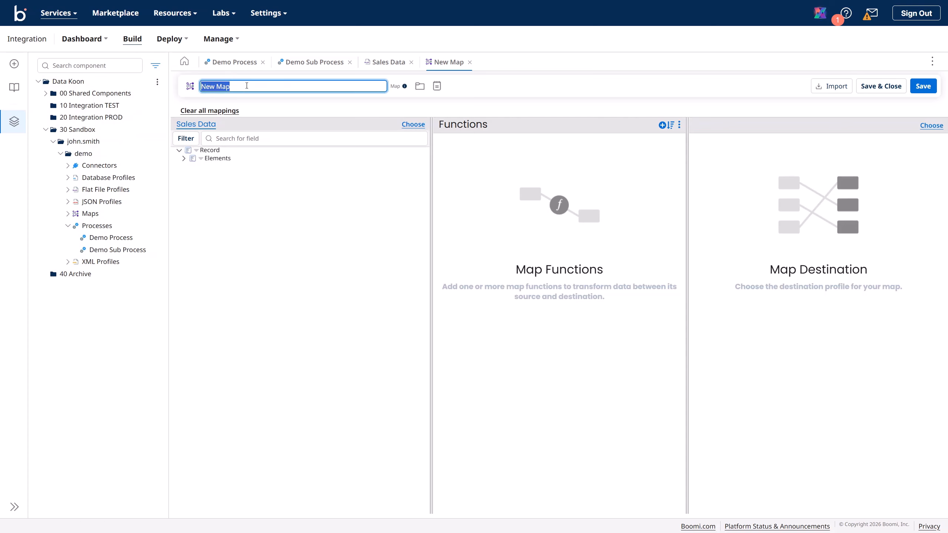
text(CSV to XML)
click(343, 196)
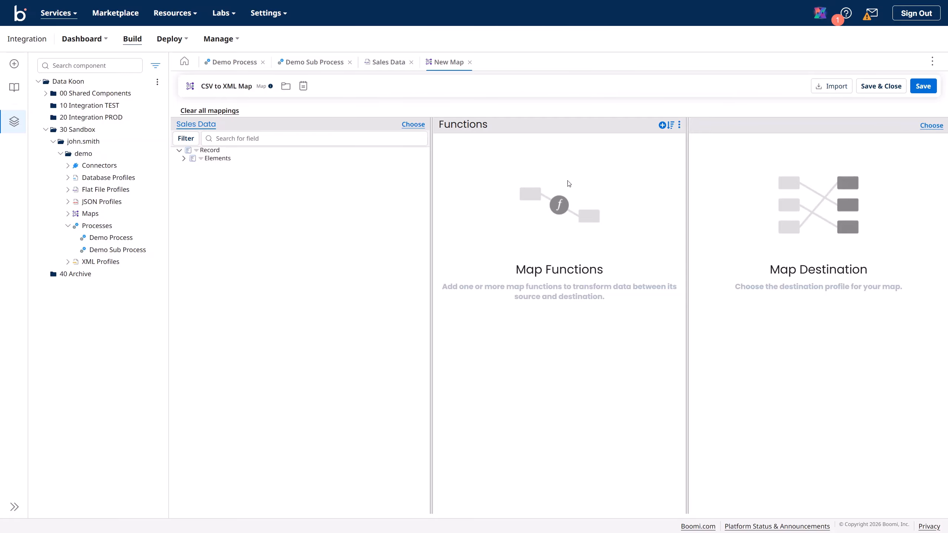
- Set the map's destination to the XML profile Purchase Order XML Profile
click(930, 126)
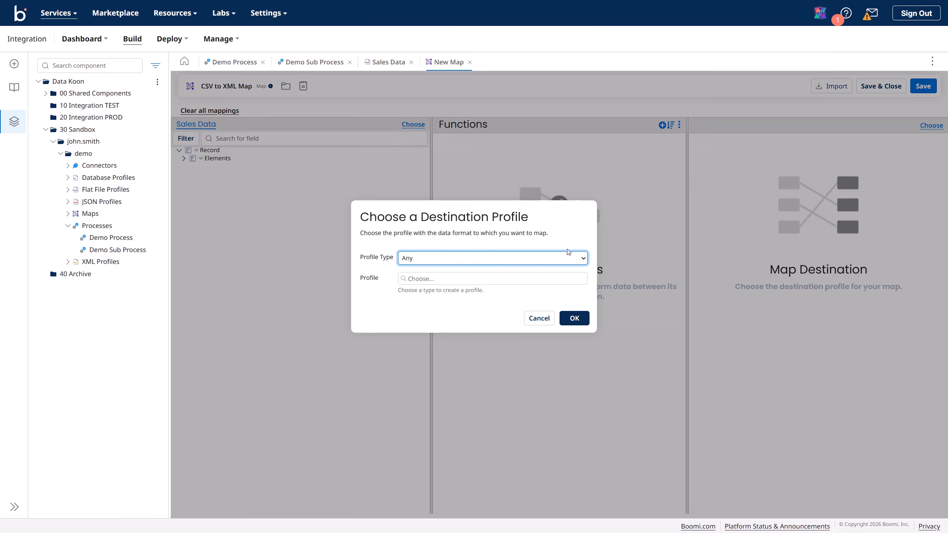
click(574, 258)
click(487, 330)
click(501, 283)
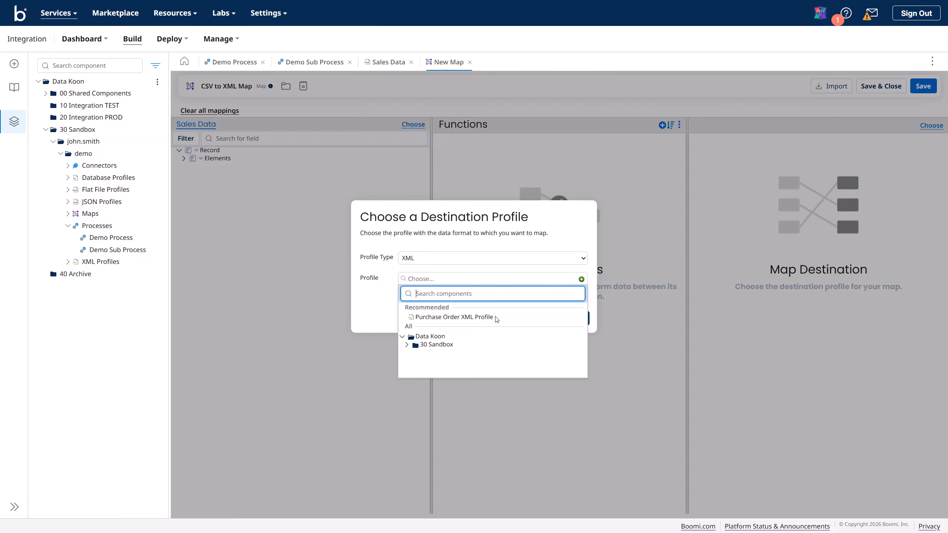
click(482, 318)
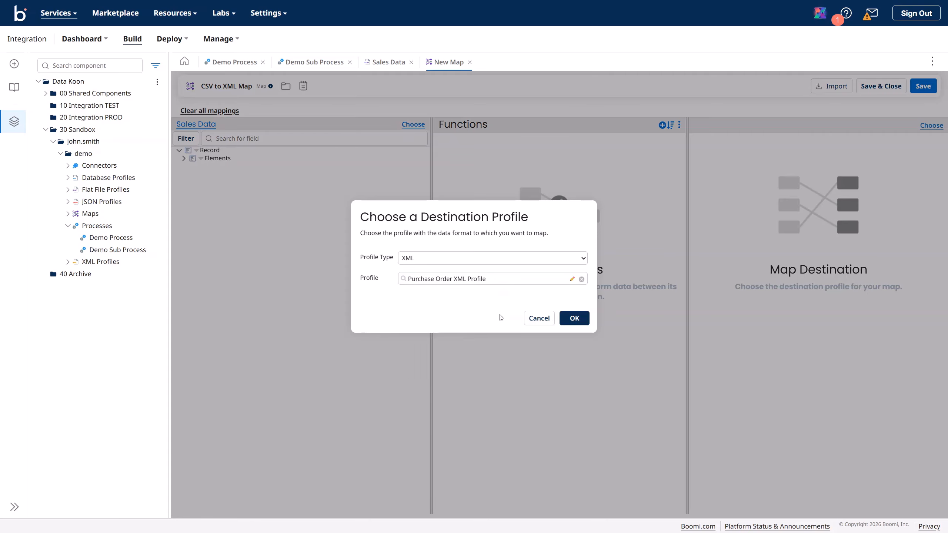
click(576, 321)
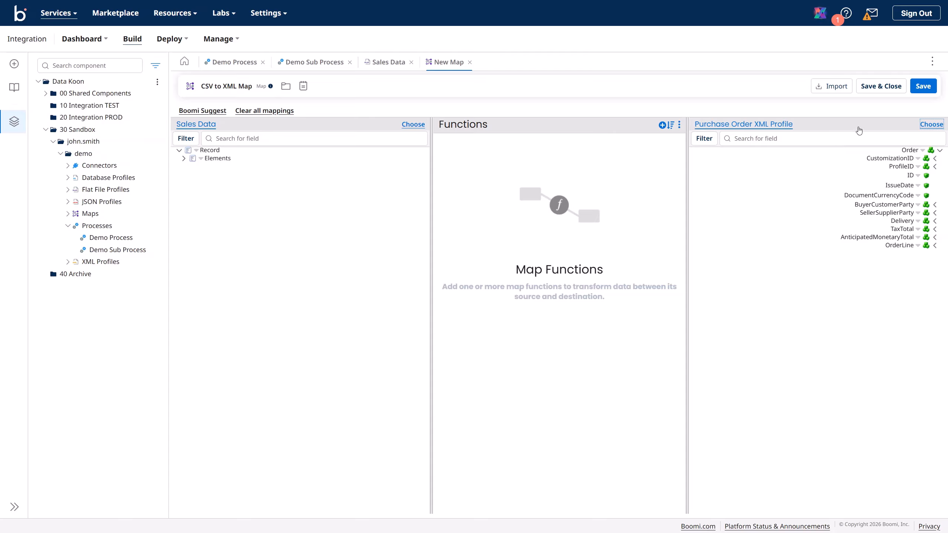
- Save CSV to XML Map with its Sales Data elements expanded, and return to the Map step's configuration in Demo Process
click(915, 86)
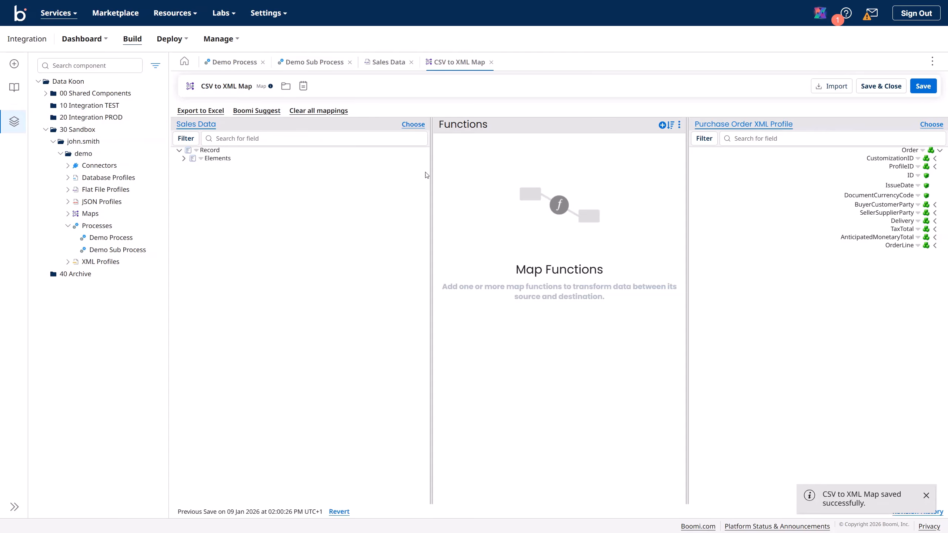
click(184, 159)
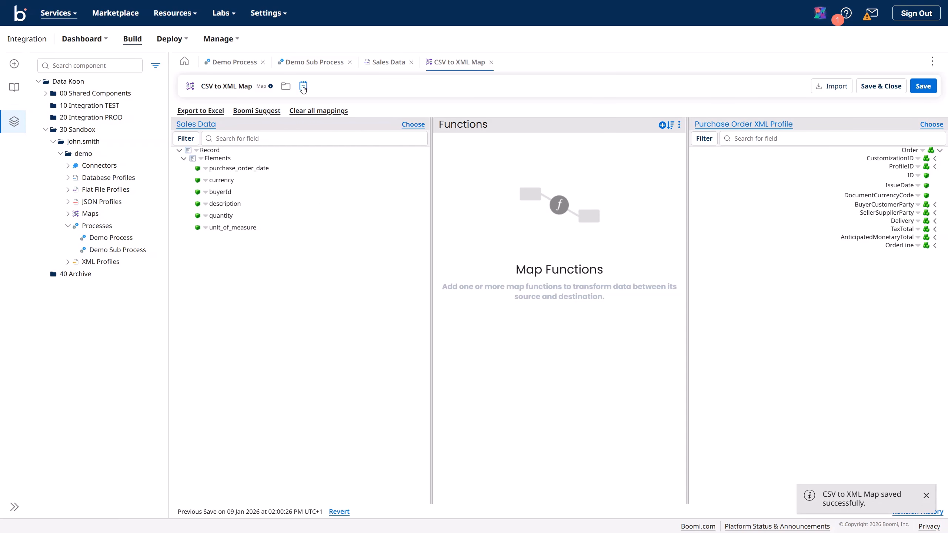
click(230, 61)
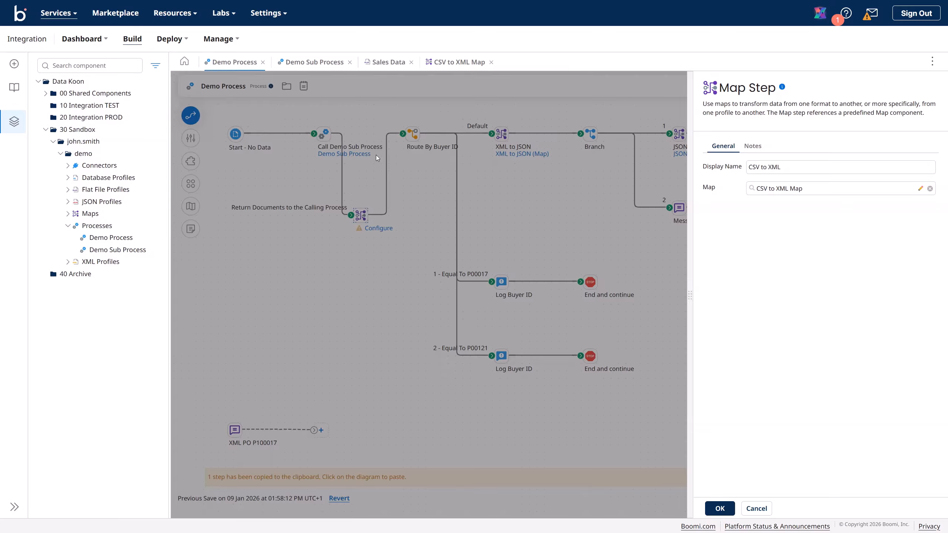
- Following XML to JSON (Map), map purchase_order_date to IssueDate, buyerId to ID, description to Item's Description, and quantity to LineItem's Quantity in CSV to XML Map
click(521, 153)
mouse_move(766, 356)
mouse_down()
mouse_move(819, 402)
mouse_move(832, 353)
mouse_move(871, 348)
mouse_up()
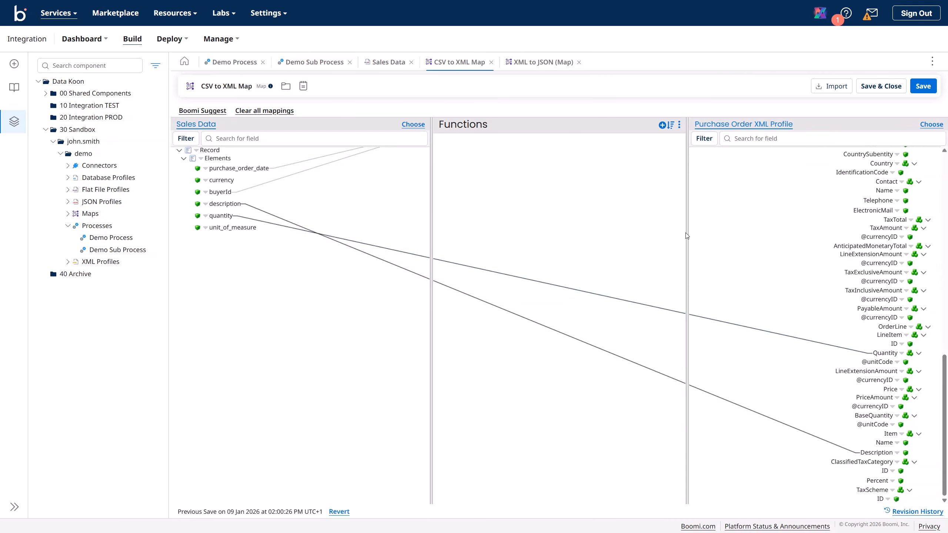
- Check the source of the currency mapping in XML to JSON (Map), and map currency to DocumentCurrencyCode in CSV to XML Map
click(540, 62)
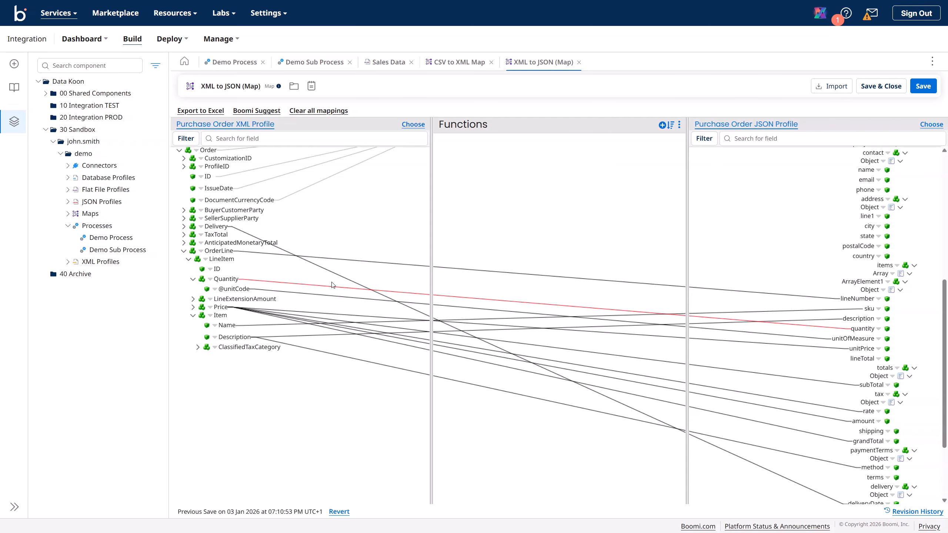
scroll(848, 285, up, 3)
scroll(847, 285, up, 5)
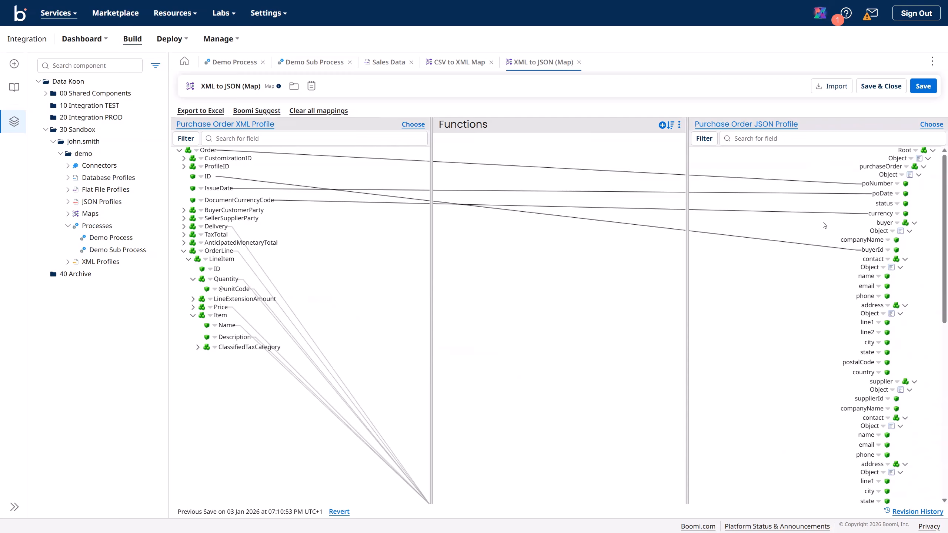
click(897, 214)
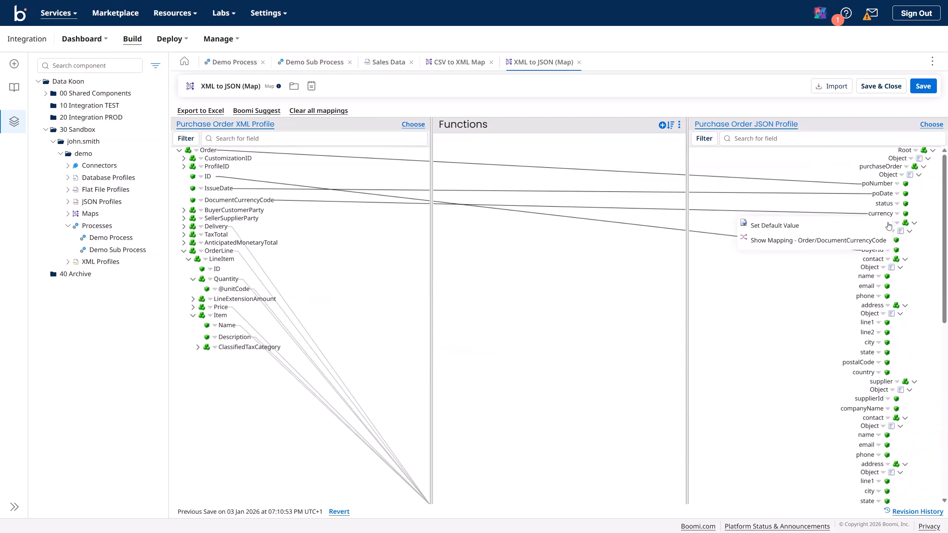
click(844, 241)
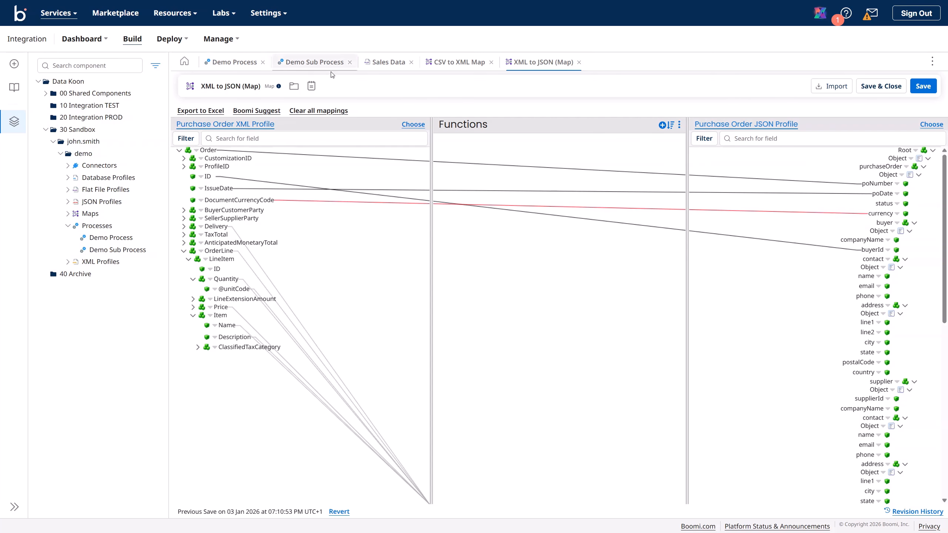
click(457, 70)
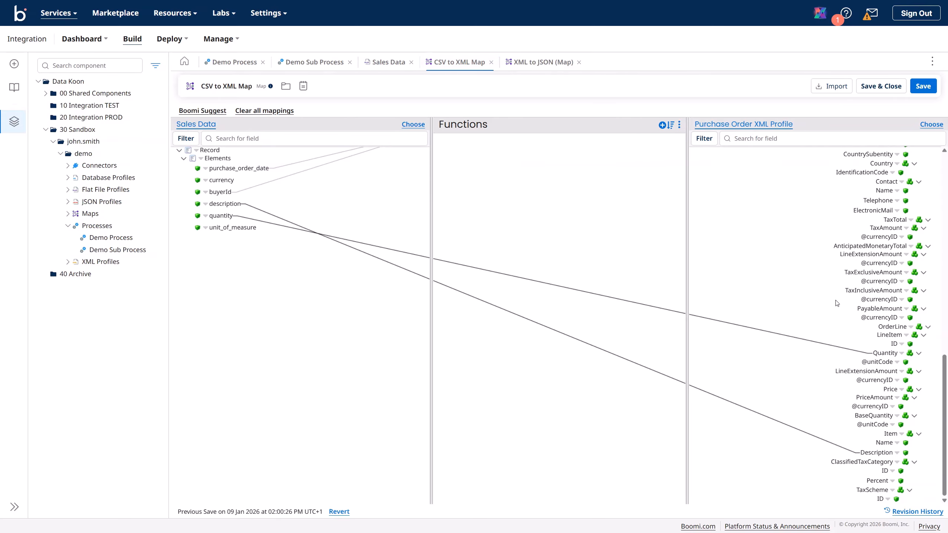
scroll(813, 345, up, 10)
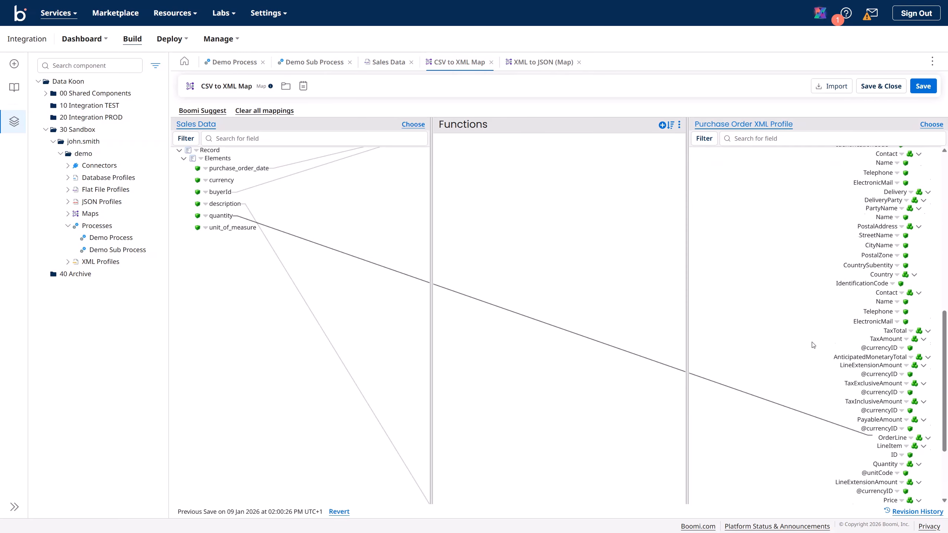
scroll(813, 344, up, 6)
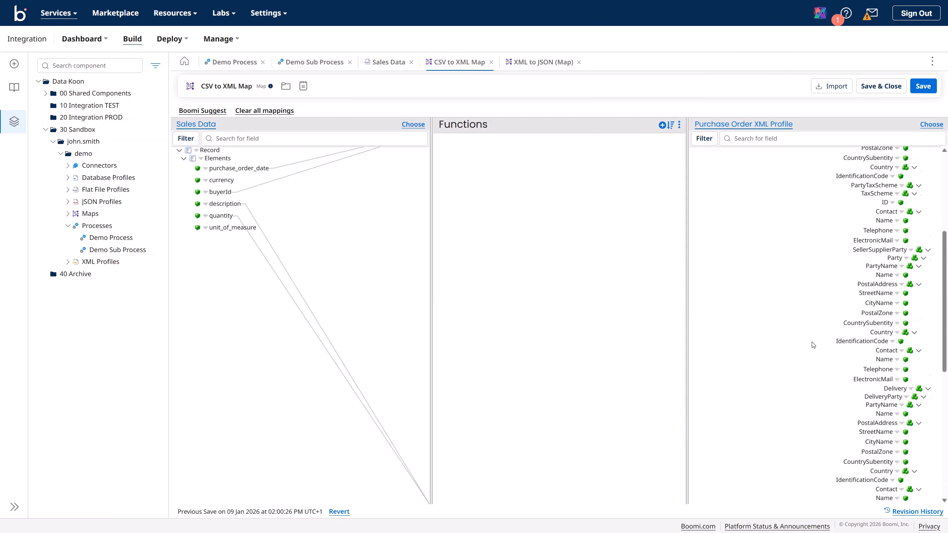
scroll(813, 345, up, 4)
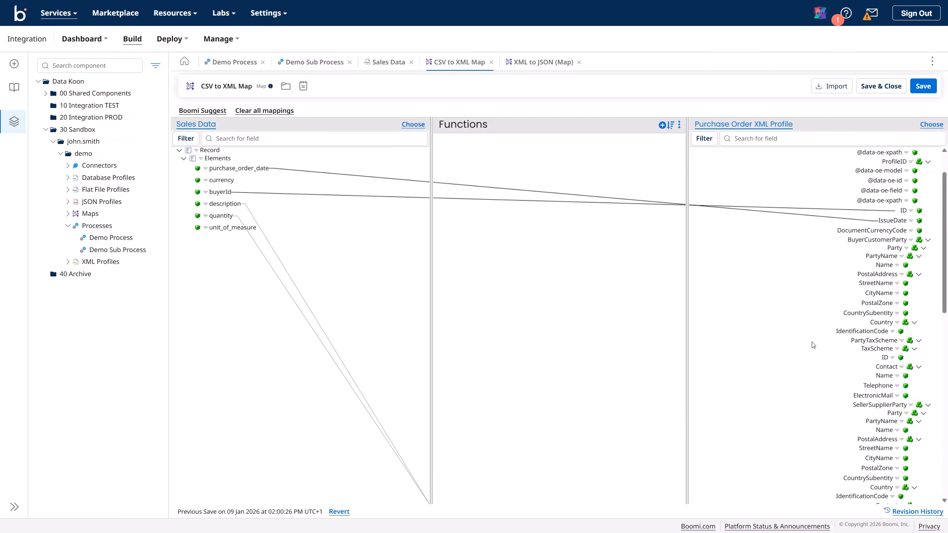
drag(232, 180, 866, 231)
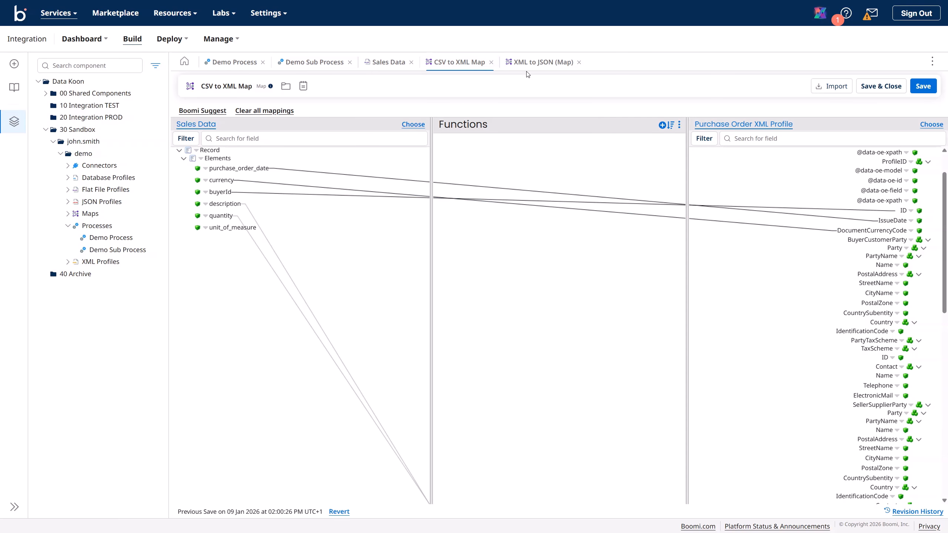
click(543, 62)
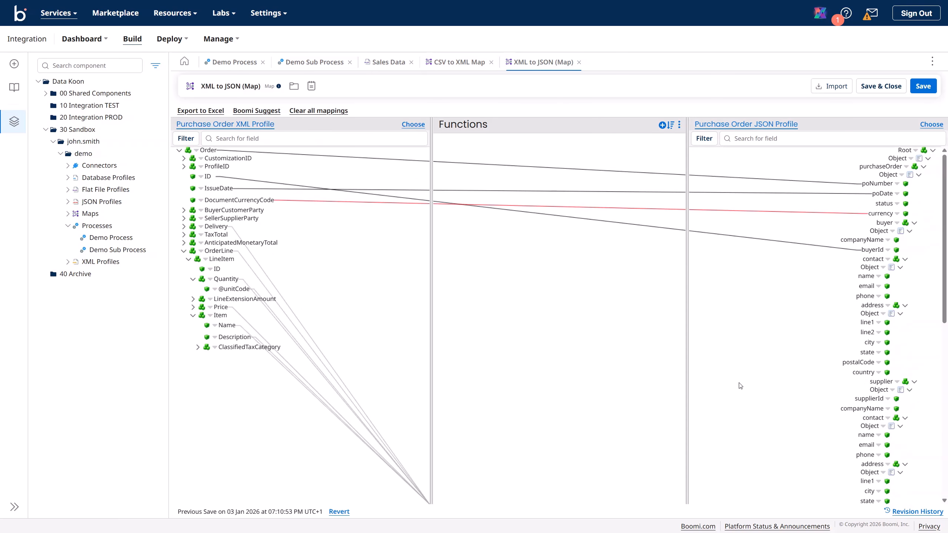
scroll(784, 355, down, 9)
scroll(780, 318, up, 1)
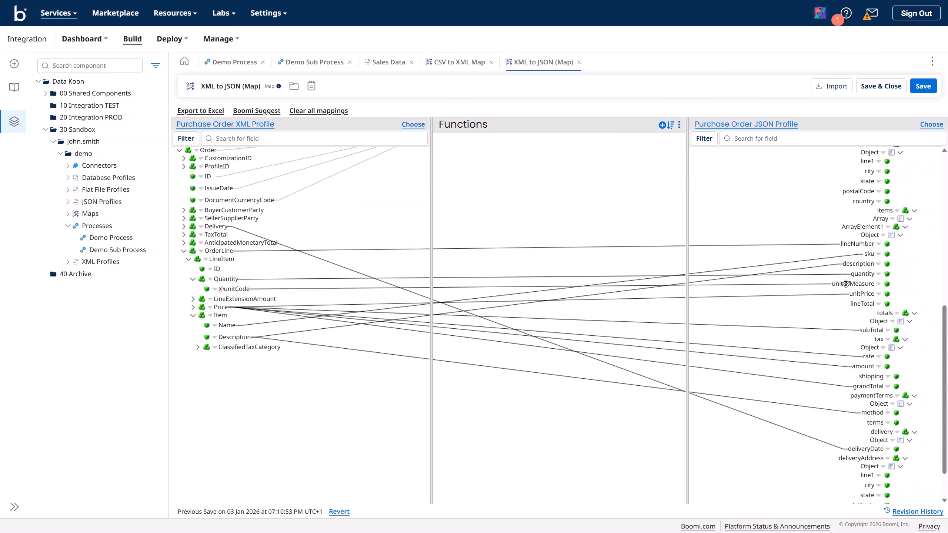
click(878, 284)
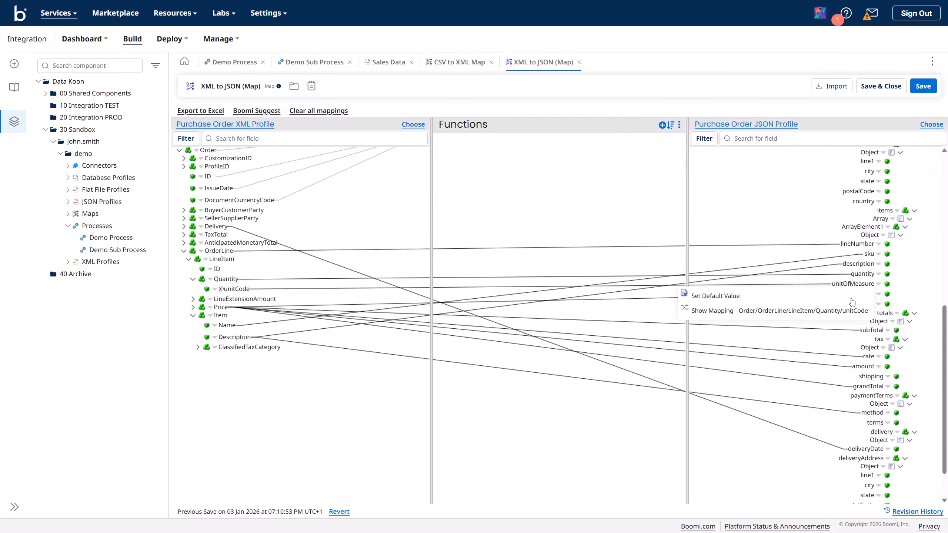
click(768, 312)
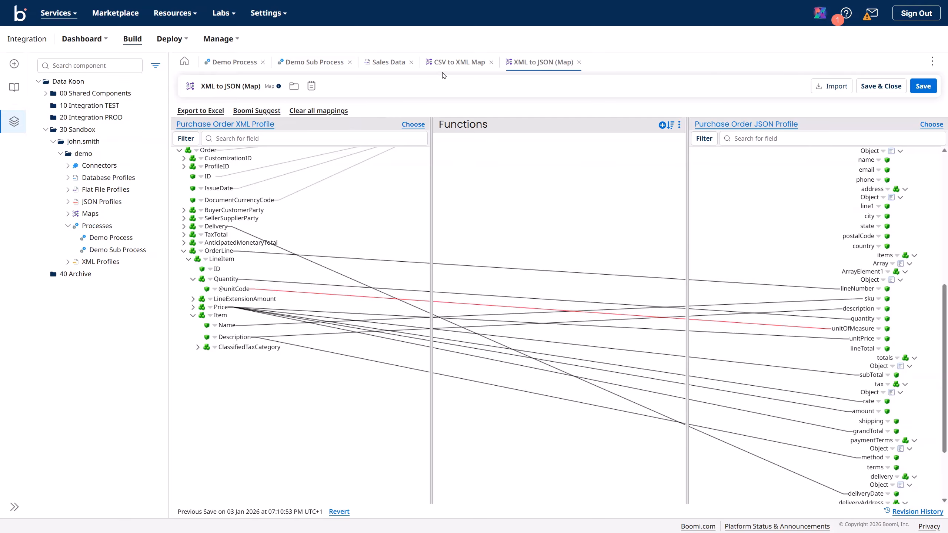
click(457, 61)
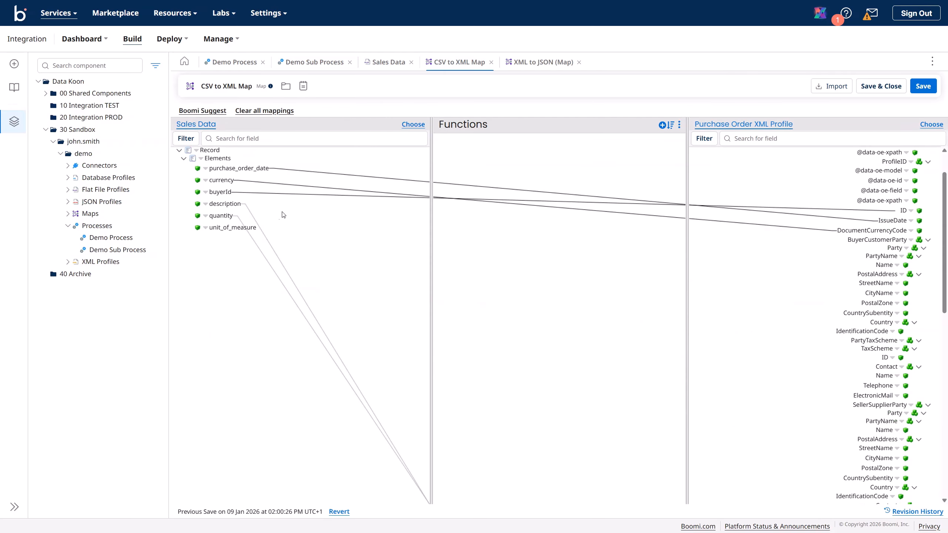
drag(245, 225, 776, 277)
scroll(758, 307, down, 2)
scroll(757, 307, down, 8)
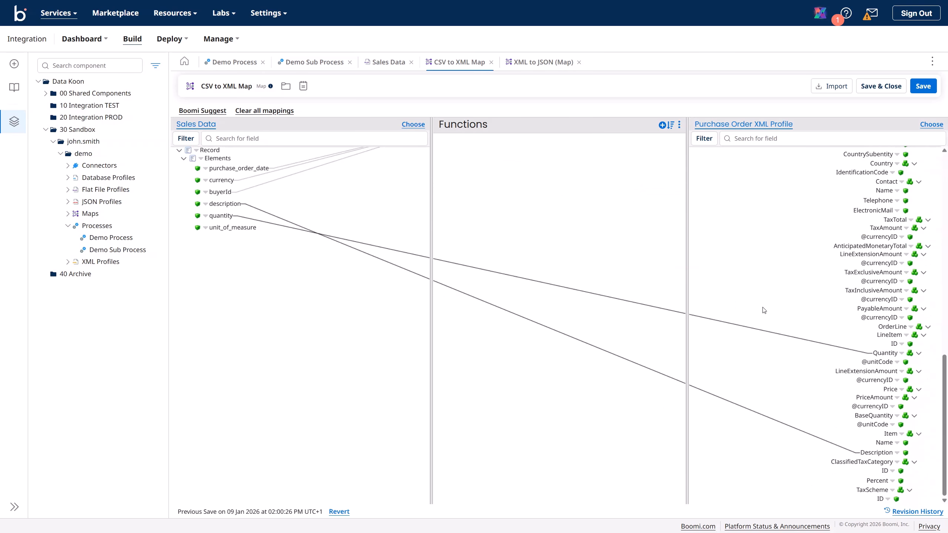
drag(251, 228, 869, 360)
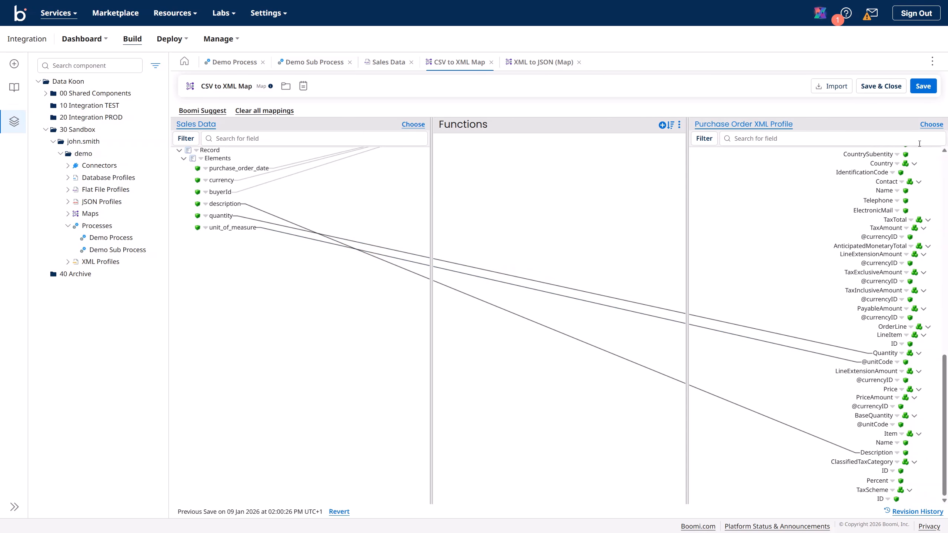
click(922, 86)
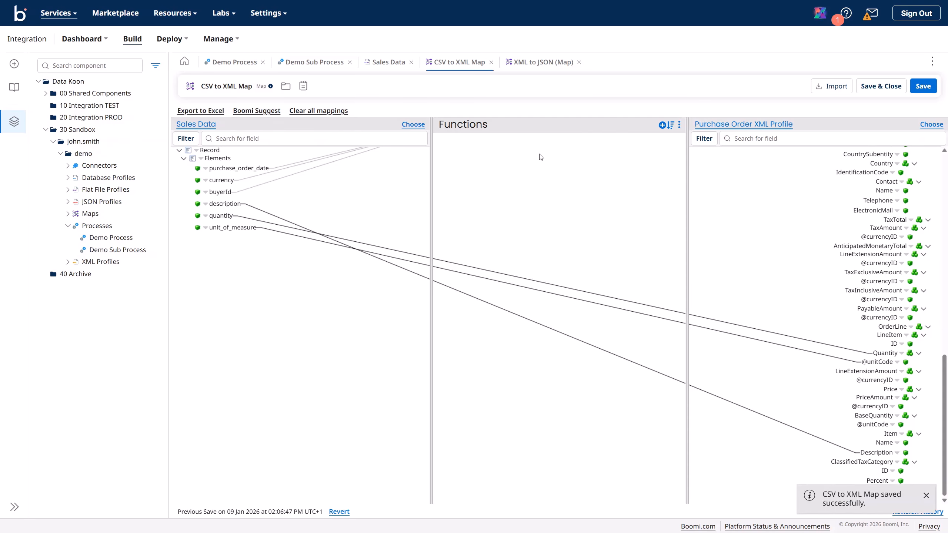
- Auto-arrange the steps of Demo Process and save the process
click(234, 66)
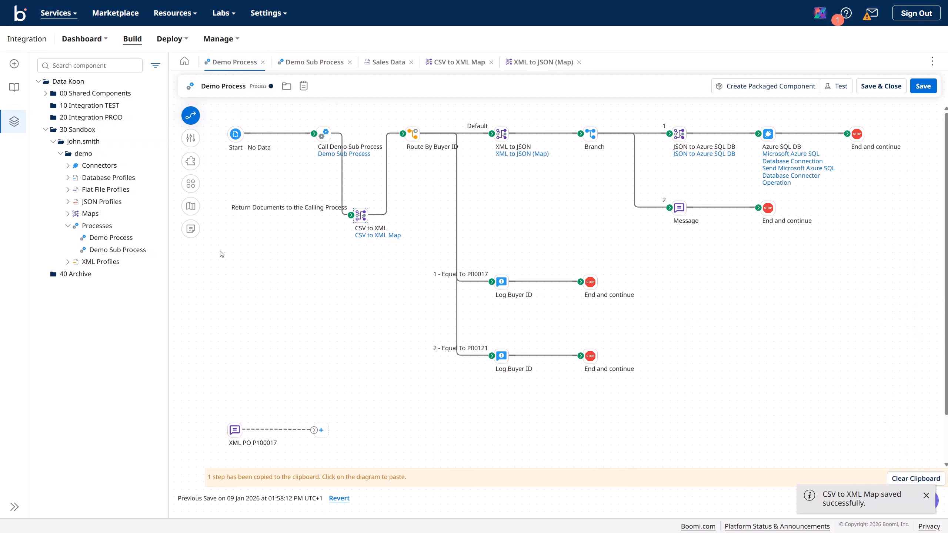
click(191, 184)
click(544, 295)
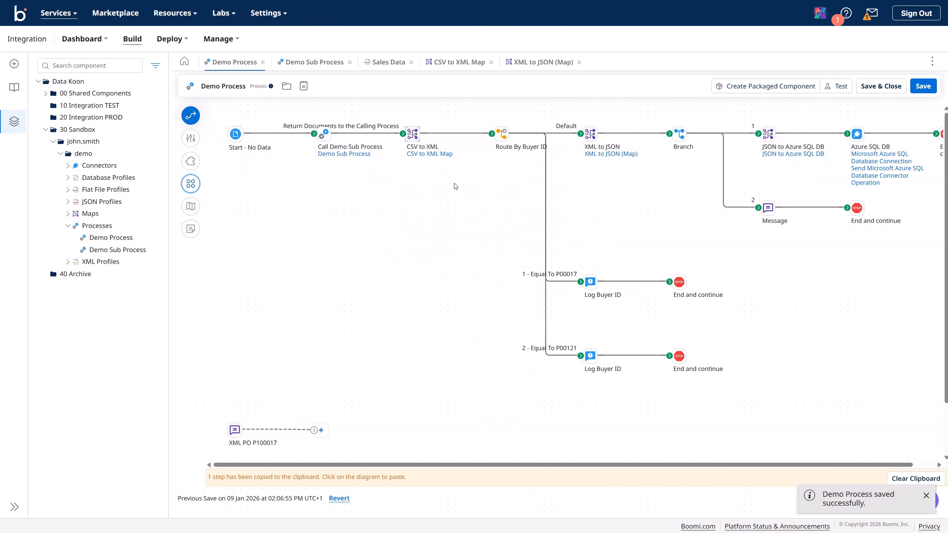
click(924, 92)
- Run a new test of Demo Process on Data Koon TEST and inspect the XML document reaching the first buyer ID branch's End and continue step
click(840, 86)
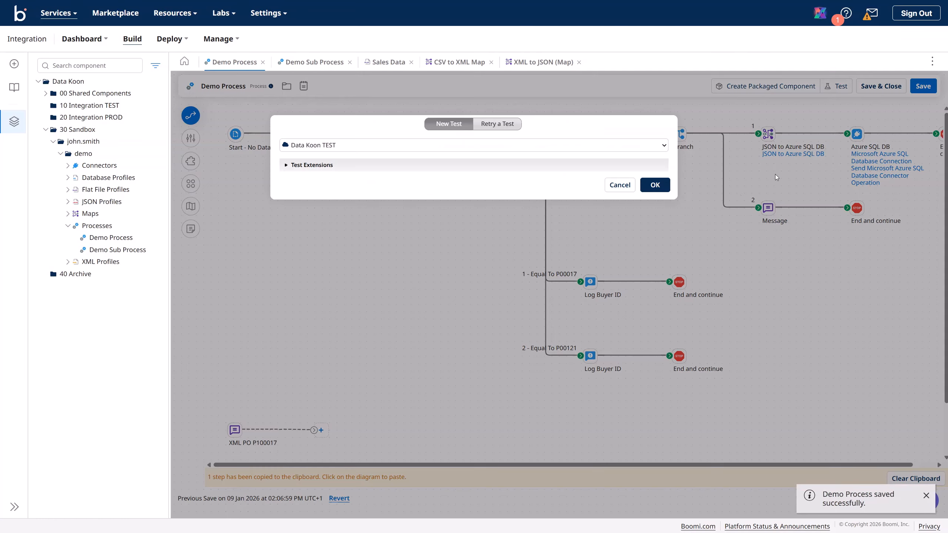
click(657, 185)
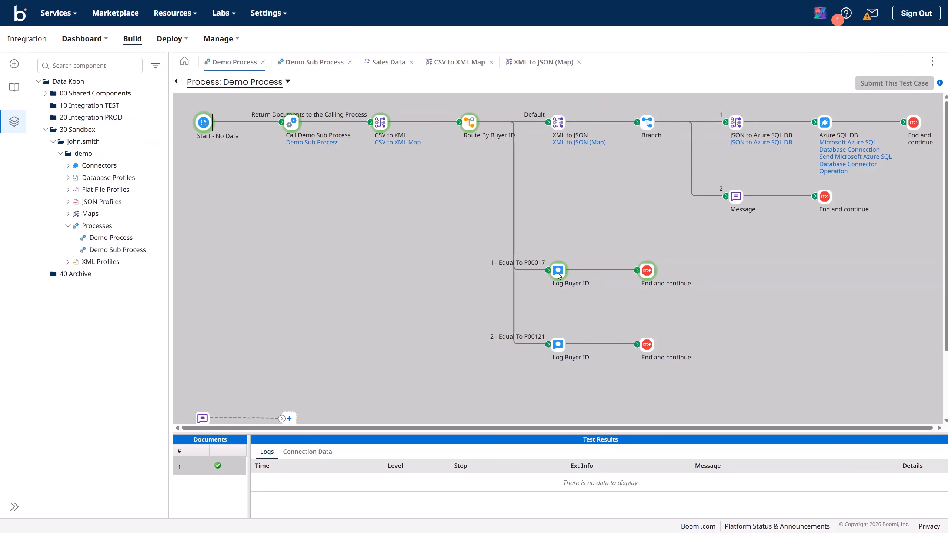
click(654, 274)
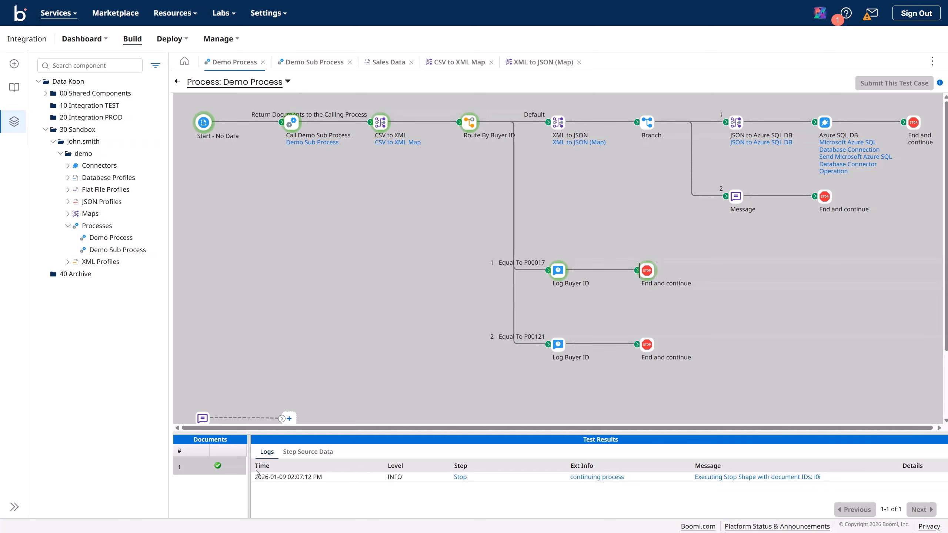
click(313, 452)
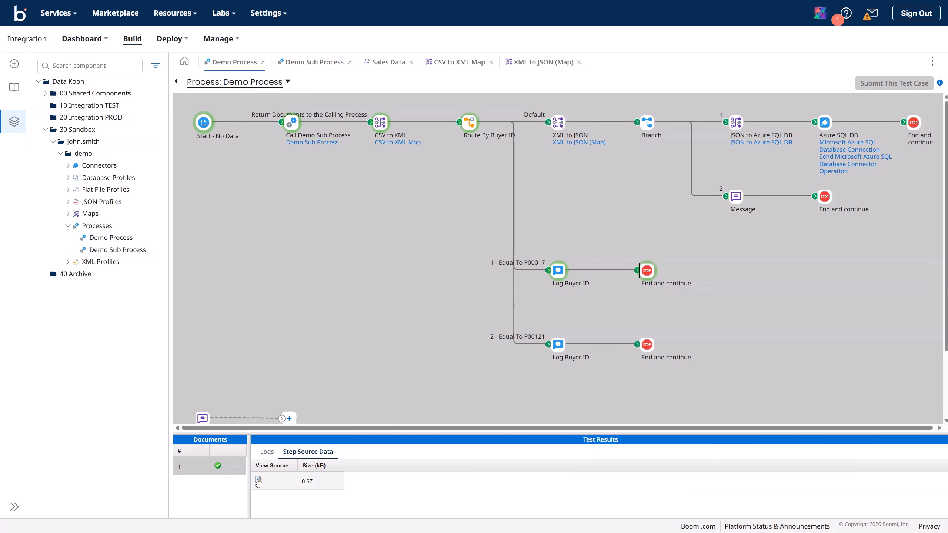
click(258, 479)
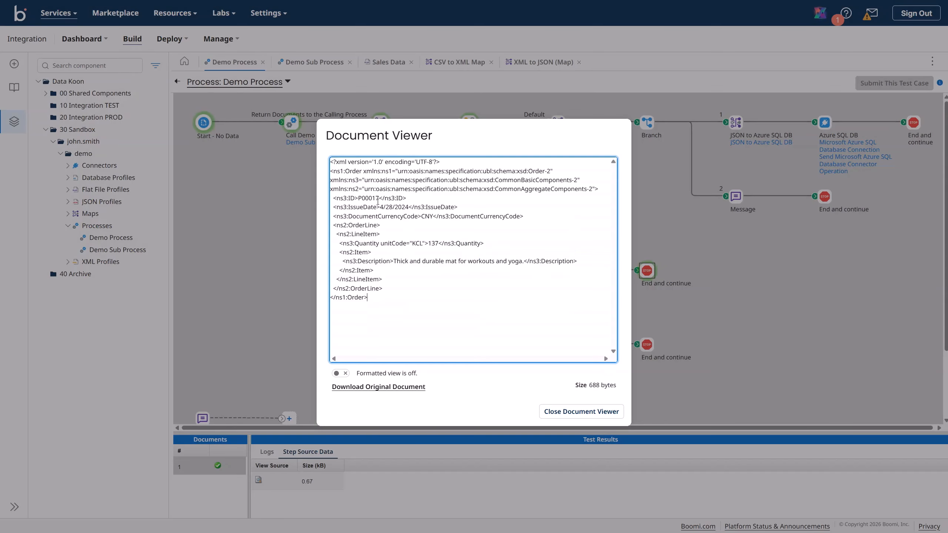
drag(378, 200, 358, 199)
click(561, 412)
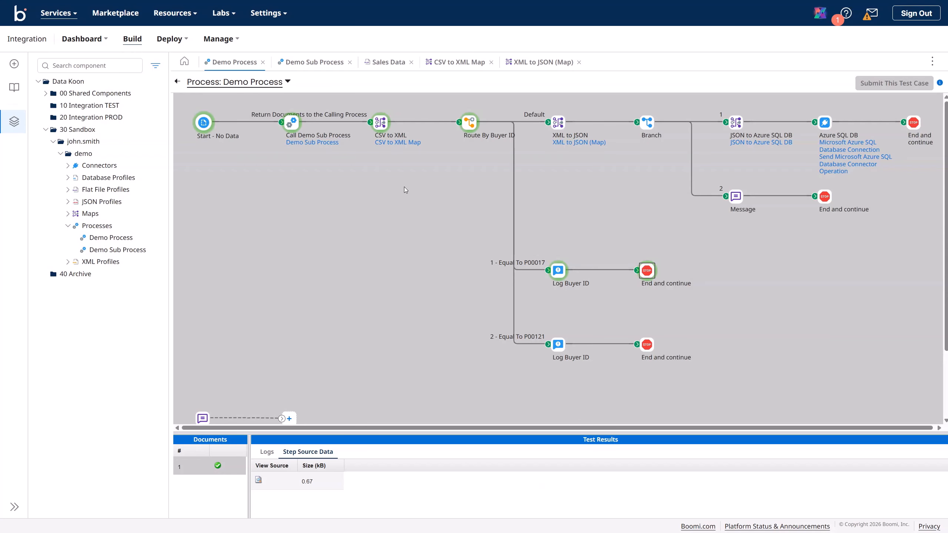
- Inspect the CSV document at the Return Documents step within the tested Demo Sub Process call, and return to the Demo Process canvas
click(290, 125)
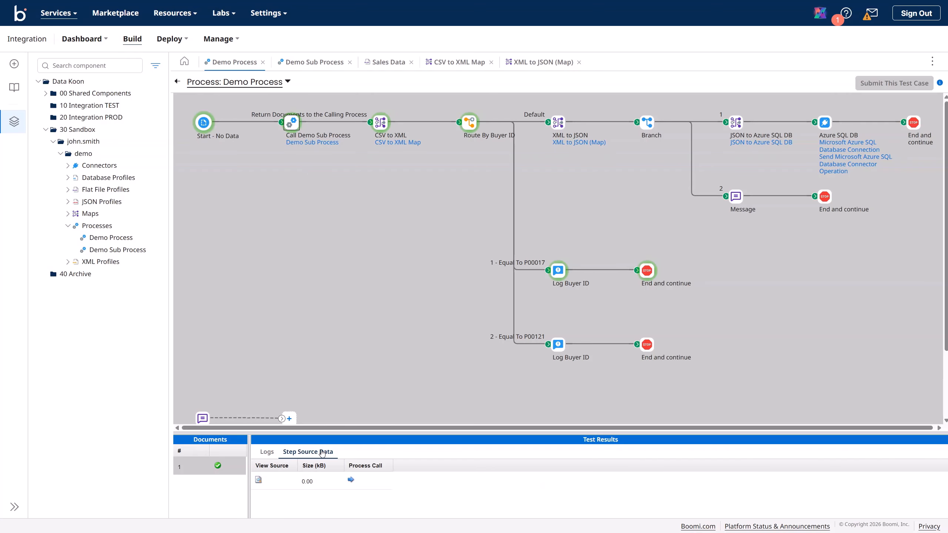
click(350, 480)
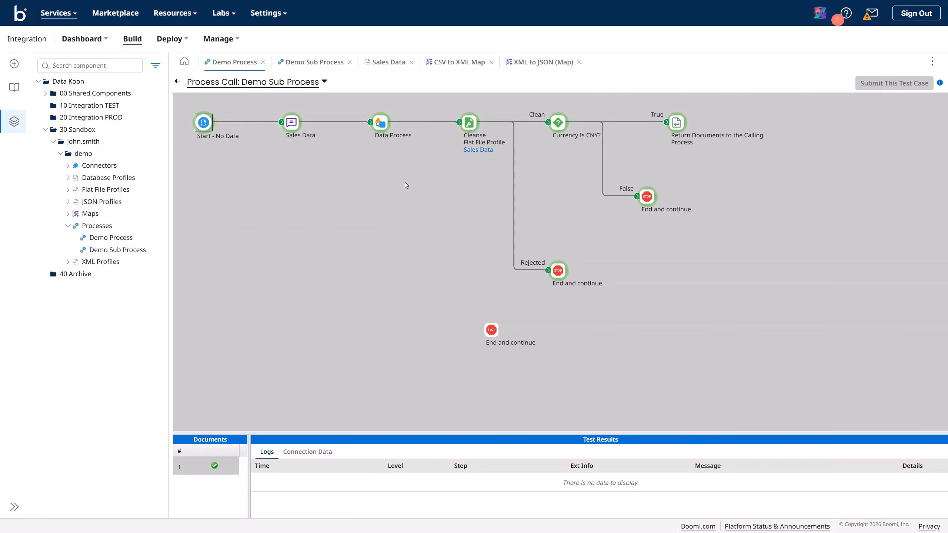
click(674, 125)
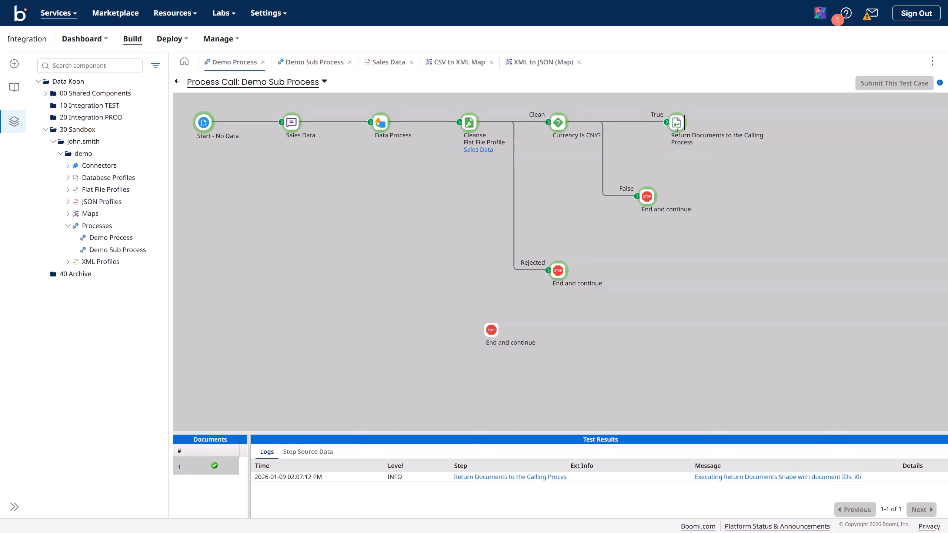
click(308, 452)
click(258, 480)
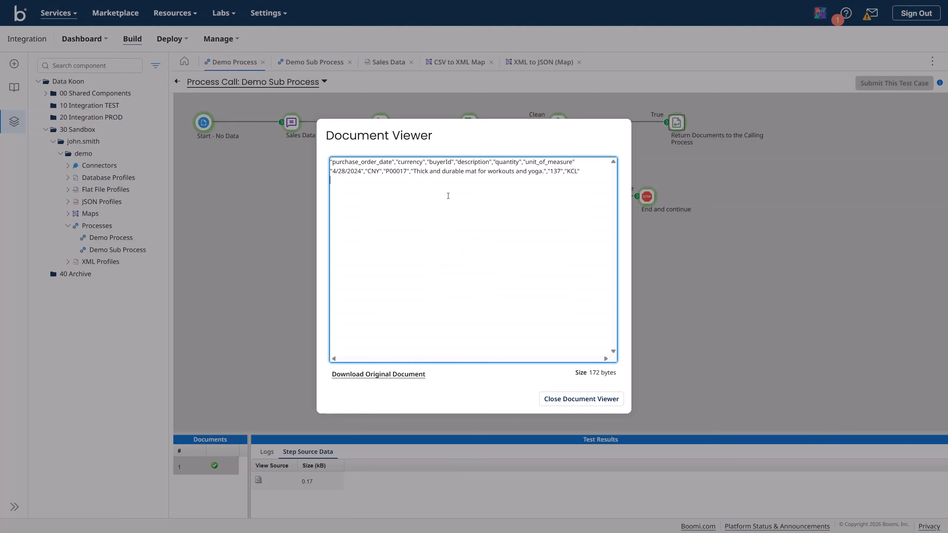
drag(387, 172, 408, 172)
click(561, 398)
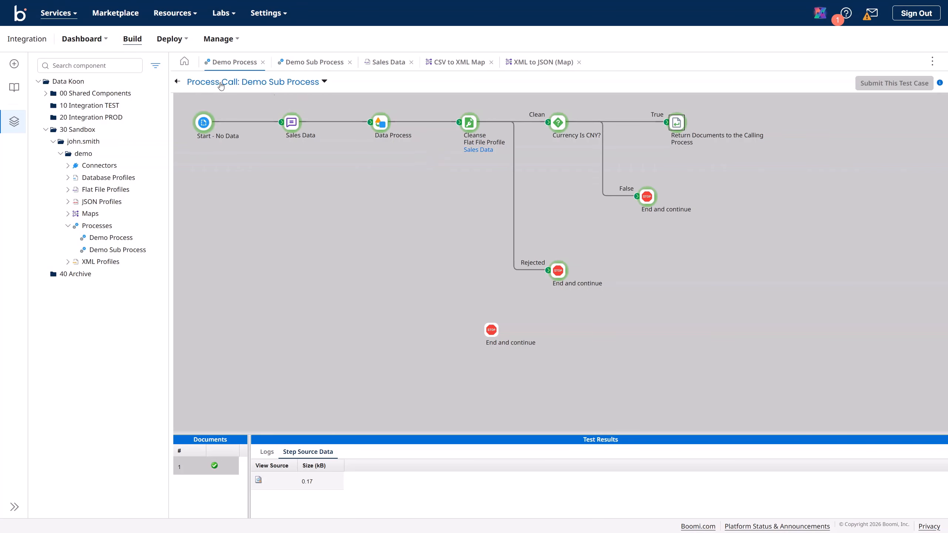
click(177, 82)
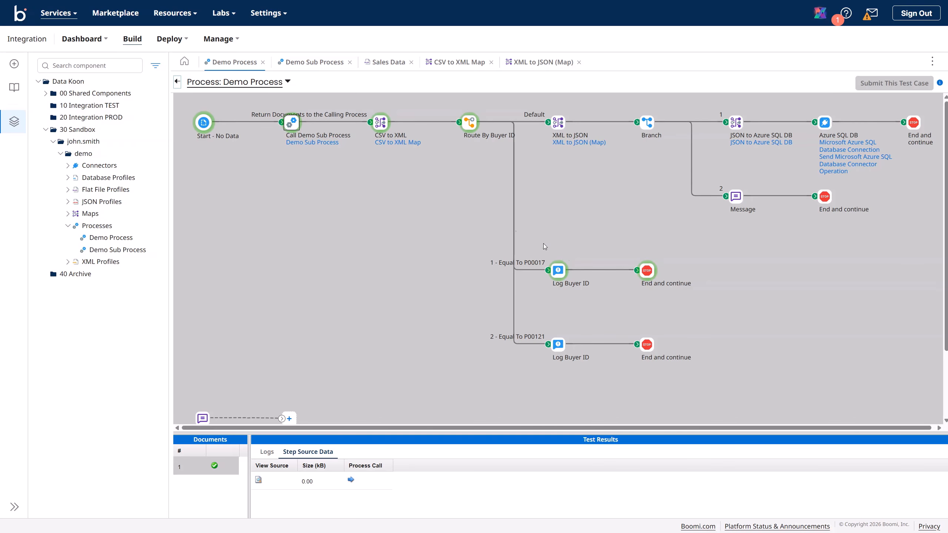
click(177, 83)
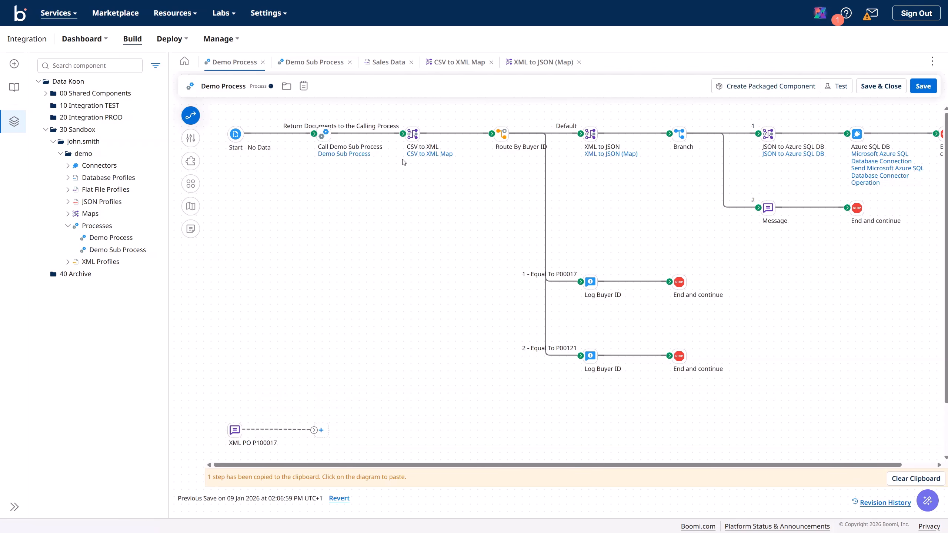